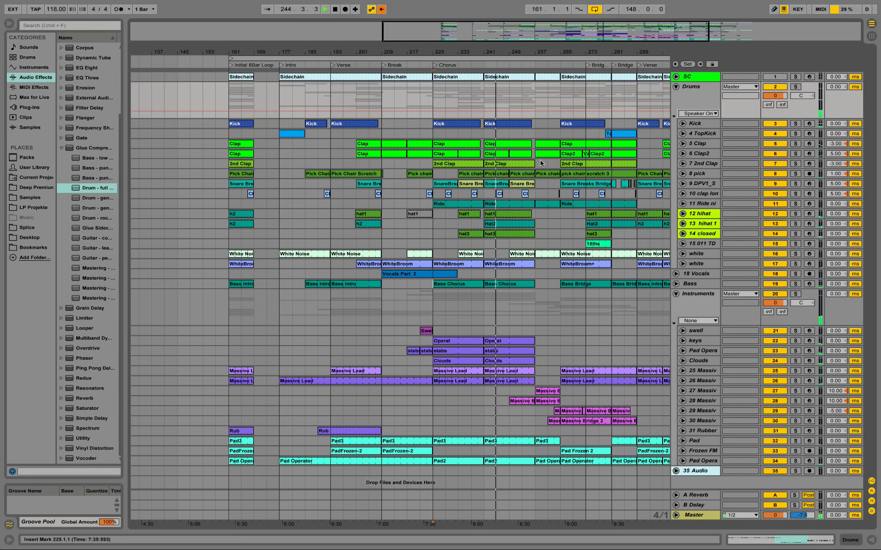
Step: Unfold the Pad Operator track and open the stabs clip at bar 241 to examine its MIDI notes
left_click_drag(539, 53, 473, 60)
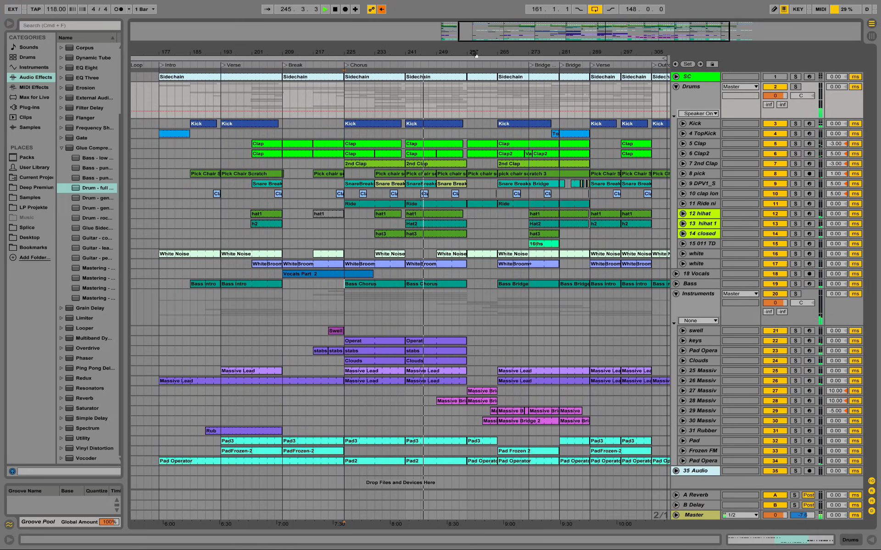
left_click(682, 371)
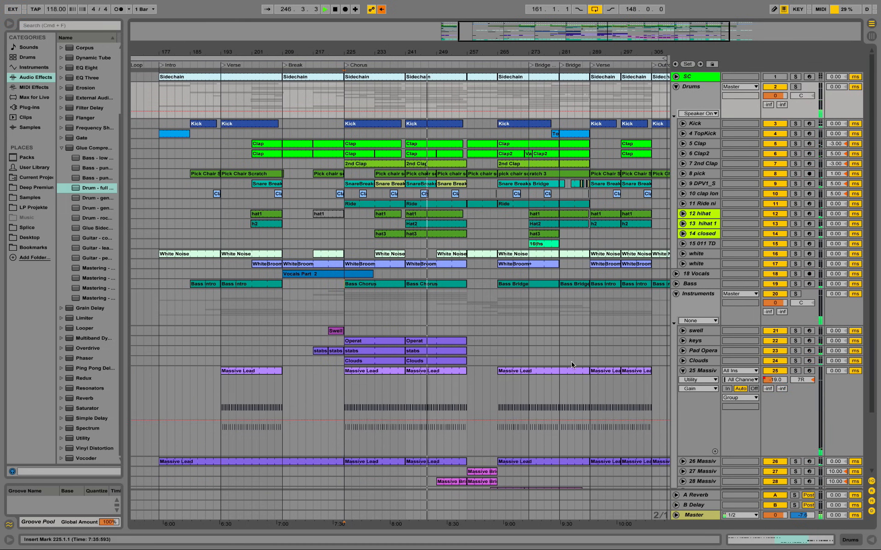
left_click(683, 371)
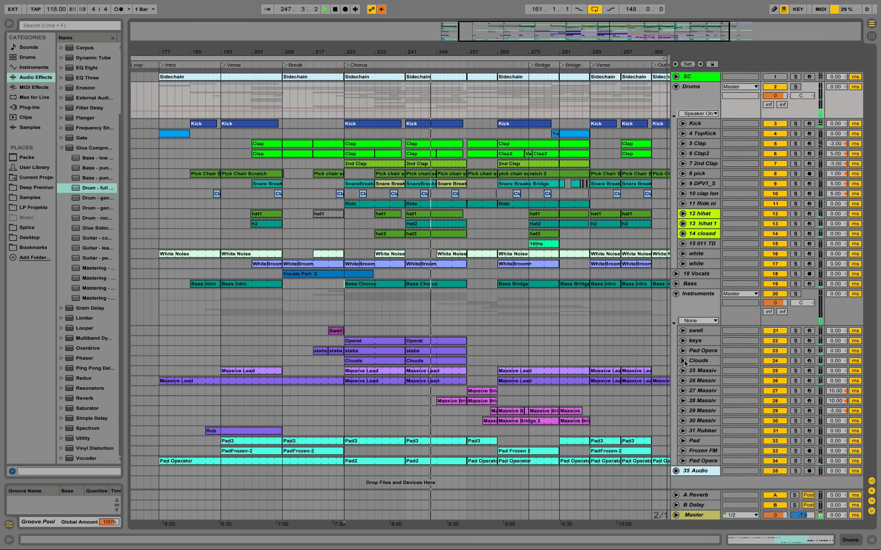
left_click(683, 350)
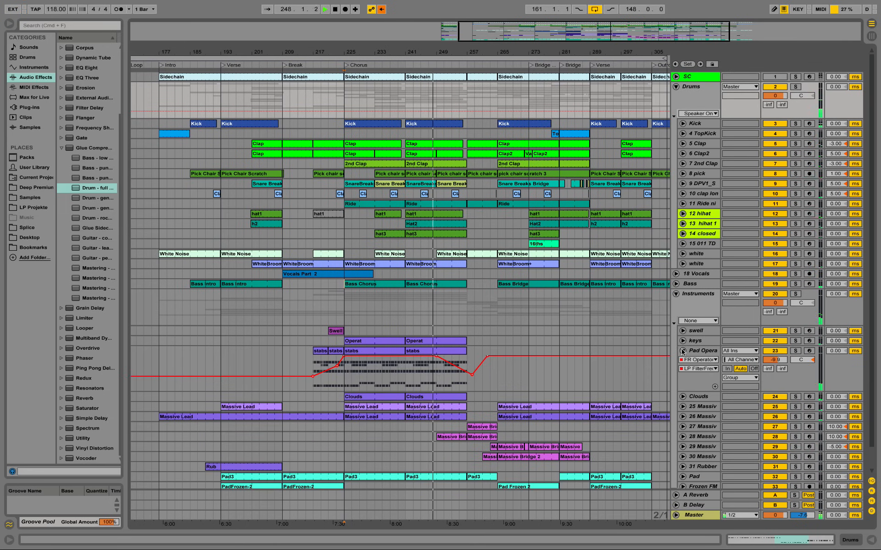
double_click(444, 353)
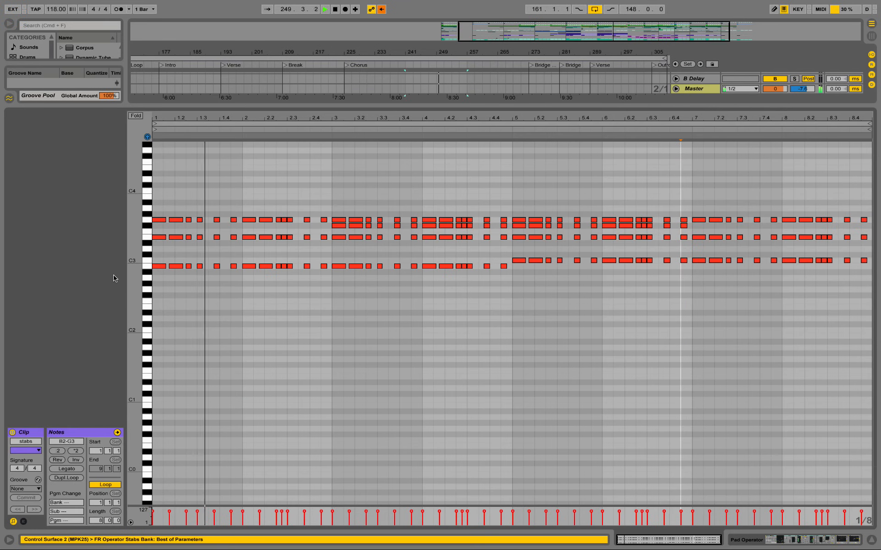
left_click_drag(132, 258, 148, 271)
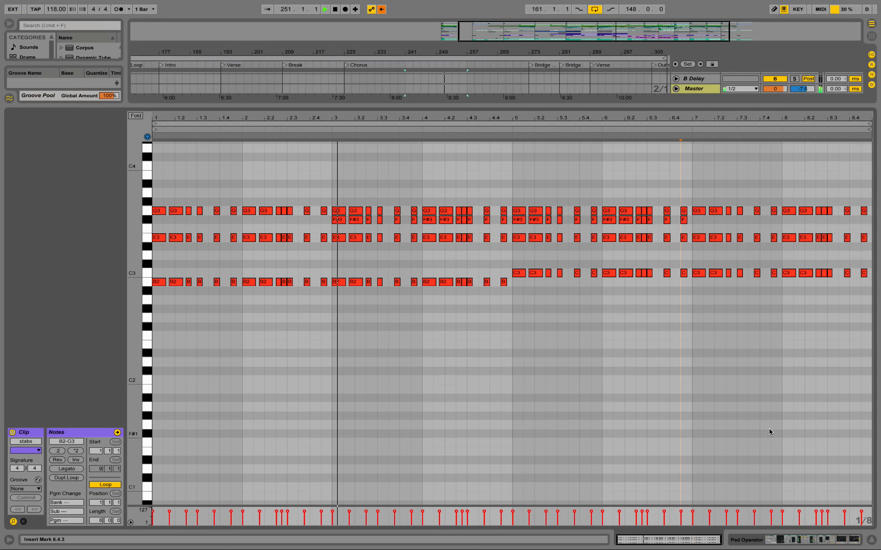
Step: Open the Massive Bridge clip at bar 249 on track 28 and examine its notes alongside the arrangement
left_click(824, 541)
double_click(447, 305)
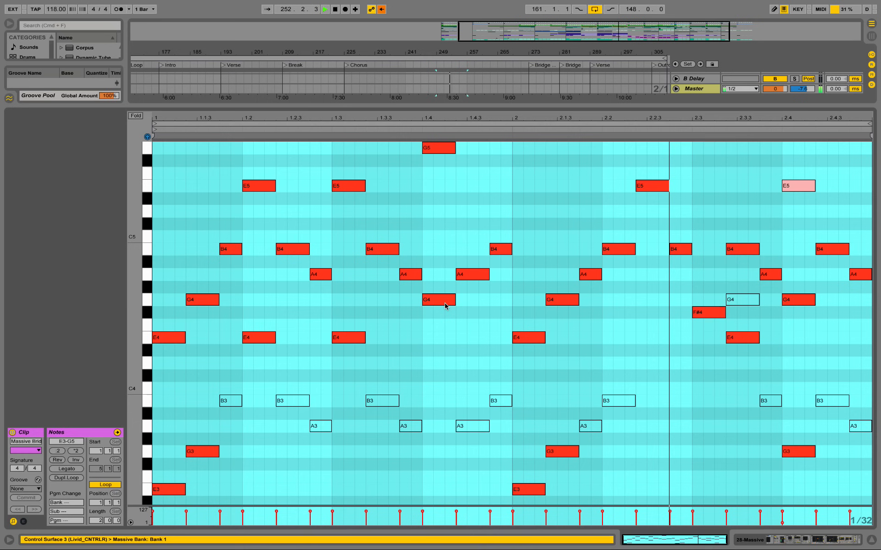
left_click(163, 276)
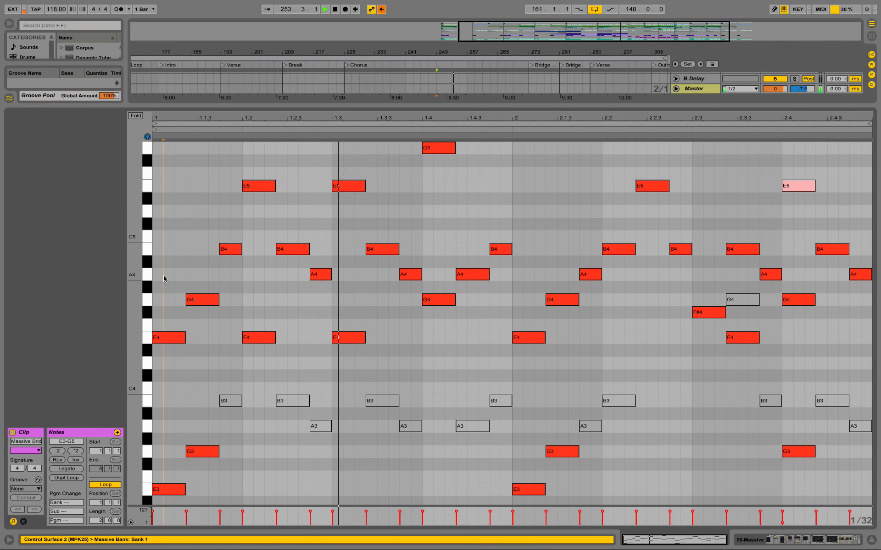
left_click_drag(320, 113, 331, 249)
left_click_drag(137, 384, 112, 345)
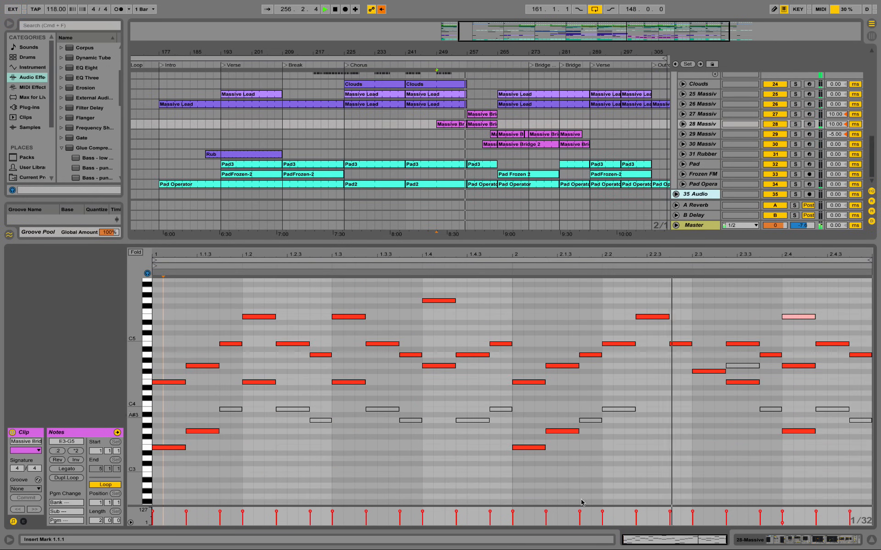
Step: Show the device chain of track 28 Massive and stop playback
left_click(821, 545)
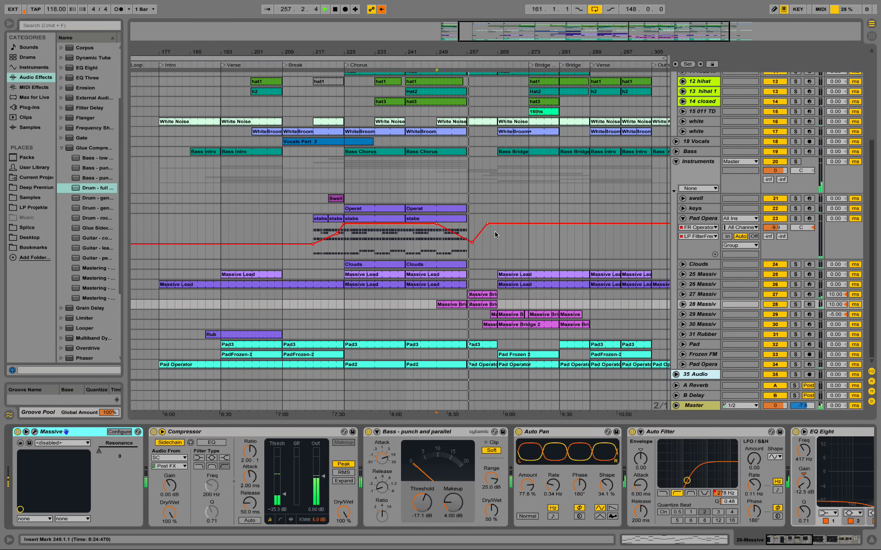
key("space")
scroll(483, 230, "up", 2)
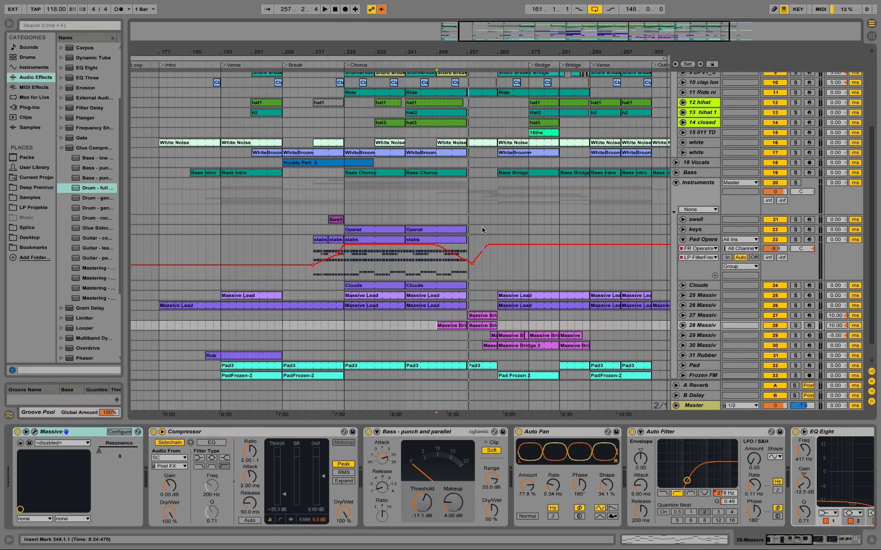
scroll(659, 102, "up", 10)
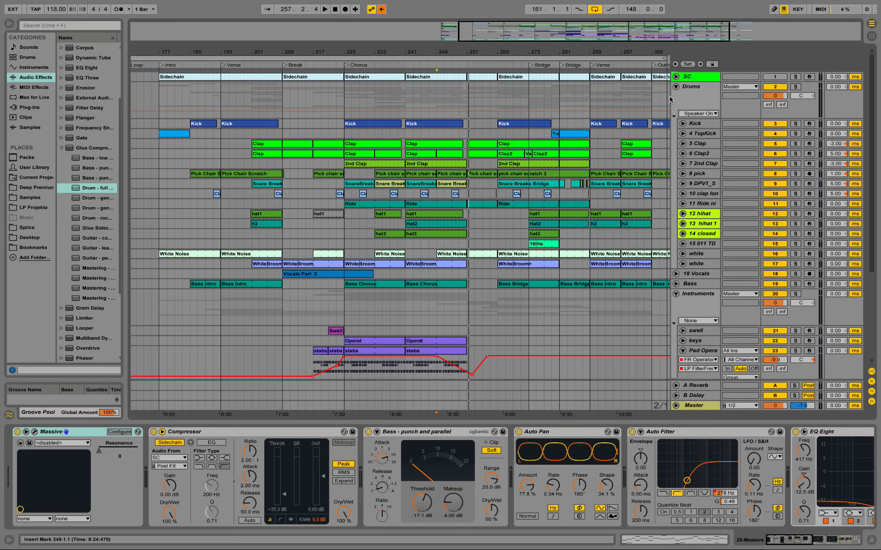
Step: Open the Massive synth's plug-in window to view its patch, and close it again
left_click_drag(486, 51, 615, 49)
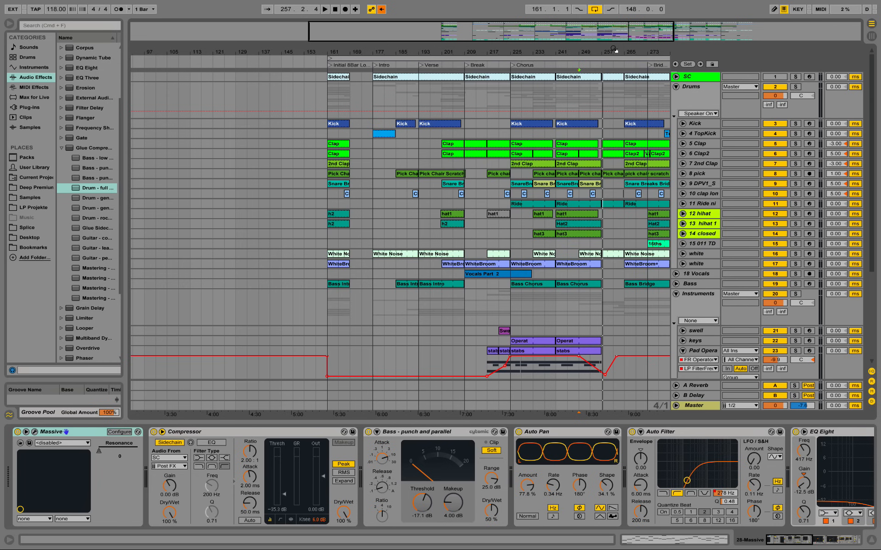
left_click(34, 433)
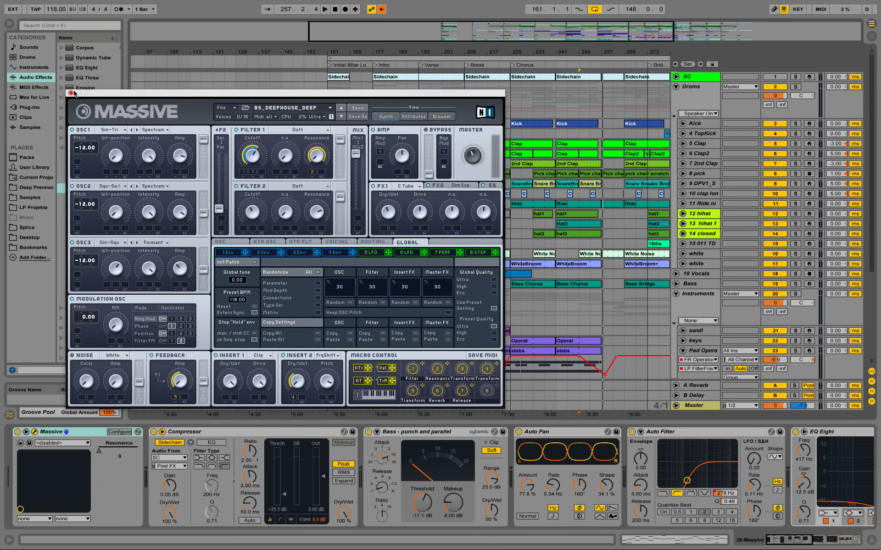
left_click(70, 93)
Step: Show the contents of the Deep Premium sample folder in the browser
scroll(681, 221, "down", 5)
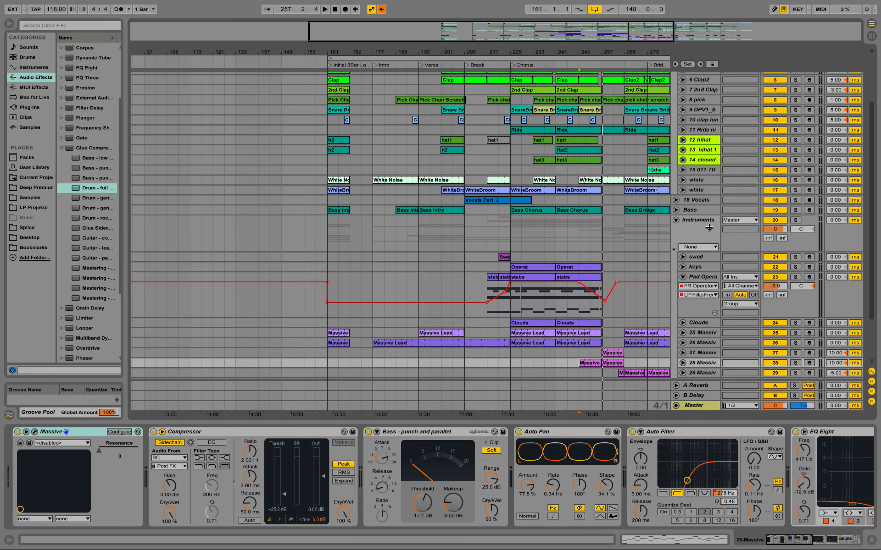
scroll(681, 221, "up", 5)
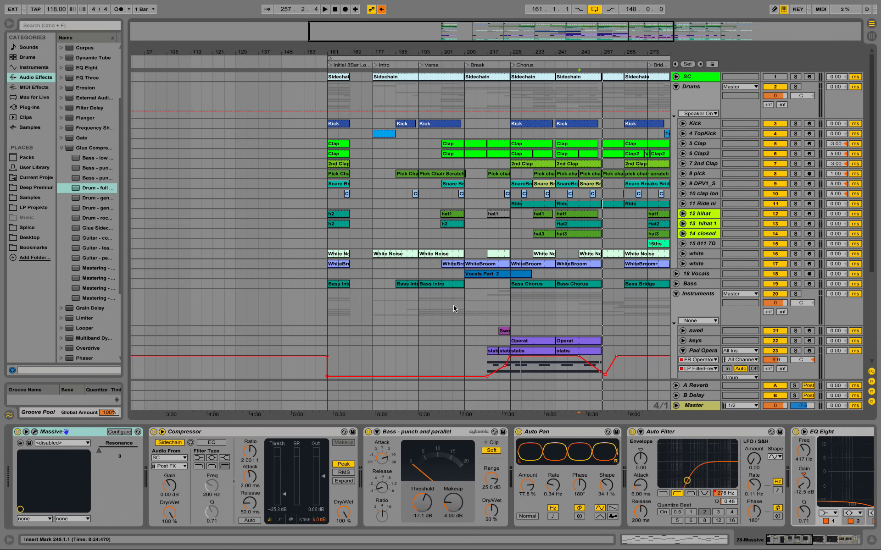
left_click(37, 188)
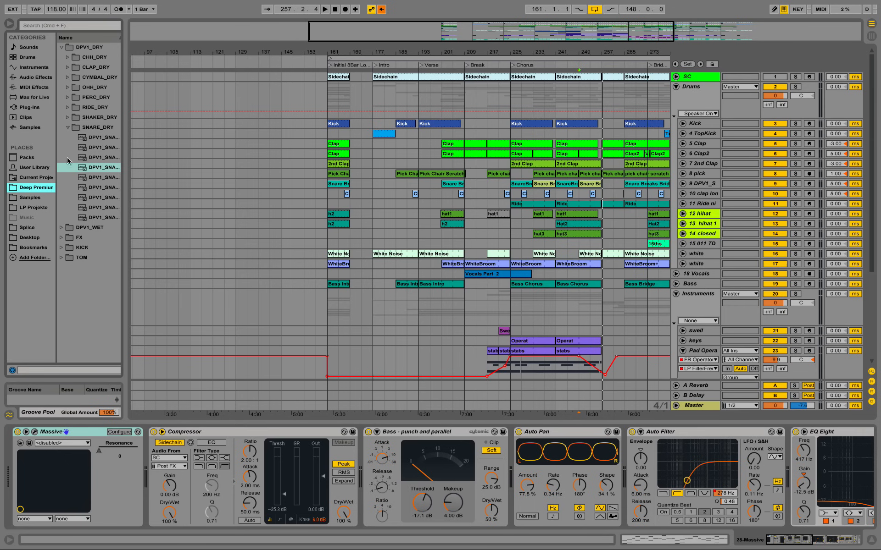
left_click_drag(334, 50, 461, 39)
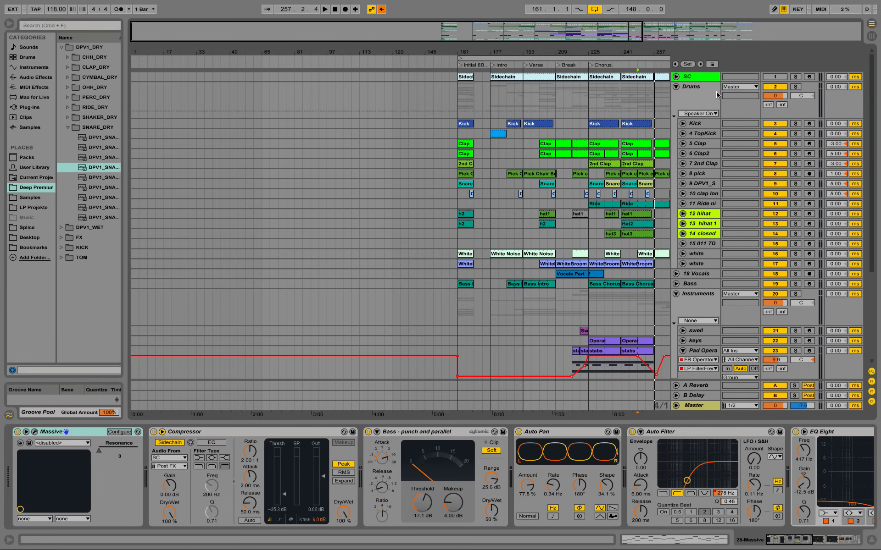
Step: Select the Drums group and the Instruments group in turn to examine their tracks
left_click(694, 89)
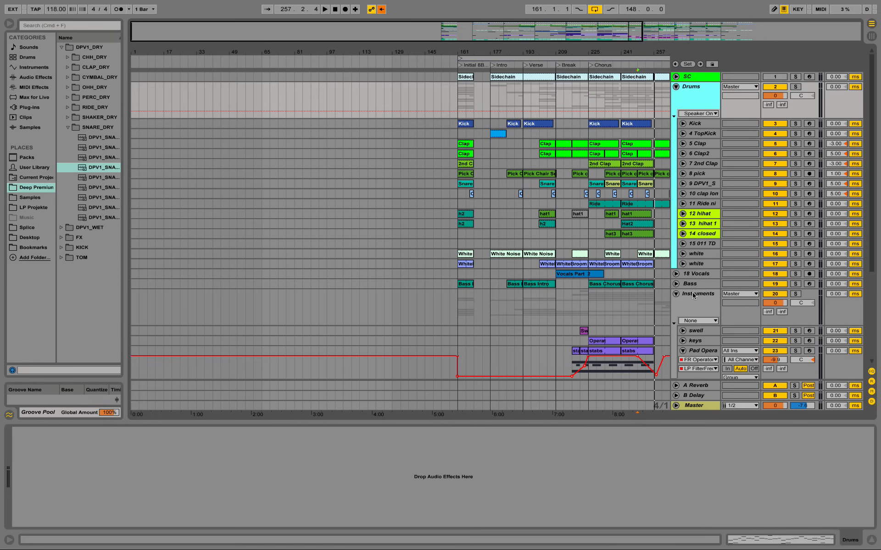
left_click(694, 295)
scroll(694, 296, "down", 5)
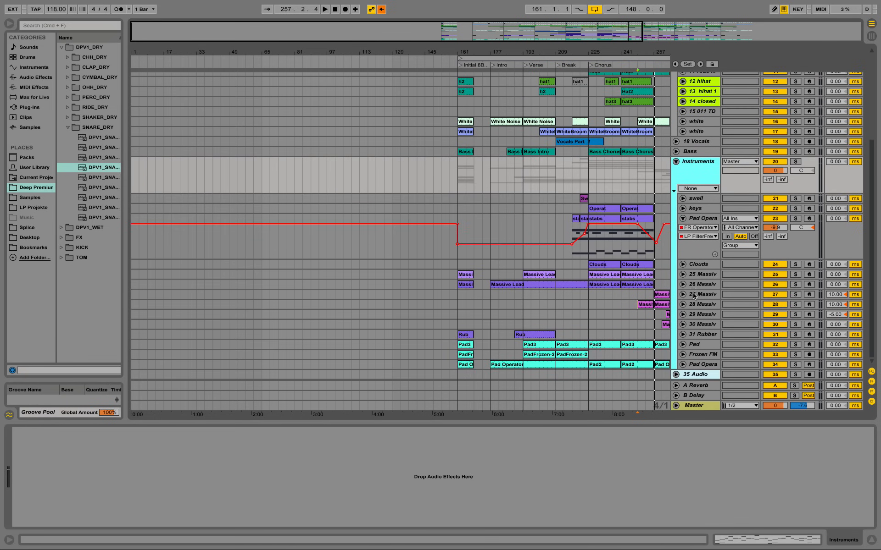
scroll(669, 271, "up", 2)
scroll(668, 263, "down", 2)
Step: Set the arrangement loop to run from the Intro at bar 177 to bar 321
left_click_drag(541, 50, 416, 50)
left_click_drag(483, 48, 422, 52)
left_click(625, 59)
left_click_drag(626, 58, 663, 58)
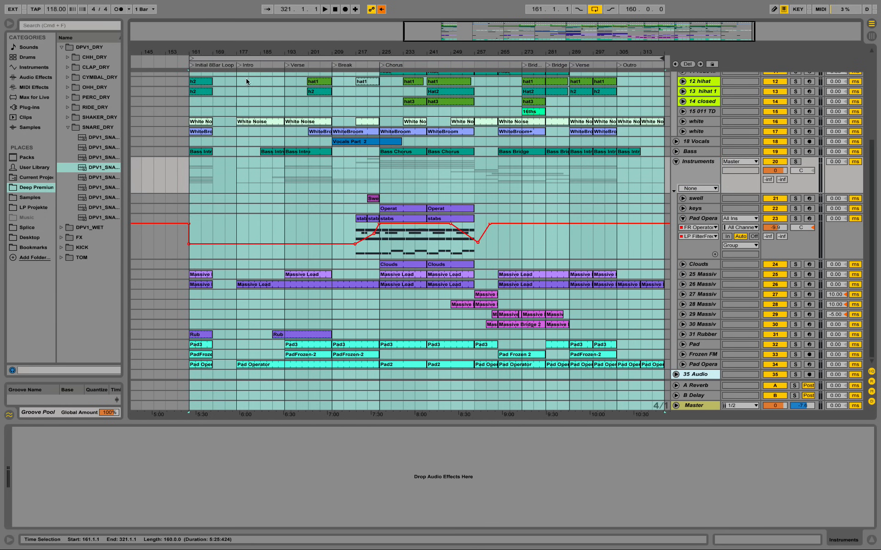
left_click_drag(190, 58, 237, 58)
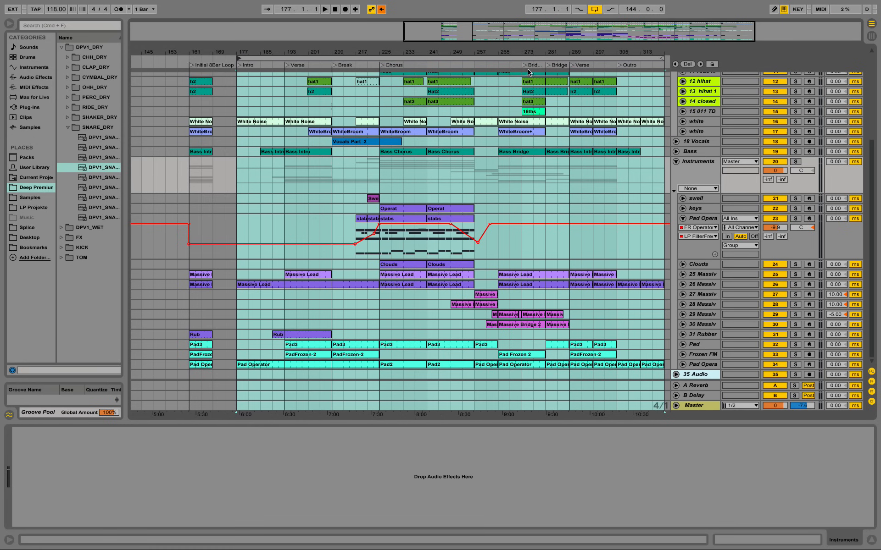
left_click(583, 59)
scroll(587, 120, "up", 5)
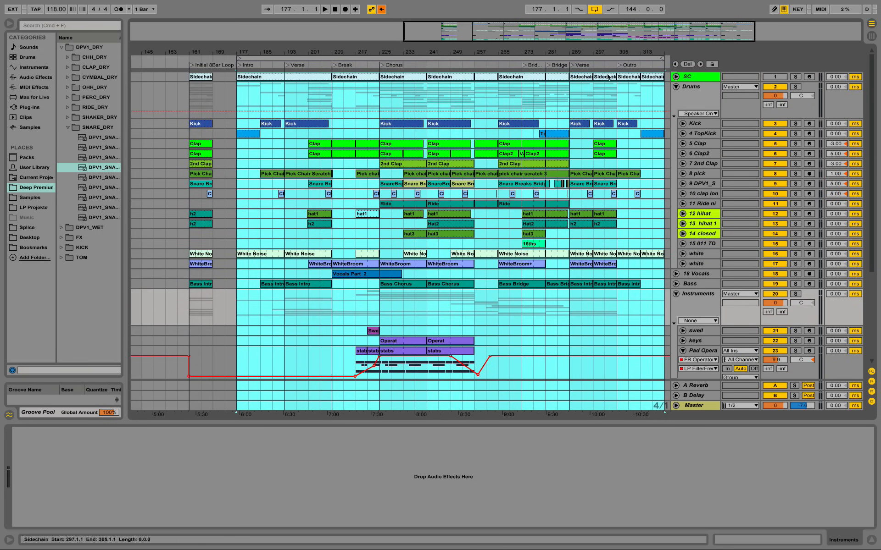
Step: Play the arrangement briefly from the Bridge locator at bar 281 and stop
left_click_drag(600, 52, 600, 52)
left_click(625, 100)
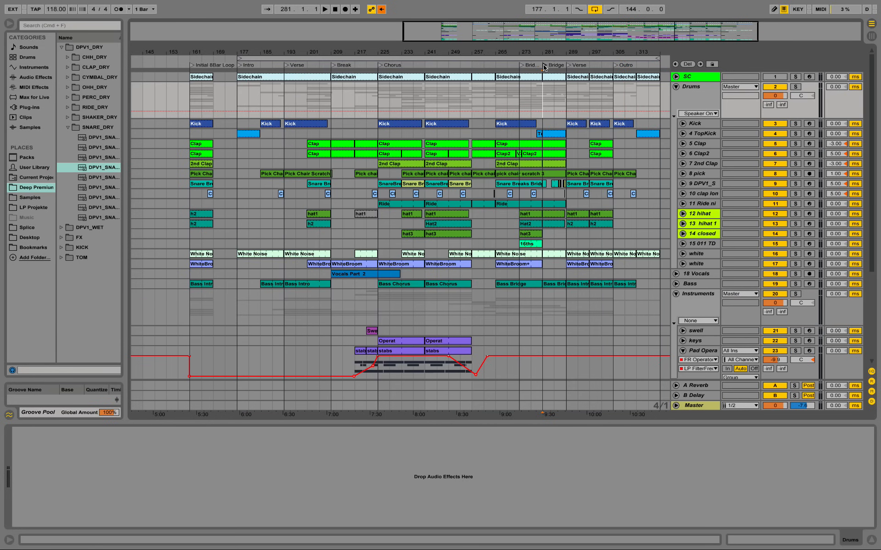
key("space")
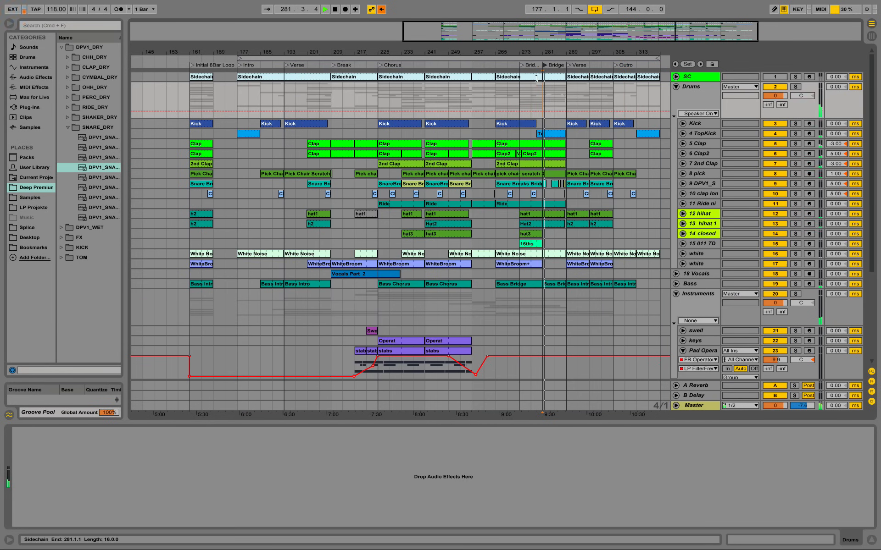
key("space")
Step: Move the Bridge Prep locator to bar 249 and the Bridge locator to bar 265
left_click_drag(524, 67, 455, 71)
scroll(472, 137, "down", 6)
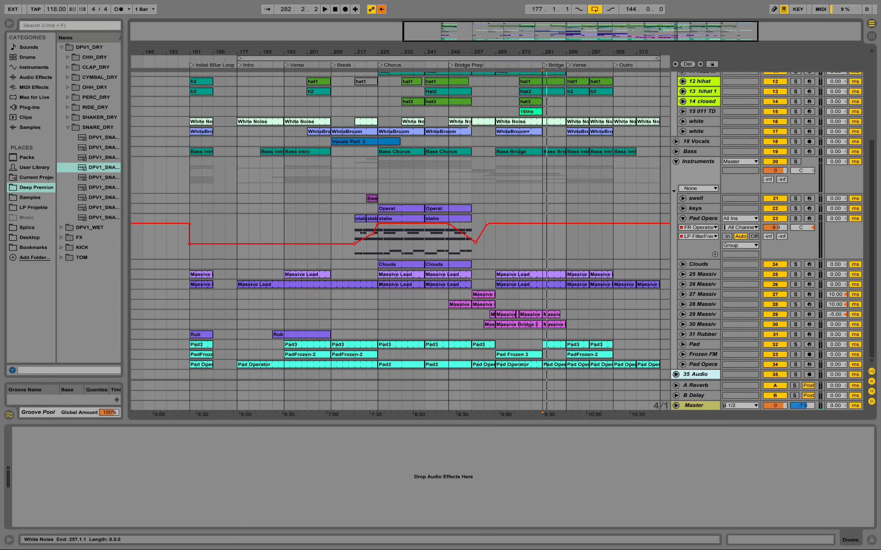
scroll(482, 138, "up", 6)
left_click_drag(546, 67, 498, 66)
Step: Play from the Bridge Prep locator and from the Bridge locator, reviewing the drum and instrument tracks in both sections
left_click(451, 67)
key("space")
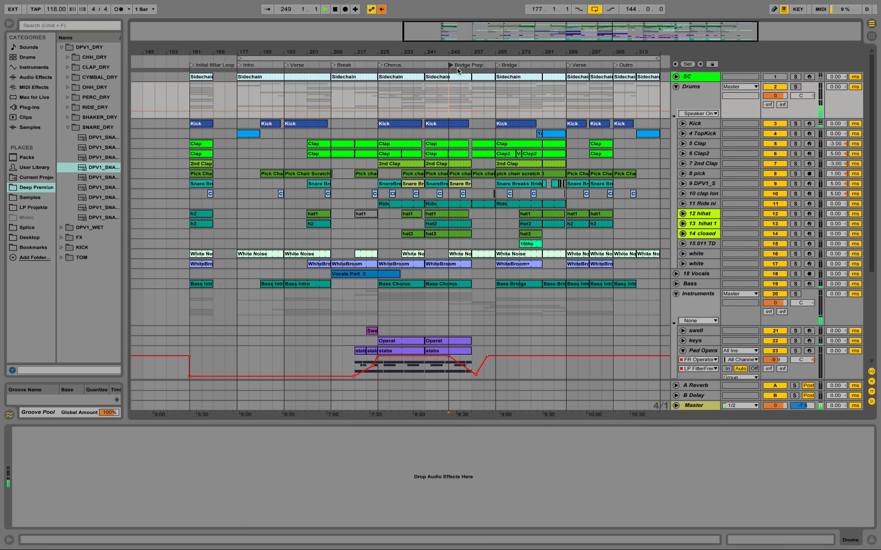
left_click(498, 65)
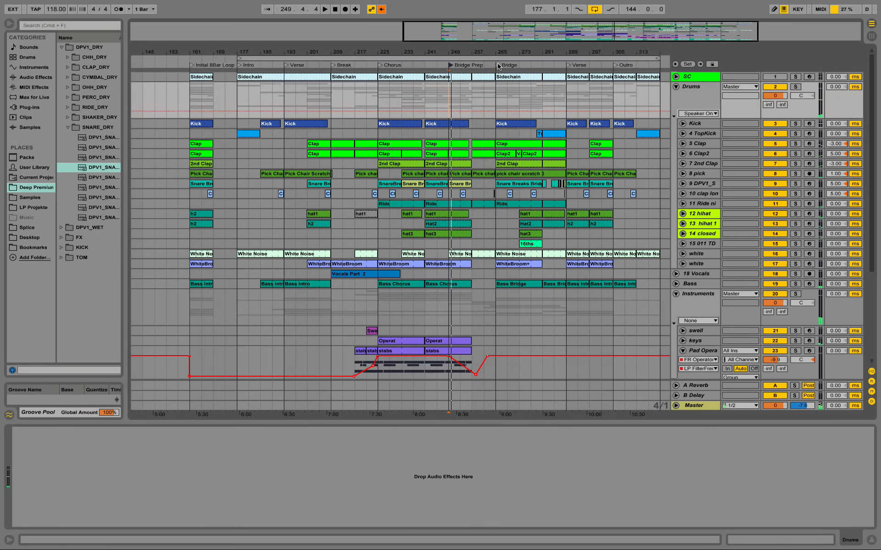
scroll(503, 158, "down", 5)
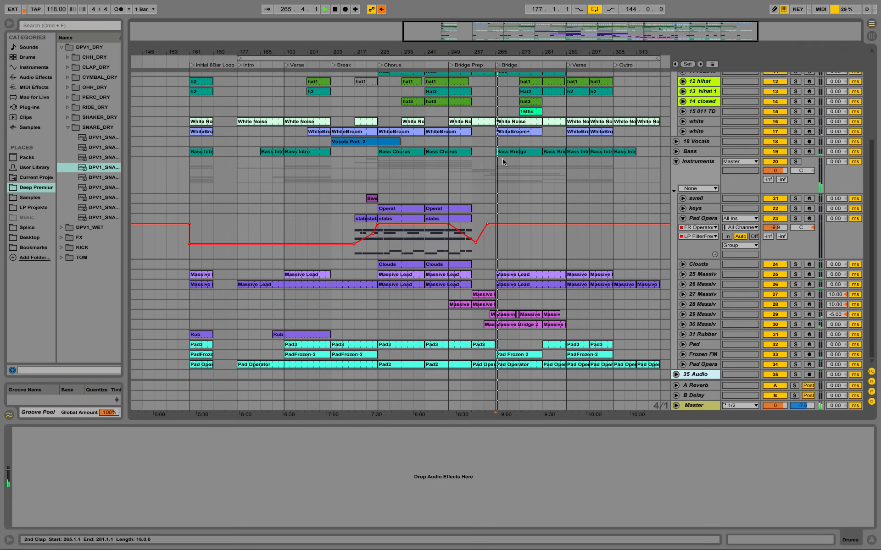
scroll(502, 158, "up", 4)
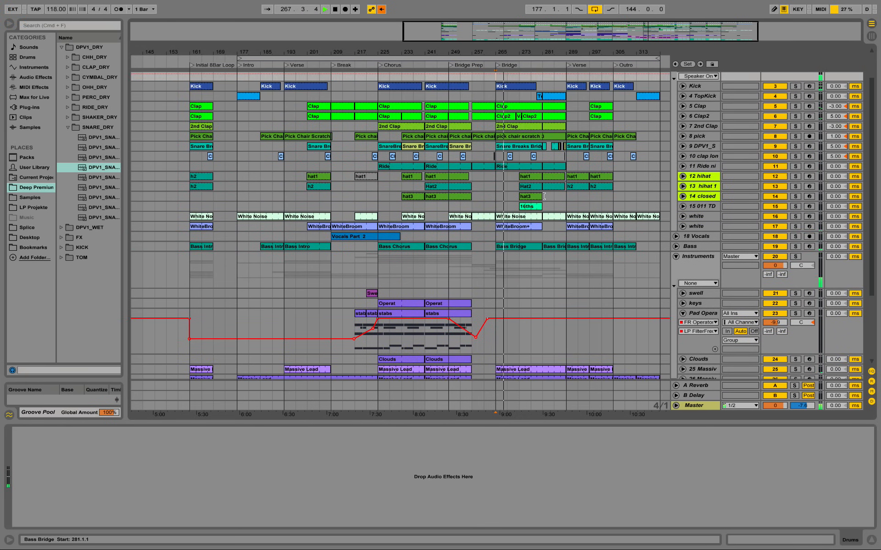
scroll(544, 196, "up", 1)
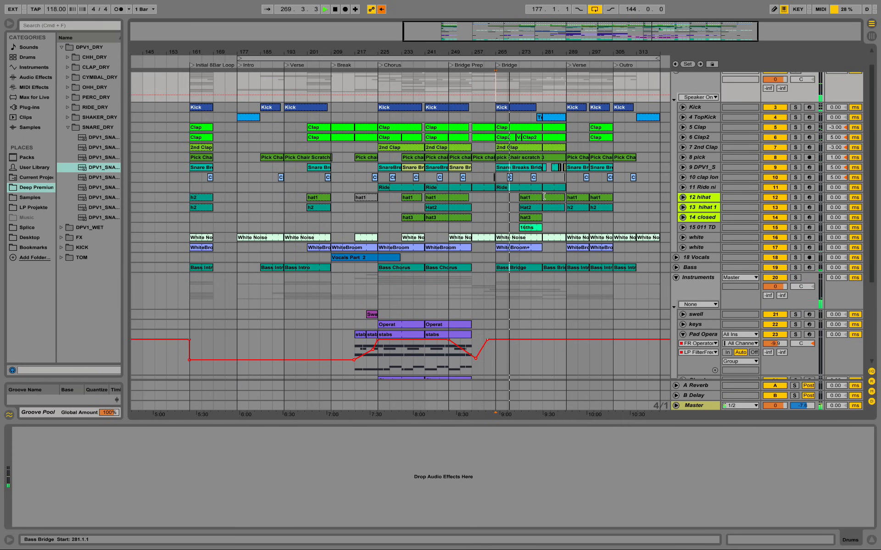
scroll(553, 199, "up", 1)
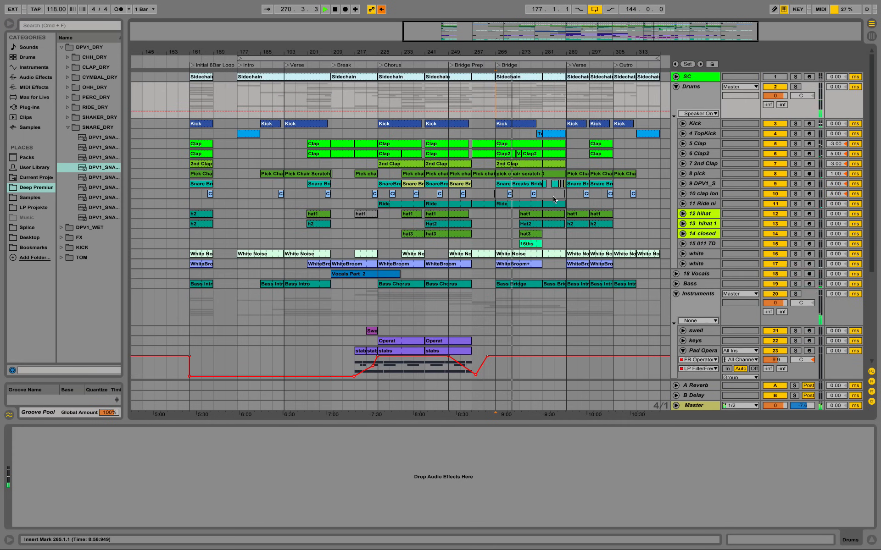
scroll(553, 198, "down", 6)
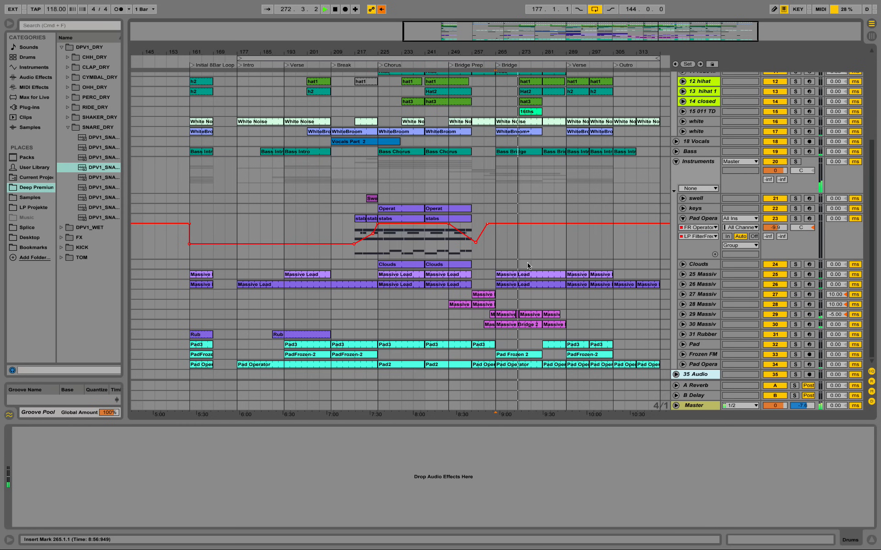
Step: Hide the device view to give the arrangement the full height
scroll(527, 266, "up", 6)
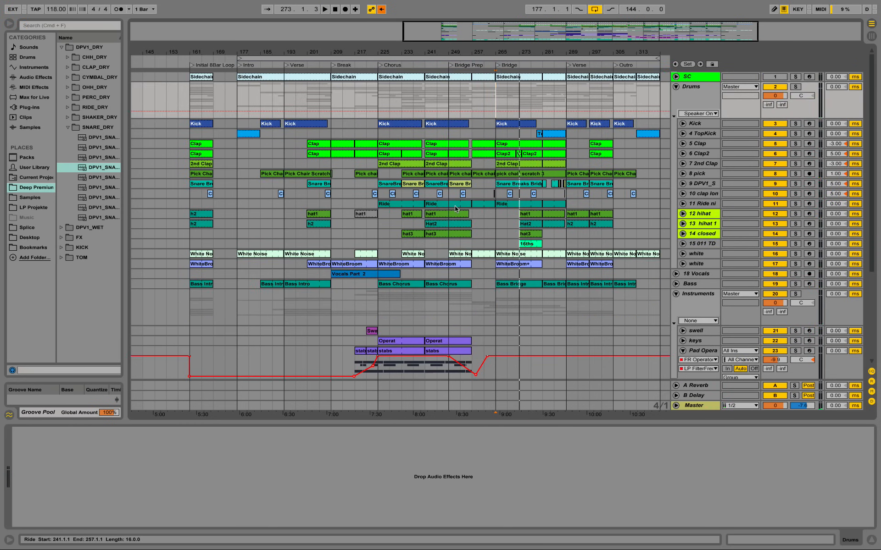
left_click(871, 539)
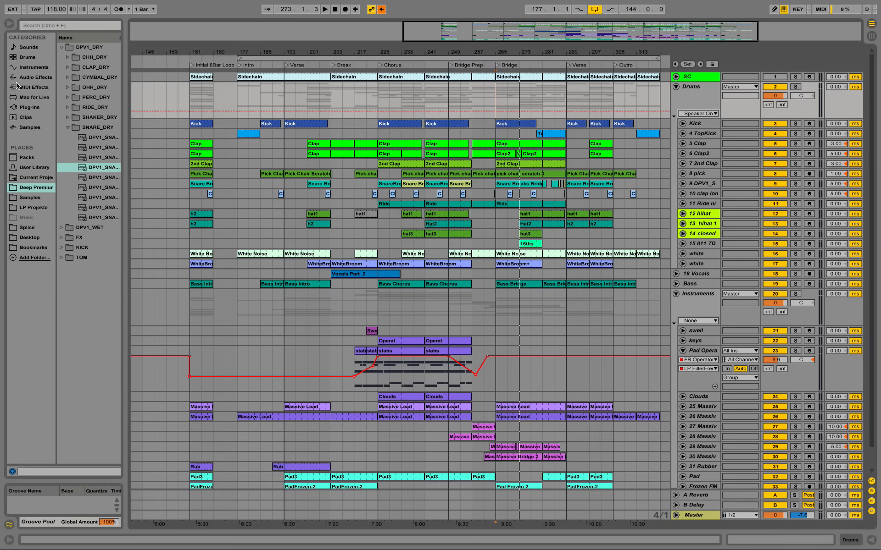
Step: Look over the arrangement's sections and the Session view, and show the SC track's sidechain kick instrument
left_click_drag(283, 52, 574, 53)
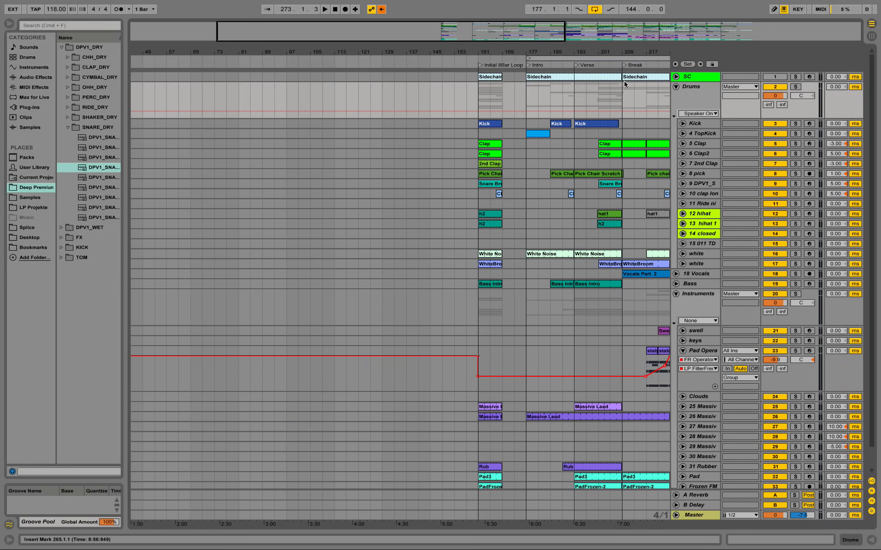
left_click_drag(623, 52, 549, 52)
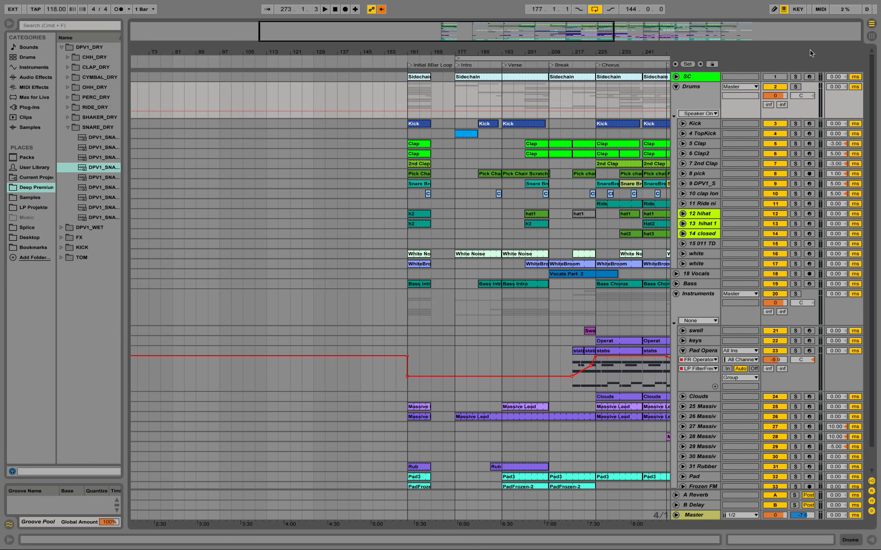
left_click(873, 39)
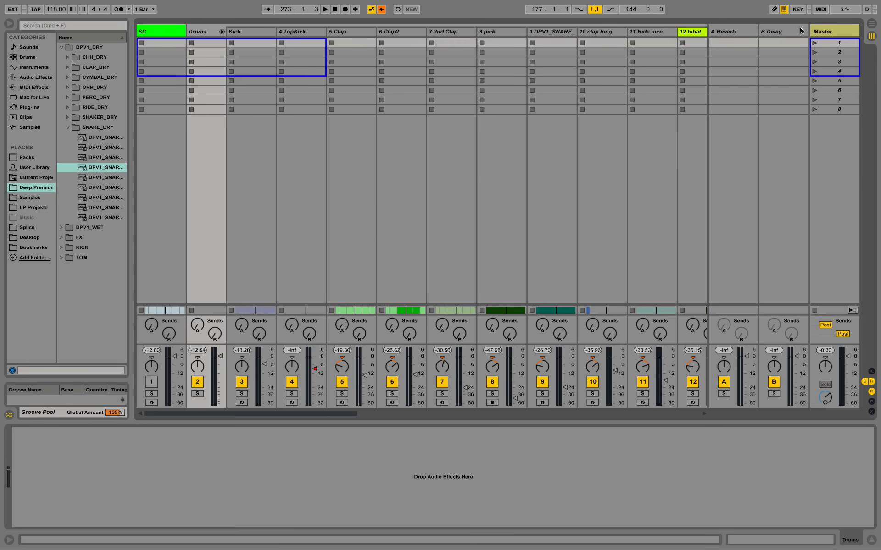
left_click(871, 23)
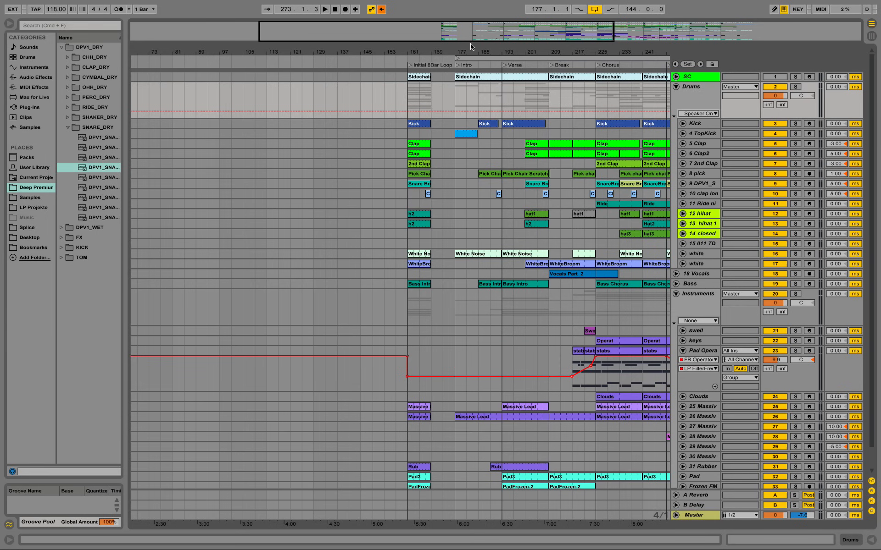
left_click_drag(477, 49, 255, 51)
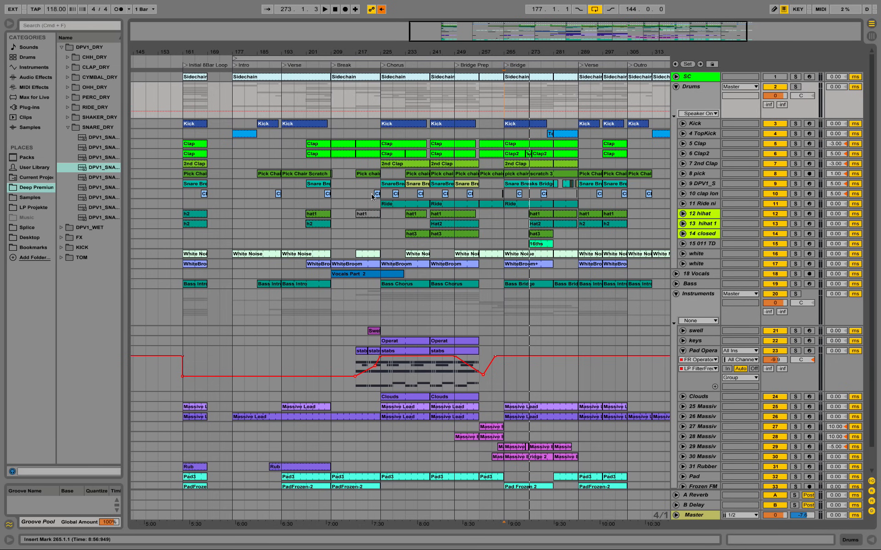
left_click_drag(314, 50, 528, 51)
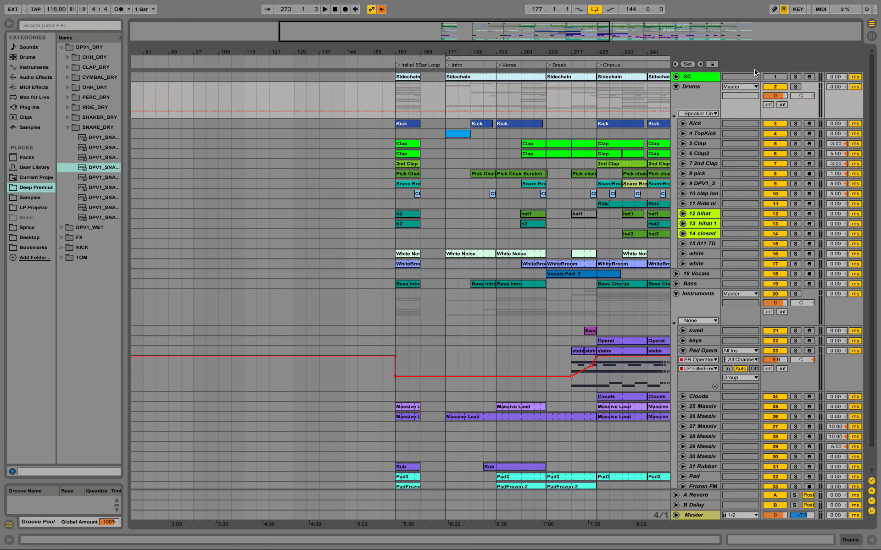
left_click(698, 78)
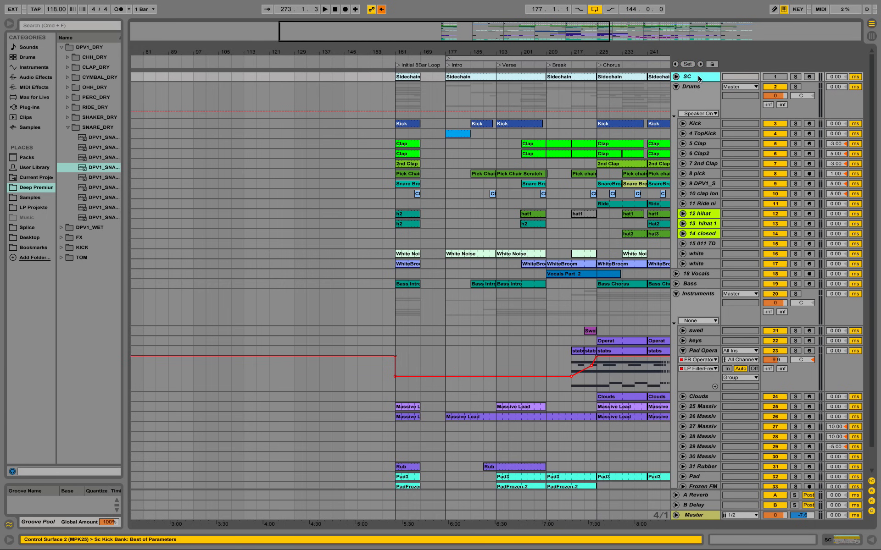
double_click(698, 78)
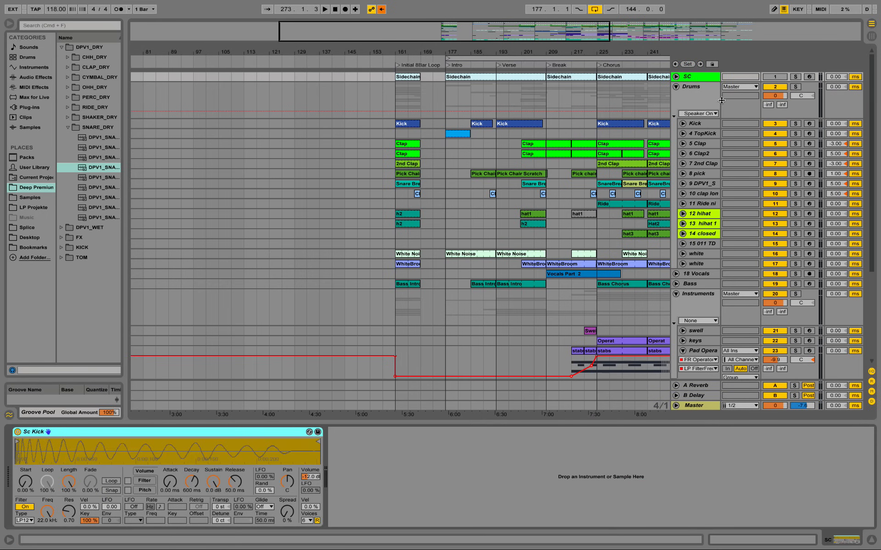
Step: Insert a new MIDI track directly below the SC track and rename it Sidechain
right_click(695, 79)
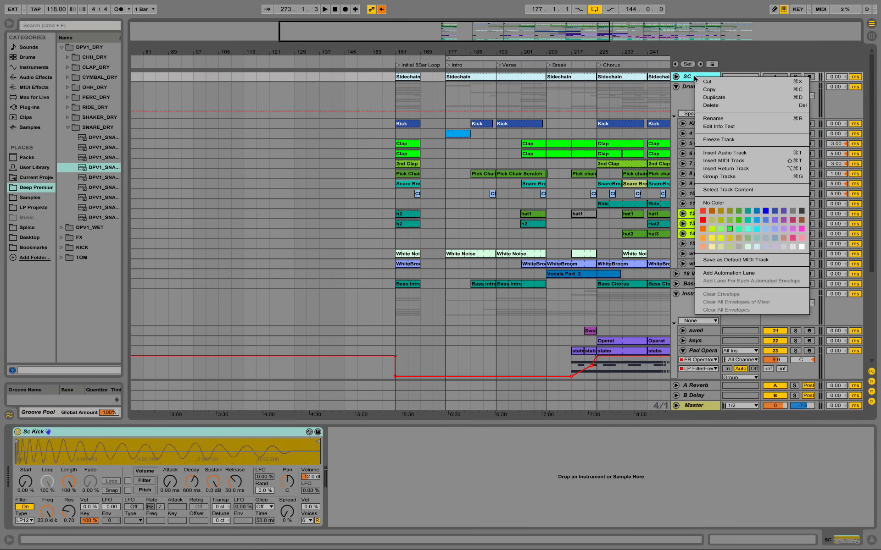
left_click(739, 161)
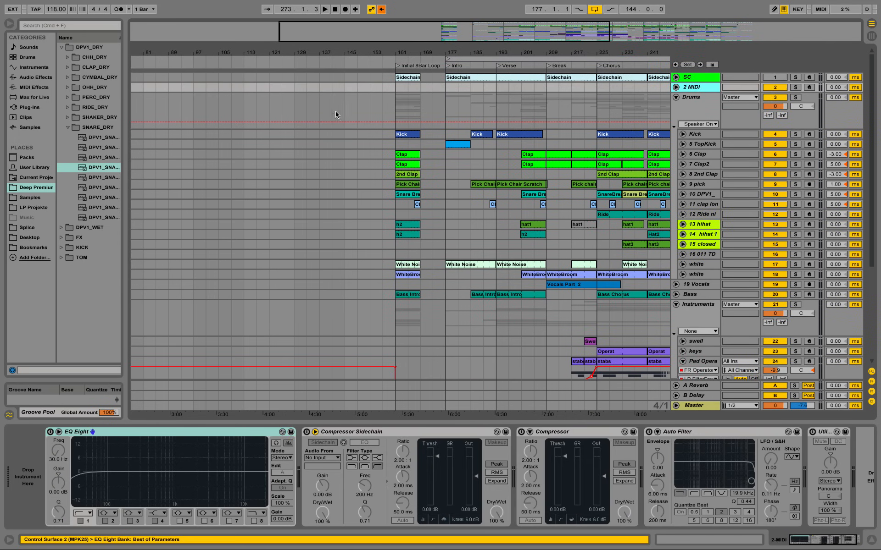
right_click(702, 88)
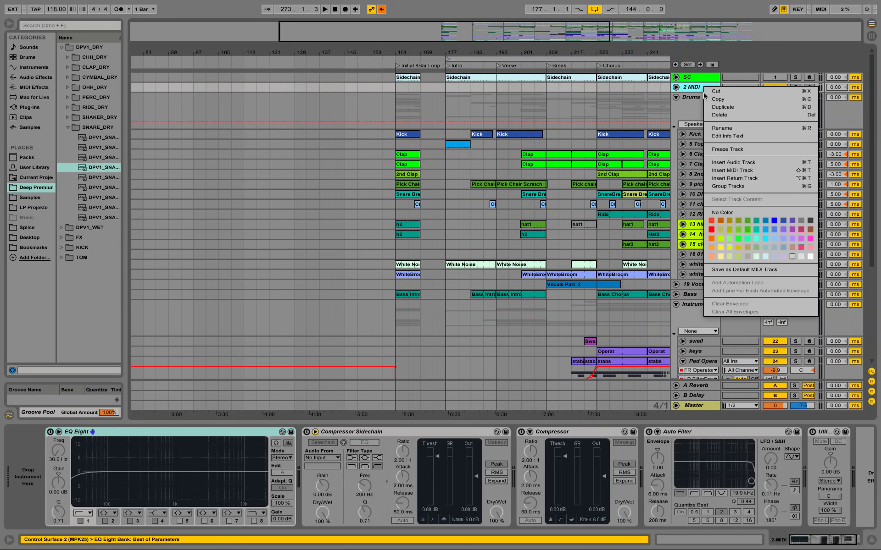
left_click(734, 128)
type("Sidechai")
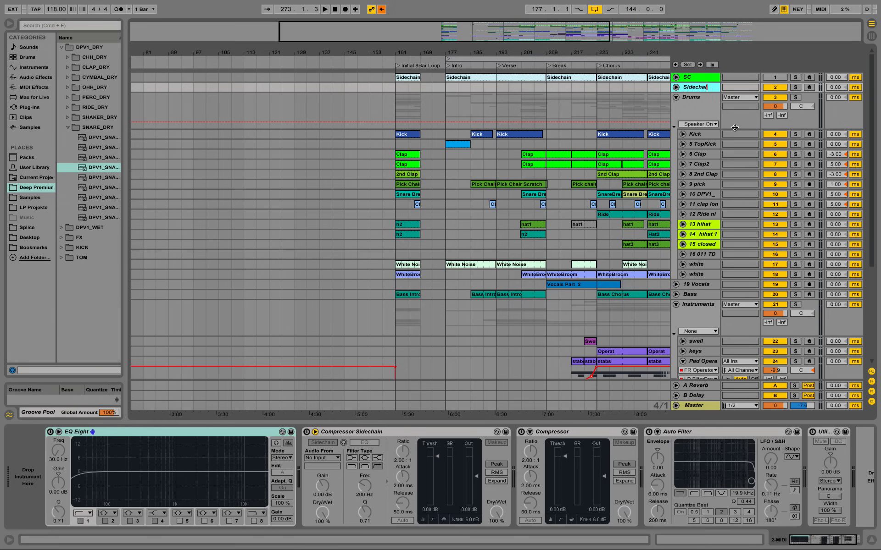
type("n")
key("Return")
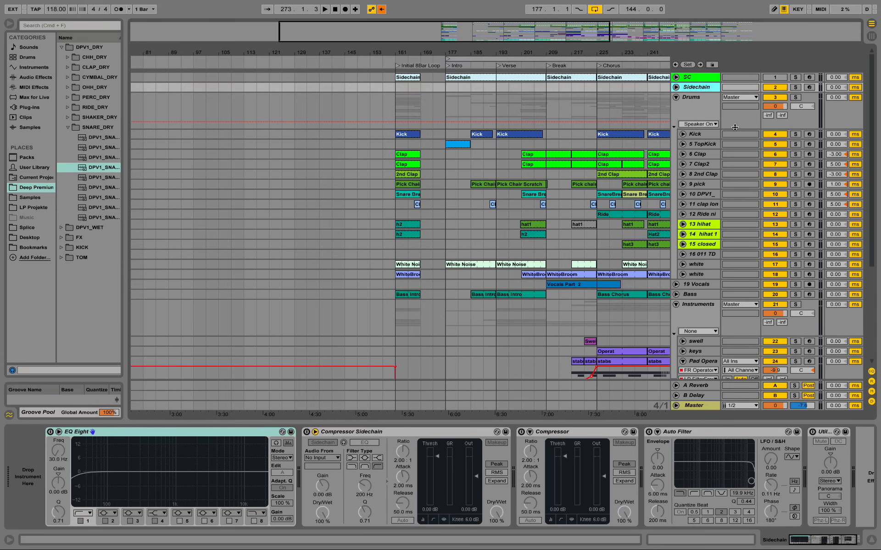
Step: Load a Simpler instrument onto the new Sidechain track, ahead of its EQ Eight
left_click(28, 68)
left_click(43, 79)
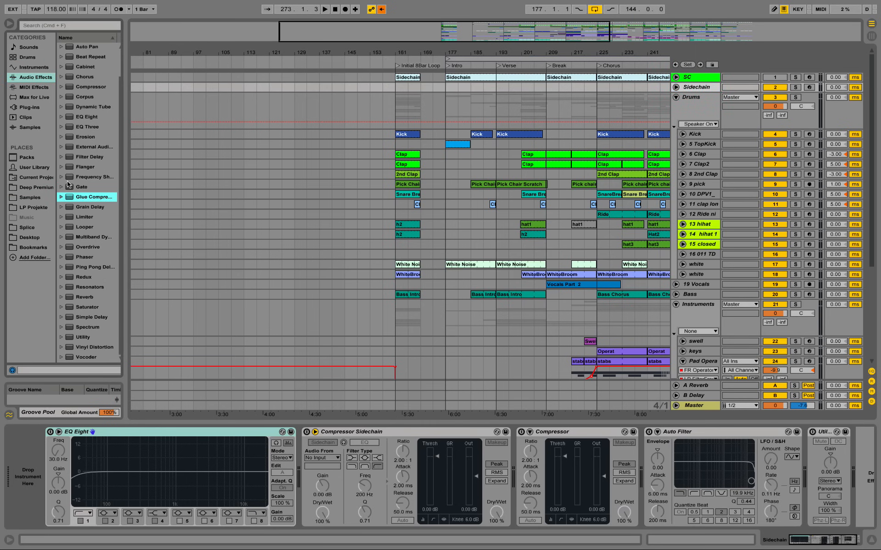
left_click(43, 68)
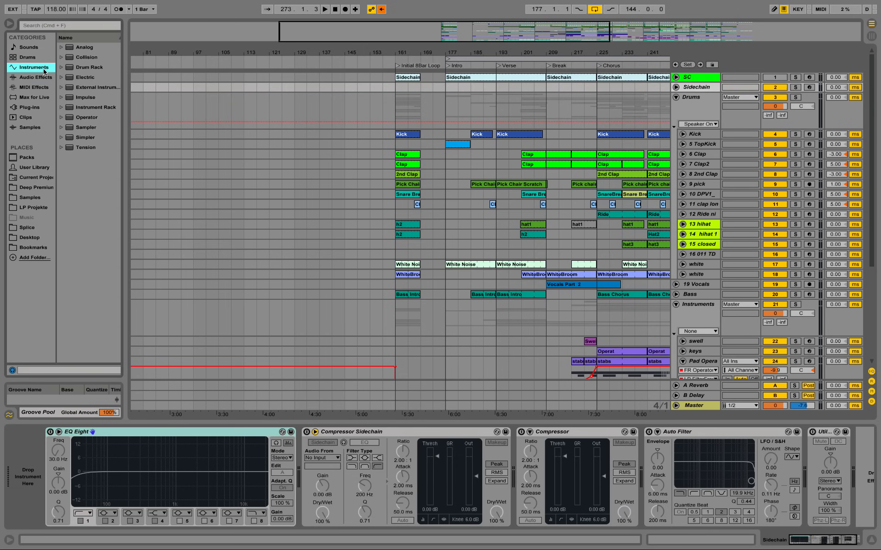
left_click(81, 140)
left_click_drag(81, 142, 67, 439)
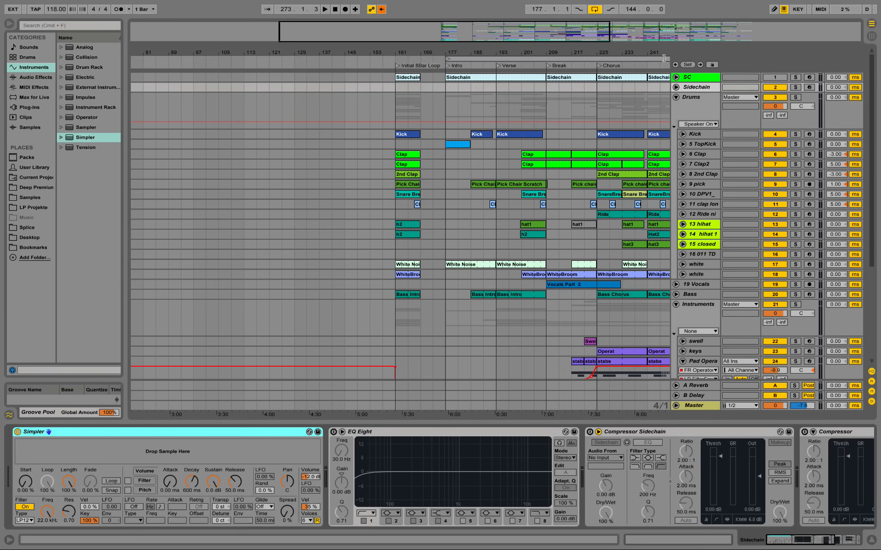
Step: Examine the Kick track's instrument, and the notes and devices behind the Clap2 track's first Chorus clip
left_click_drag(630, 51, 481, 44)
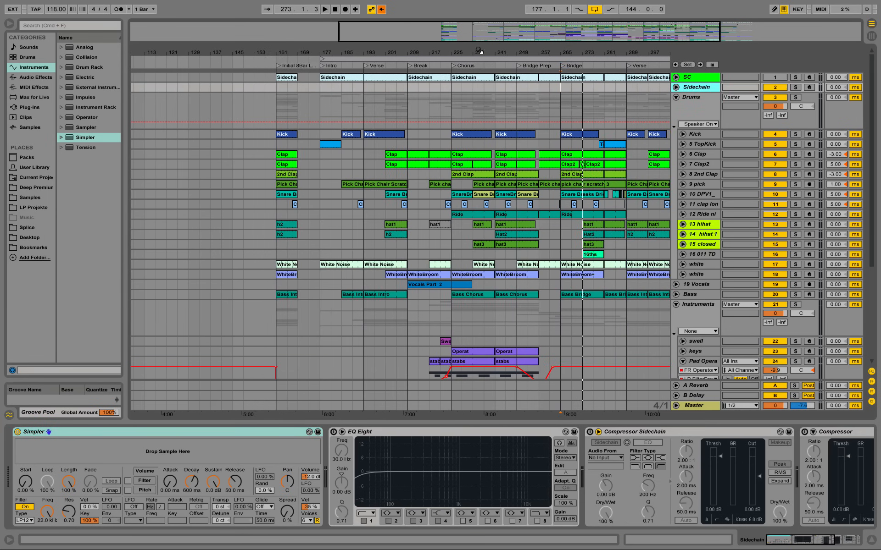
left_click(700, 134)
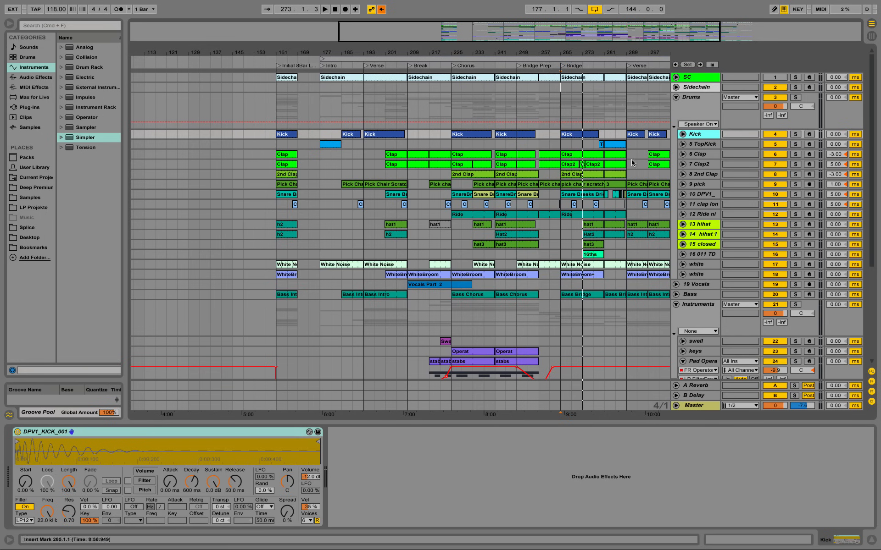
left_click_drag(495, 55, 437, 54)
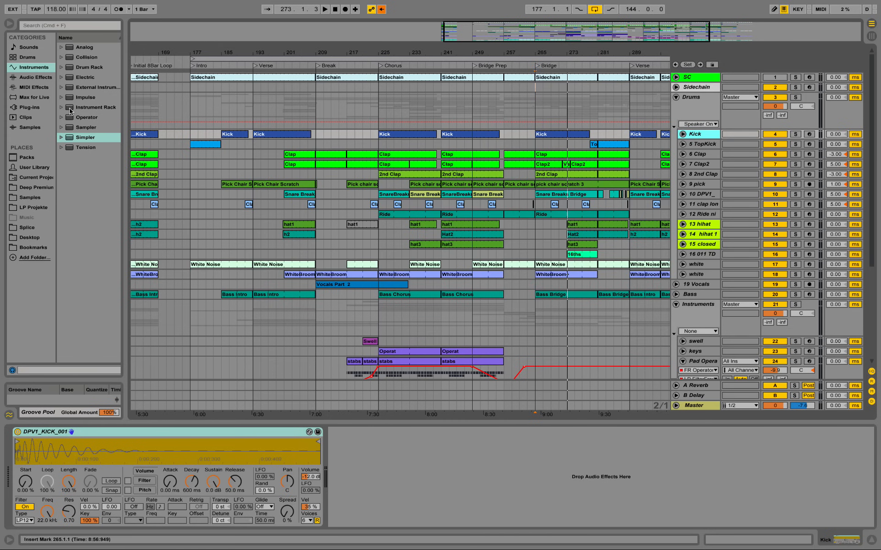
left_click(682, 164)
double_click(391, 166)
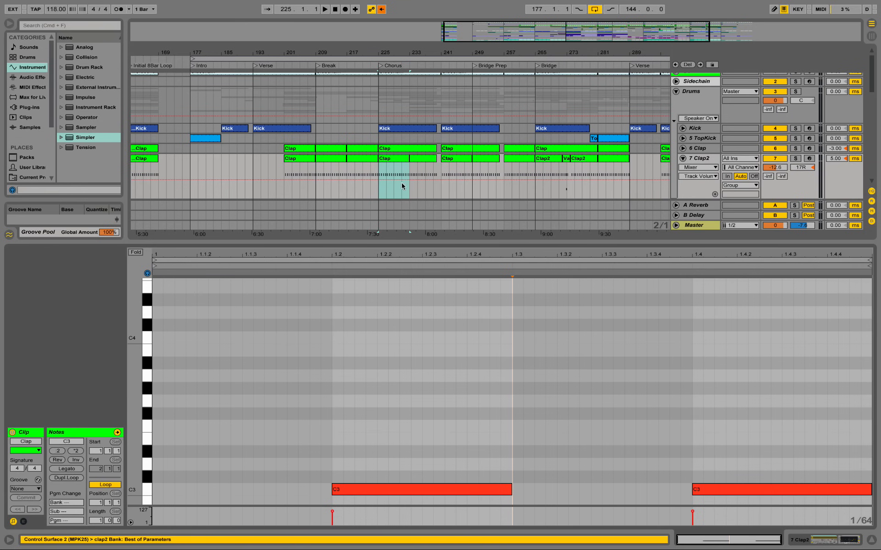
mouse_move(135, 363)
left_mouse_down()
mouse_move(115, 344)
mouse_move(124, 364)
left_mouse_up()
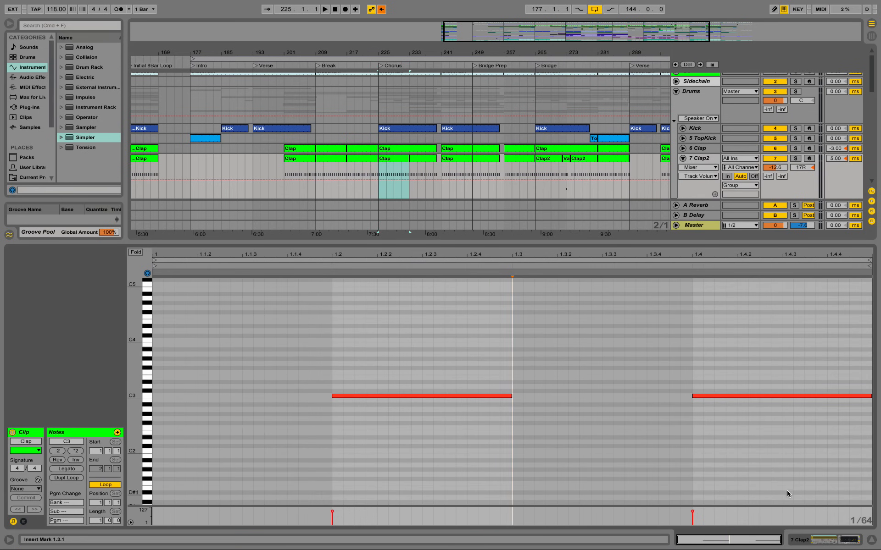
left_click(817, 540)
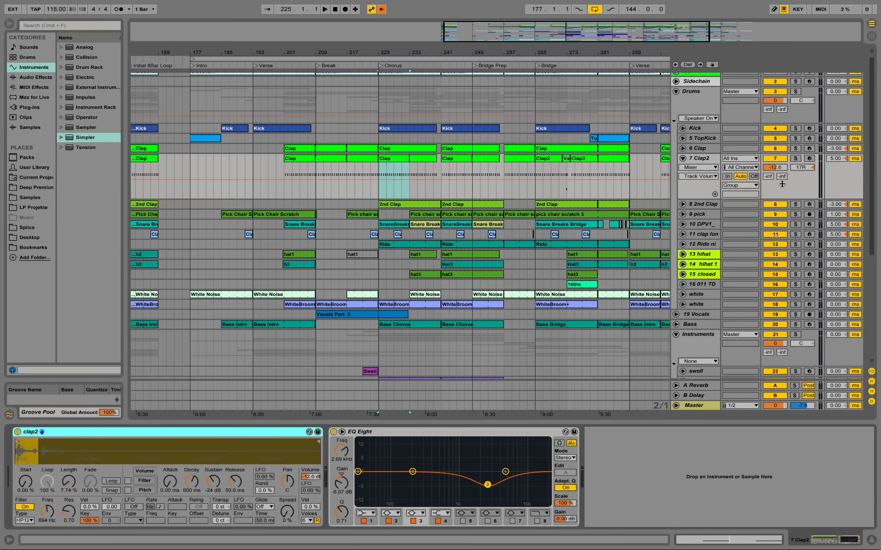
Step: Load the sample DPV1_KICK_001.wav from the KICK folder into the Sidechain track's Simpler
left_click_drag(359, 54, 596, 36)
scroll(573, 167, "up", 1)
left_click(631, 87)
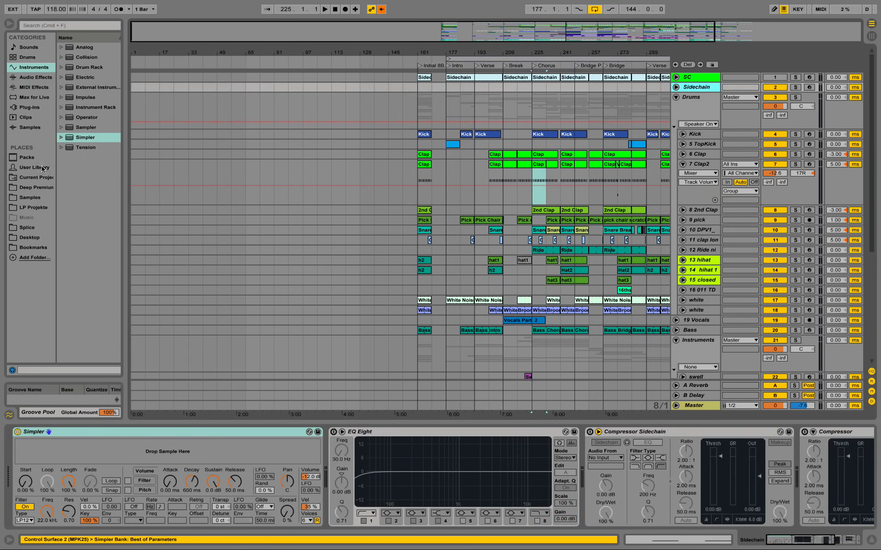
left_click(30, 189)
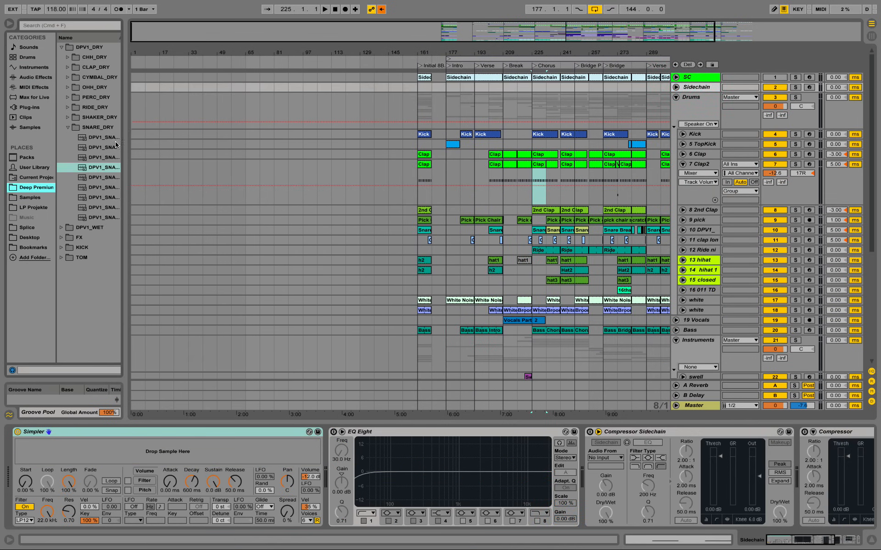
left_click(705, 135)
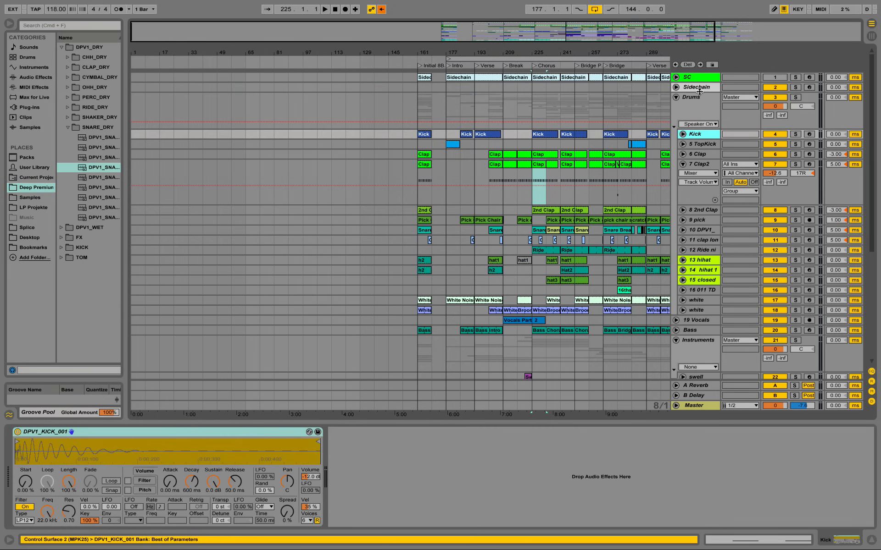
left_click(700, 89)
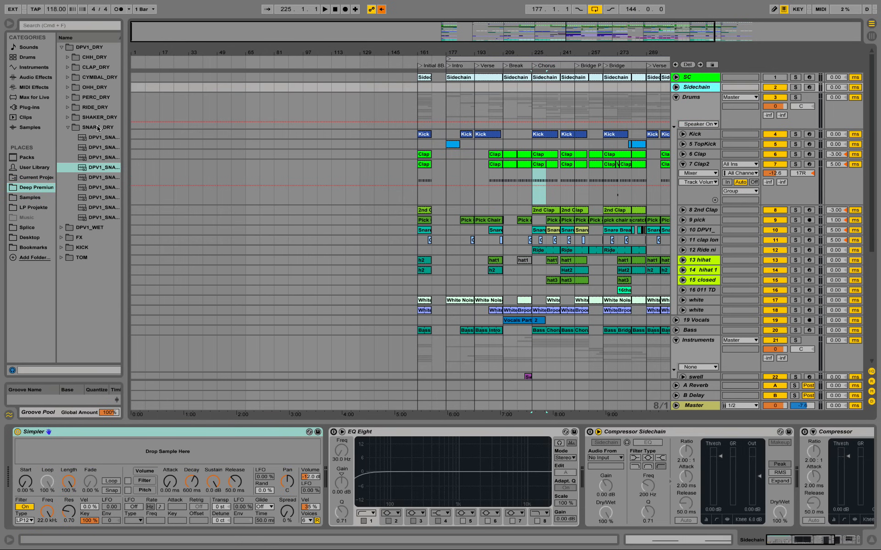
left_click(61, 247)
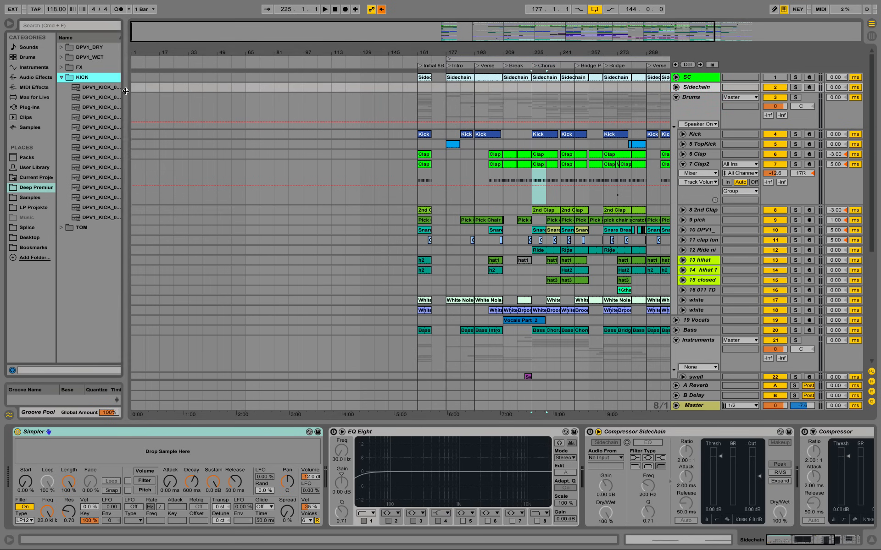
left_click_drag(125, 82, 87, 450)
left_click(129, 88)
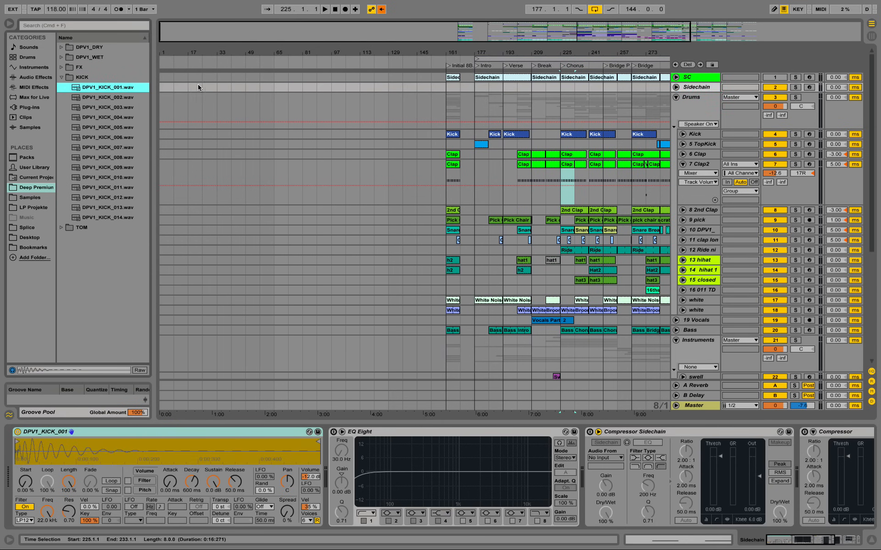
Step: Insert a 16-bar MIDI clip from bar 1 to bar 17 on the Sidechain track and name it Sidechain
left_click_drag(186, 88, 162, 89)
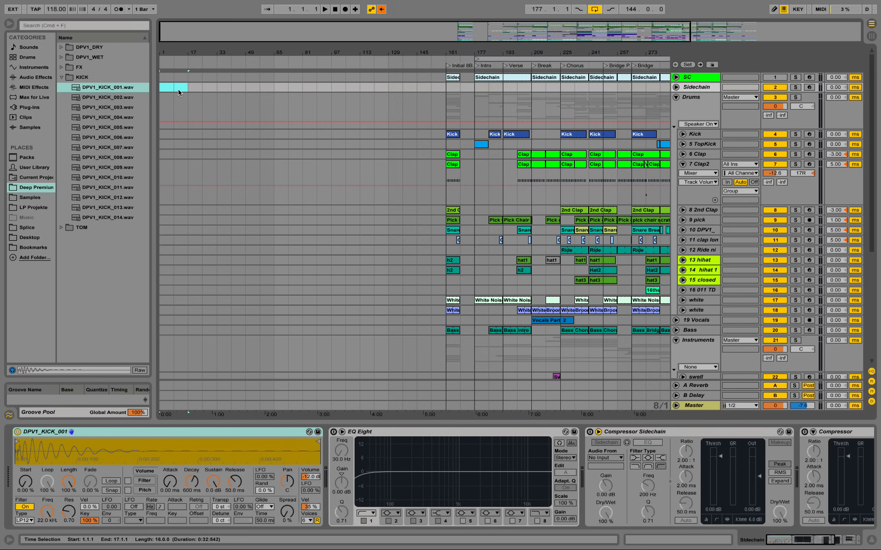
right_click(178, 90)
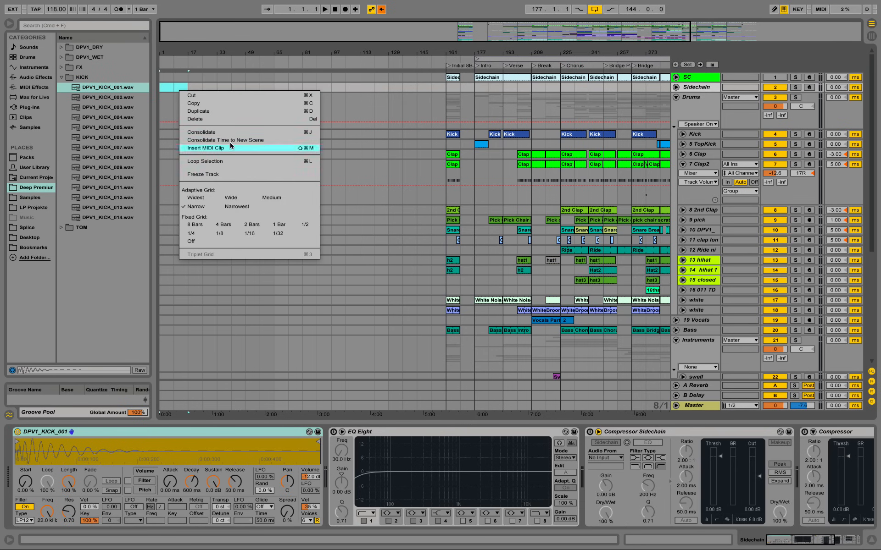
left_click(293, 148)
right_click(179, 89)
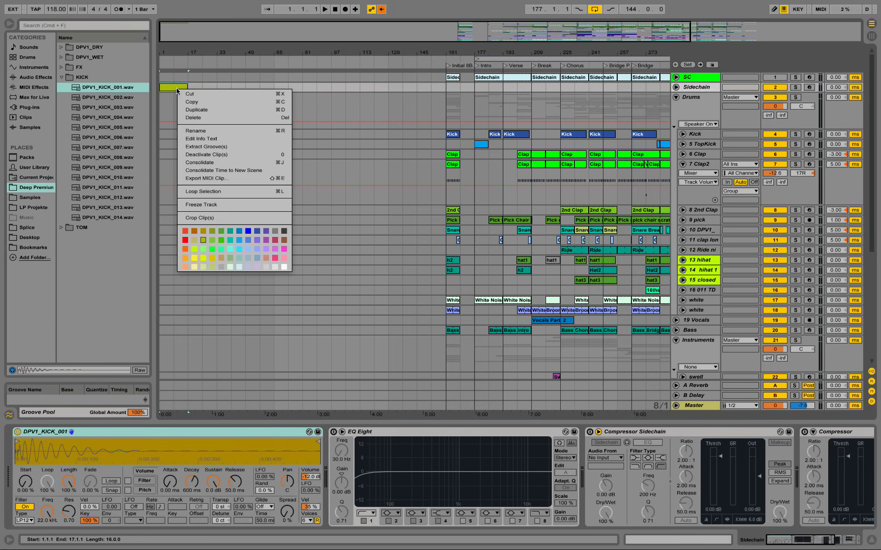
left_click(280, 131)
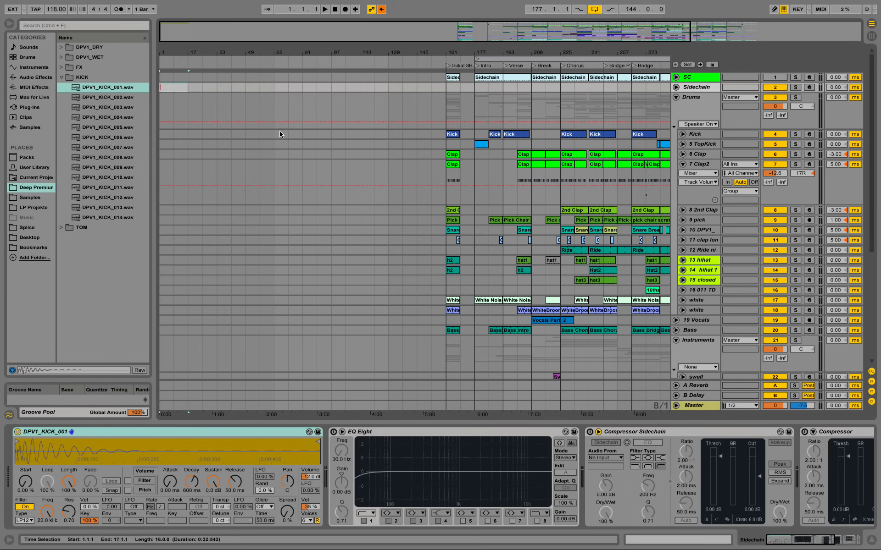
type("Sidechain")
key("Return")
Step: Open the new Sidechain clip for note editing and set its loop length to 1 bar
double_click(181, 88)
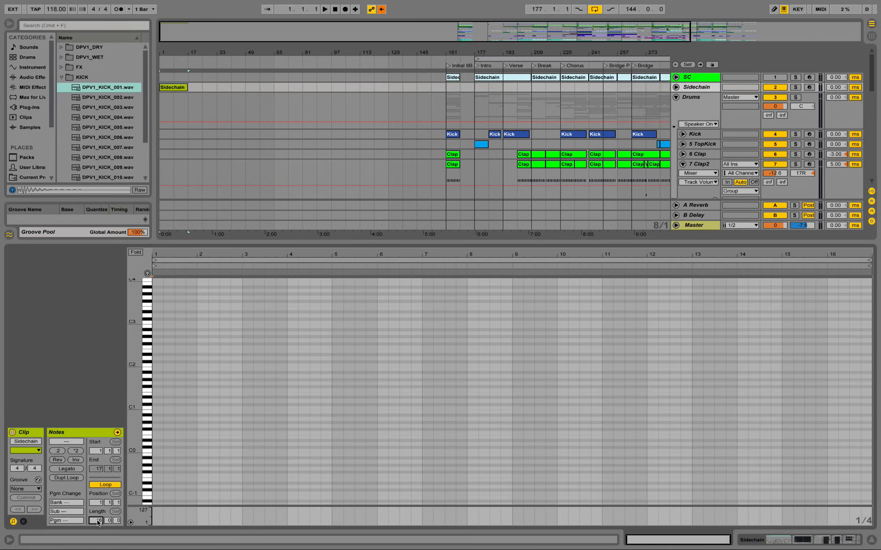
type("1")
key("Return")
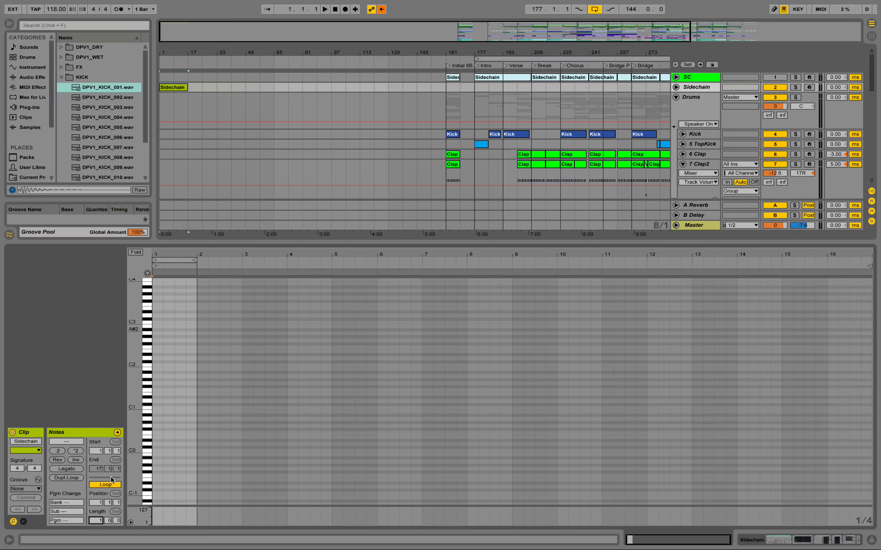
left_click(156, 257)
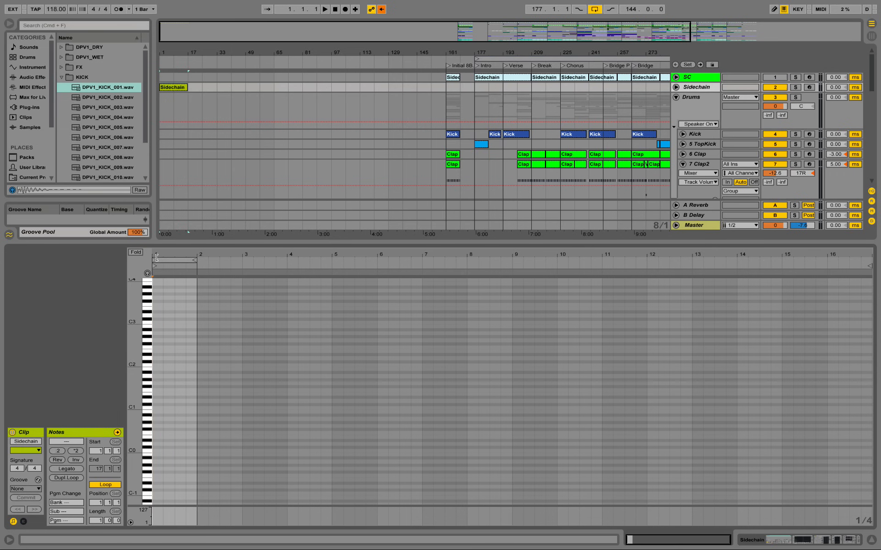
Step: Add a trigger note at C3 on the first beat of the Sidechain clip's one-bar loop
left_click_drag(157, 257, 156, 312)
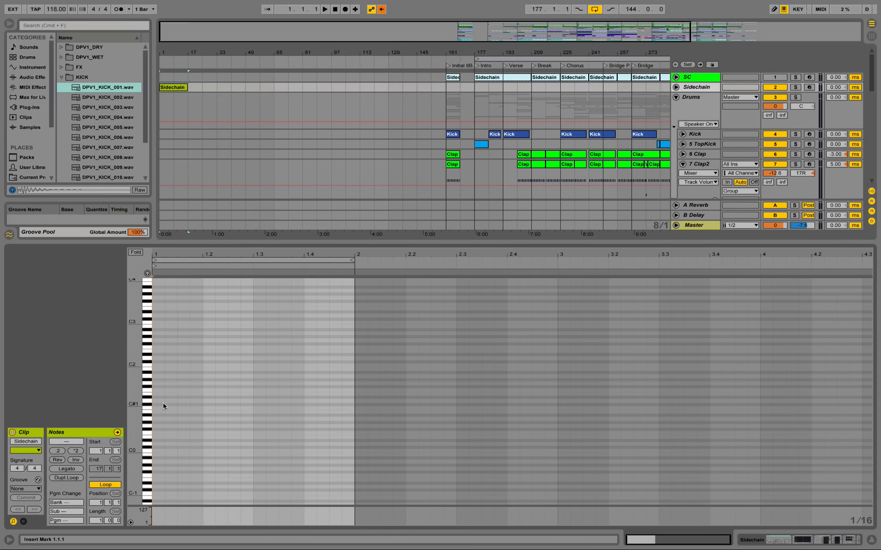
double_click(157, 324)
mouse_move(136, 324)
left_mouse_down()
mouse_move(172, 324)
mouse_move(153, 296)
left_mouse_up()
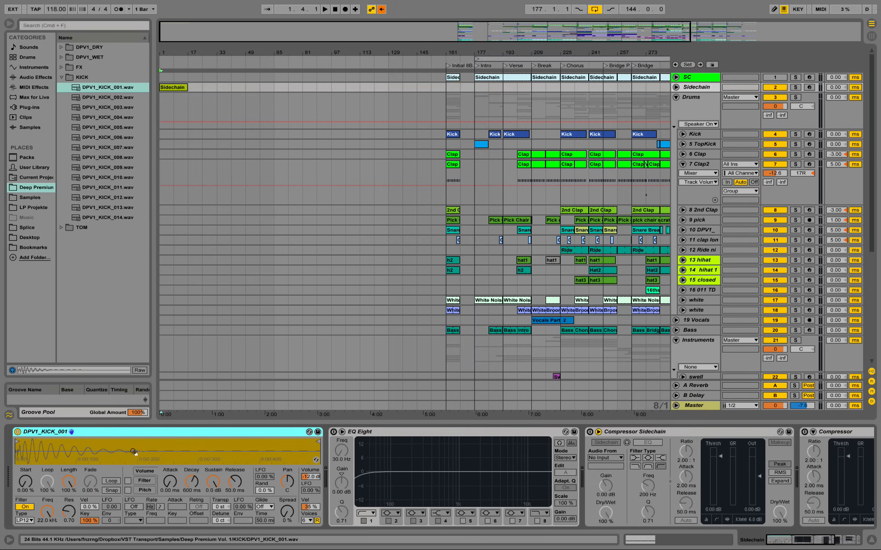
Step: Delete all audio effects on the Sidechain track, from EQ Eight through Utility, keeping only the kick Simpler
left_click(415, 431)
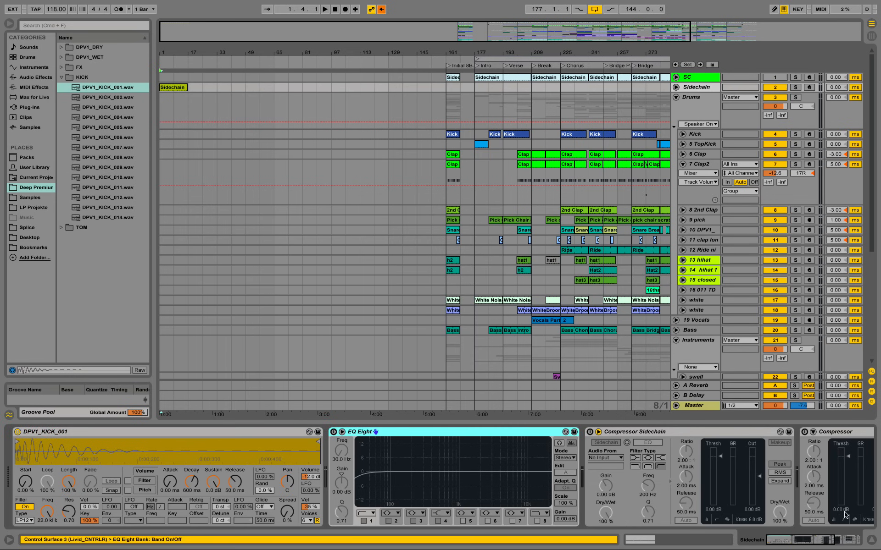
scroll(846, 514, "right", 5)
left_click(790, 433, "shift")
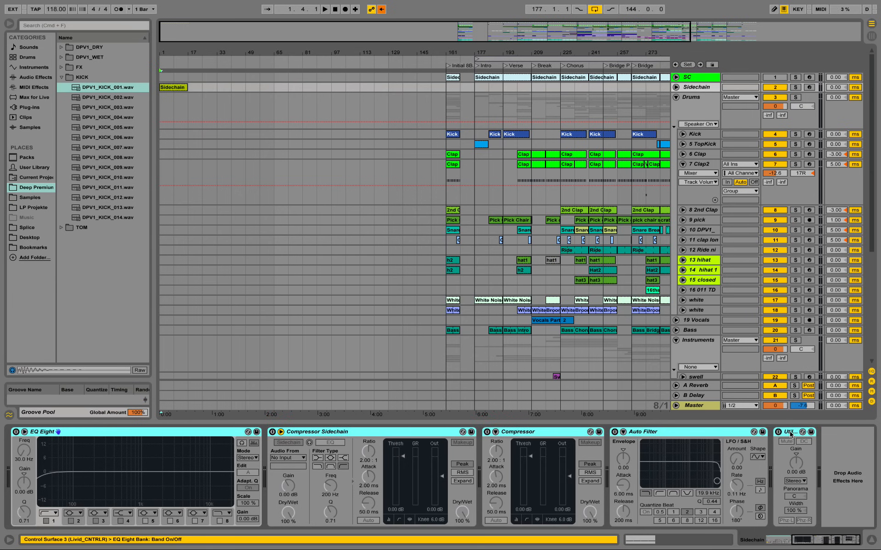
key("Delete")
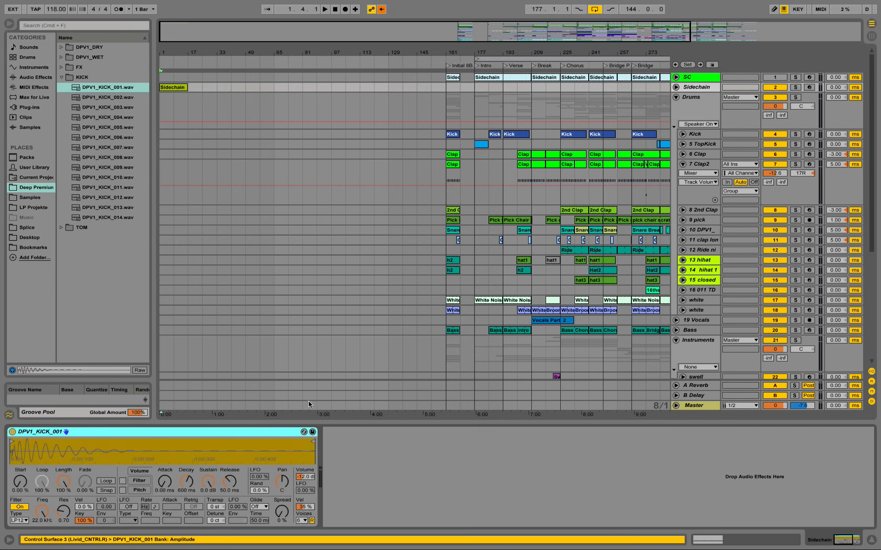
Step: Extend the Sidechain clip in the arrangement so it loops from bar 1 to bar 65
right_click(701, 88)
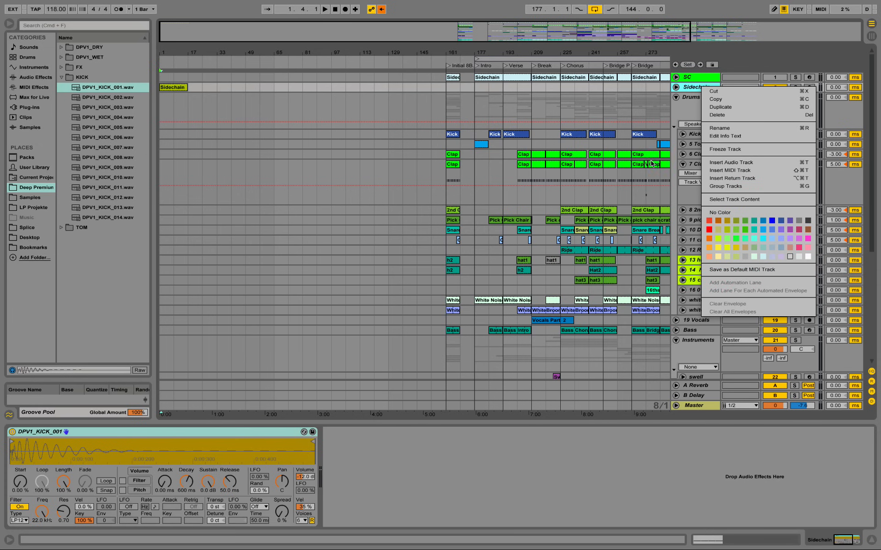
left_click(690, 88)
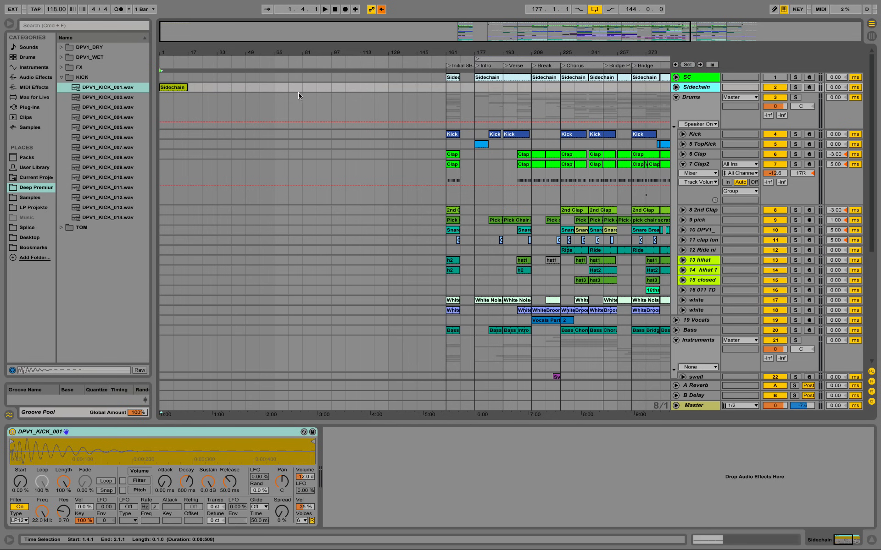
left_click_drag(186, 87, 274, 87)
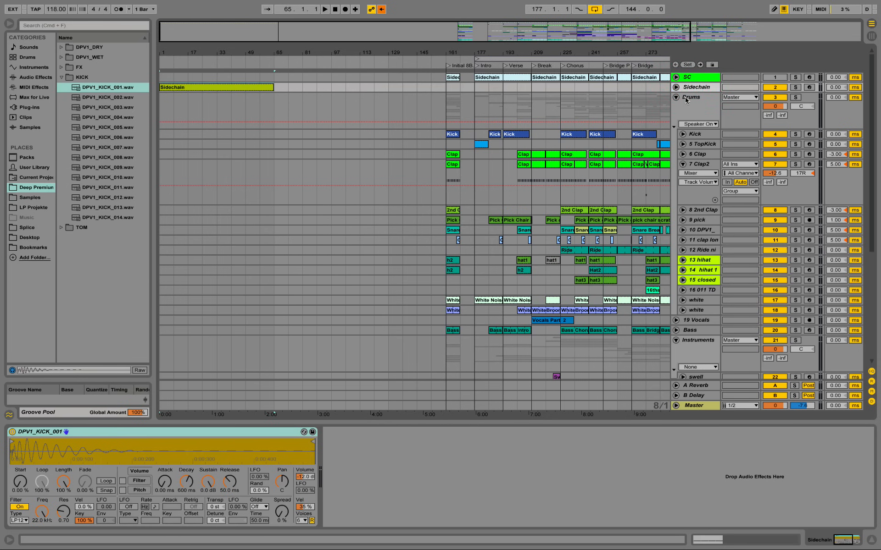
Step: Mute the Sidechain track and duplicate it together with its clip
left_click(767, 89)
left_click(692, 88)
right_click(689, 85)
left_click(703, 104)
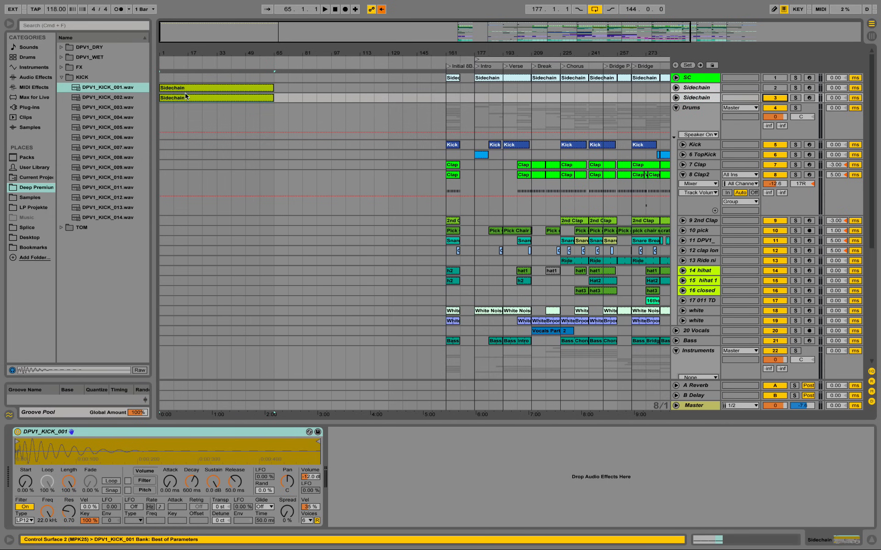
Step: Rename the clip on the duplicated Sidechain track to Kick and audition it
right_click(180, 97)
left_click(238, 136)
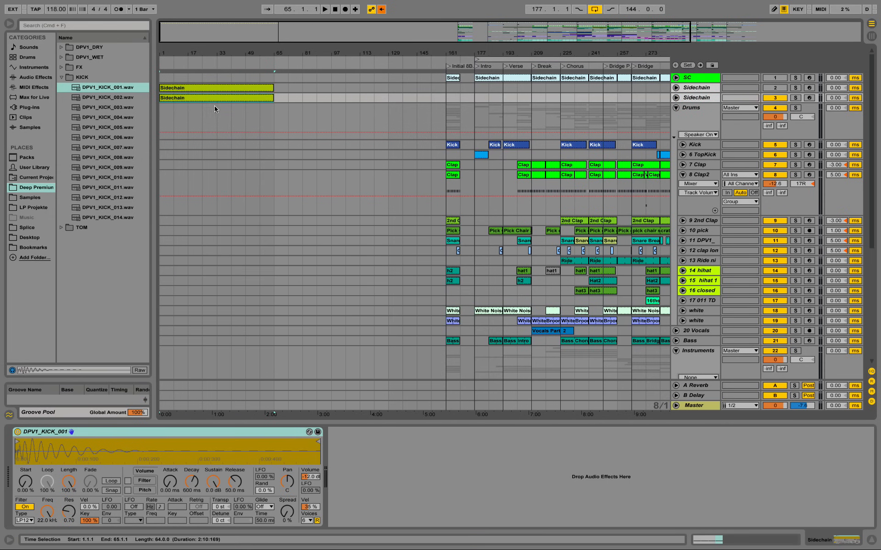
key("super+r")
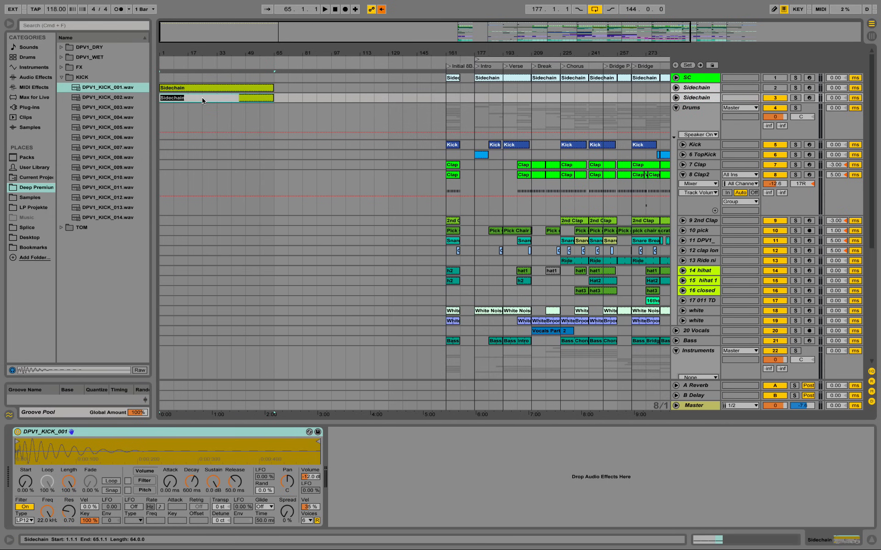
type("Kick")
key("Return")
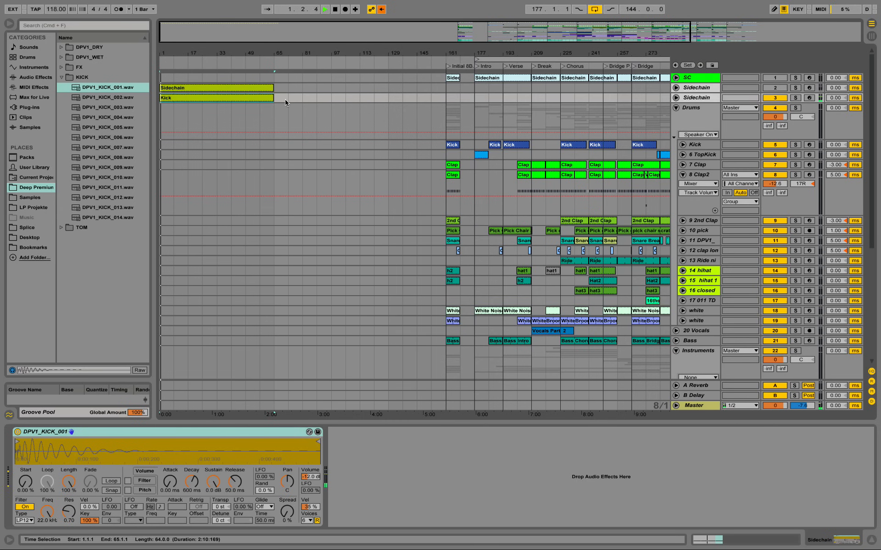
key("space")
Step: Turn off Auto Filter, Mastering - catch peaks, EQ Eight, Utility and Limiter on the Master track, and start playback
left_click(695, 406)
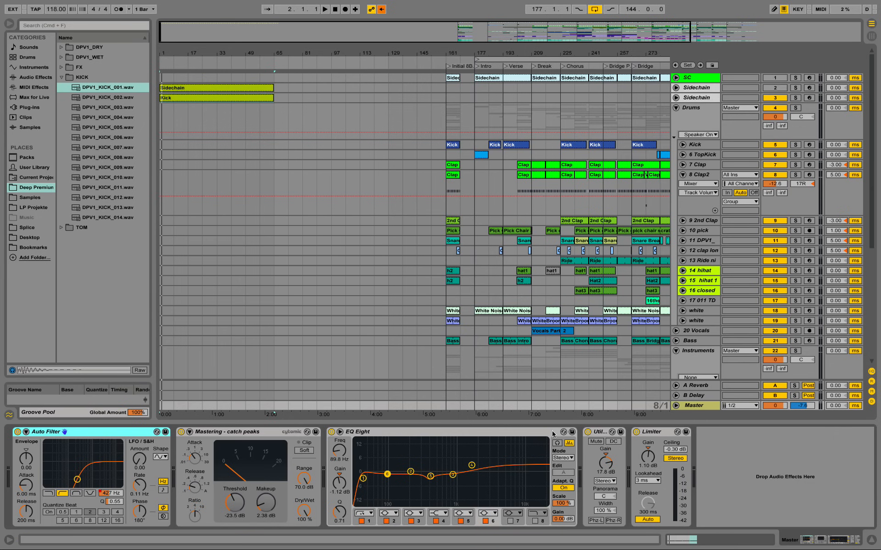
left_click(258, 434)
left_click(656, 434, "shift")
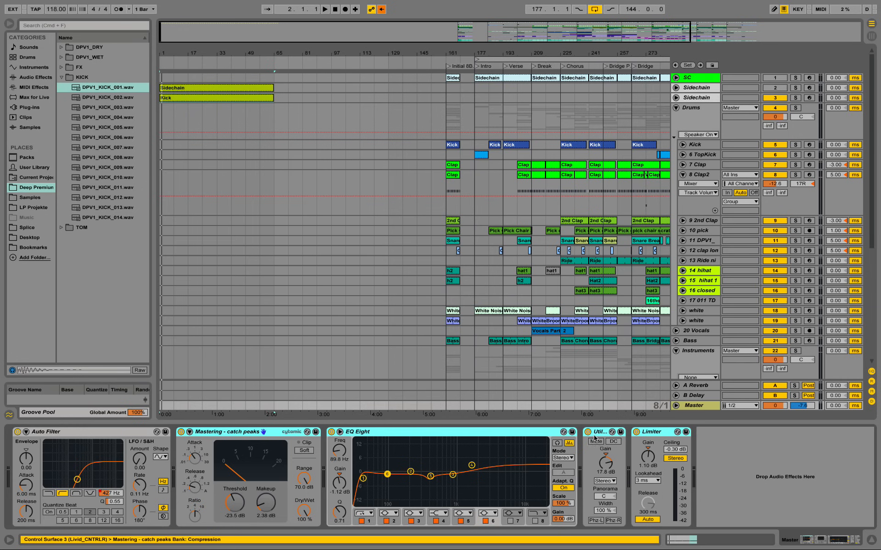
left_click(88, 434)
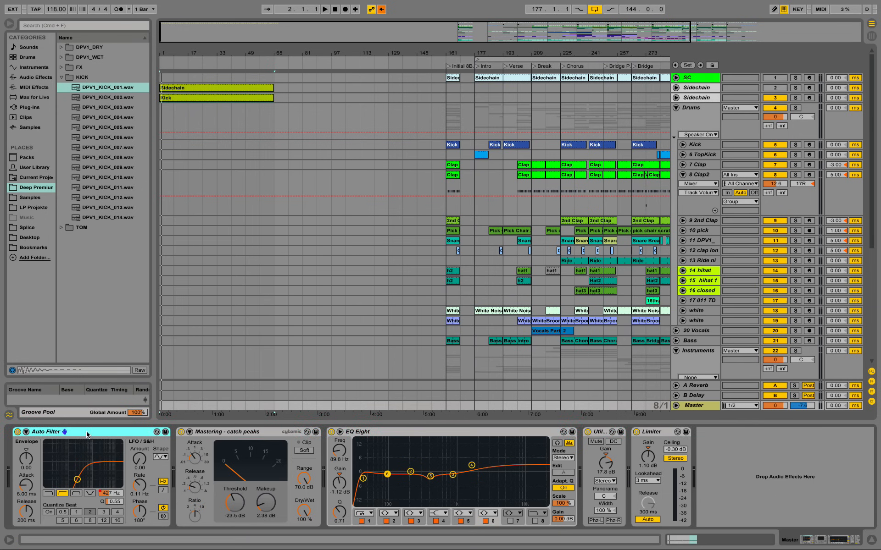
left_click(647, 433, "shift")
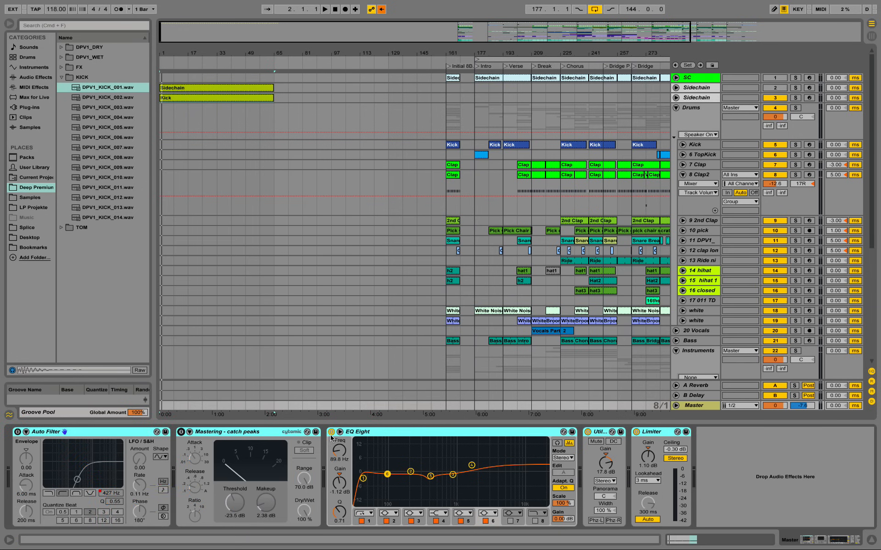
left_click(331, 432)
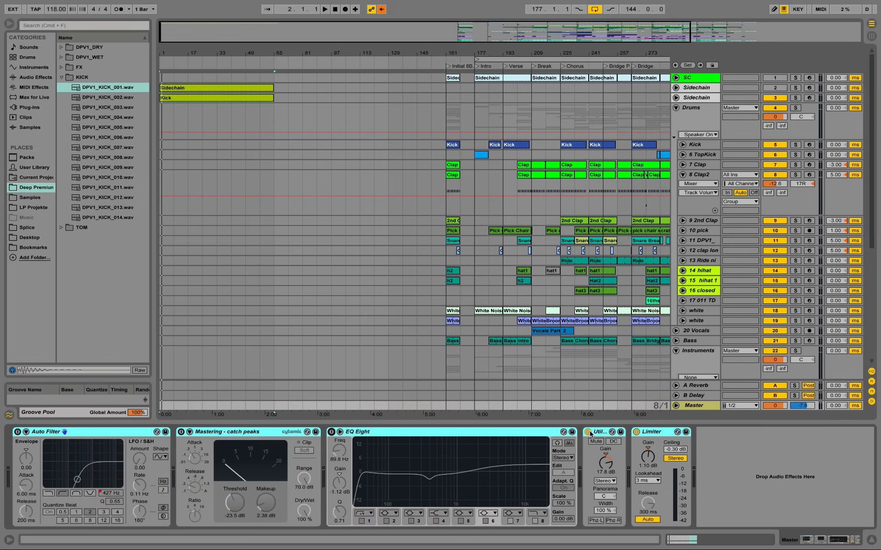
left_click(589, 432)
left_click(636, 432)
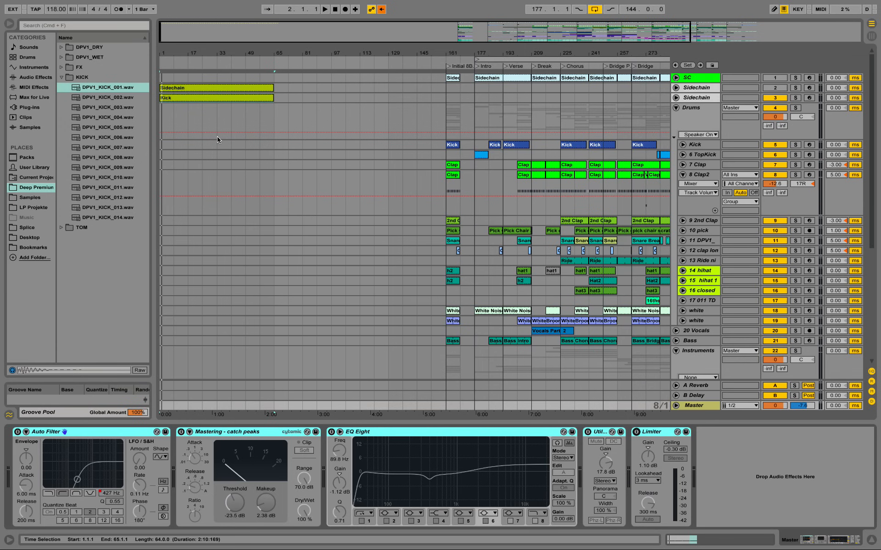
key("space")
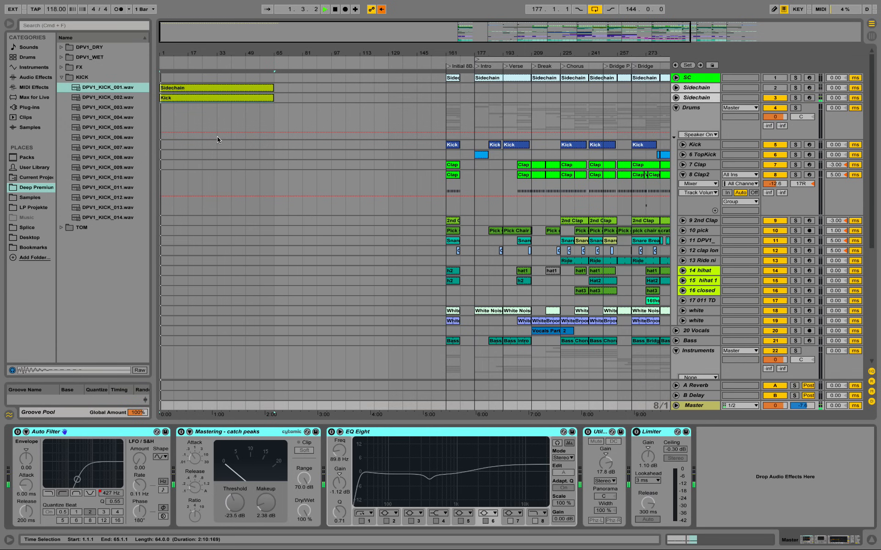
Step: Rename the duplicated Sidechain track to Kick
left_click(706, 96)
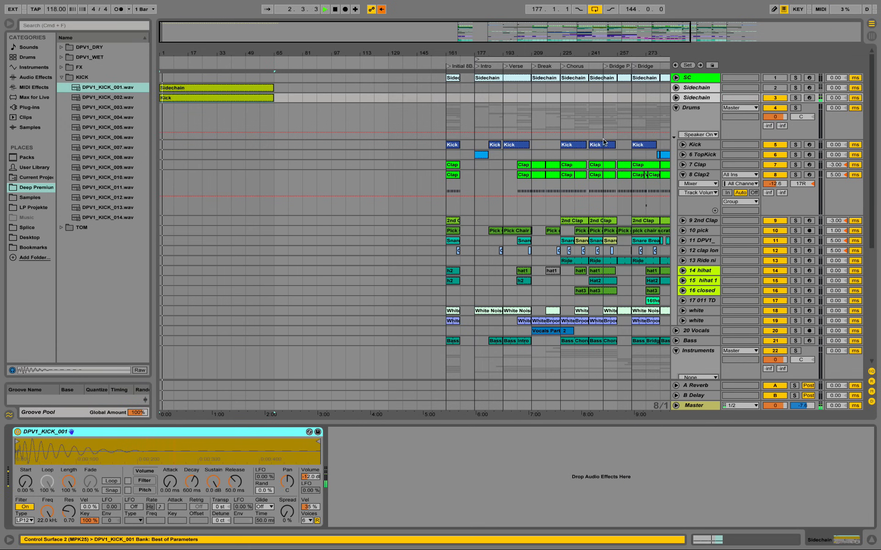
right_click(695, 97)
left_click(716, 140)
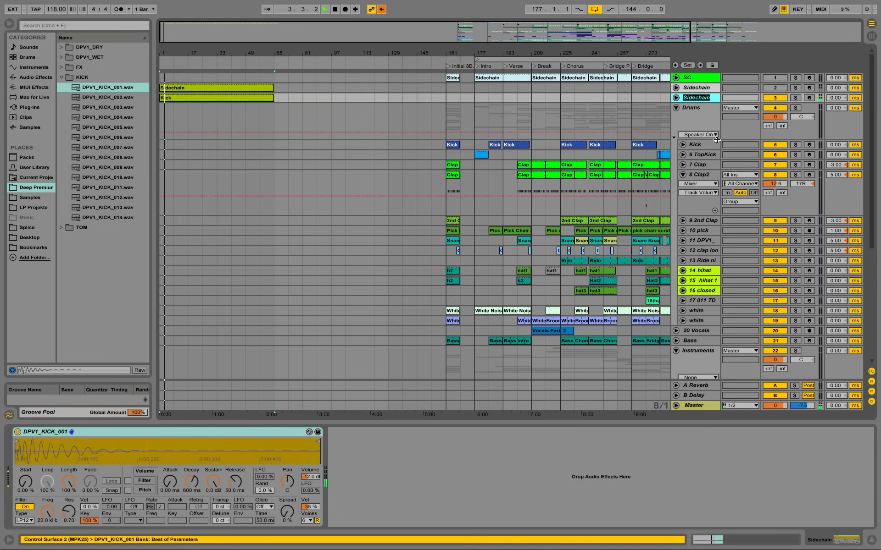
type("Kick")
key("Return")
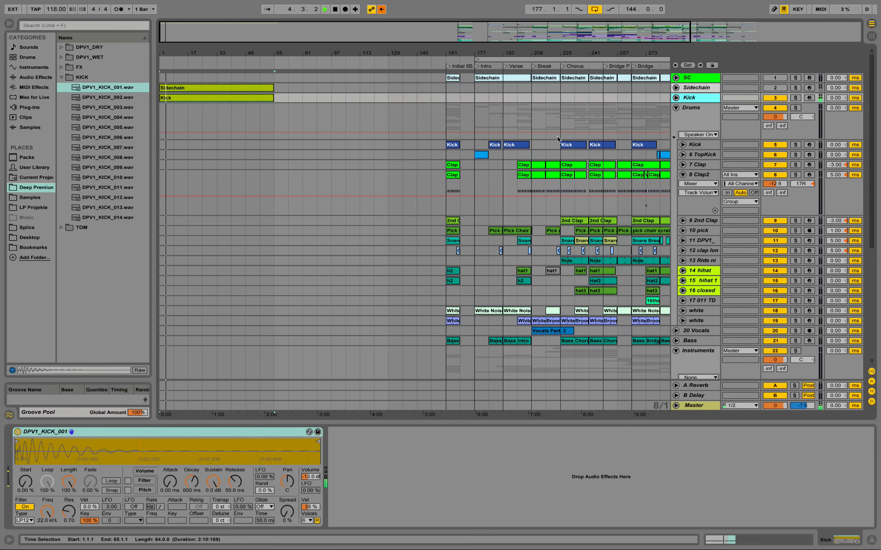
Step: Set Simpler's volume velocity sensitivity on the new Kick track to 100 % and audition the kick
left_click(307, 506)
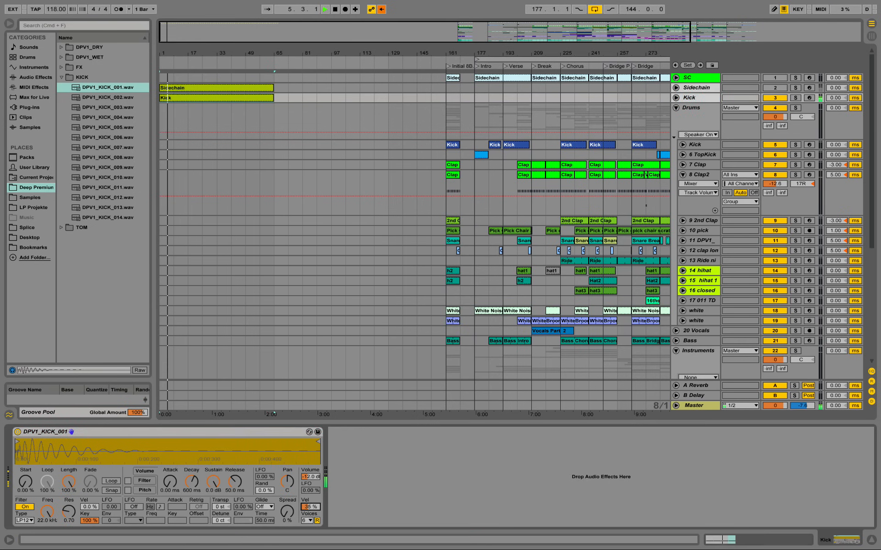
left_click_drag(310, 507, 310, 458)
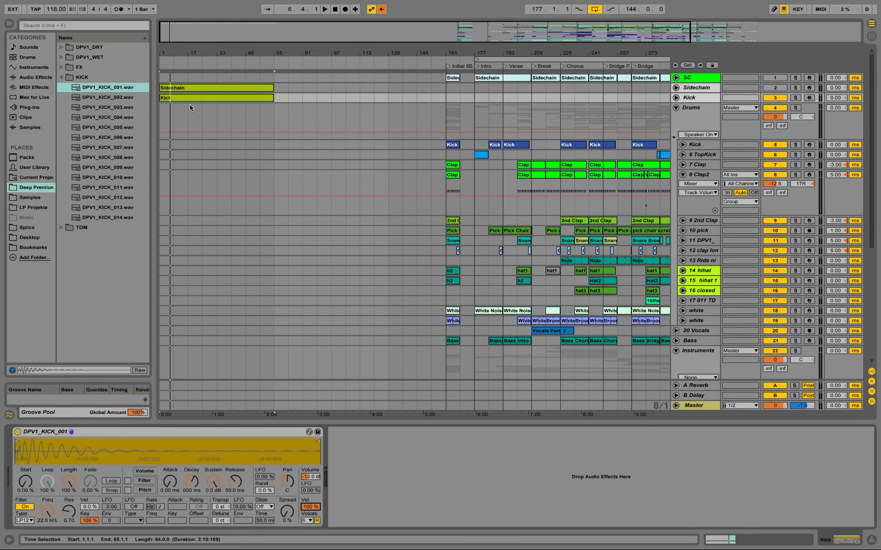
key("space")
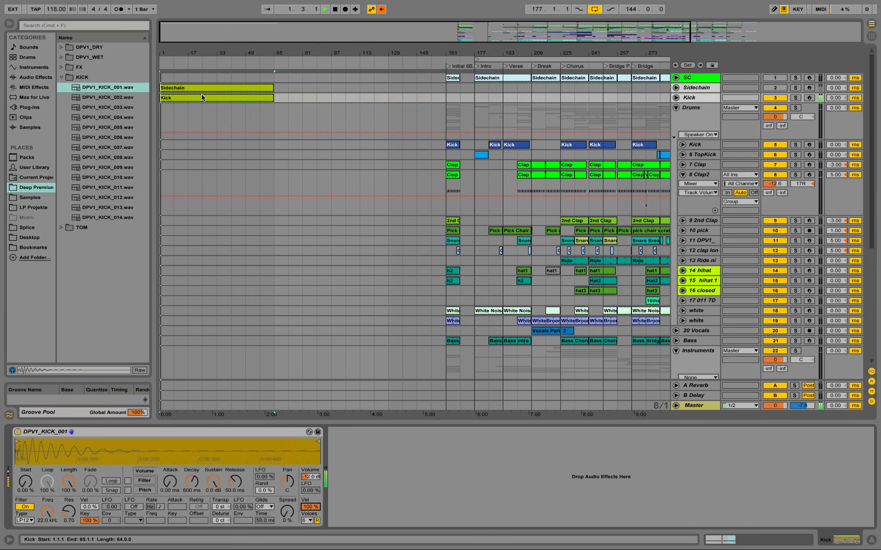
key("space")
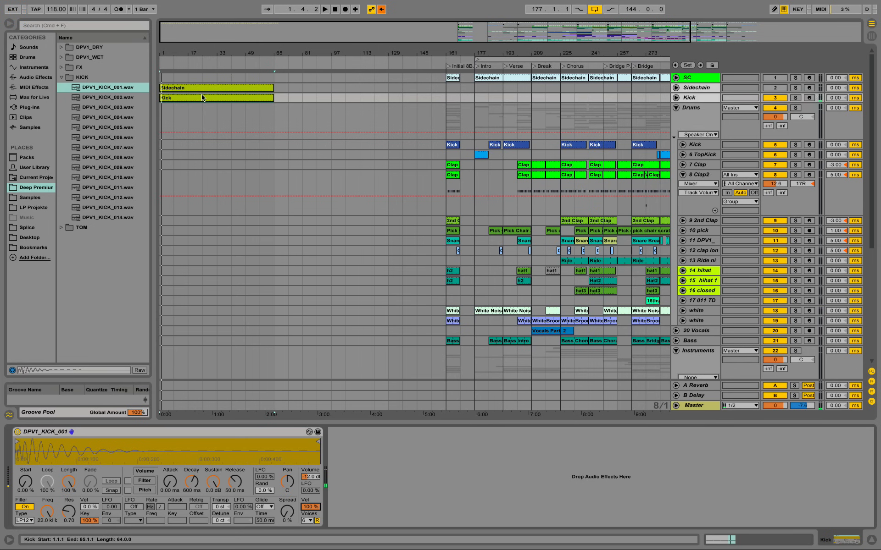
Step: Unfold the new Kick track, show Simpler's Volume automation lane and listen to the kick
left_click(676, 98)
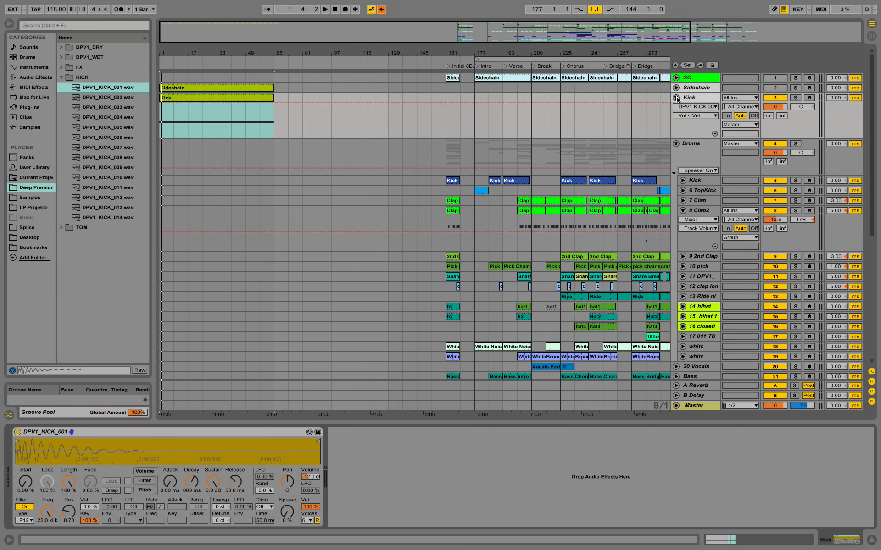
left_click(315, 480)
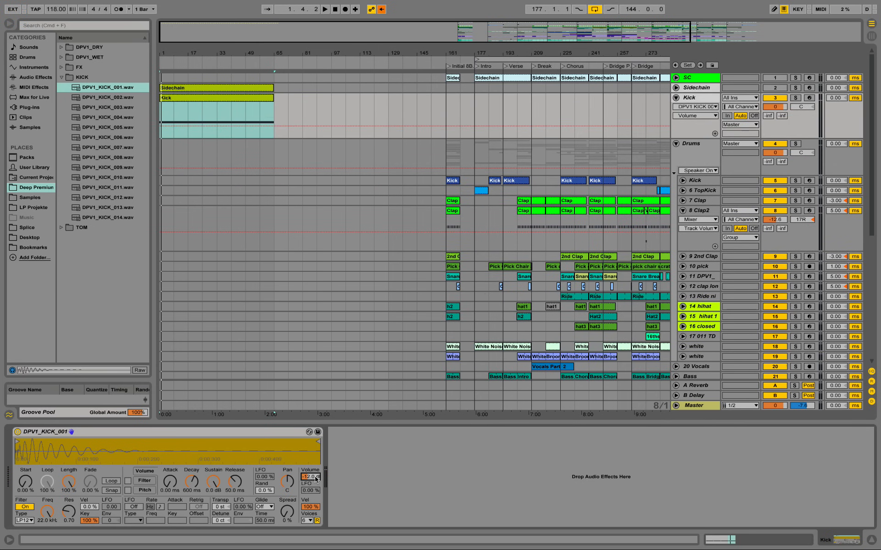
key("space")
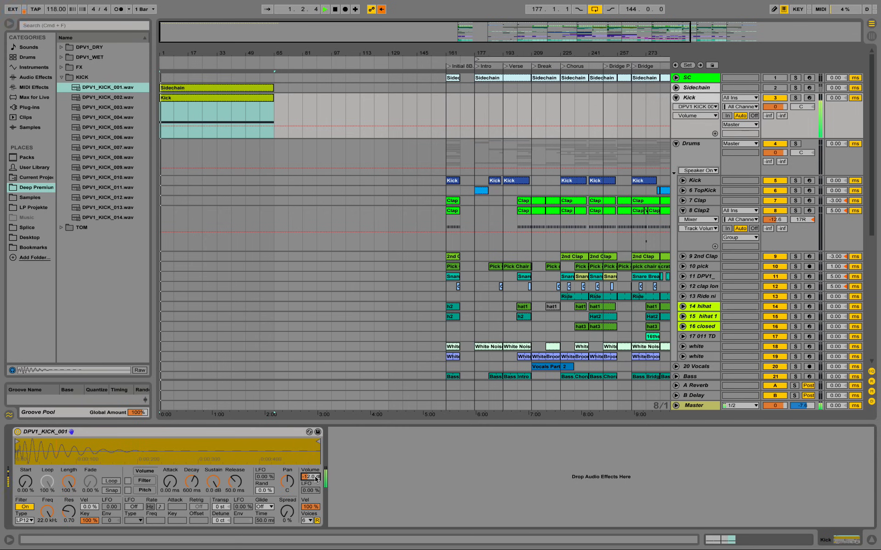
key("space")
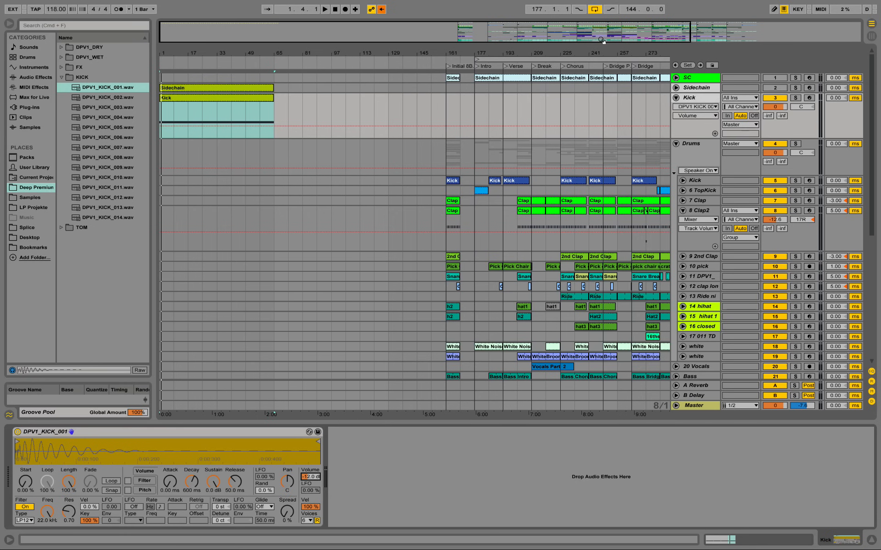
Step: Copy 16 bars of the Kick clip to the TopKick track, from bar 1 to bar 17
left_click_drag(611, 50, 561, 49)
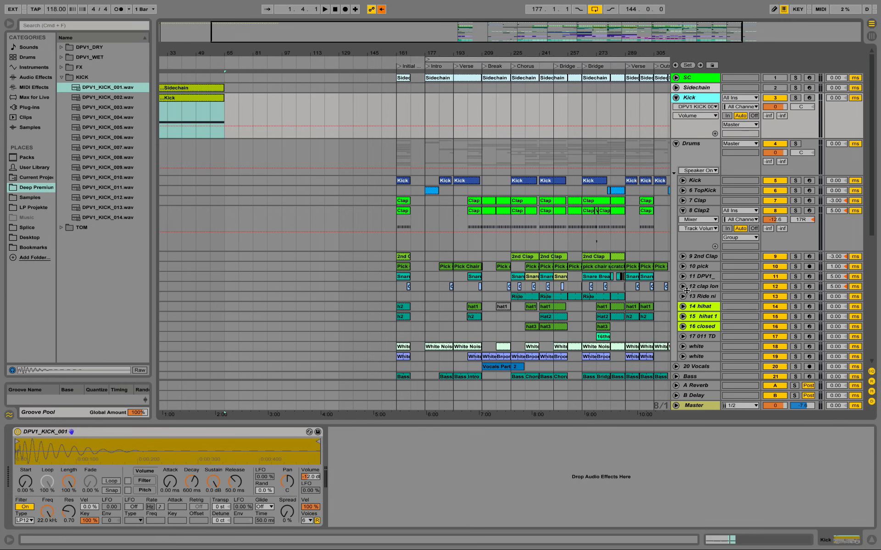
left_click(706, 191)
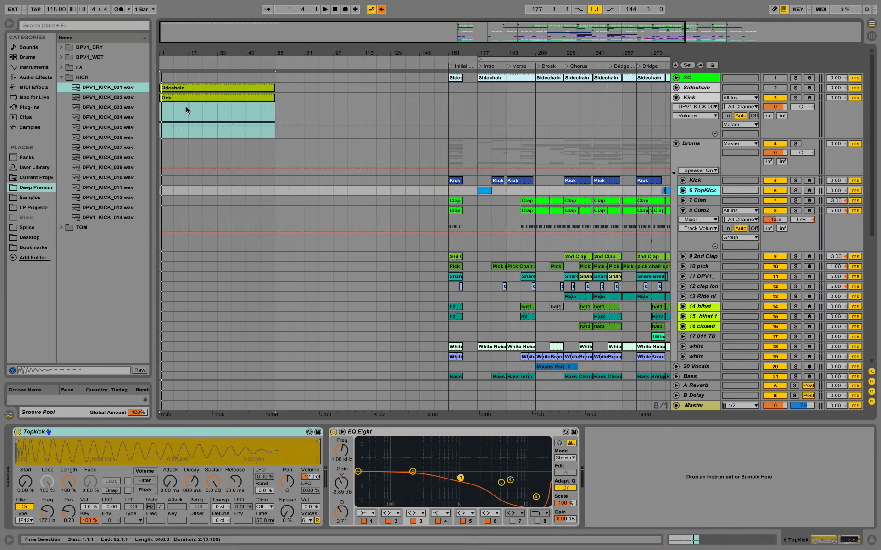
left_click_drag(187, 107, 177, 190)
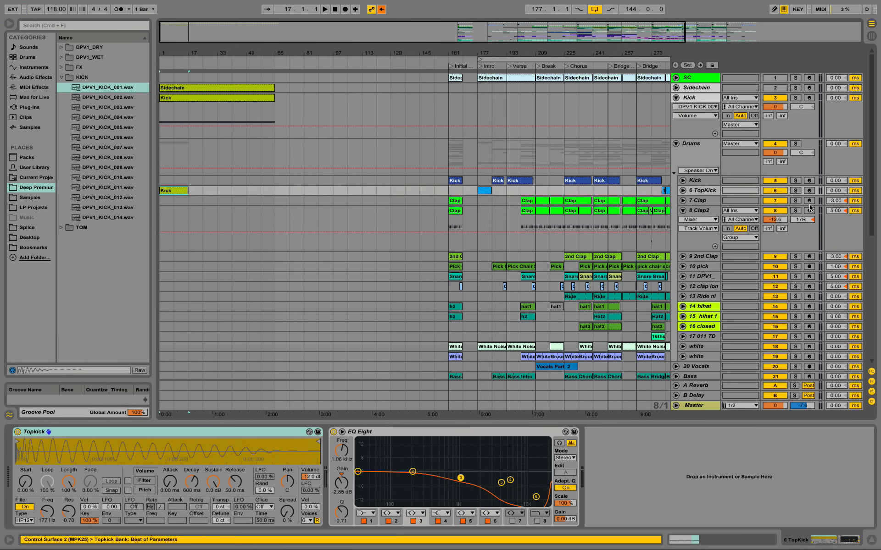
Step: Solo the TopKick track and audition its copied Kick clip
left_click(796, 190)
key("space")
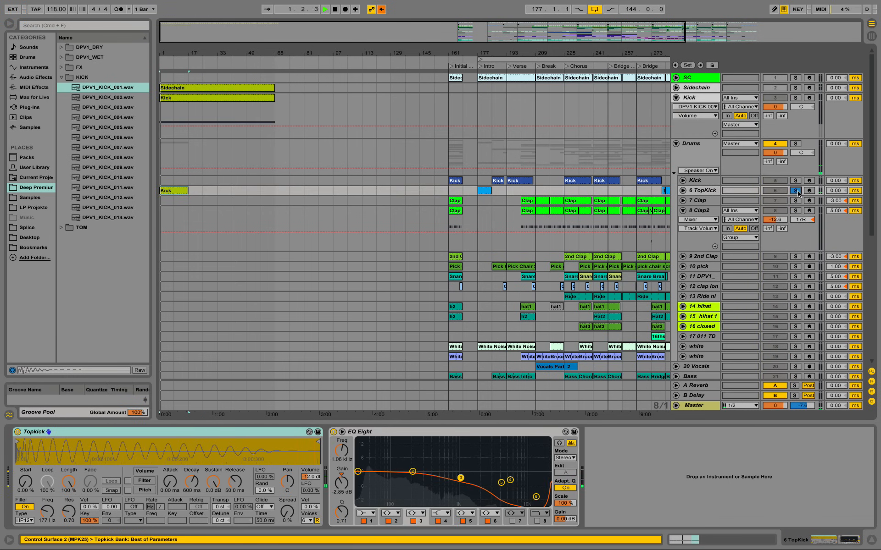
key("space")
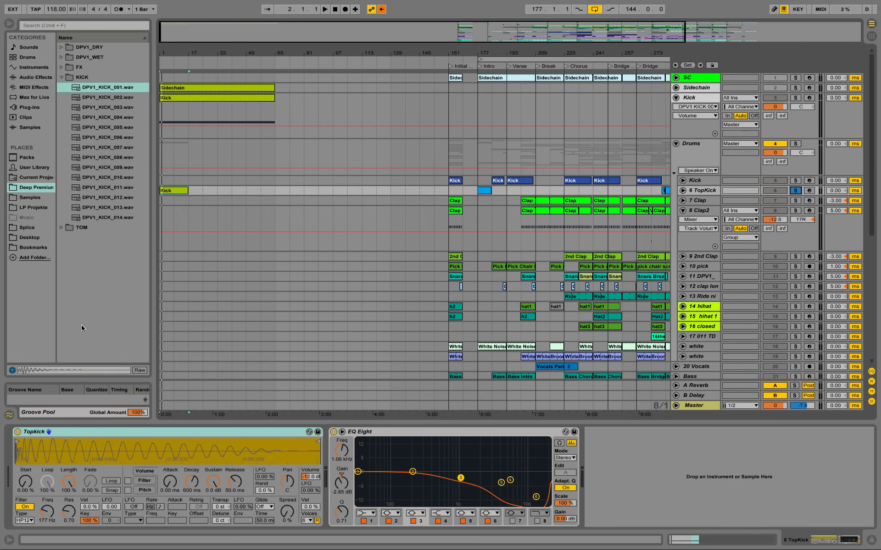
Step: Insert a new MIDI track directly below the new Kick track
right_click(699, 98)
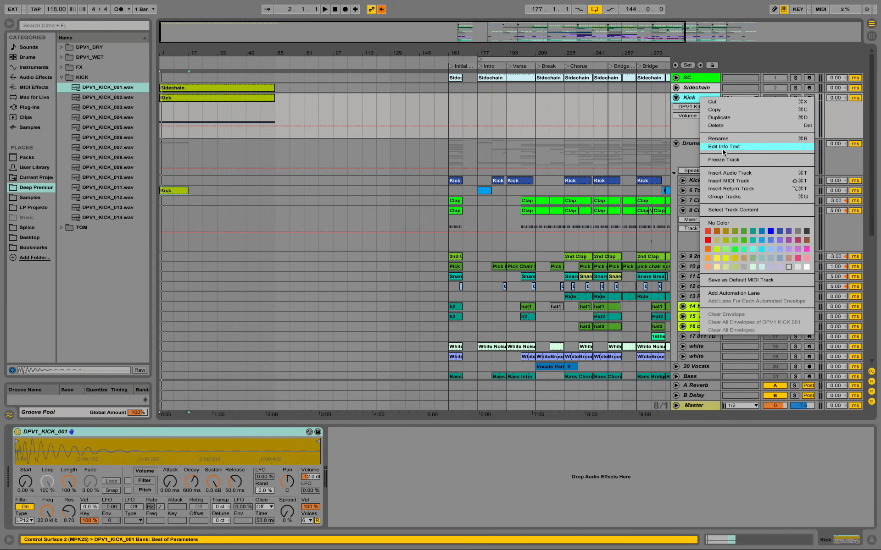
key("Escape")
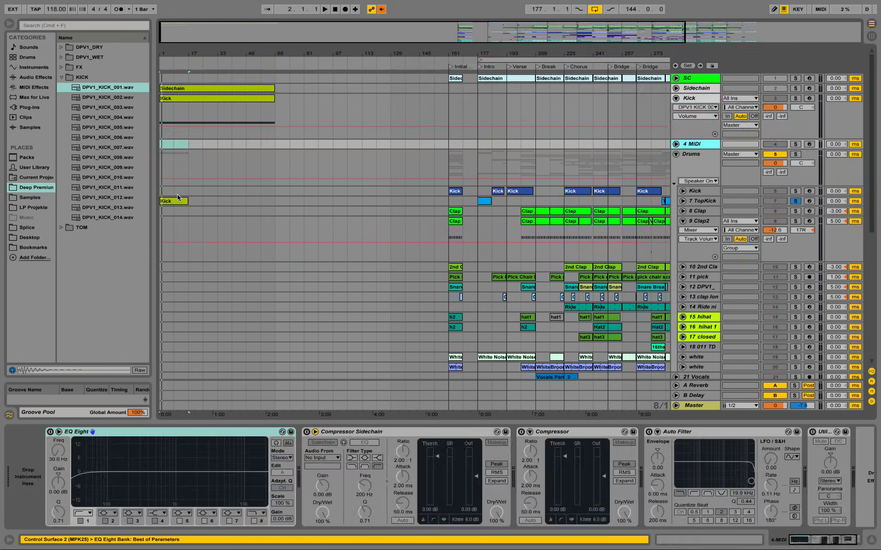
Step: Move the Kick clip from the original TopKick track to the start of the new MIDI track and rename it Topkick
left_click_drag(176, 200, 175, 143)
right_click(175, 146)
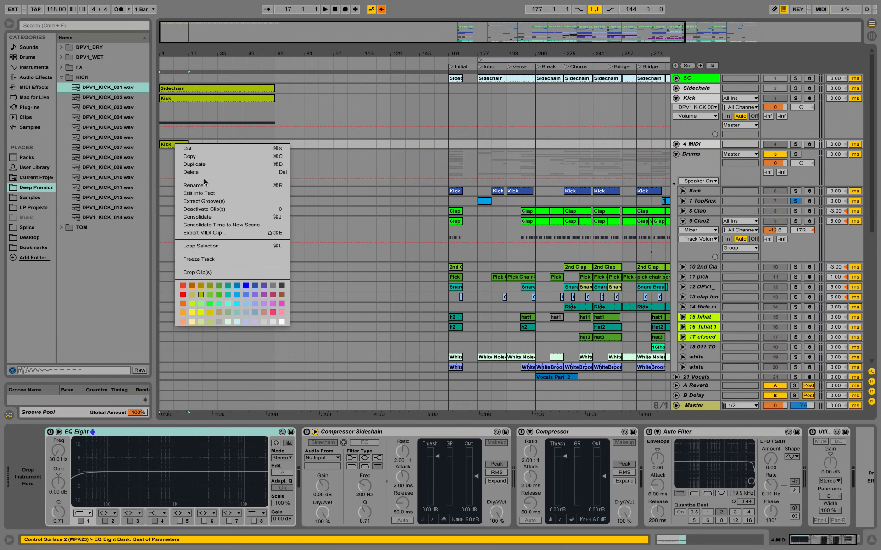
left_click(206, 185)
type("Topkick")
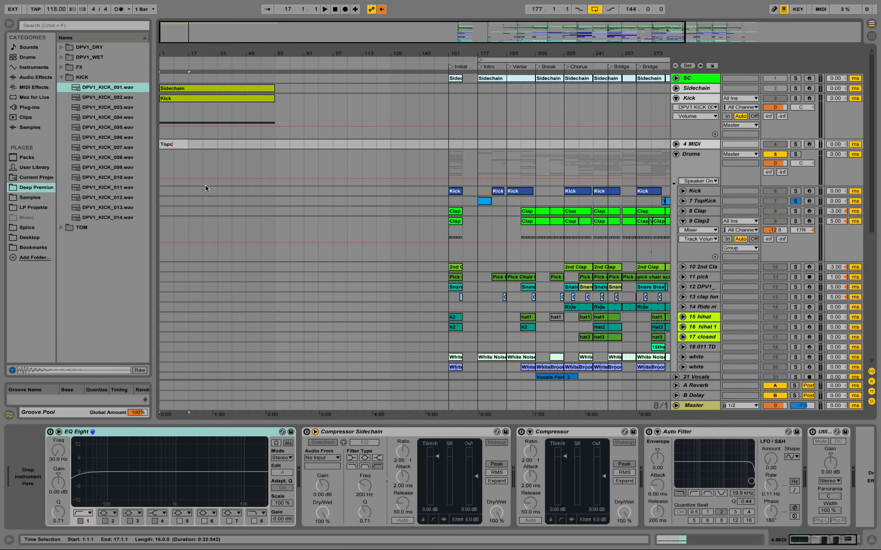
key("Return")
Step: Extend the Topkick clip to bar 65 so it ends level with the Sidechain and Kick clips
double_click(180, 144)
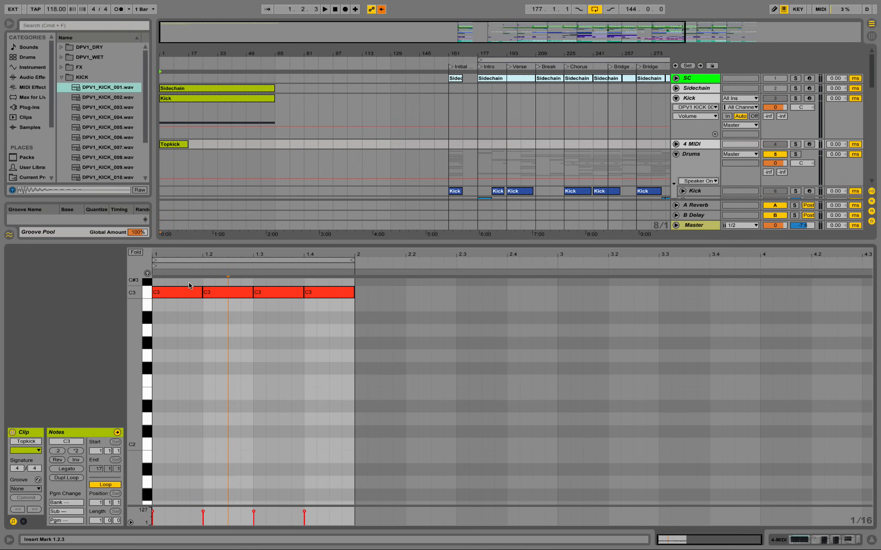
left_click_drag(187, 144, 275, 145)
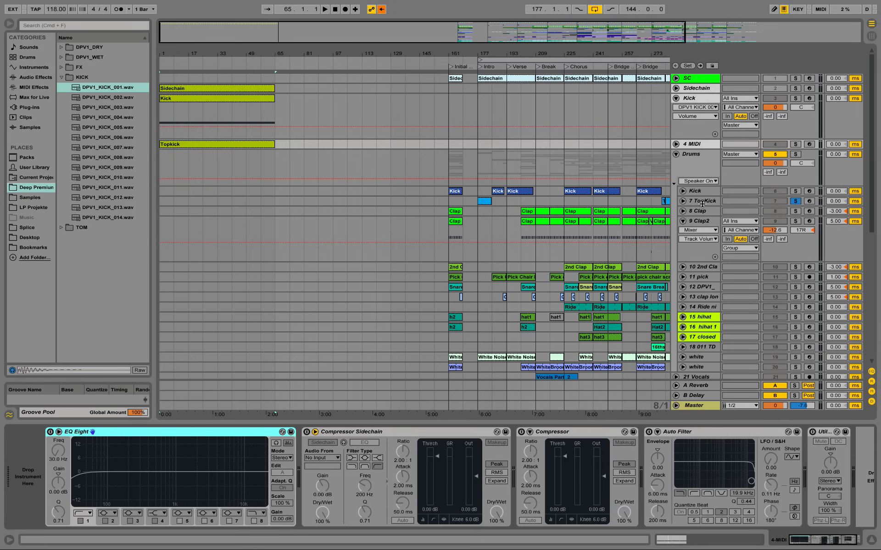
Step: Copy the Topkick Simpler from the original TopKick track onto the new MIDI track
left_click(702, 203)
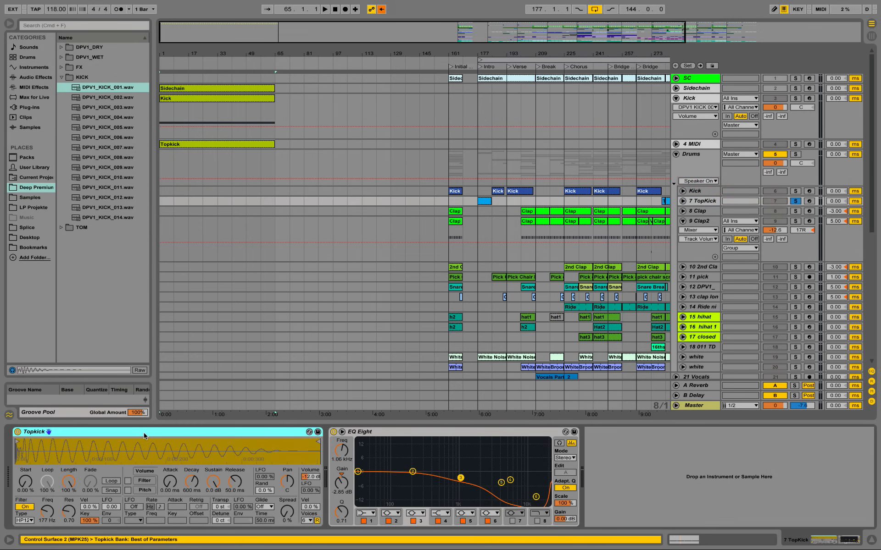
left_click(223, 145)
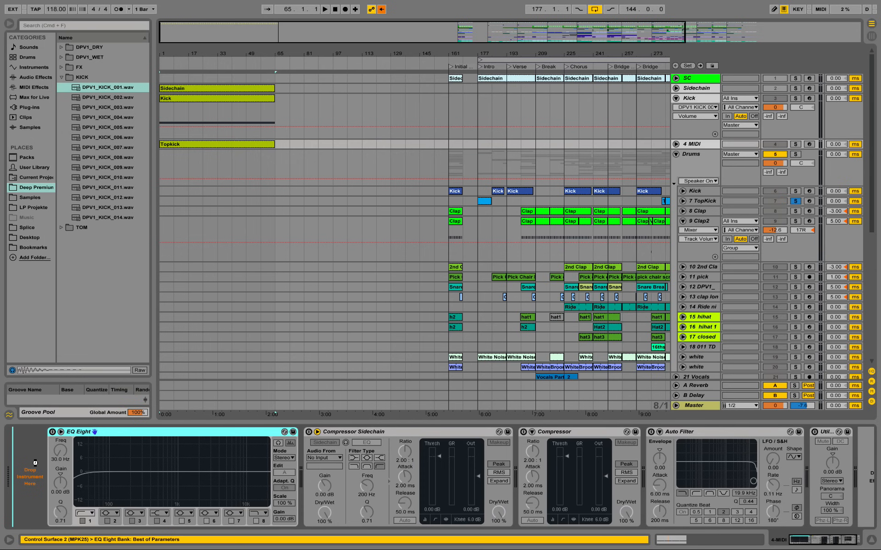
left_click(433, 438)
Step: Collapse the EQ Eight, Compressor Sidechain, Compressor and Auto Filter devices on the new Topkick track
double_click(431, 431)
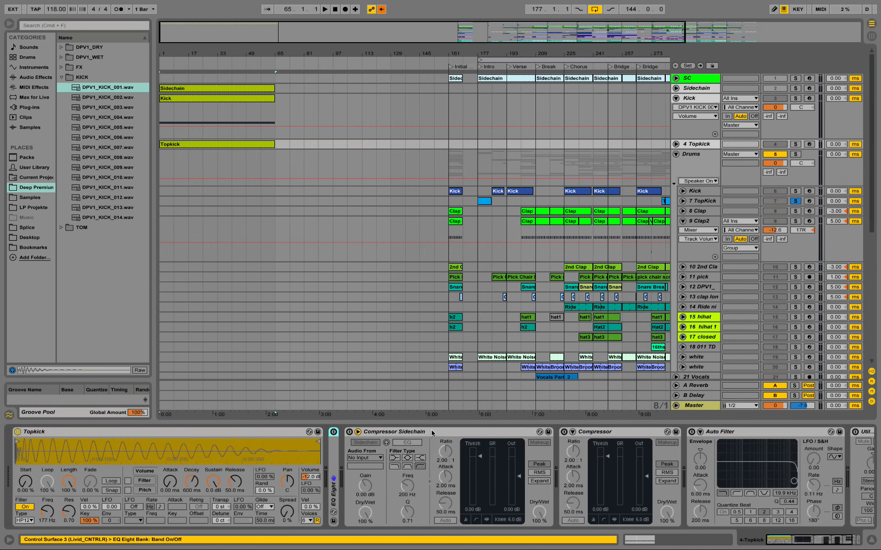
double_click(432, 431)
double_click(430, 431)
double_click(422, 432)
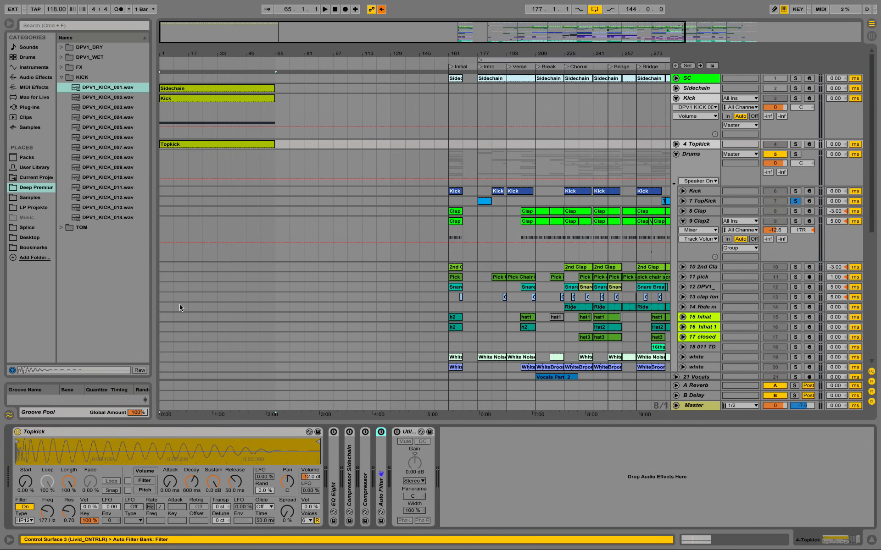
Step: Solo the new Topkick track and audition it with Simpler's filter on and off
left_click(795, 144)
key("space")
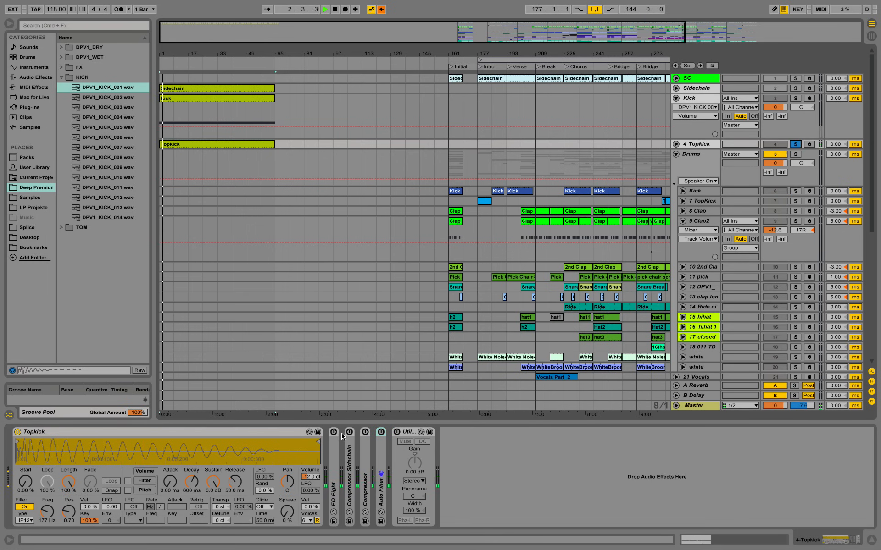
key("space")
left_click(25, 507)
key("space")
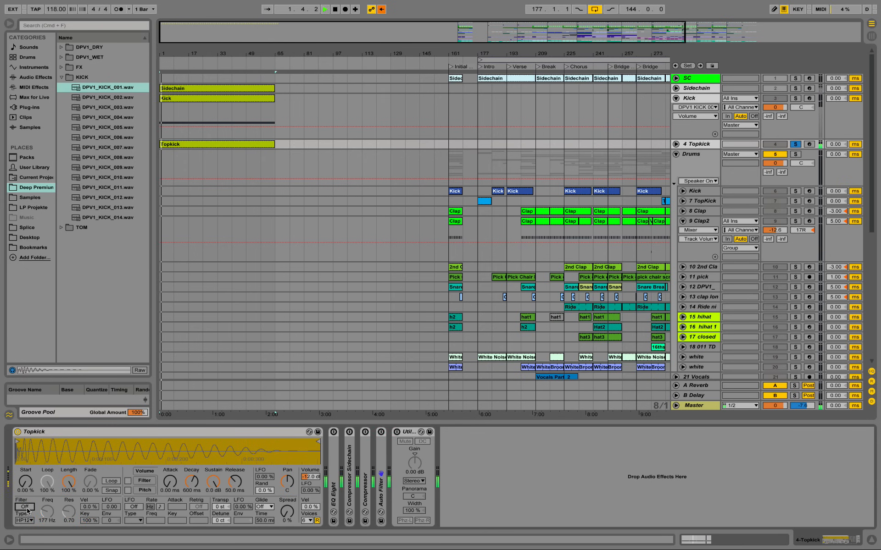
key("space")
left_click(25, 507)
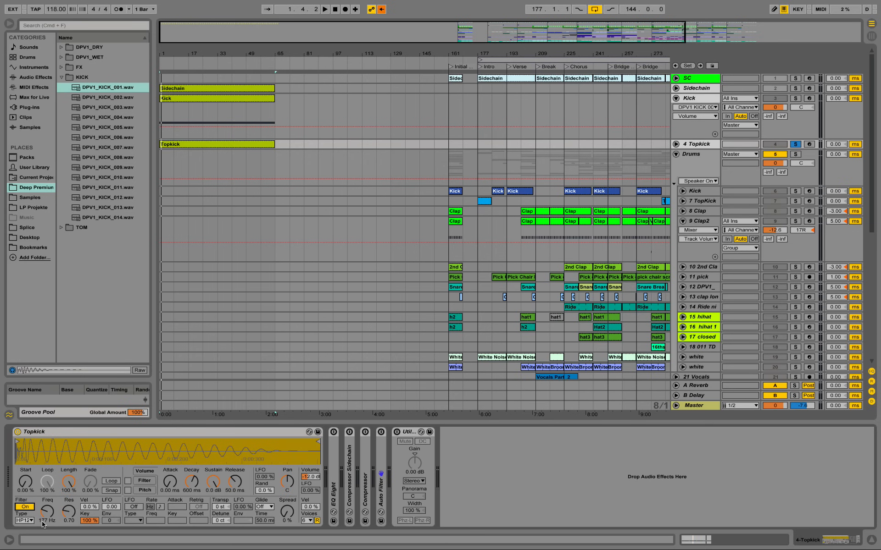
Step: Add a second Auto Filter after the Utility at the end of the new Topkick track's device chain
left_click(46, 77)
key("Down")
key("Down")
key("Down")
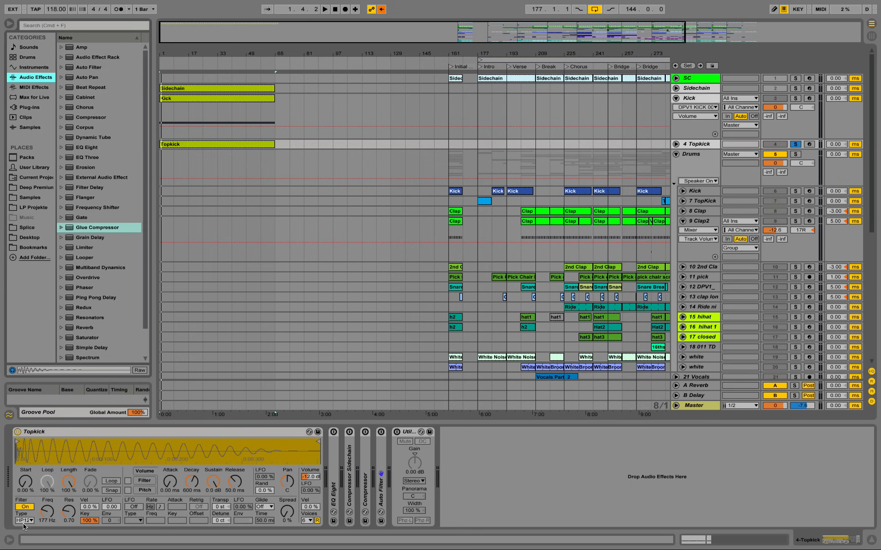
left_click_drag(86, 67, 482, 428)
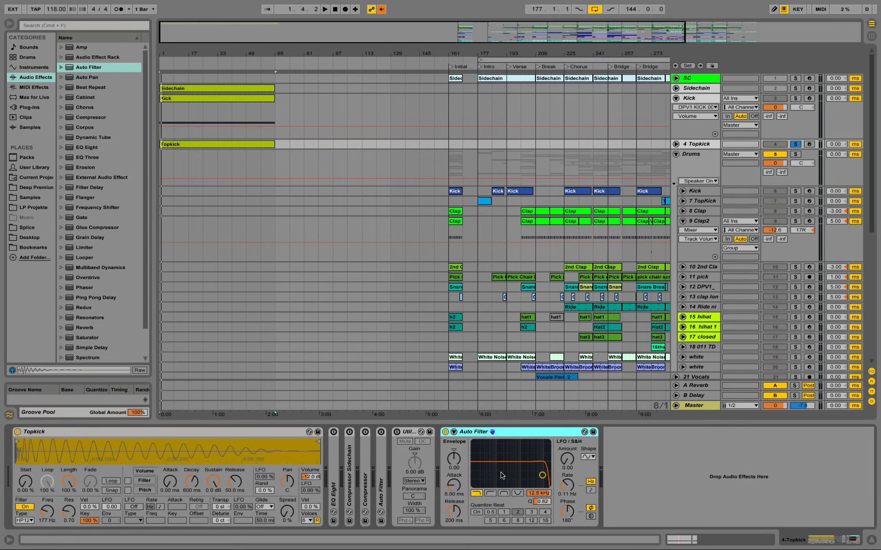
Step: Switch the new Auto Filter to high-pass with a cutoff of 177 Hz and a Q of 0.70
left_click(490, 494)
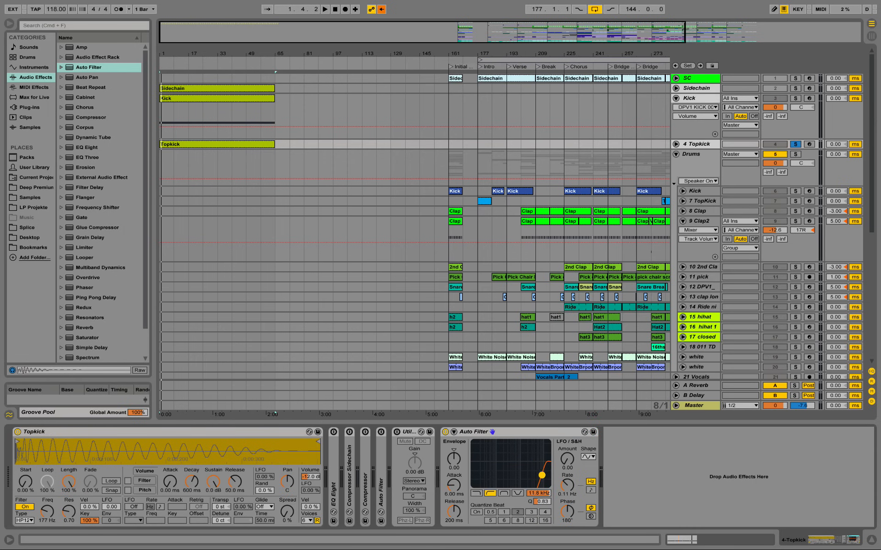
left_click_drag(542, 475, 535, 478)
left_click(535, 495)
type("177")
key("Return")
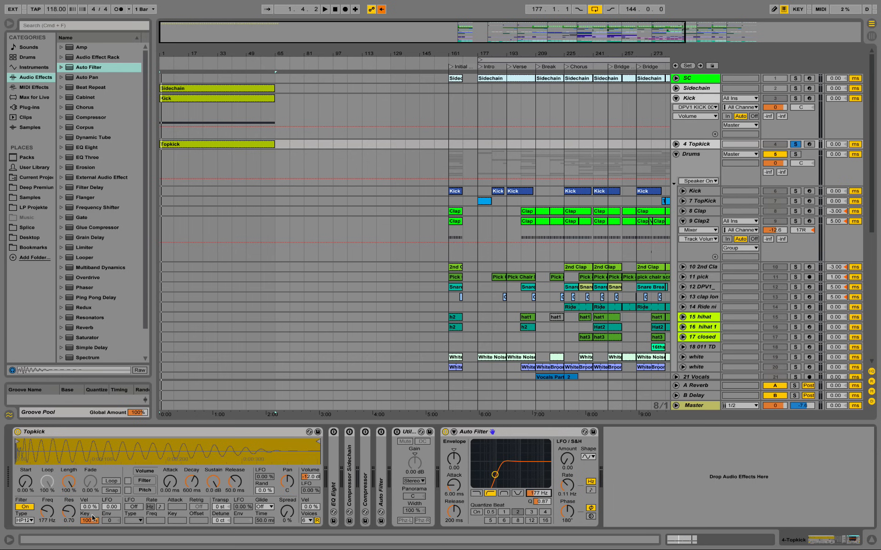
scroll(548, 503, "down", 5)
key("Return")
Step: Play the Topkick clip through the new Auto Filter and compare it with Simpler's filter off and on
key("space")
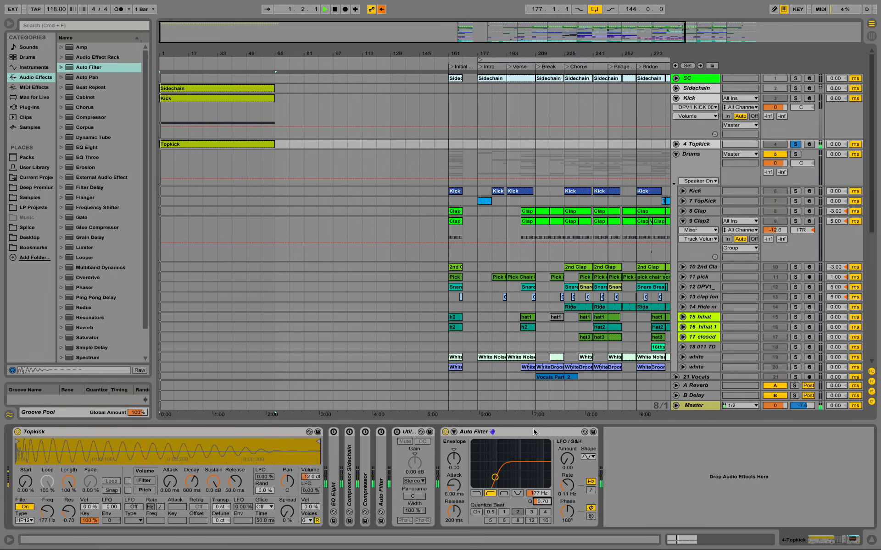
left_click(24, 507)
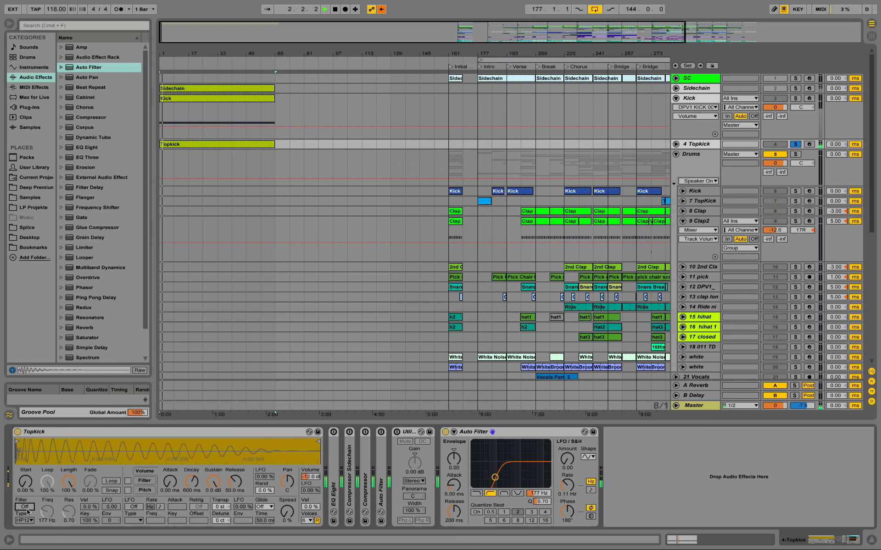
left_click(24, 508)
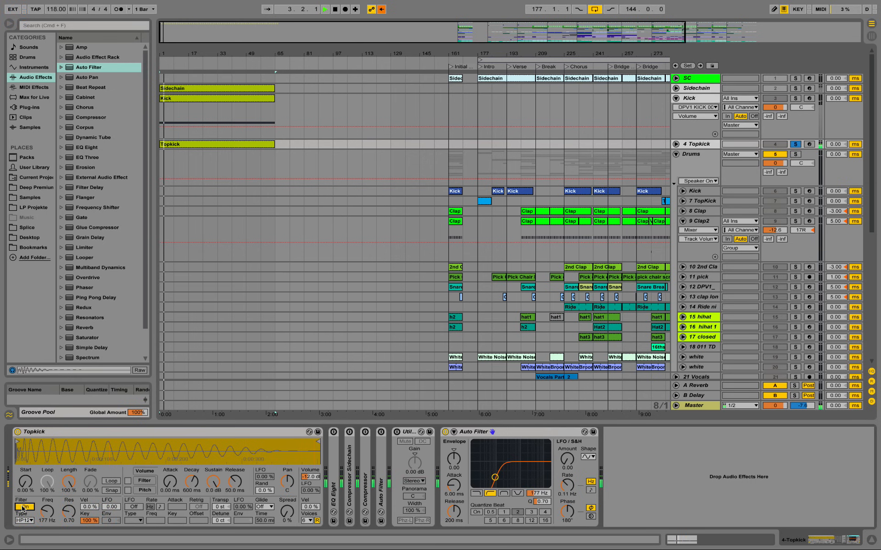
key("space")
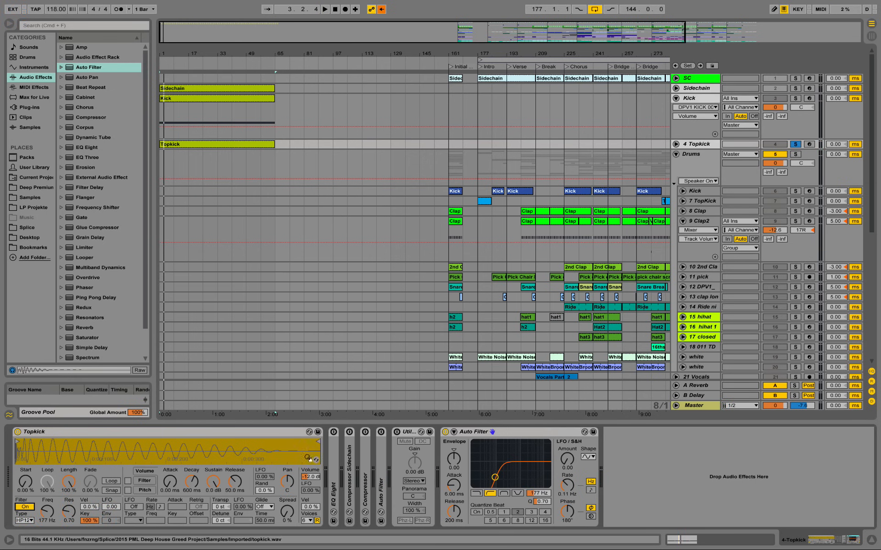
Step: Turn off Simpler's filter, raise the new Auto Filter's cutoff to about 370 Hz and audition the result
left_click(23, 507)
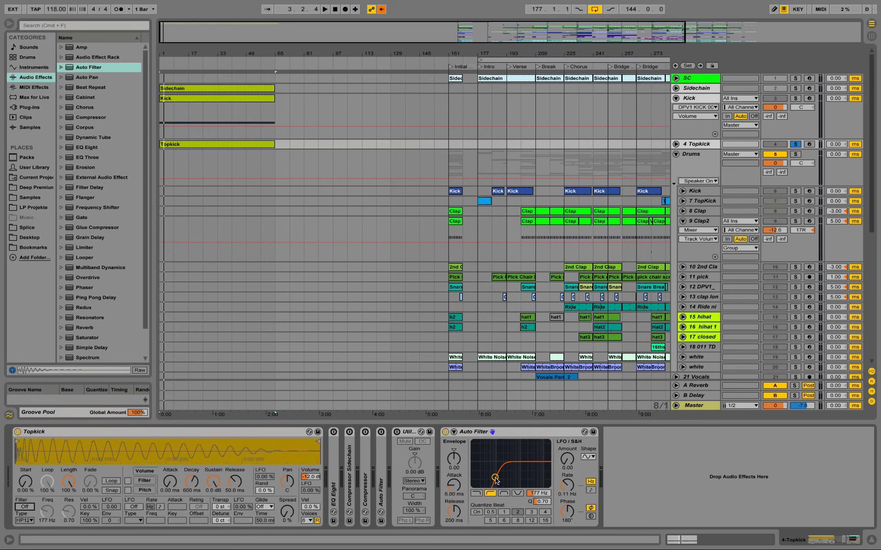
left_click_drag(495, 478, 504, 478)
key("space")
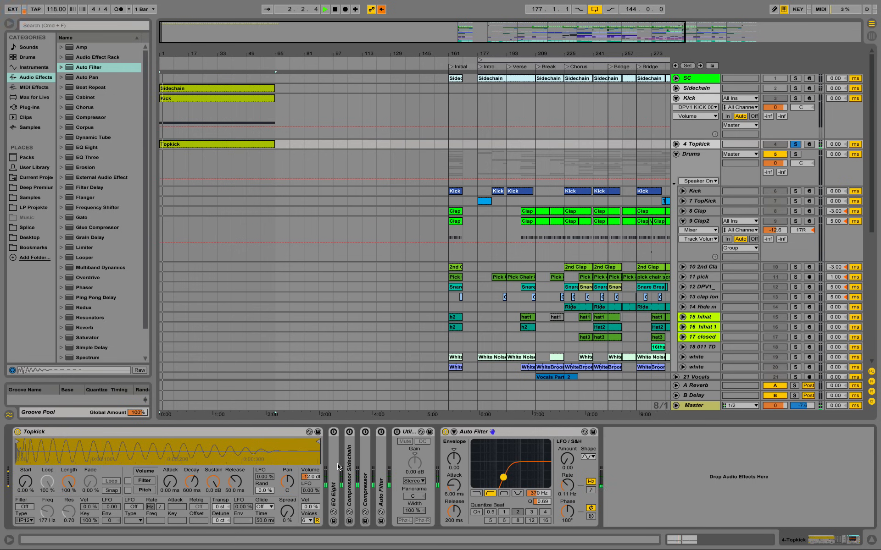
key("space")
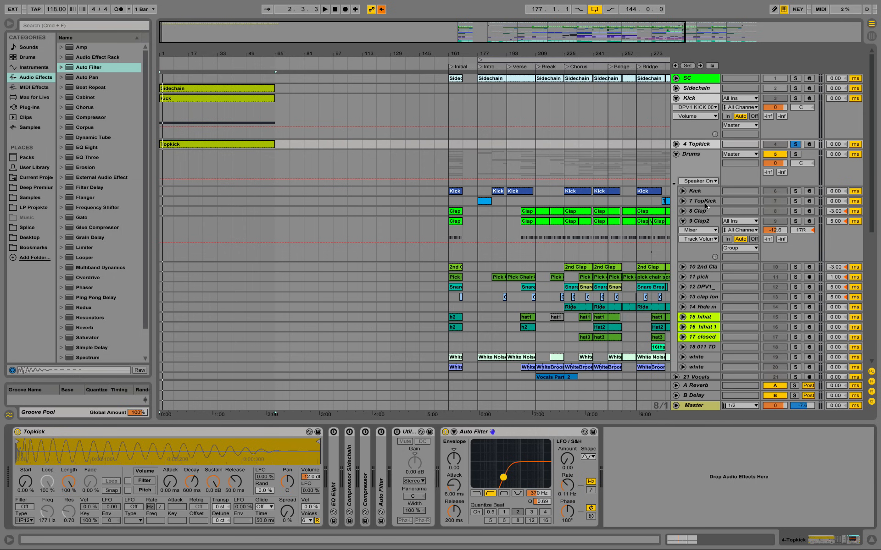
Step: Examine the EQ Eight curve and band 7 on the original TopKick track
left_click(705, 202)
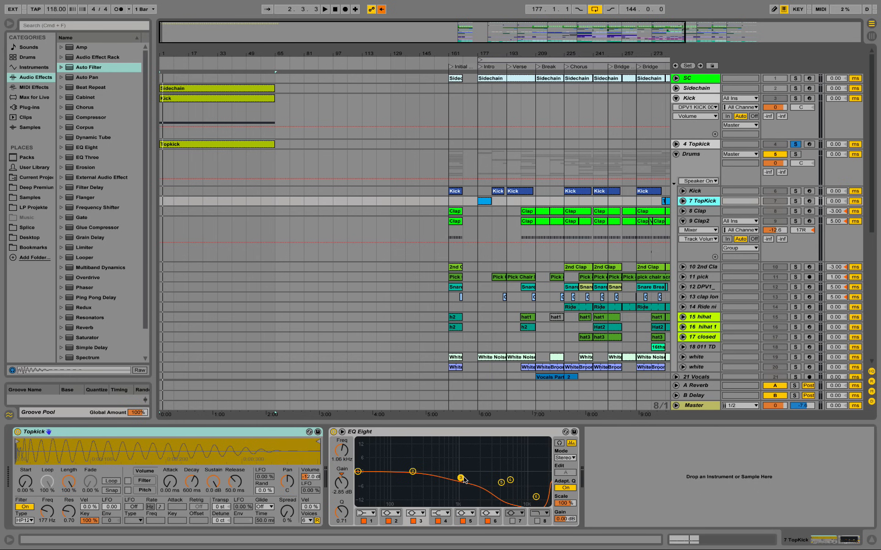
left_click(432, 477)
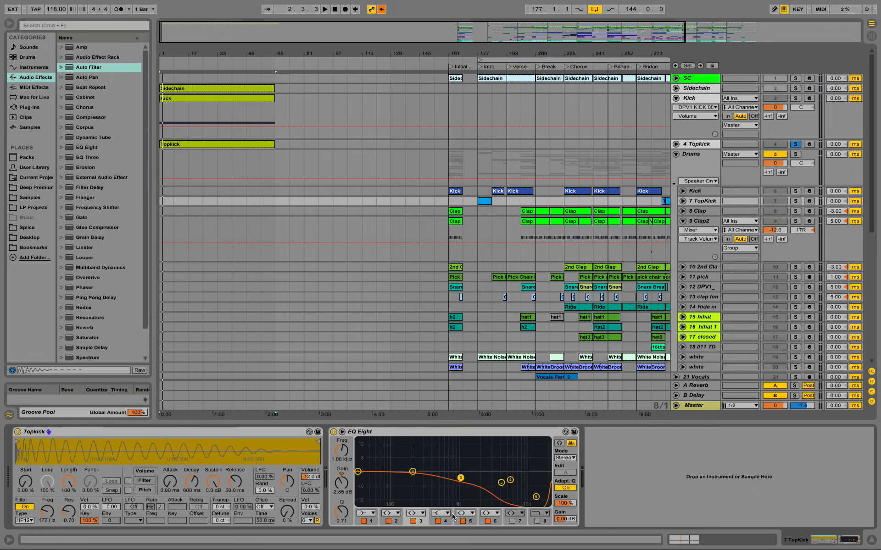
left_click(512, 521)
left_click_drag(505, 472, 449, 468)
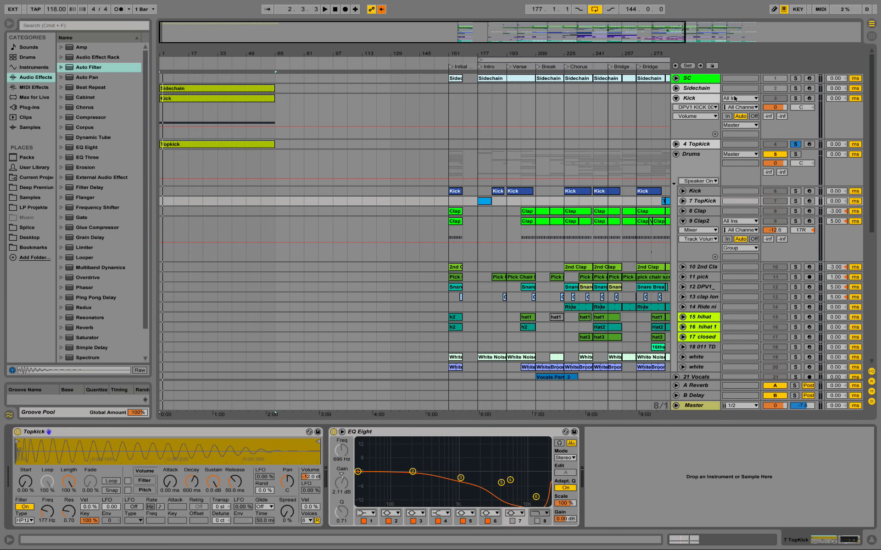
Step: Expand the EQ Eight on the new Topkick track and change its band 4 to a high shelf
left_click(703, 145)
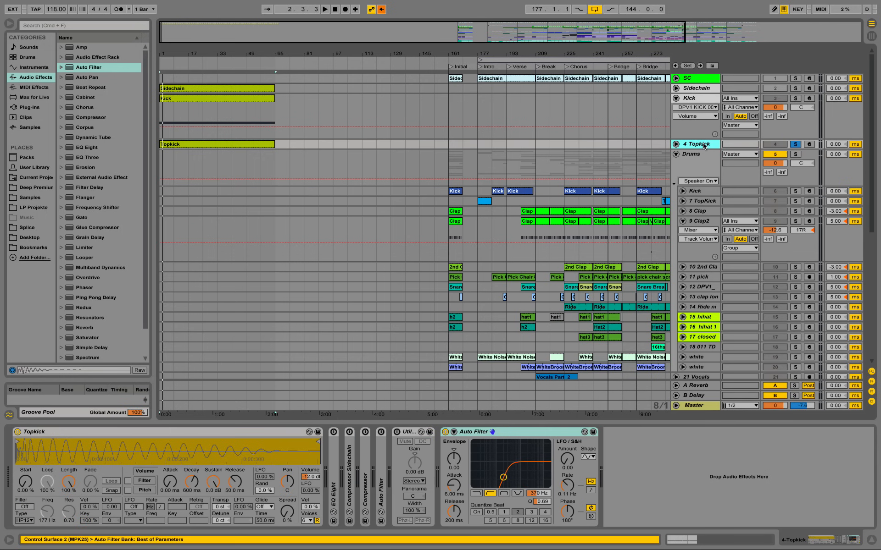
double_click(336, 490)
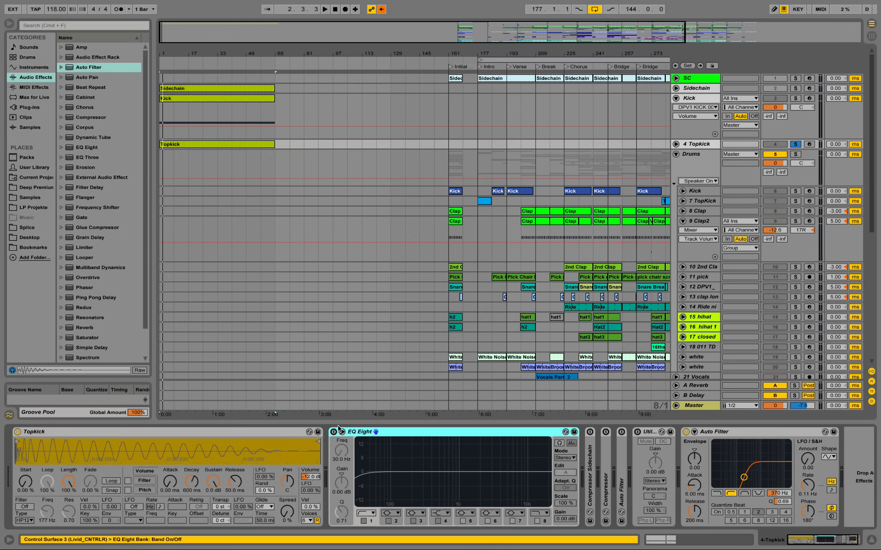
left_click(444, 514)
left_click(439, 492)
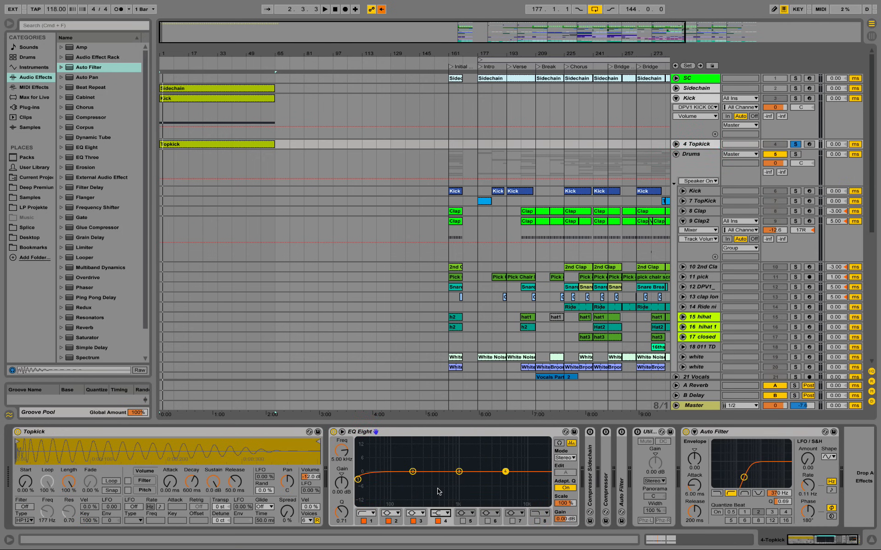
Step: Shape EQ Eight's band 4 shelf to about 601 Hz and -7 dB, and audition the Topkick clip
left_click_drag(503, 475, 454, 481)
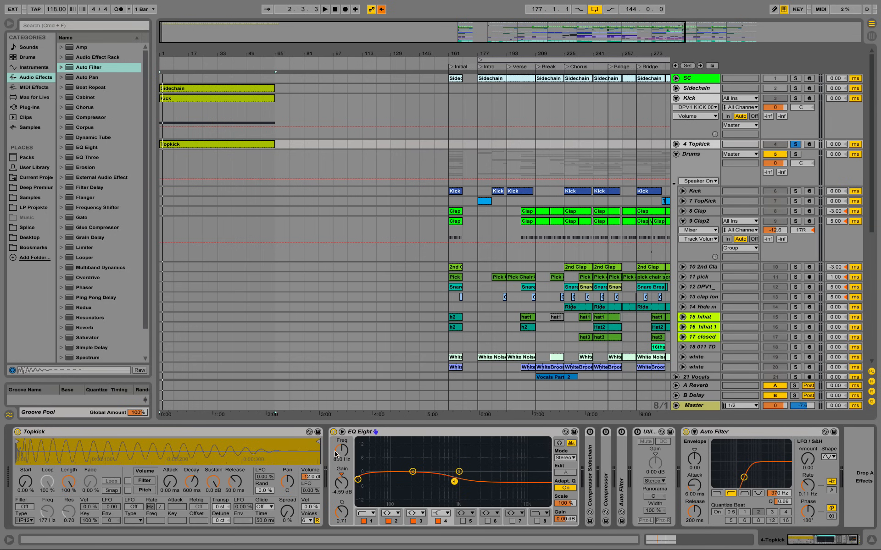
left_click_drag(336, 455, 344, 454)
left_click(336, 460)
type("50")
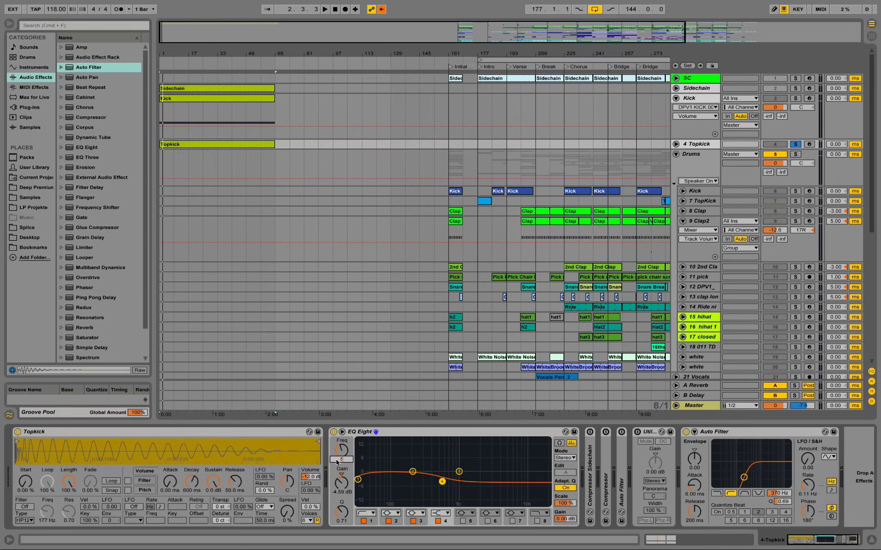
key("Return")
left_click_drag(336, 461, 336, 438)
left_click_drag(441, 486, 444, 488)
key("space")
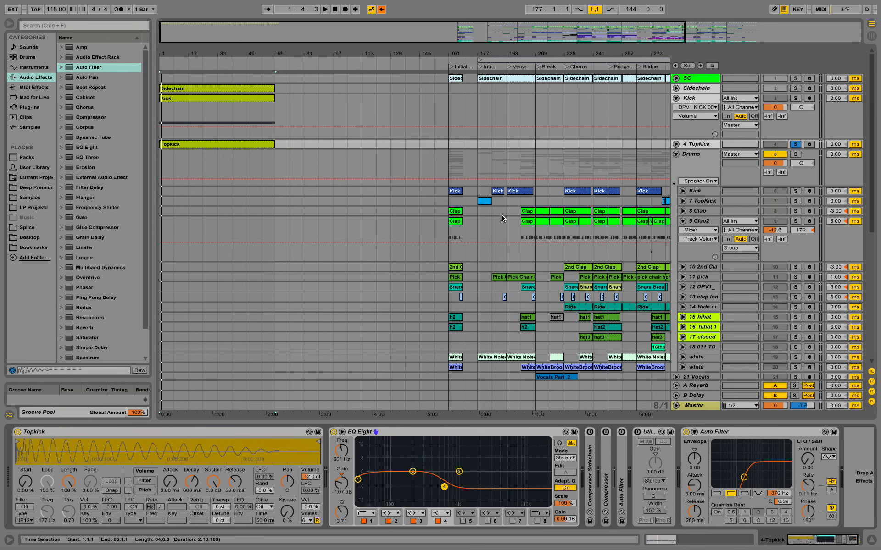
Step: Solo the original TopKick track and play its clips at bars 177 and 281 for comparison
left_click(482, 201)
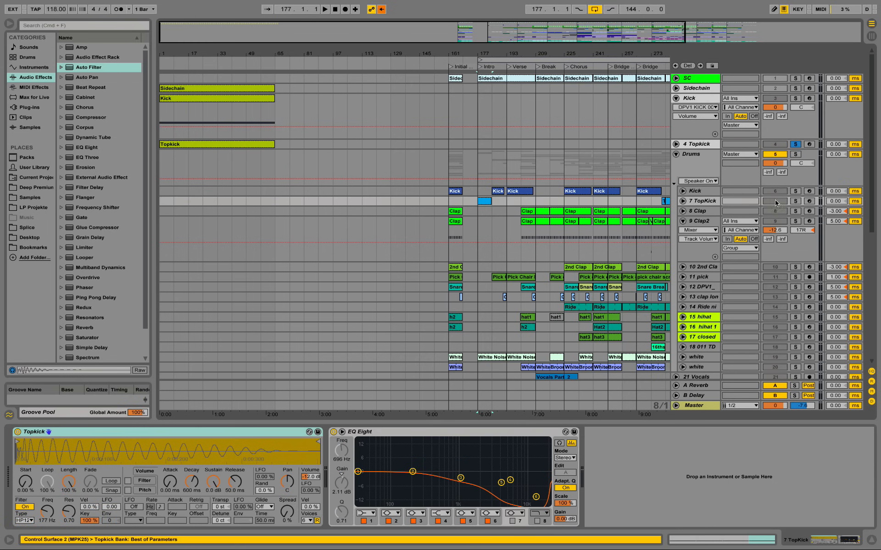
left_click(795, 201)
key("space")
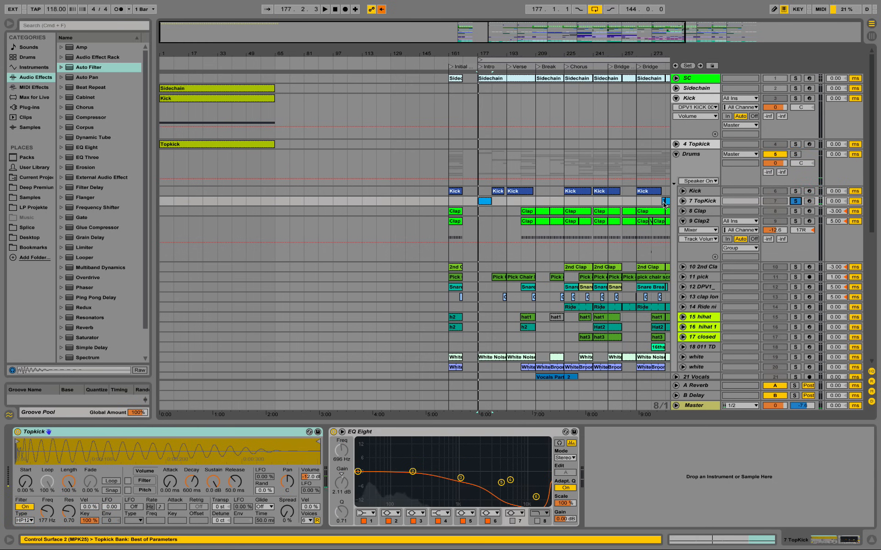
left_click(666, 202)
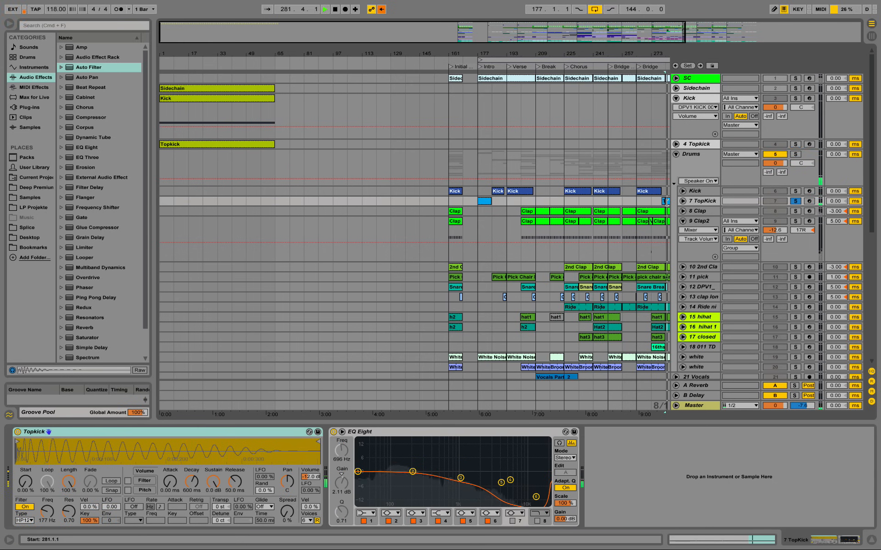
key("space")
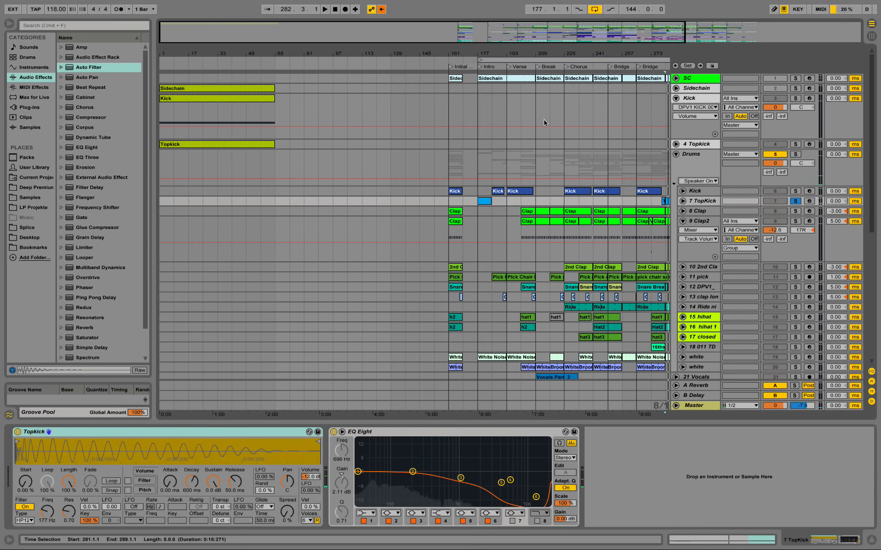
Step: Solo the new Topkick track and play its clip from bar 1
left_click(795, 144)
left_click(177, 145)
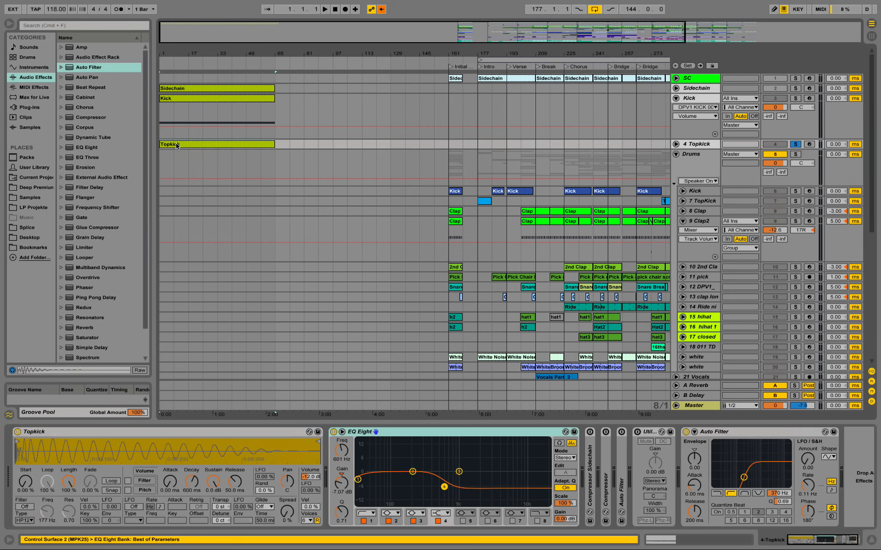
key("space")
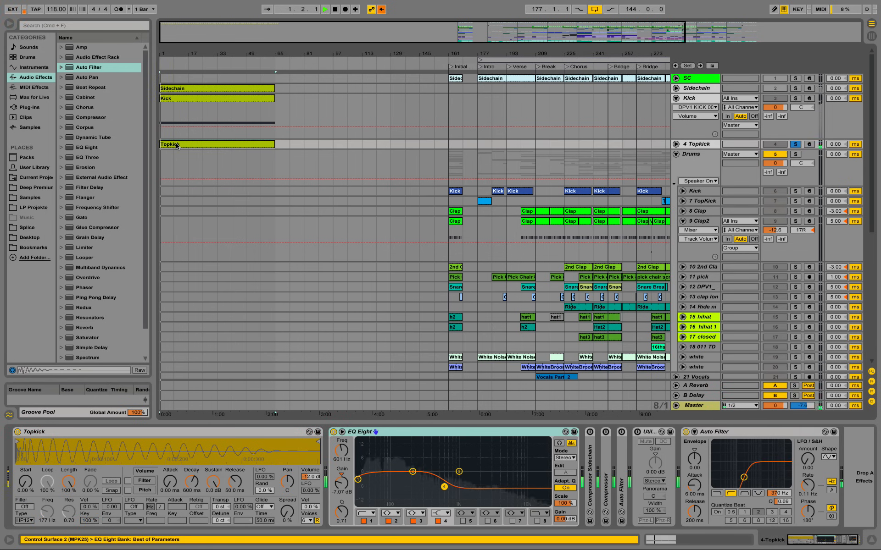
key("space")
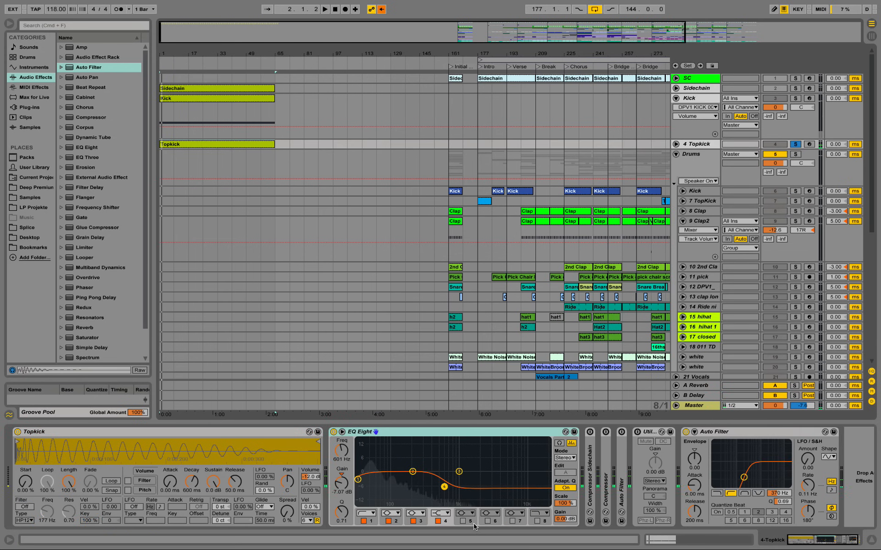
Step: Enable band 5 in Topkick's EQ Eight, dip it to about -5.3 dB at 4.33 kHz with Q 0.27, and audition it
left_click(462, 521)
left_click_drag(393, 472, 501, 482)
left_click_drag(341, 512, 342, 526)
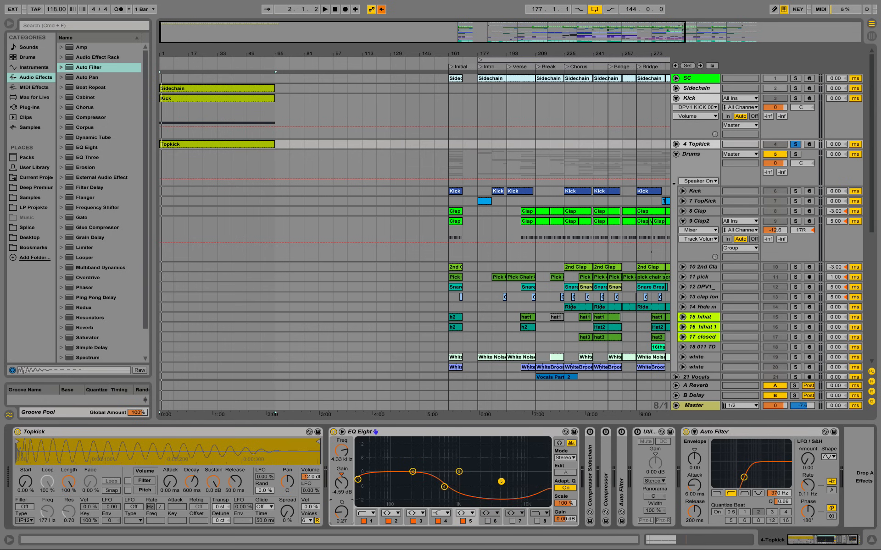
left_click_drag(499, 486, 500, 488)
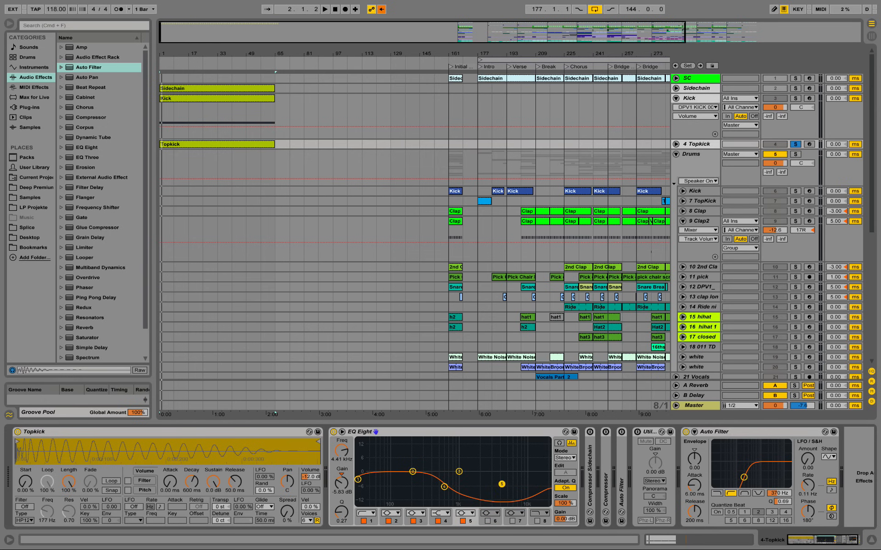
left_click(472, 513)
left_click(465, 477)
left_click_drag(504, 484, 503, 482)
key("space")
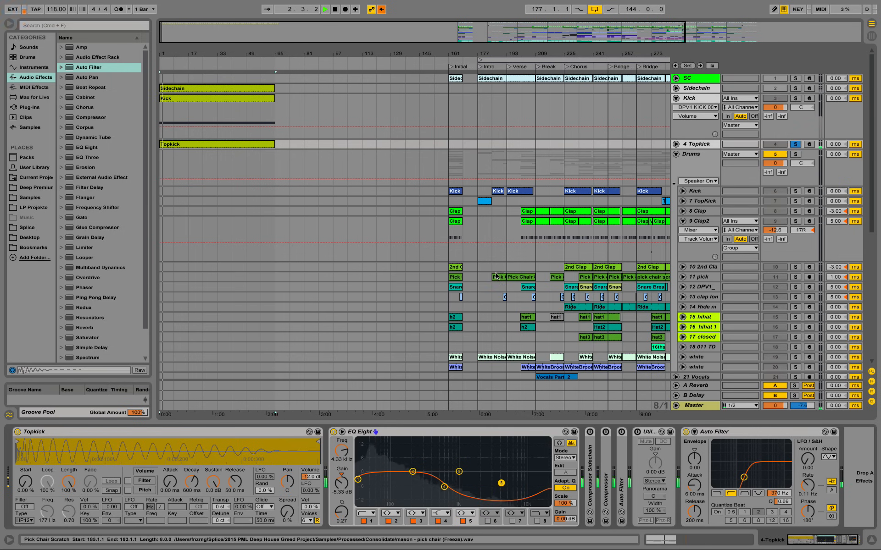
key("space")
Step: Collapse the Kick track and trim the clips so Kick ends and Topkick starts at bar 49
left_click(675, 98)
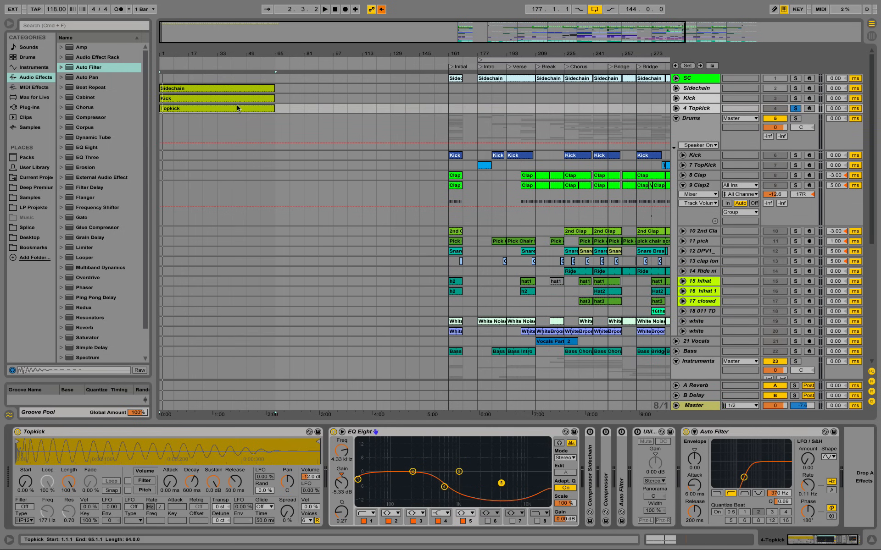
left_click_drag(160, 109, 246, 98)
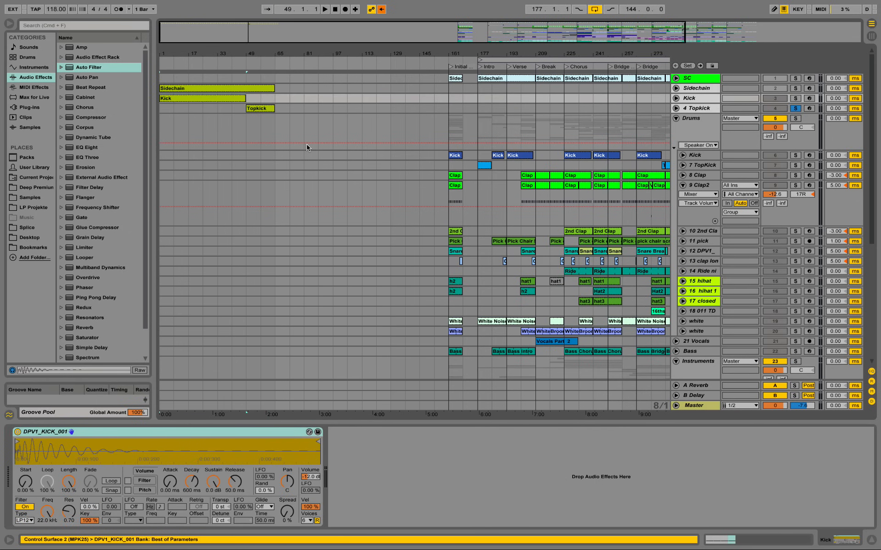
Step: Solo the original Clap track in the Drums group and play its clip at bar 161
left_click(698, 175)
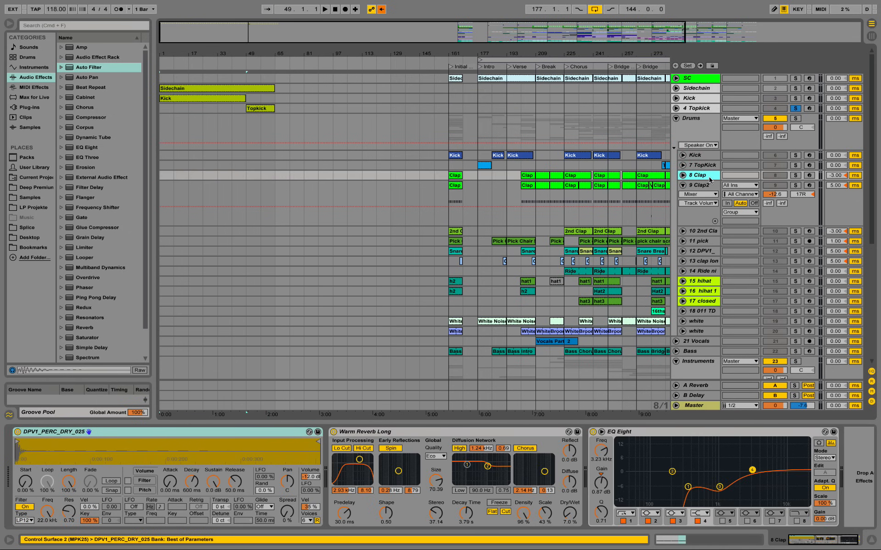
left_click(795, 176)
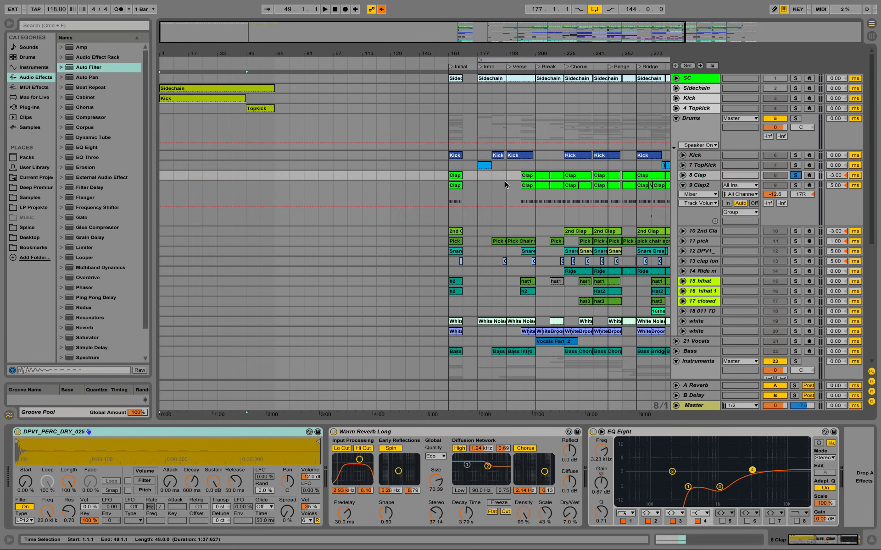
left_click(455, 179)
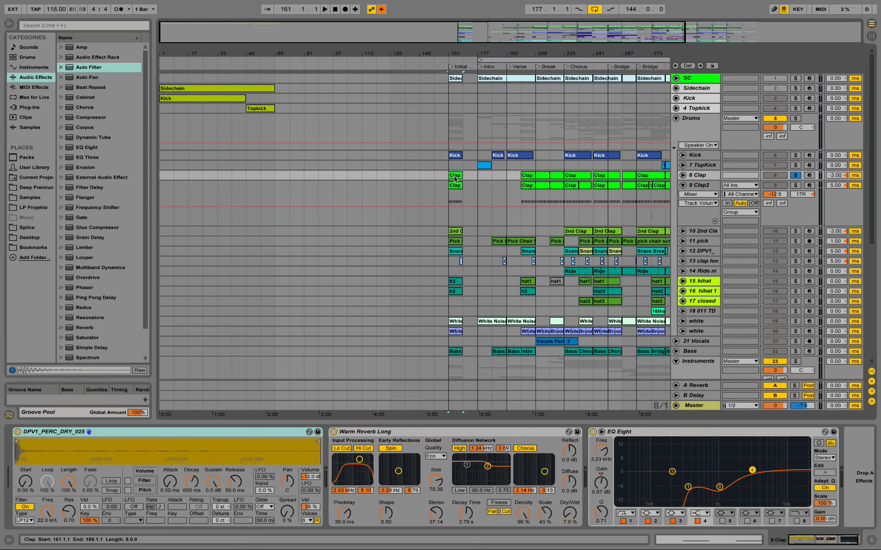
key("space")
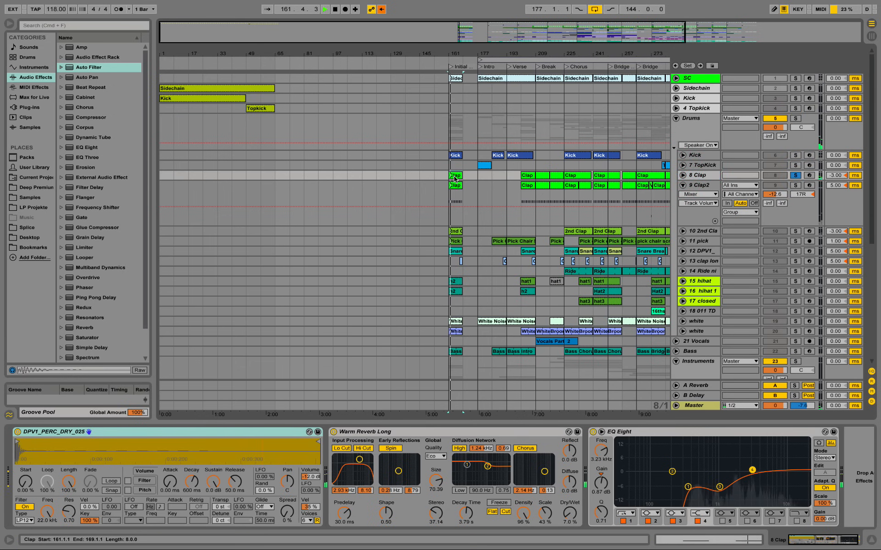
key("space")
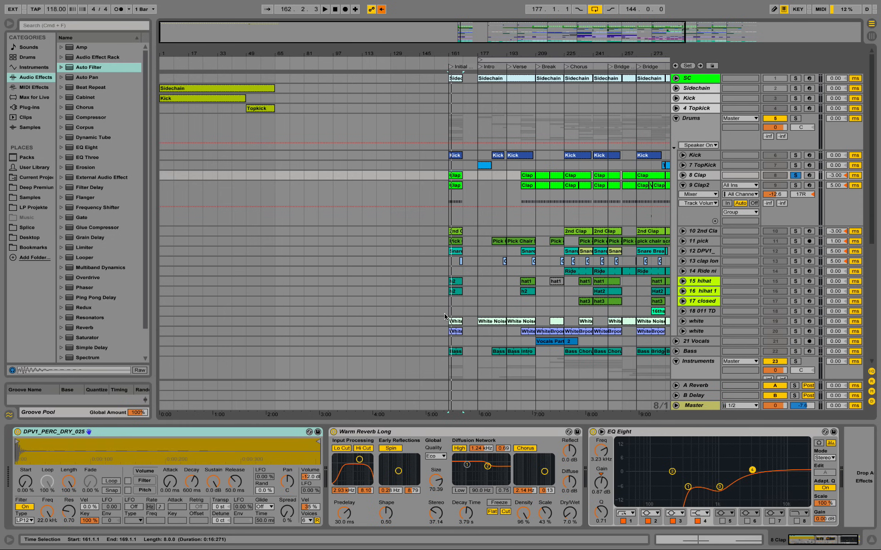
Step: Insert a MIDI track below Topkick and check which sample the original Clap track uses
right_click(700, 110)
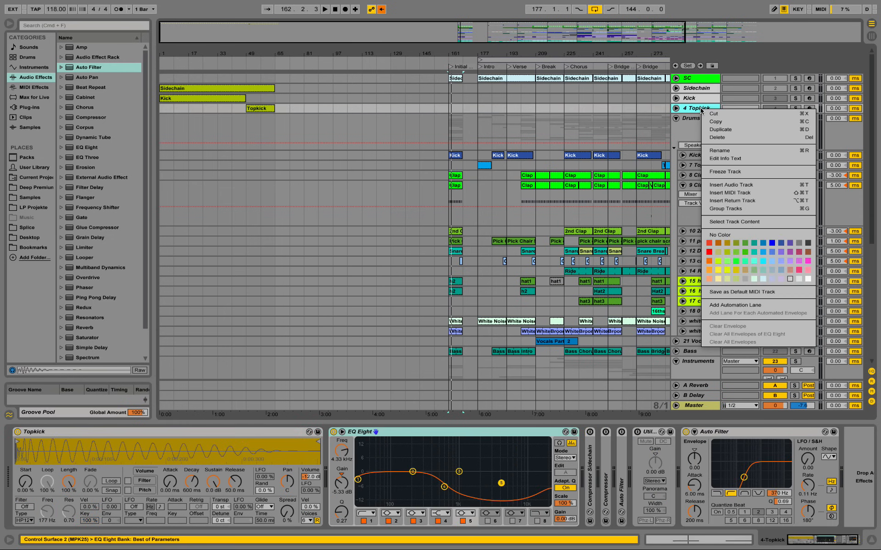
left_click(751, 193)
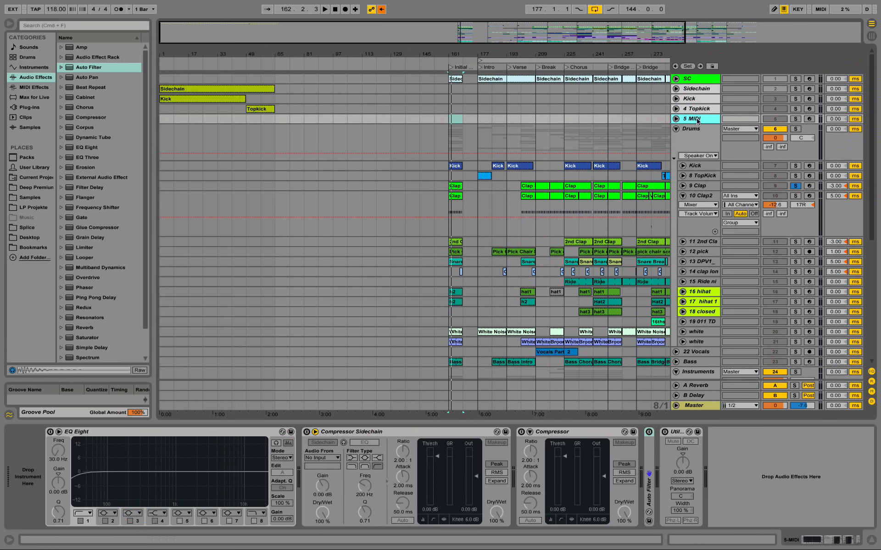
left_click(701, 188)
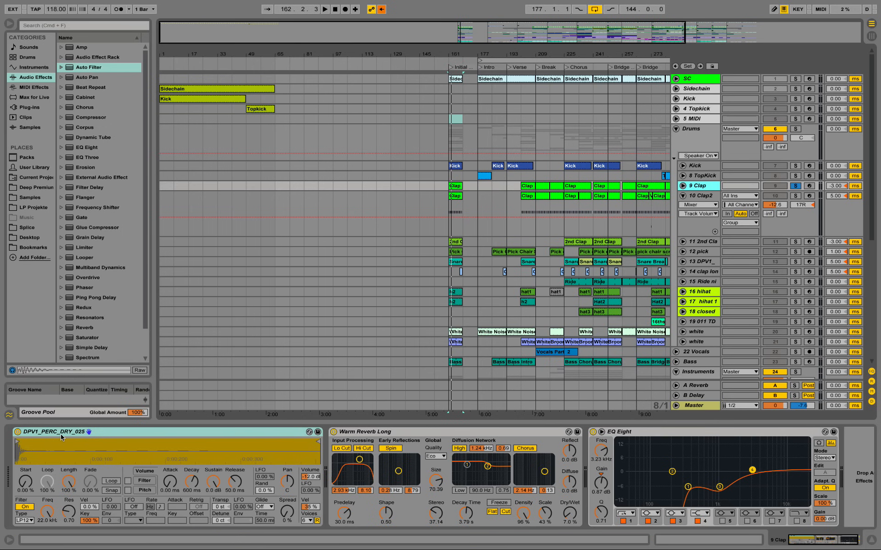
Step: Load DPV1_PERC_DRY_025.wav from the PERC_DRY folder onto the new MIDI track and inspect the original Clap track's Warm Reverb Long
left_click(41, 192)
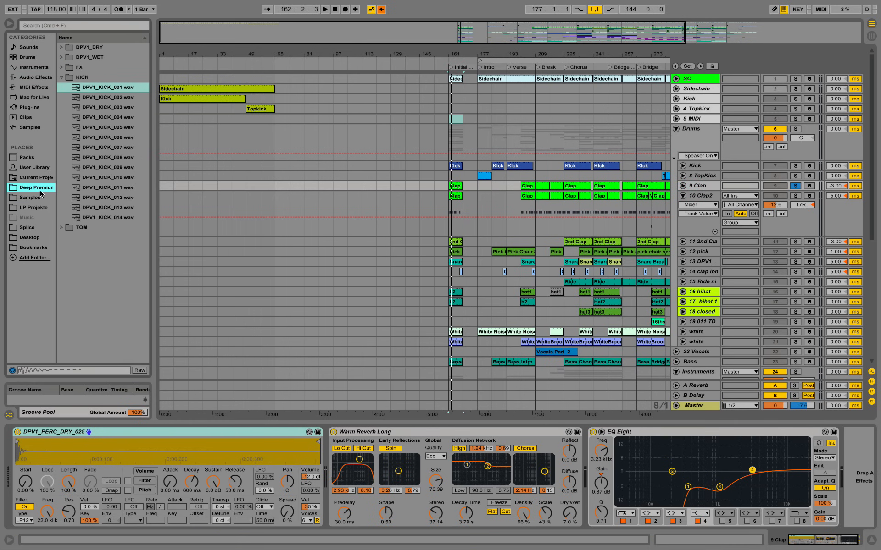
left_click(62, 47)
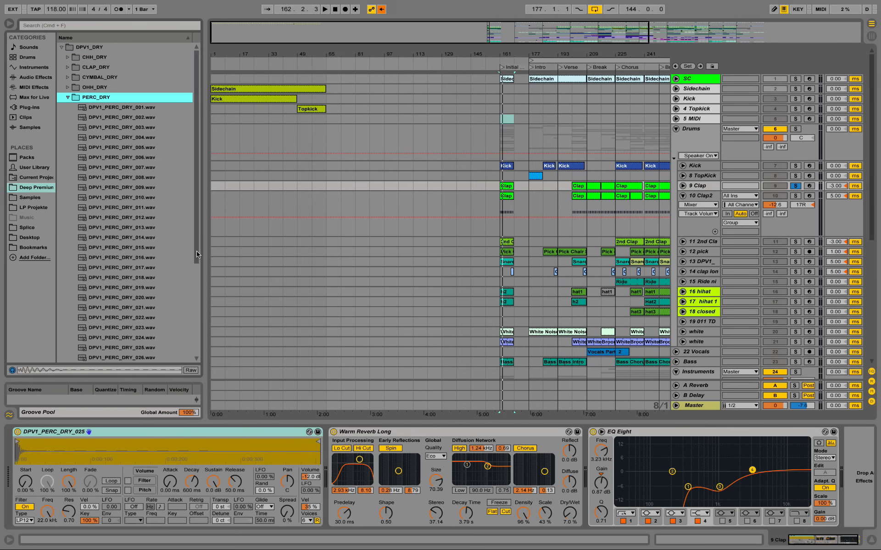
left_click_drag(198, 252, 199, 271)
left_click(155, 316)
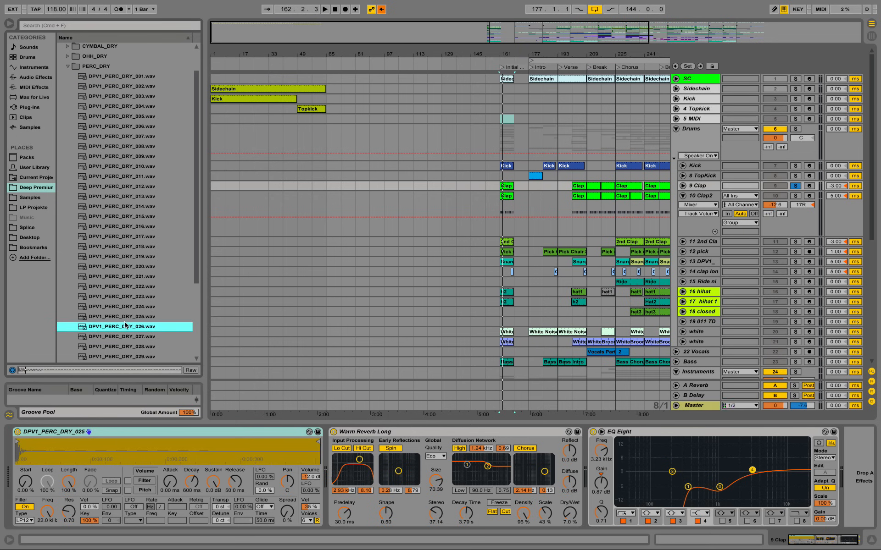
left_click(694, 119)
left_click_drag(52, 437, 37, 468)
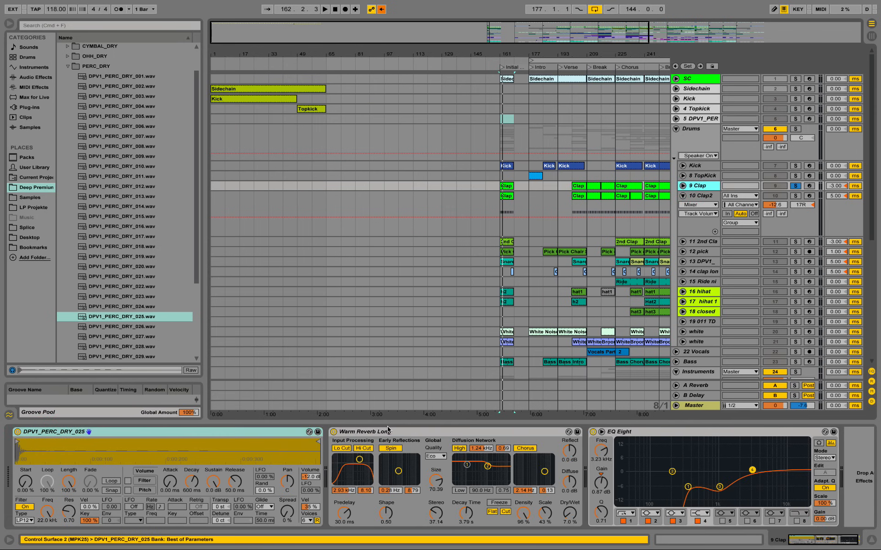
left_click(392, 434)
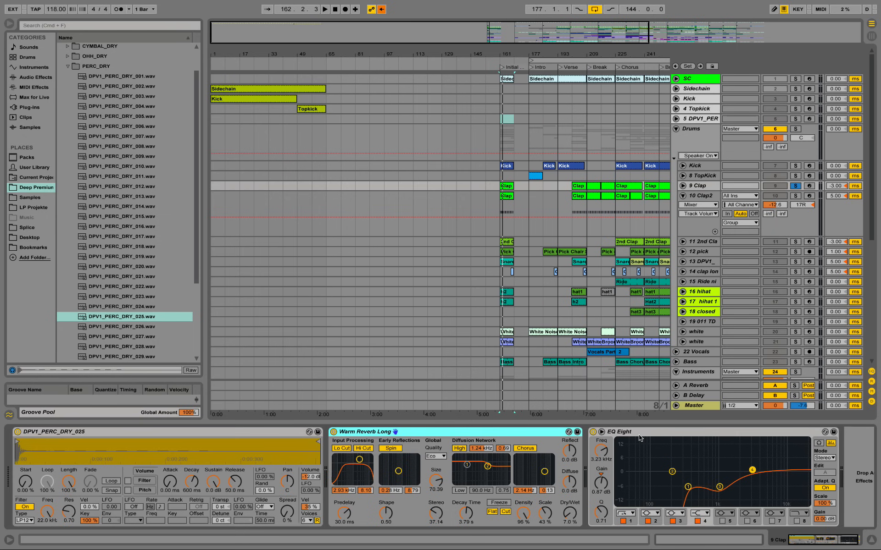
Step: Create an empty 16-bar MIDI clip at bar 1 on the new percussion track and set its loop length to 1 bar
left_click(680, 121)
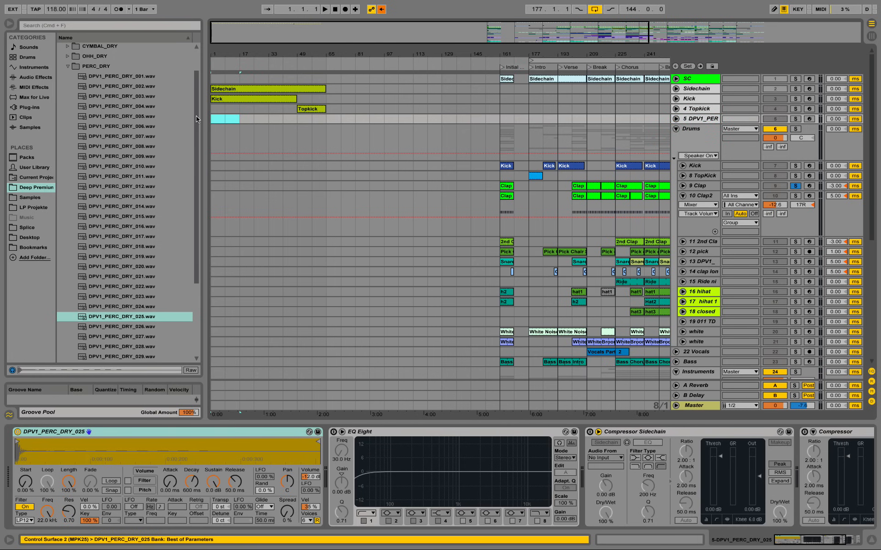
key("super+shift+m")
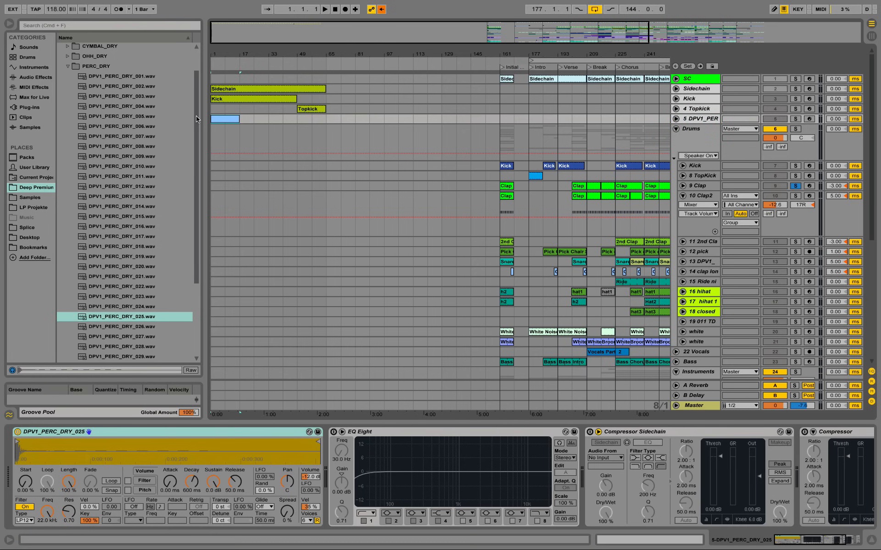
double_click(227, 120)
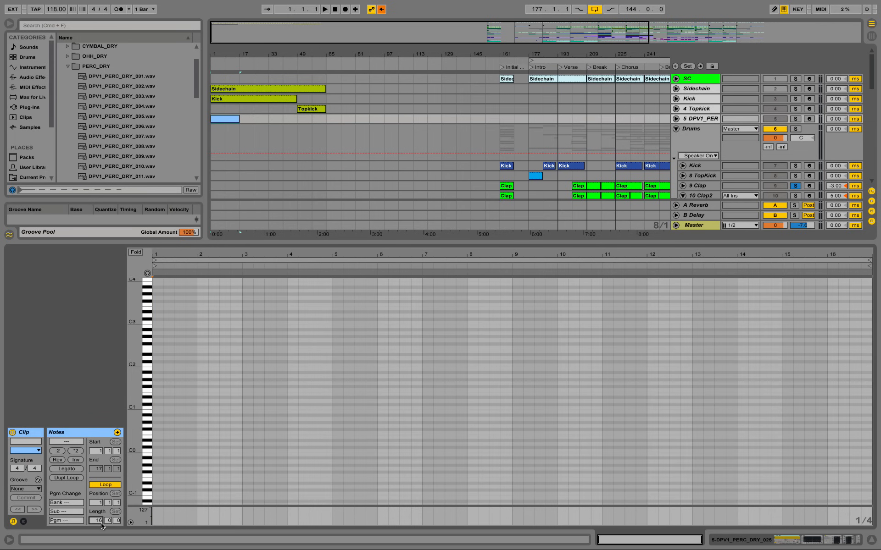
key("Return")
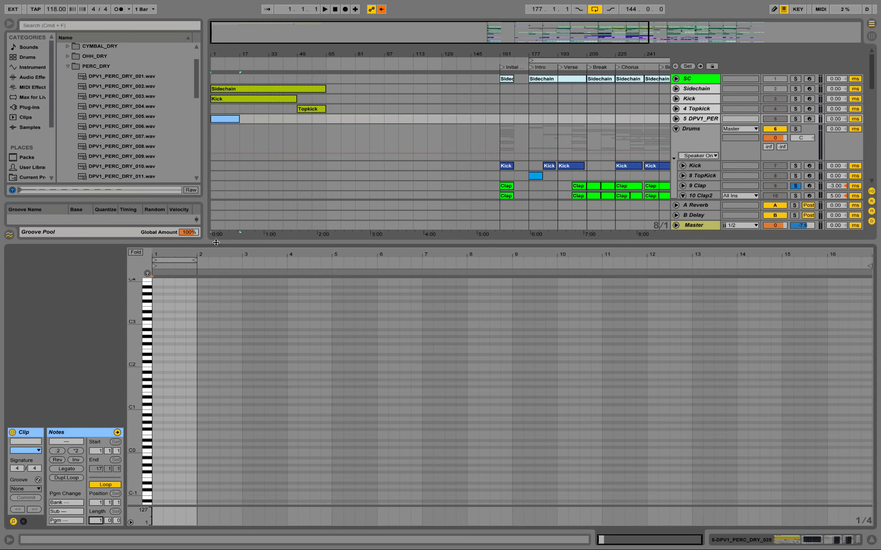
Step: Add a one-beat C3 note on beat 2 of the clip and copy it to beat 4
left_click_drag(168, 254, 168, 298)
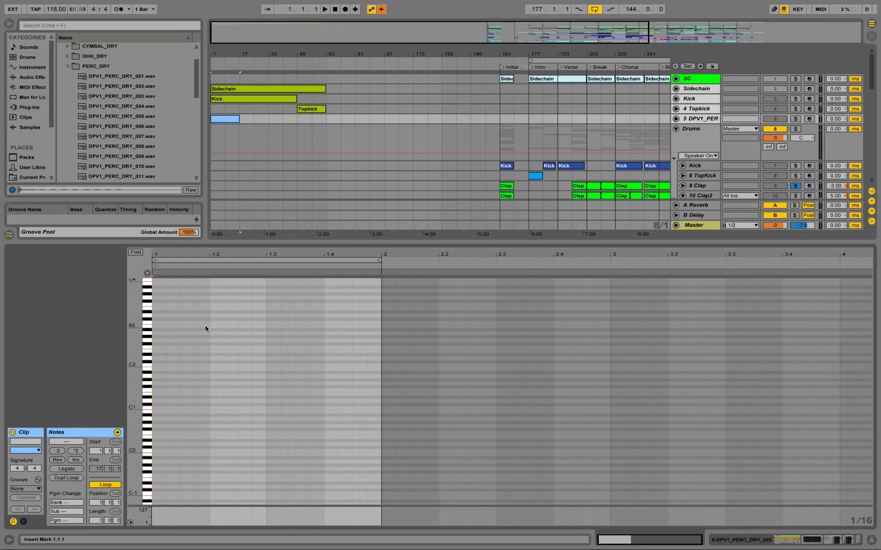
left_click_drag(213, 323, 251, 350)
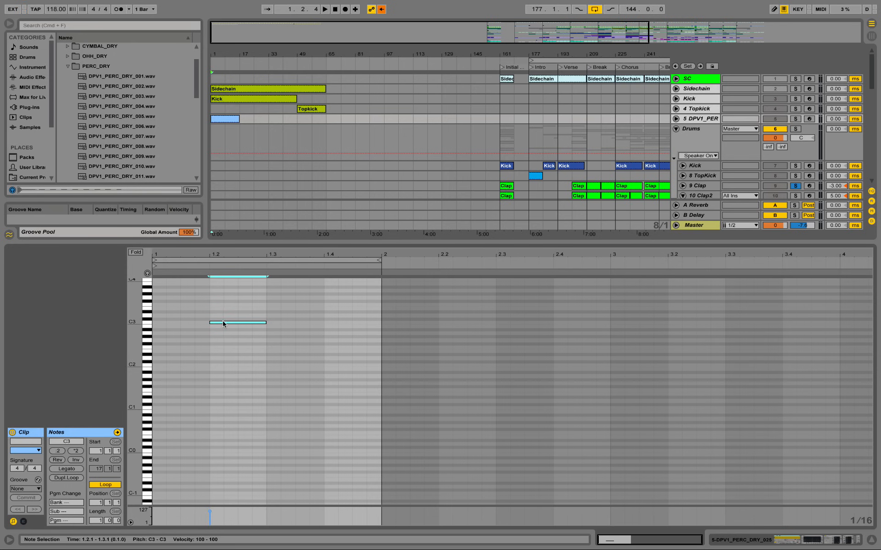
left_click_drag(223, 324, 339, 324)
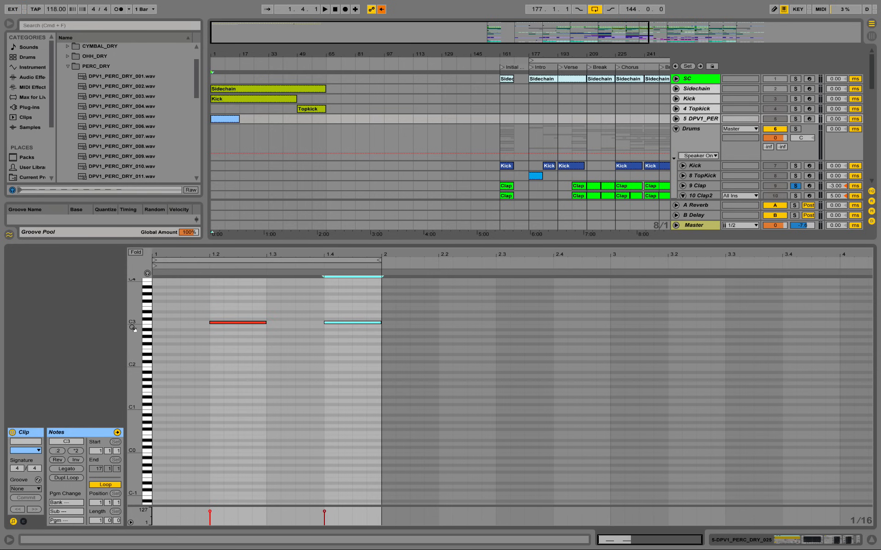
left_click_drag(133, 329, 193, 317)
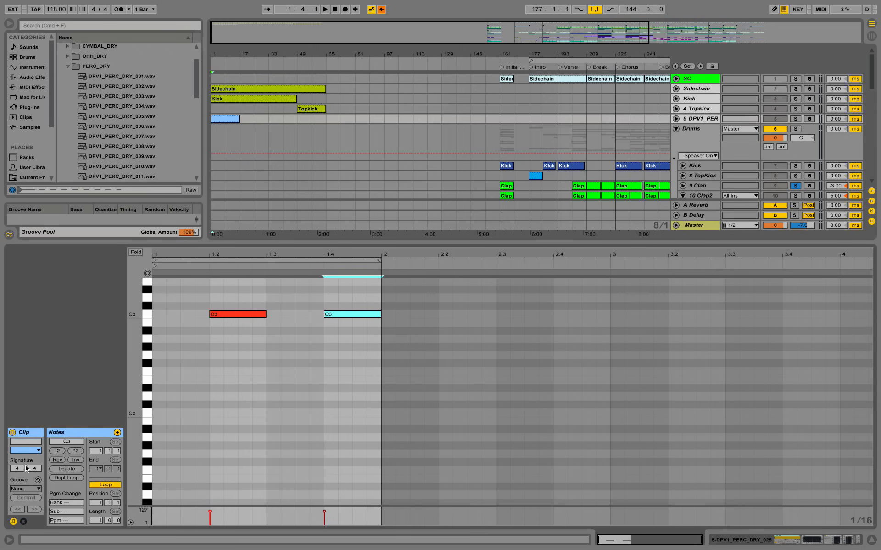
Step: Name the new percussion clip Rim
left_click(34, 440)
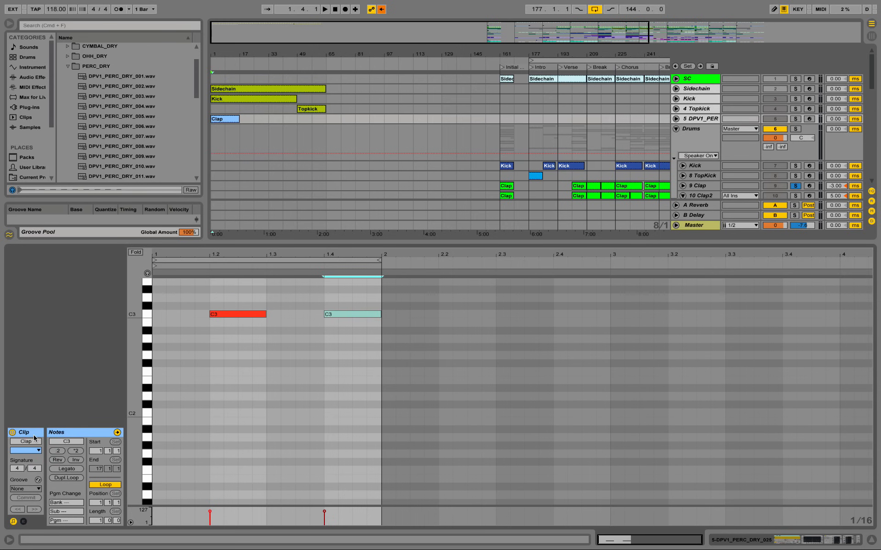
double_click(30, 442)
type("Rim")
Step: Turn off the remaining track solo and play the Rim clip together with the kick
double_click(796, 120)
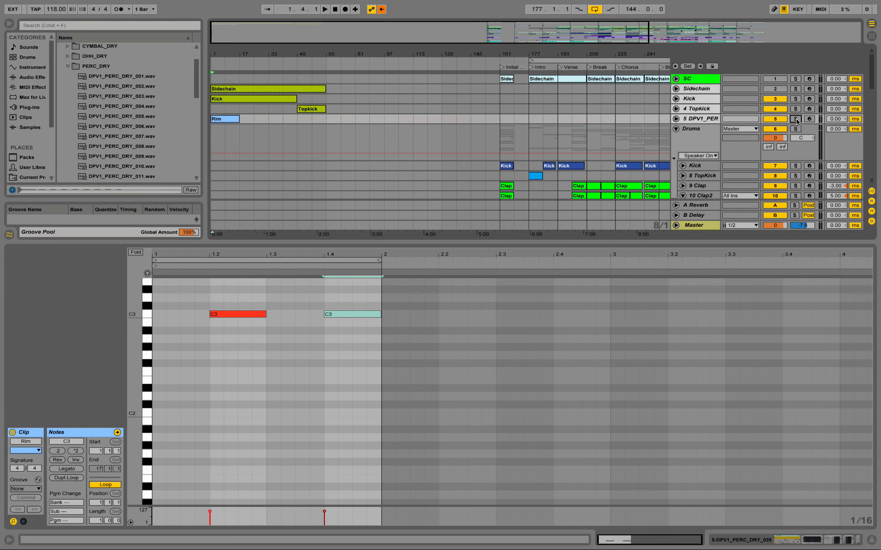
key("space")
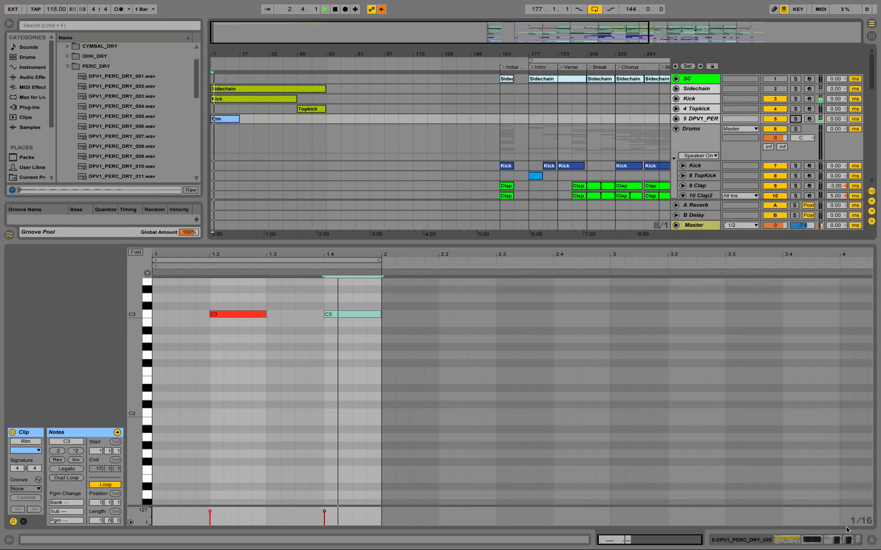
Step: Search the audio effects for "warm lo" and add the Warm Reverb Long preset to the Rim percussion track's device chain
left_click(709, 121)
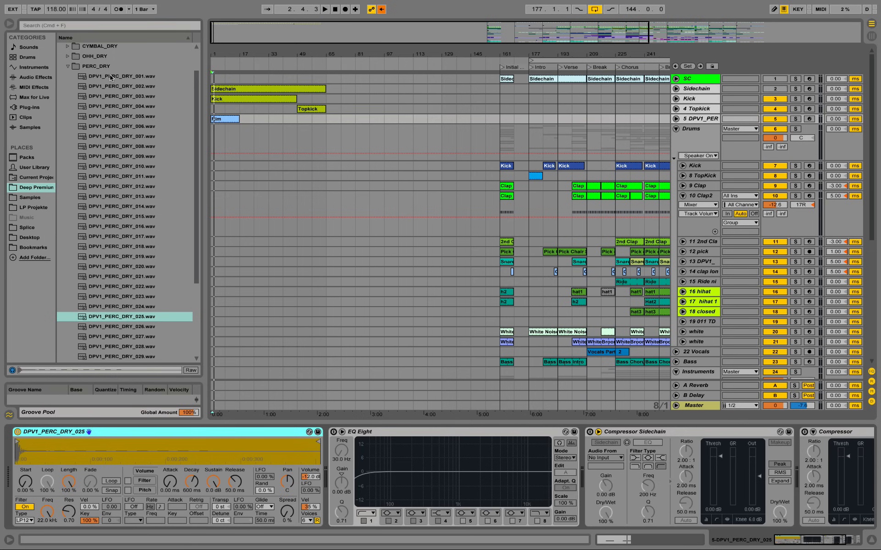
left_click(35, 78)
left_click(59, 27)
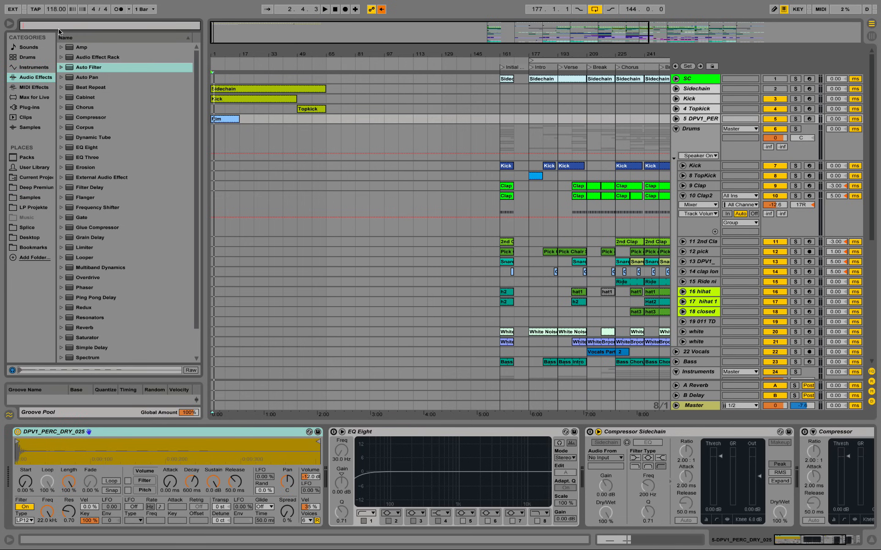
type("warm lo")
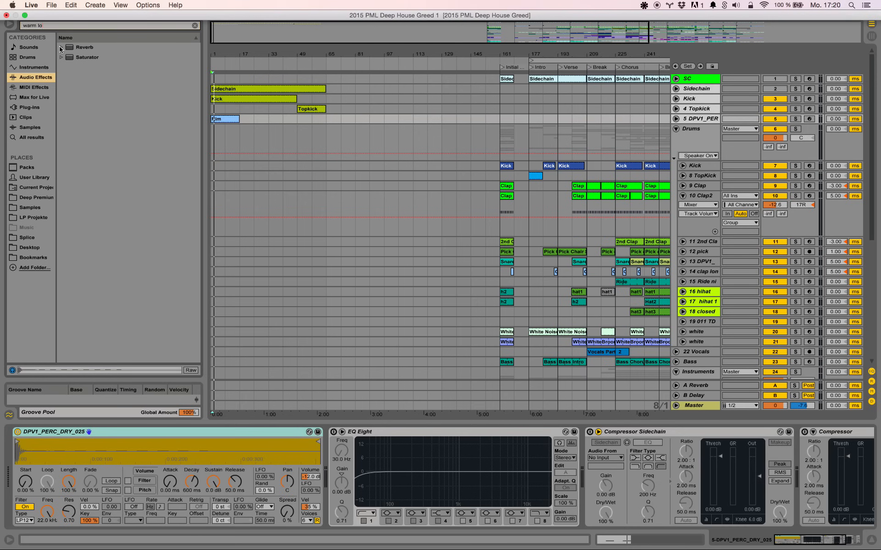
left_click(60, 48)
left_click(69, 58)
left_click(134, 69)
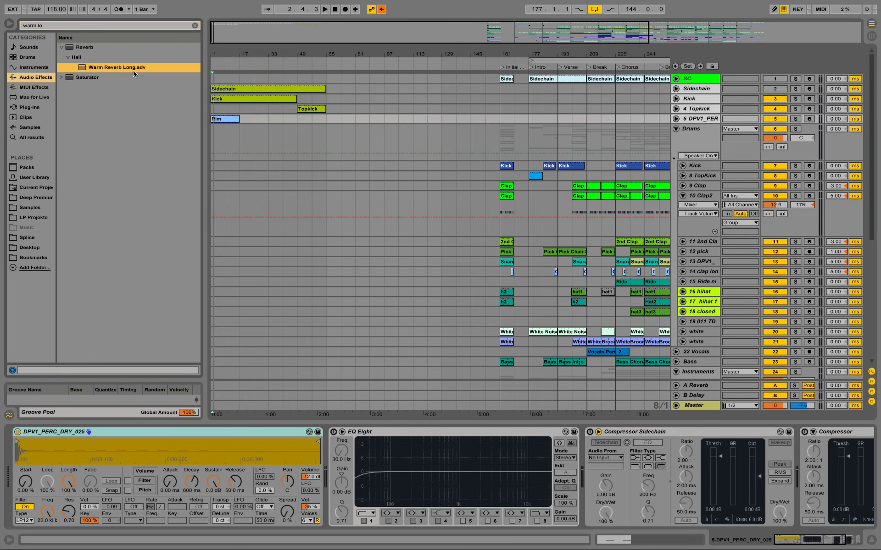
left_click_drag(294, 405, 326, 468)
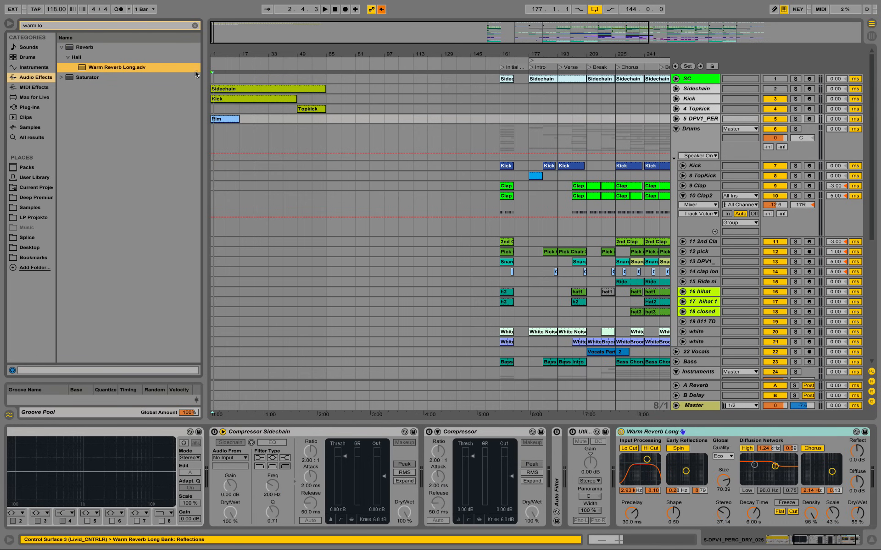
Step: Remove the compressors, Auto Filter and Utility from the Rim percussion track and place Warm Reverb Long before EQ Eight
key("Delete")
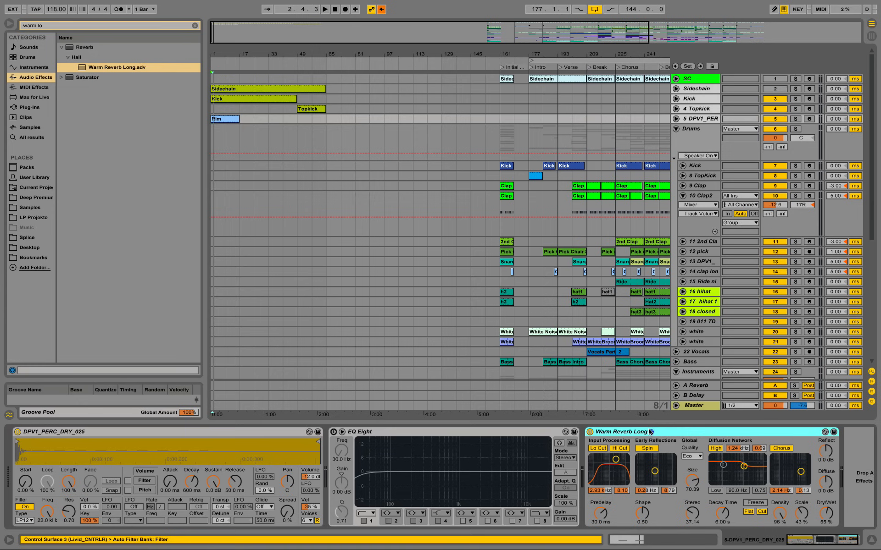
left_click_drag(647, 433, 409, 433)
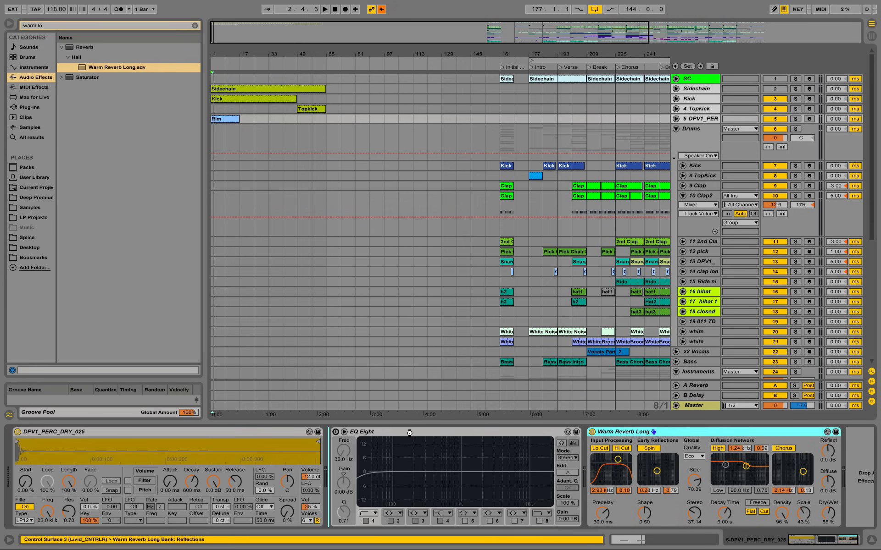
left_click_drag(352, 417, 351, 418)
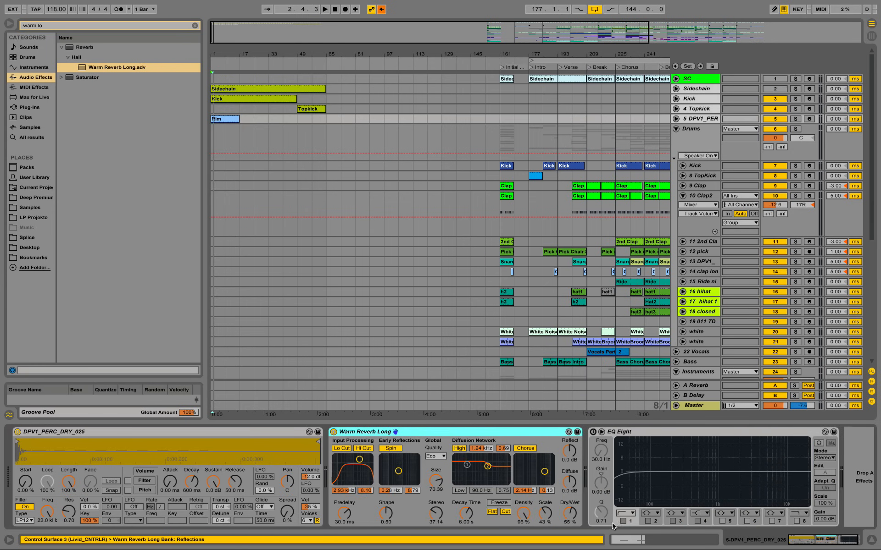
Step: Reduce the Rim reverb's dry/wet to about 6.3% and its decay time to about 3.62 s, auditioning it in playback
left_click_drag(575, 518, 576, 536)
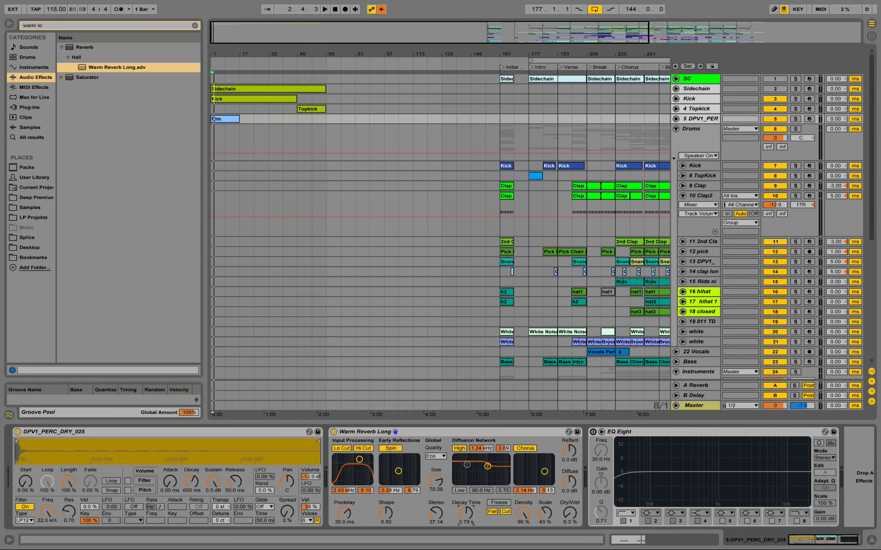
key("space")
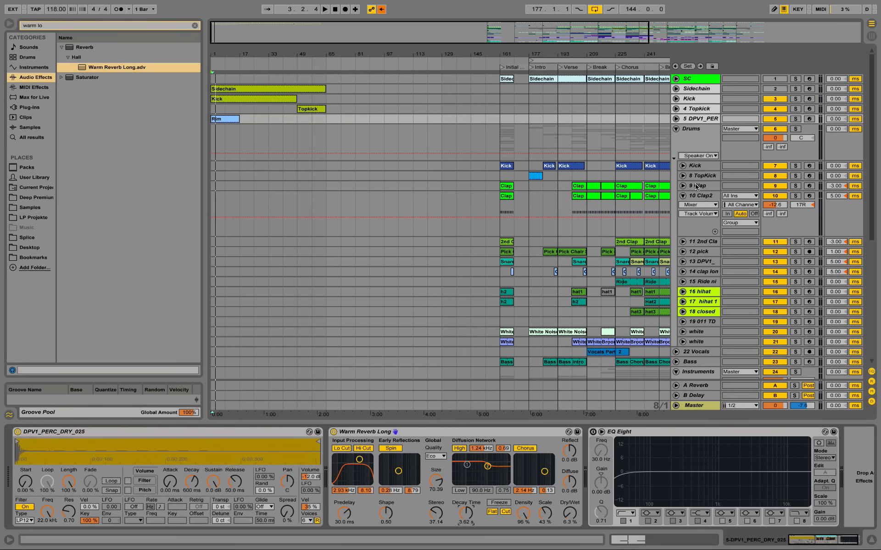
Step: Check the existing Clap track's settings, then pan the Rim percussion track to 22L and lower its volume to -8.4 dB while auditioning
left_click(683, 186)
left_click(706, 187)
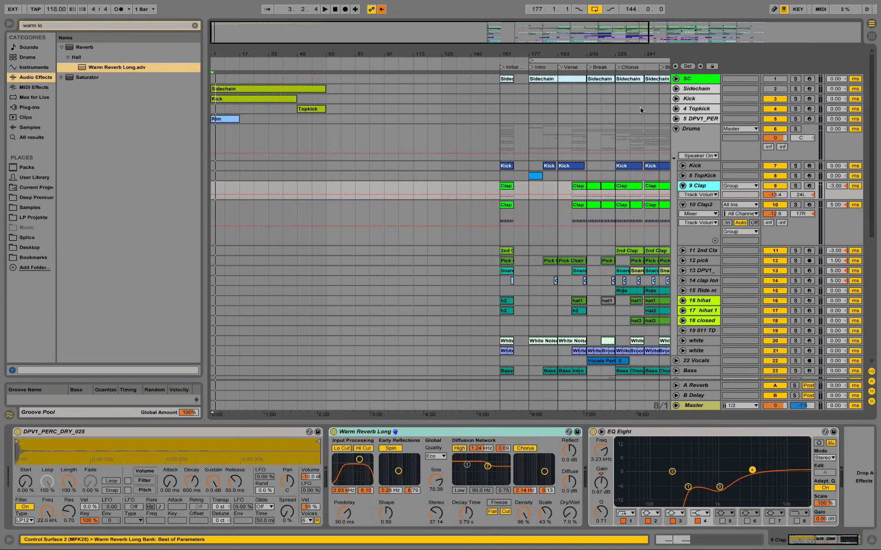
left_click(676, 119)
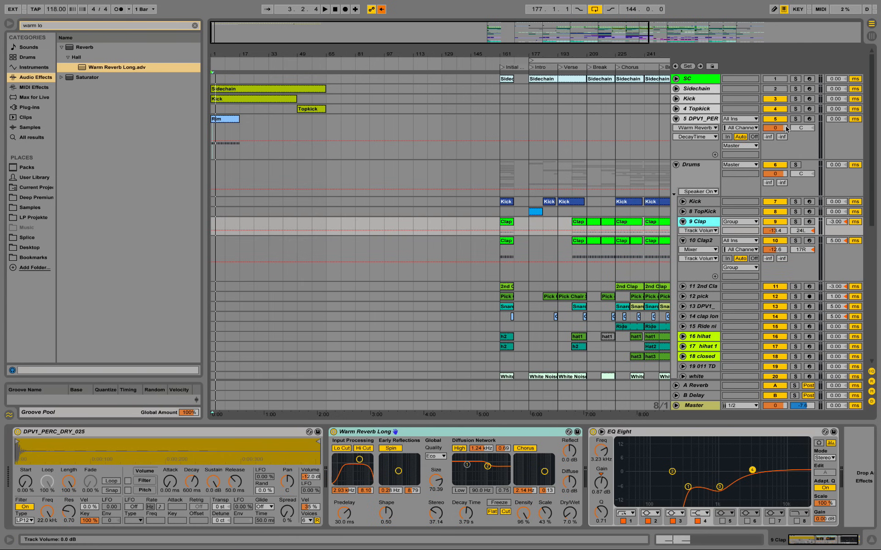
left_click(802, 130)
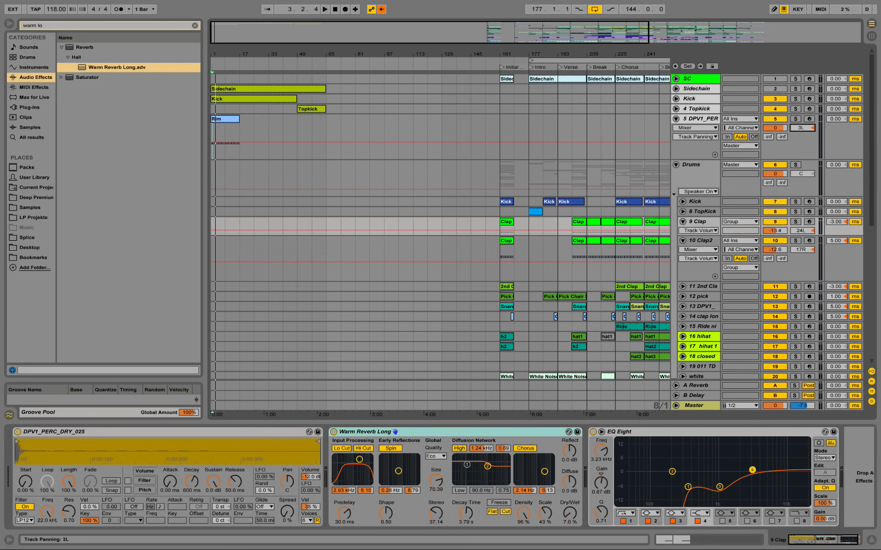
left_click_drag(802, 127, 805, 131)
key("space")
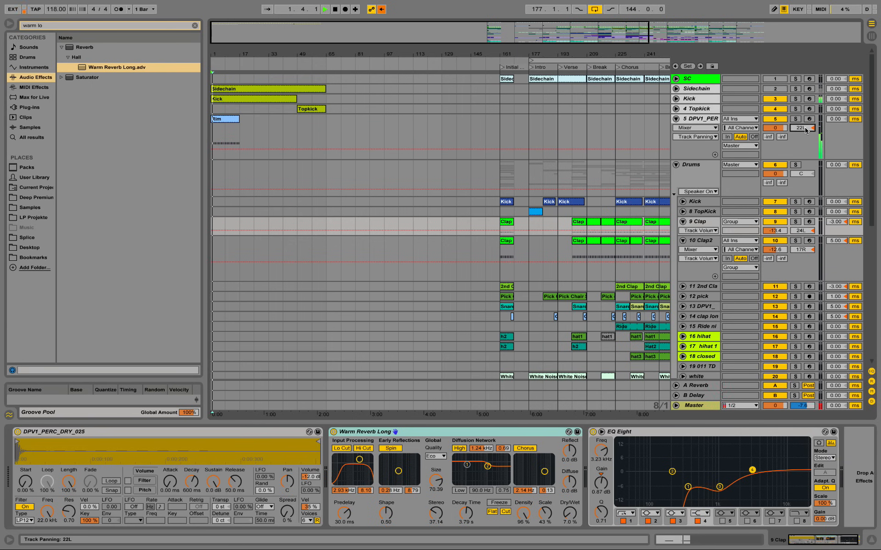
key("space")
left_click_drag(779, 131, 779, 140)
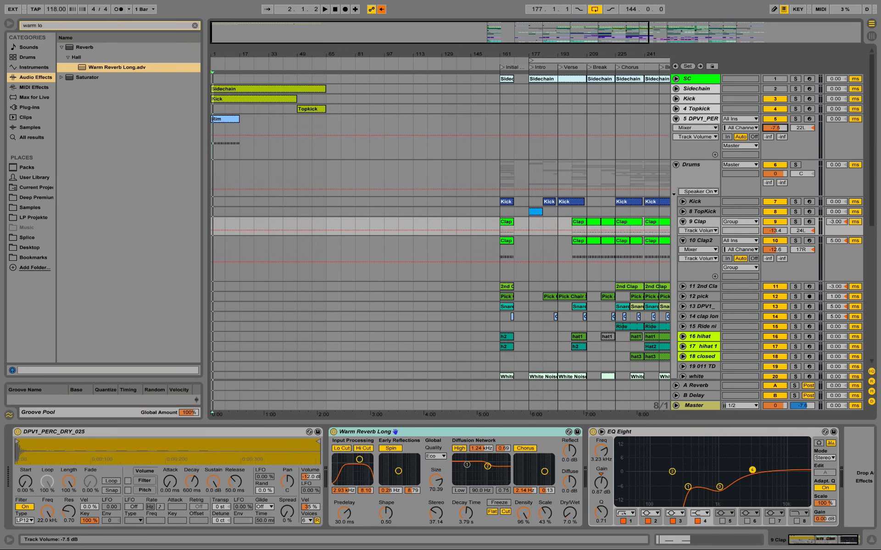
key("space")
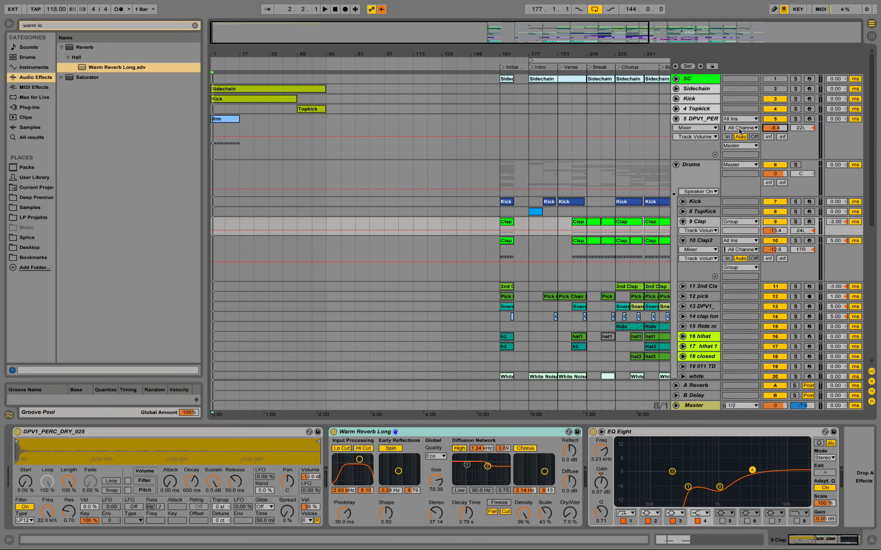
Step: Listen to the existing Clap2 track soloed from bar 161, then turn its solo off
left_click(700, 242)
left_click(795, 241)
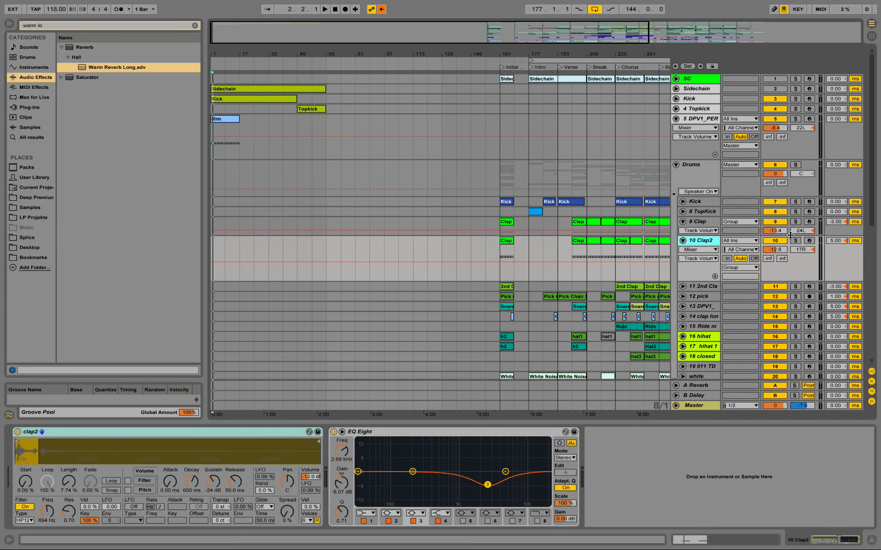
left_click(508, 242)
key("space")
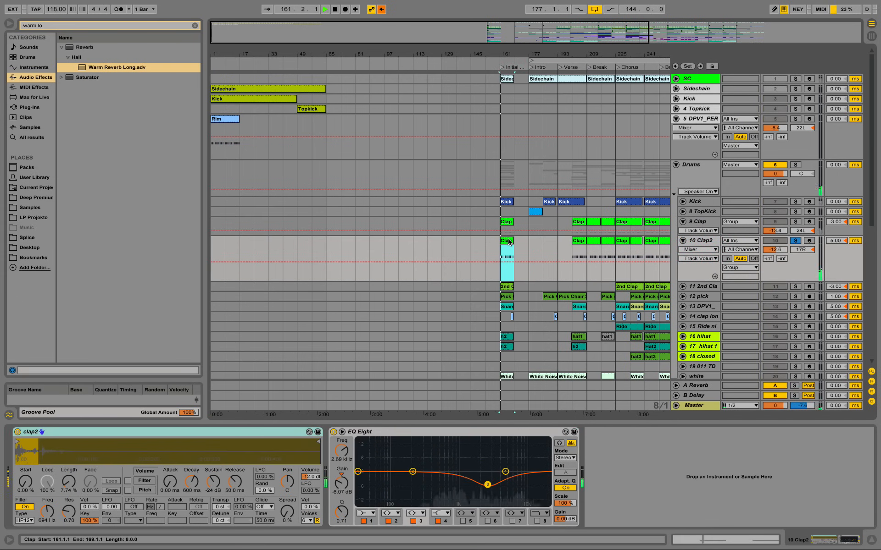
key("space")
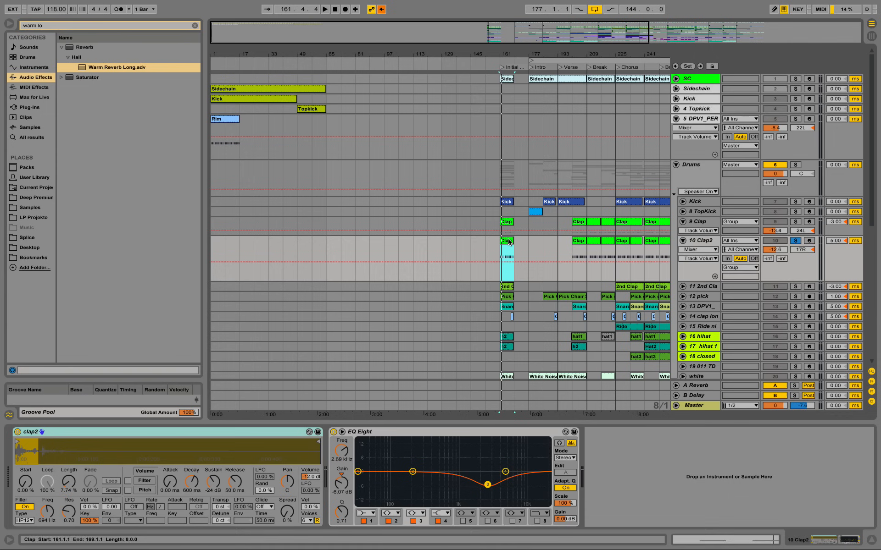
left_click(797, 242)
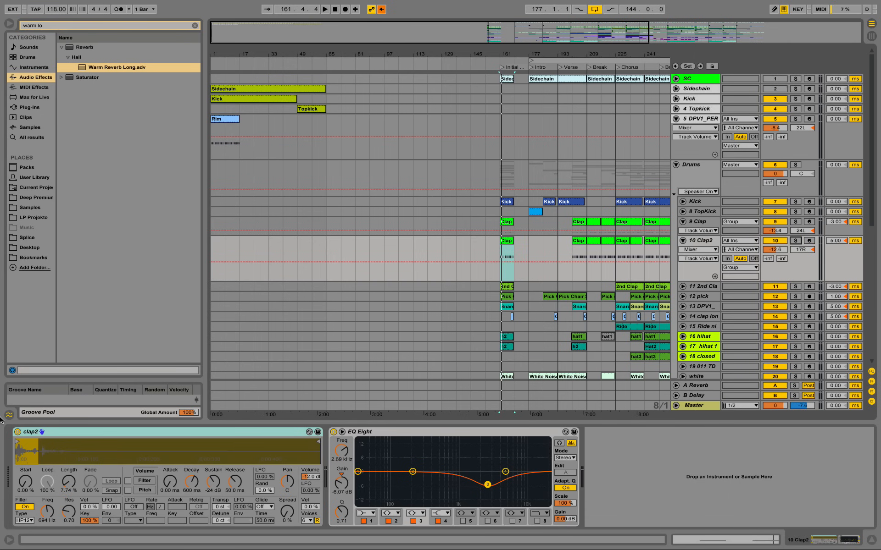
Step: Return to the Deep Premium sample folder in the browser and clear the search filter
left_click(33, 199)
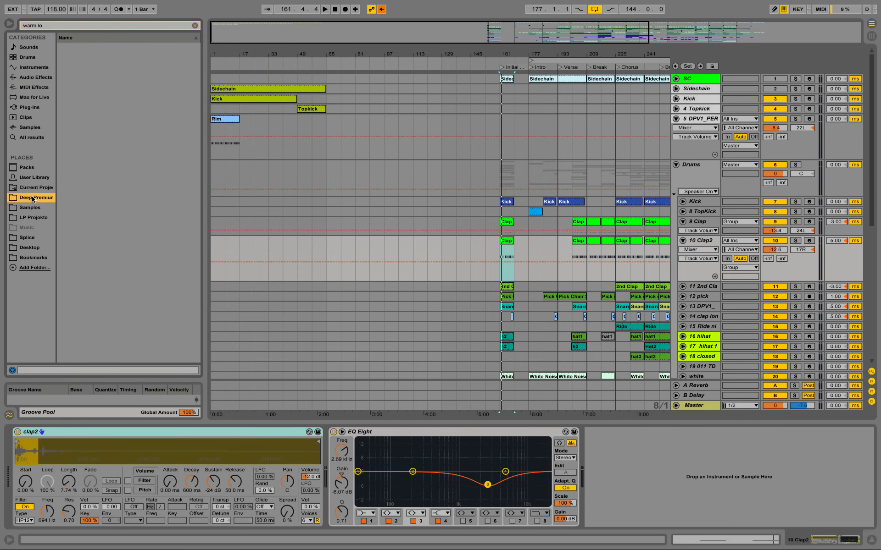
left_click(194, 26)
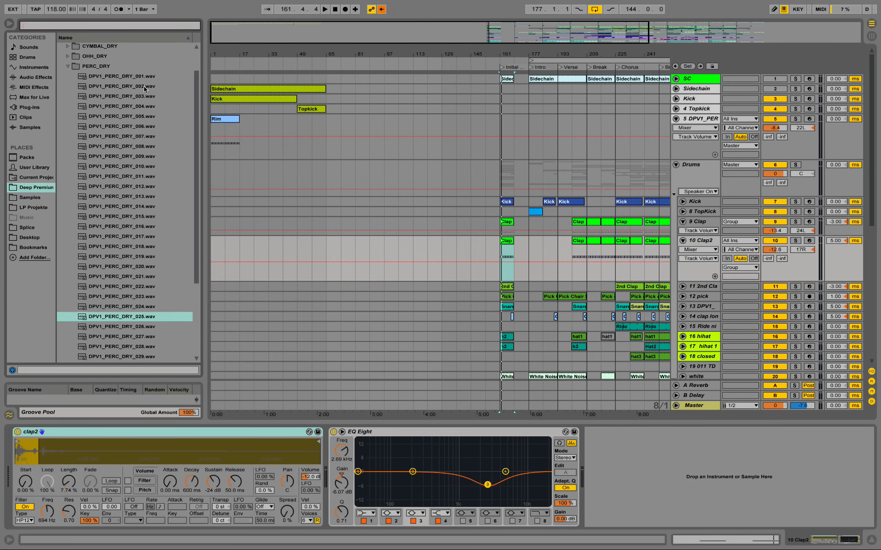
left_click(109, 440)
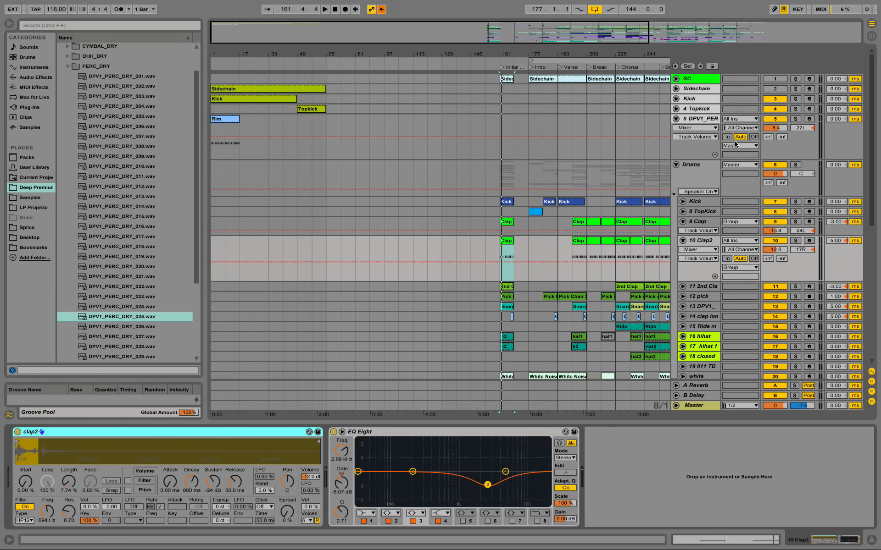
Step: Duplicate the Rim percussion track and rename the copied clip Clap
left_click(706, 120)
right_click(705, 121)
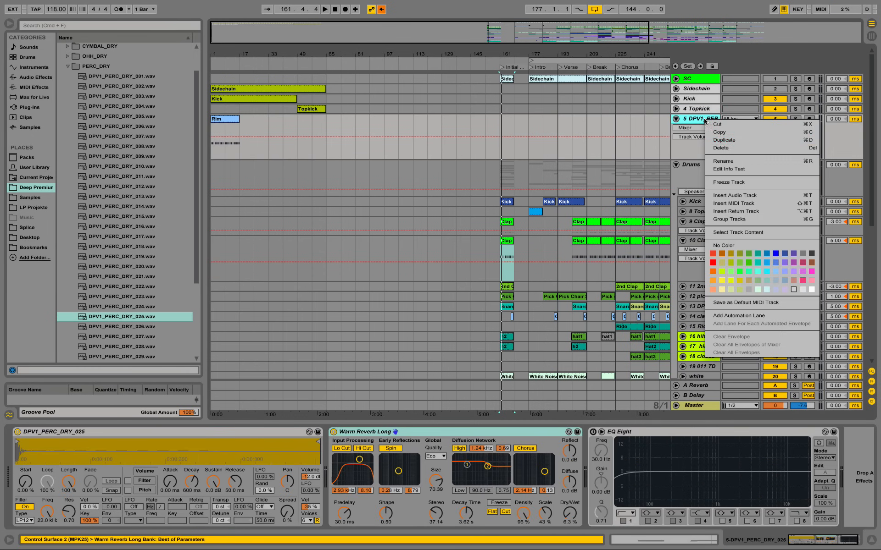
left_click(736, 140)
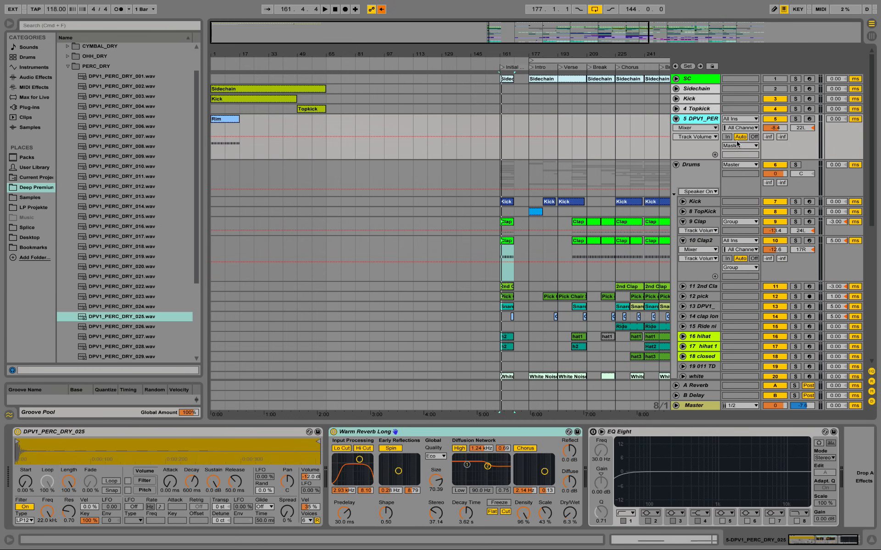
right_click(228, 169)
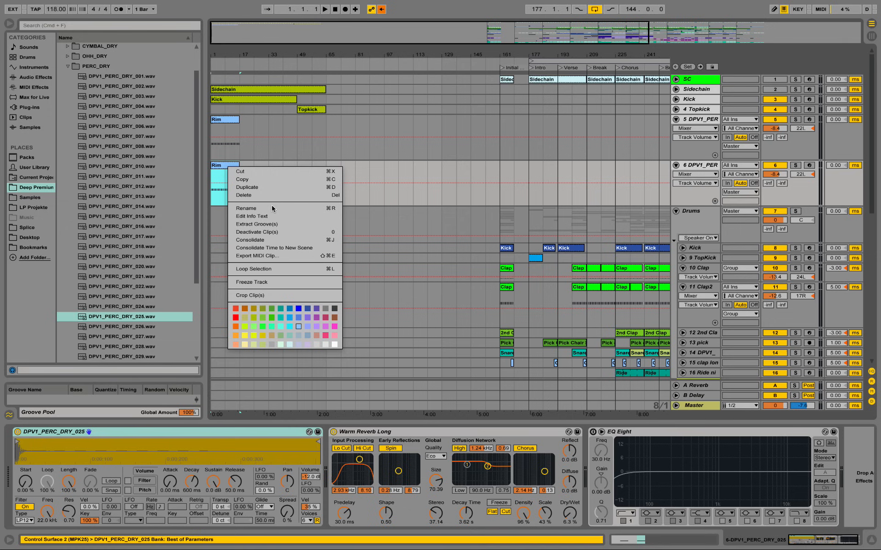
left_click(271, 210)
type("clap")
key("Return")
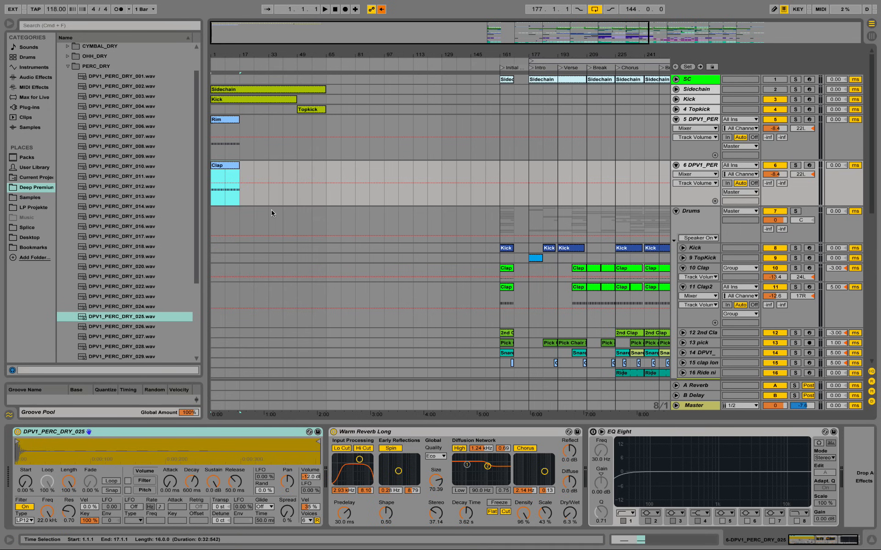
Step: Replace the duplicated track's percussion instrument with the clap2 instrument from the existing Clap2 track
left_click(220, 316)
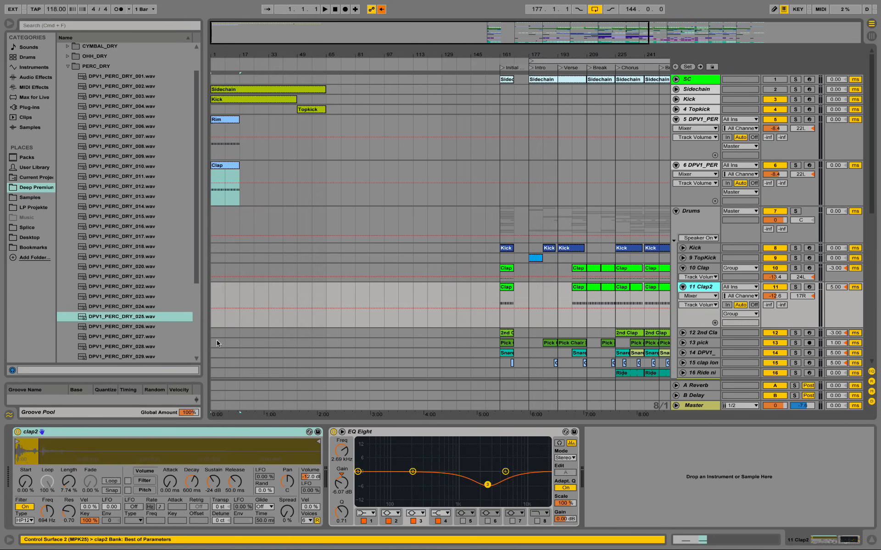
left_click(167, 434)
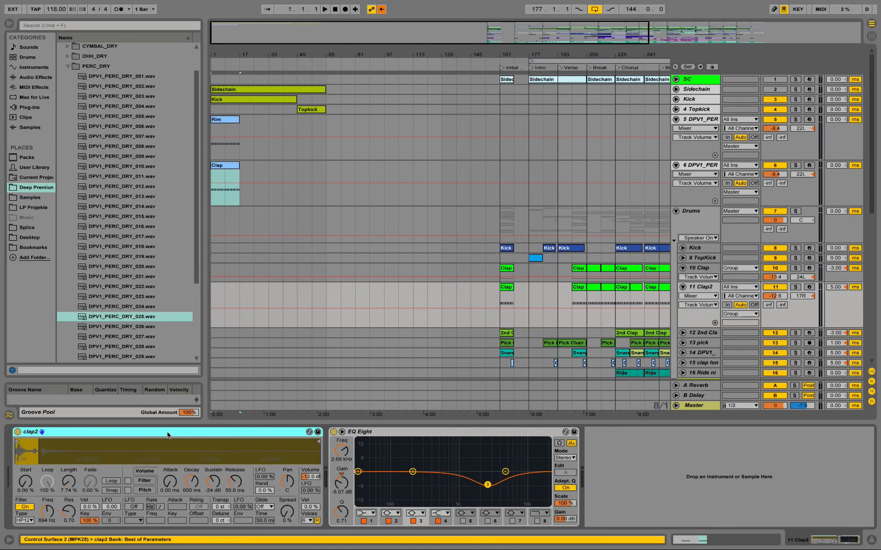
left_click_drag(159, 435, 704, 165)
left_click_drag(85, 434, 85, 434)
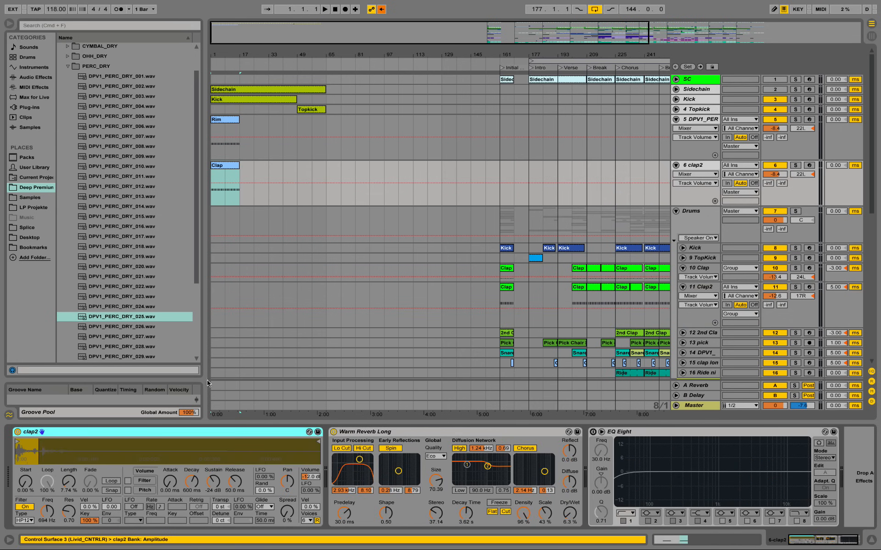
Step: Compare with the existing Clap2 track and pan the new clap2 track to 17R
left_click(704, 287)
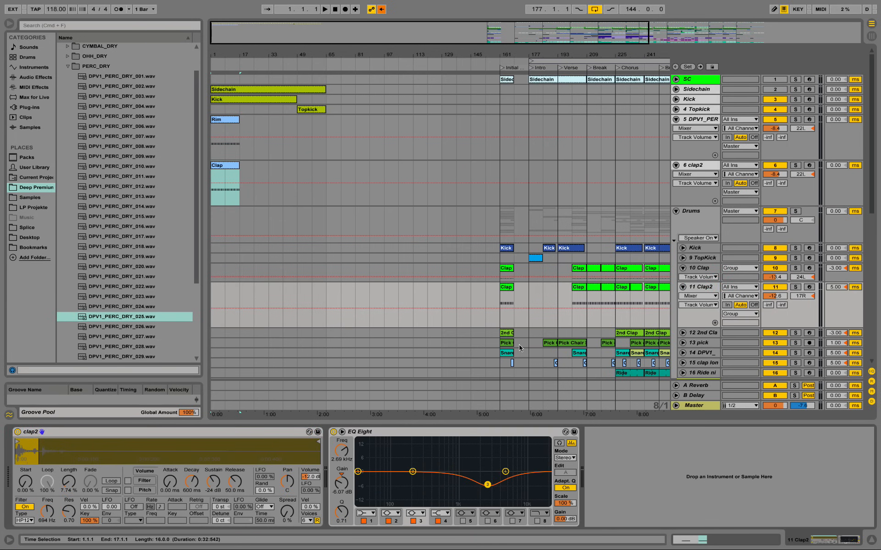
left_click_drag(802, 174, 801, 159)
left_click(373, 183)
Step: Play the new beat with the new clap2 track soloed and switch off its Warm Reverb Long
key("space")
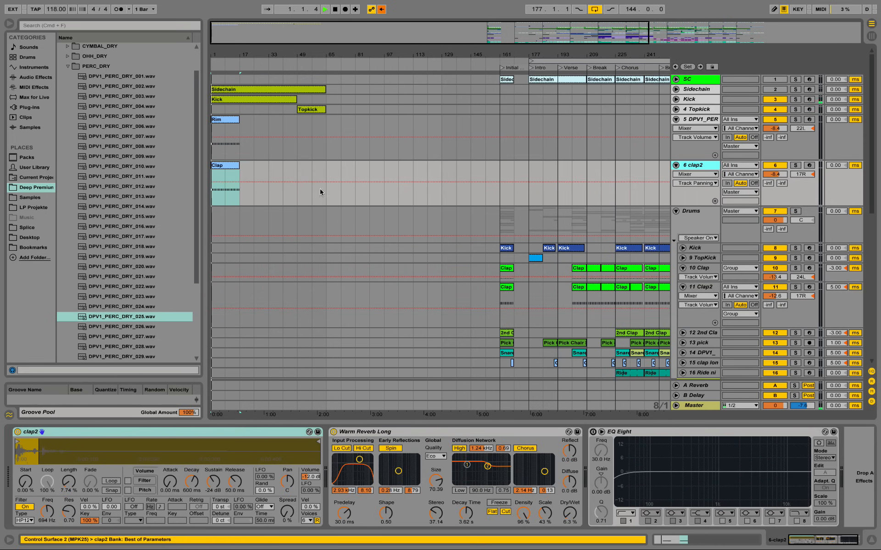
left_click(795, 165)
left_click(334, 432)
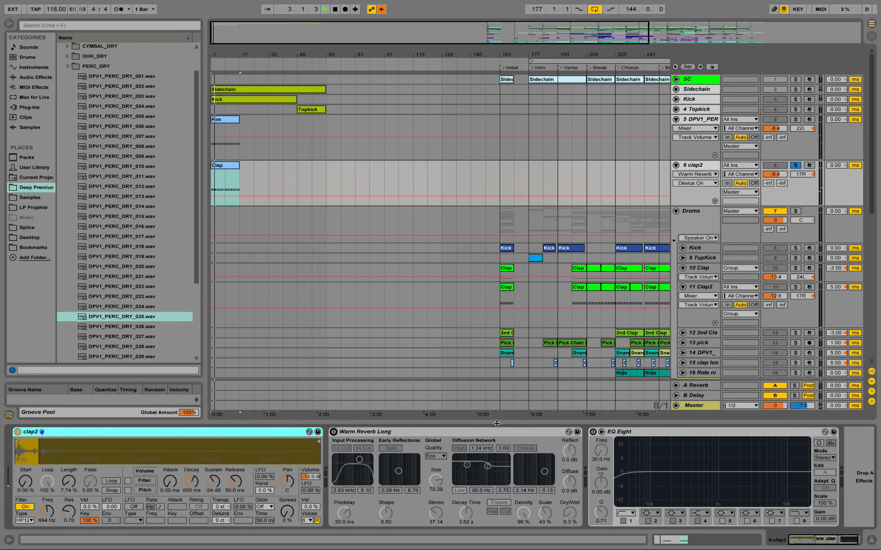
Step: Turn on the new clap2 track's EQ Eight and cut band 3 by about 4.22 dB at about 2.37 kHz
left_click(592, 432)
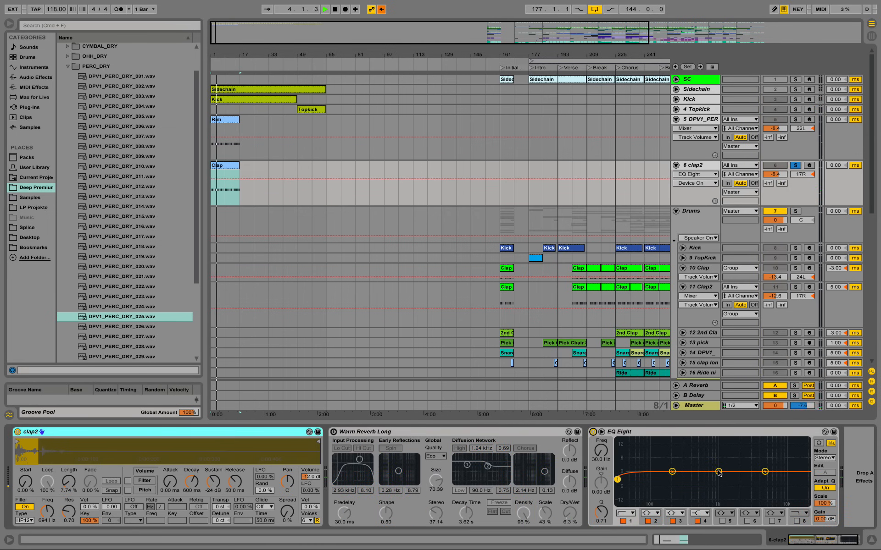
left_click_drag(605, 455, 604, 444)
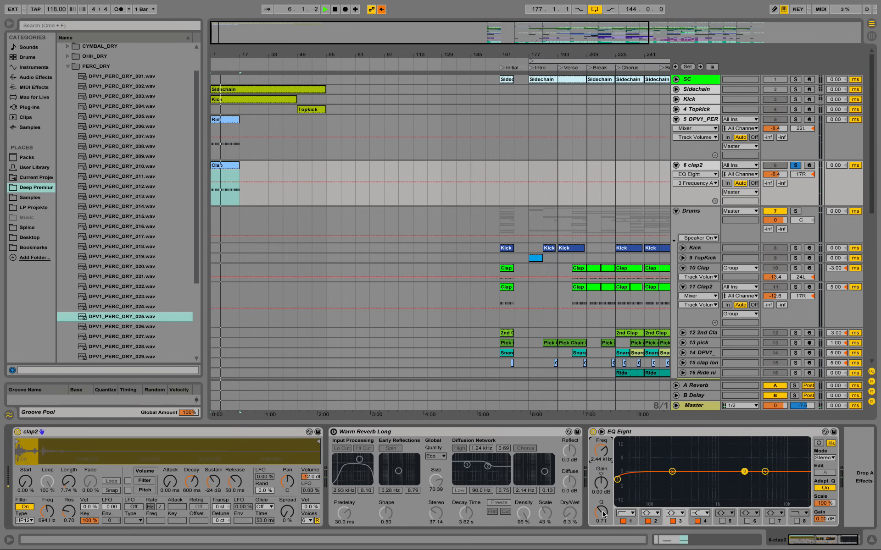
left_click_drag(745, 471, 743, 480)
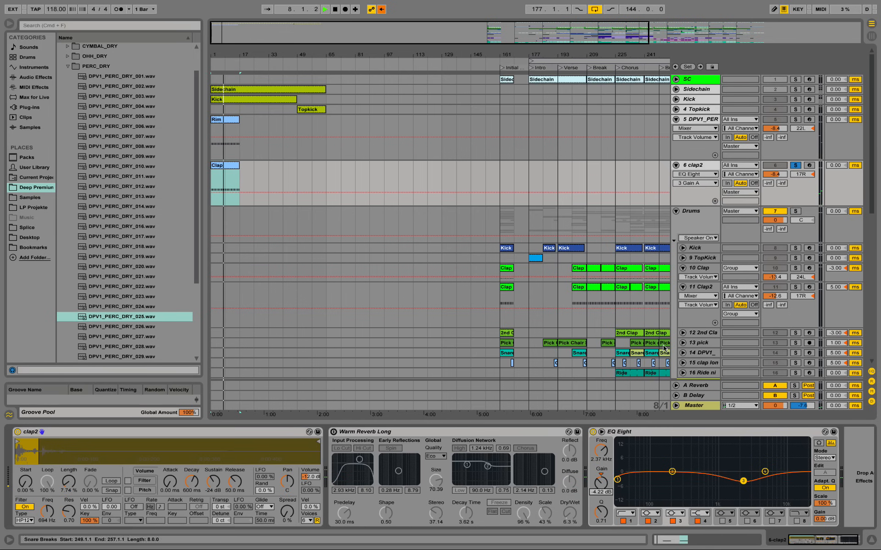
Step: Unsolo the new clap2 track, compare with the existing Kick track, and lower the new Kick track's volume to -4.9 dB
left_click(795, 166)
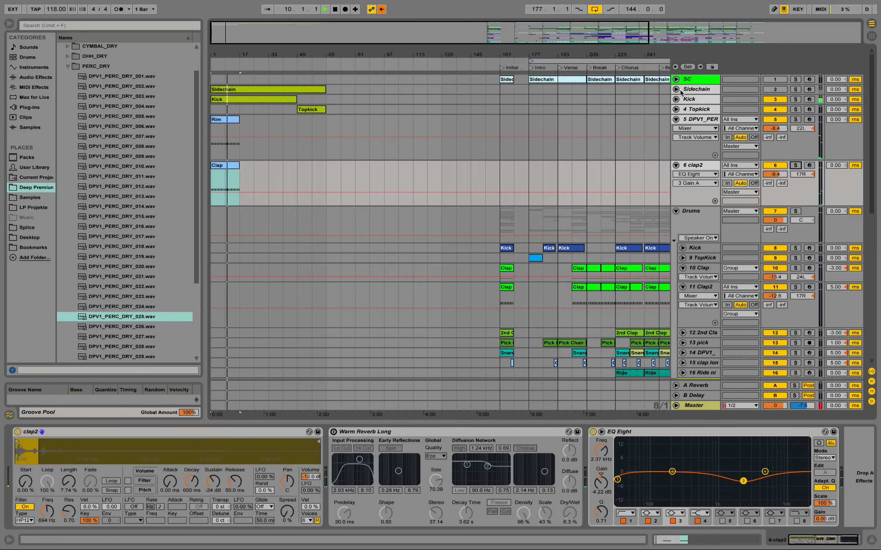
left_click(676, 99)
key("space")
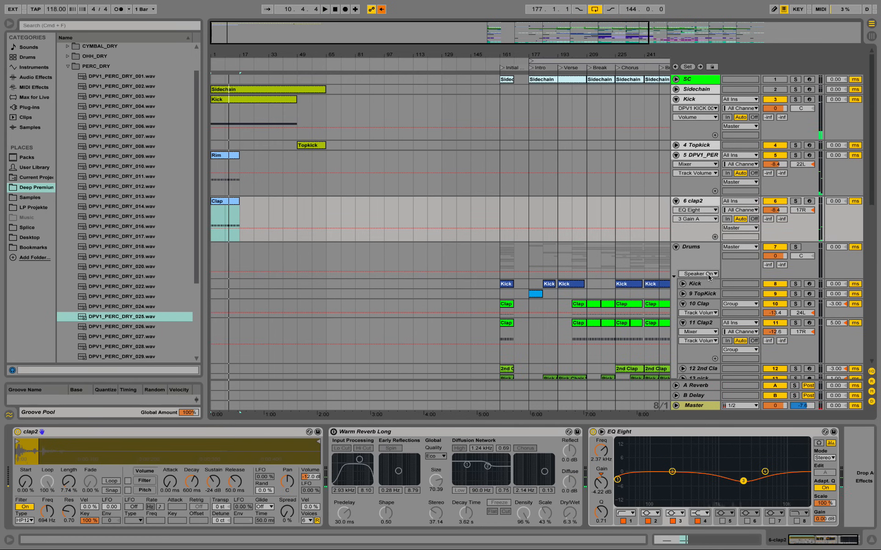
left_click(682, 284)
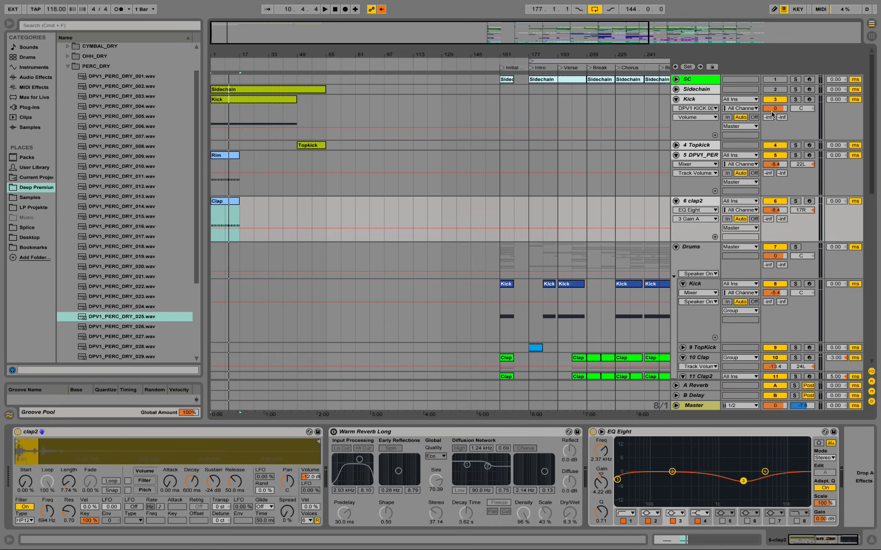
left_click(774, 109)
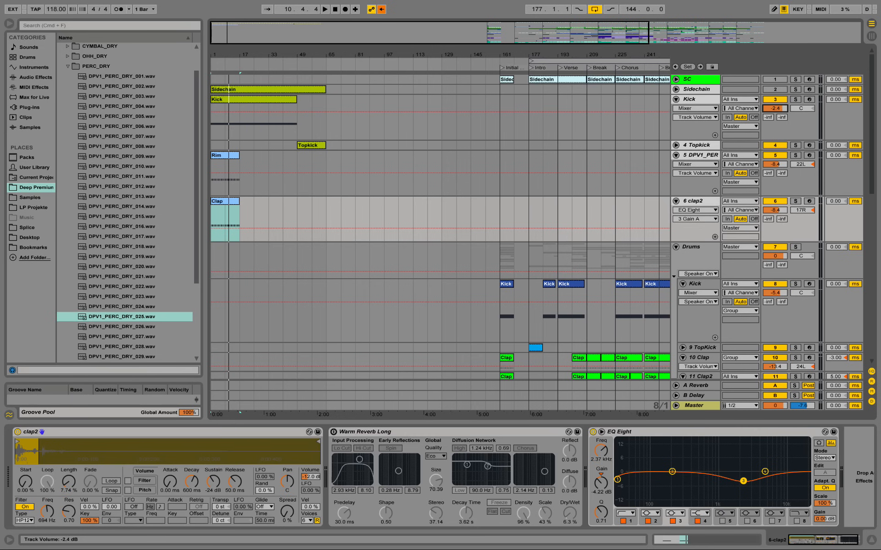
left_click_drag(775, 109, 775, 116)
key("space")
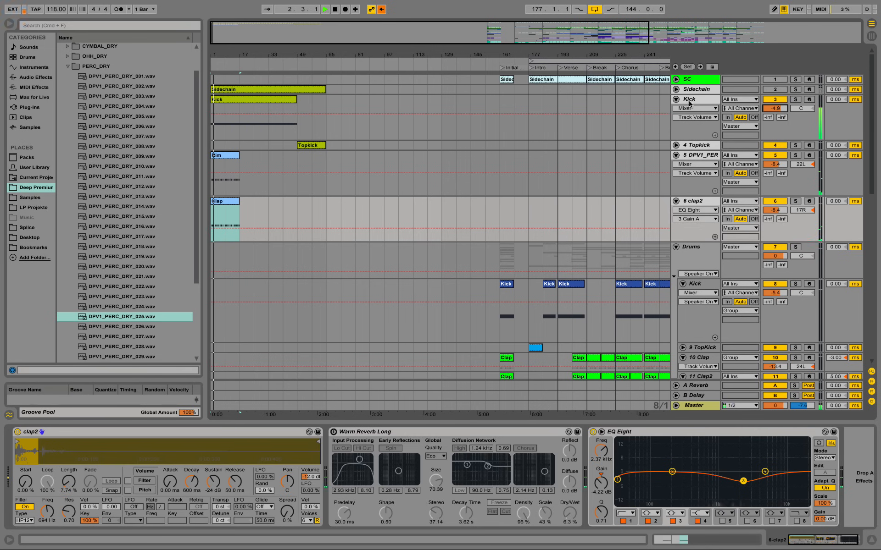
Step: Stop playback and collapse the new Kick, Rim and clap2 tracks in the arrangement
left_click(676, 100)
key("space")
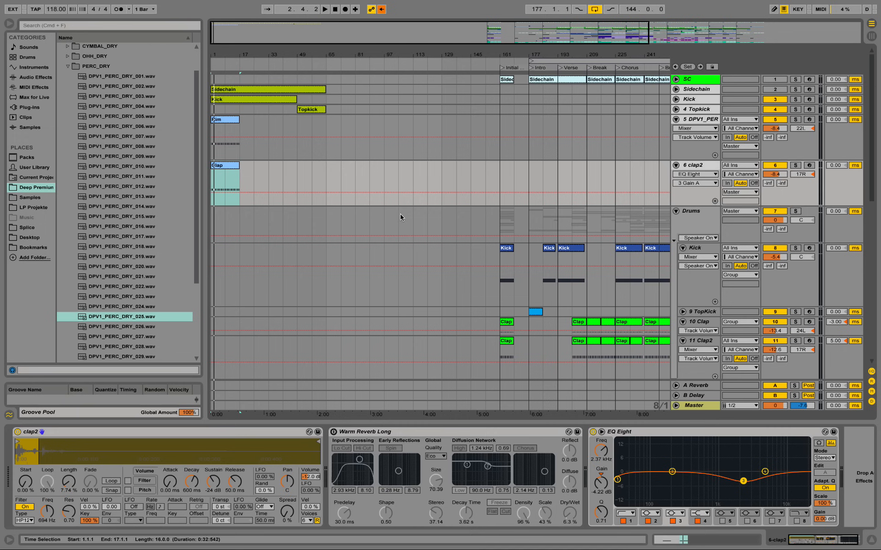
left_click(675, 119)
left_click(675, 129)
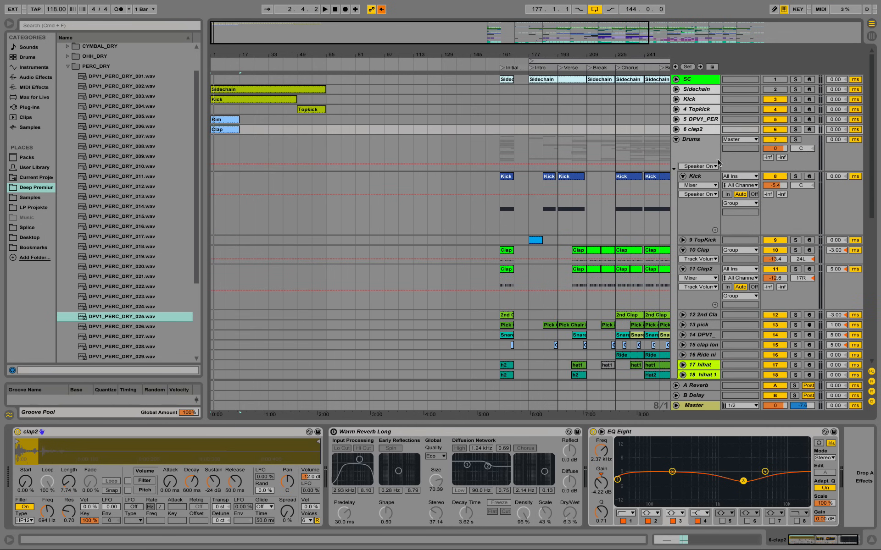
Step: Examine the existing 2nd Clap track's devices and first clip's notes, and listen to the track soloed
scroll(698, 179, "down", 3)
left_click(697, 285)
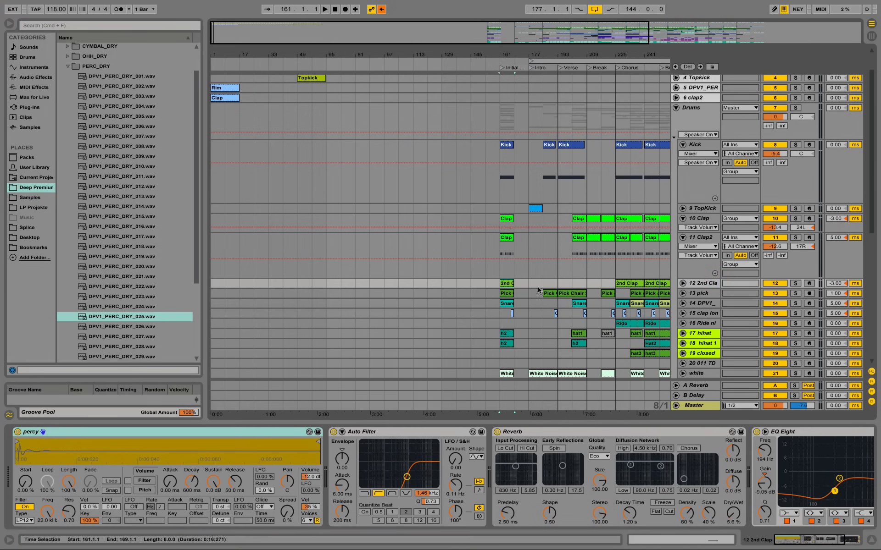
left_click(683, 283)
left_click(506, 287)
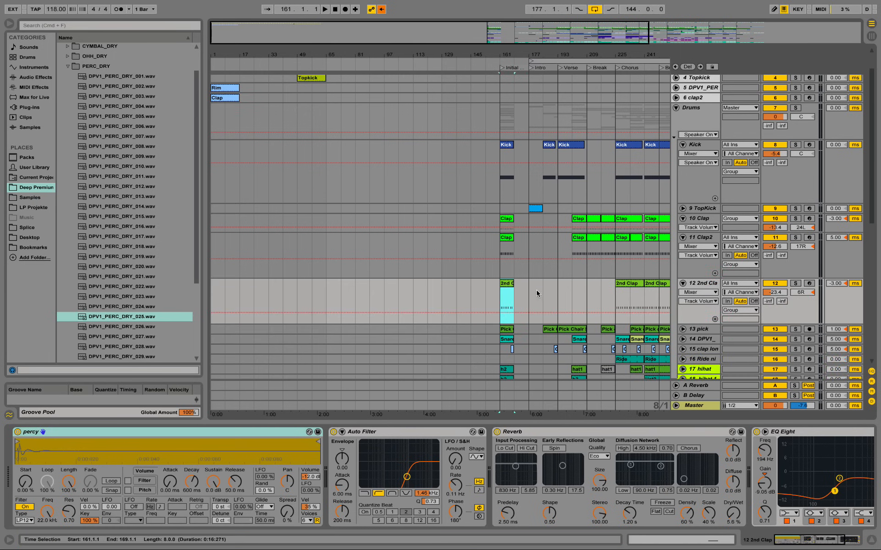
double_click(506, 285)
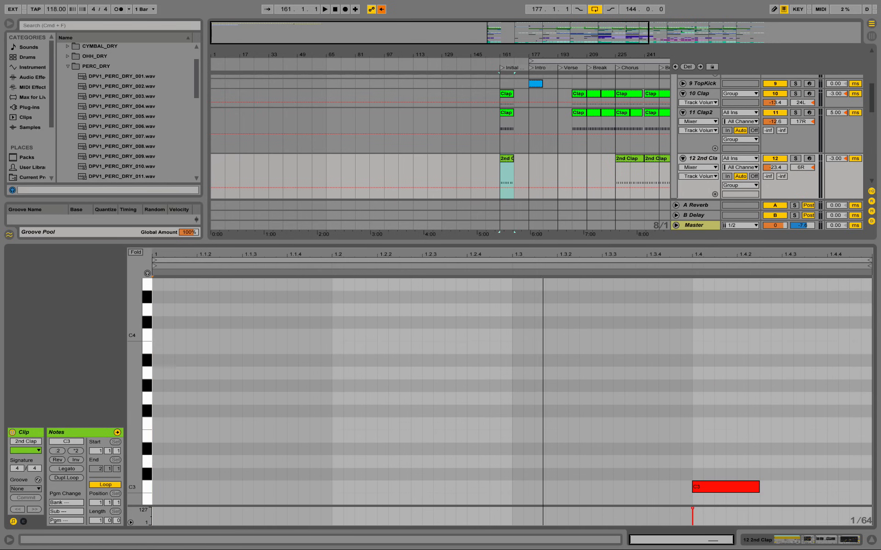
scroll(709, 486, "down", 3)
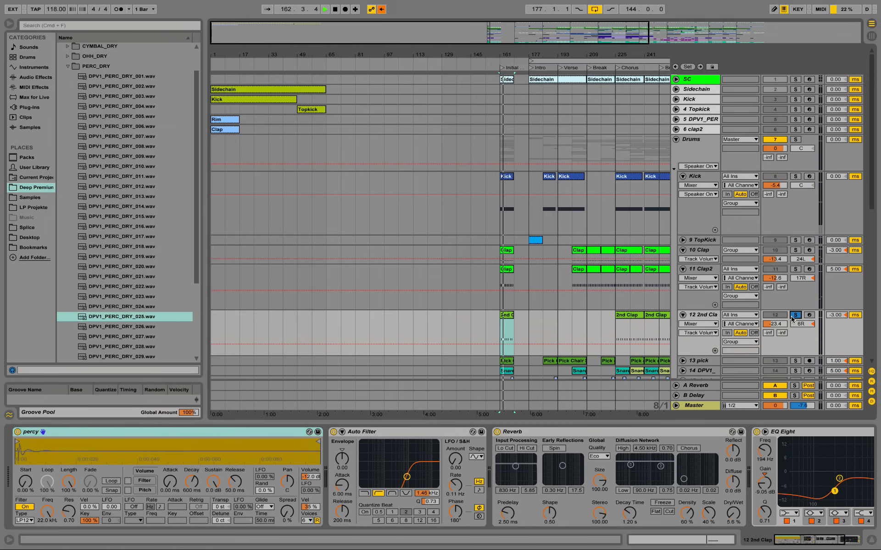
scroll(792, 319, "up", 3)
left_click(793, 316)
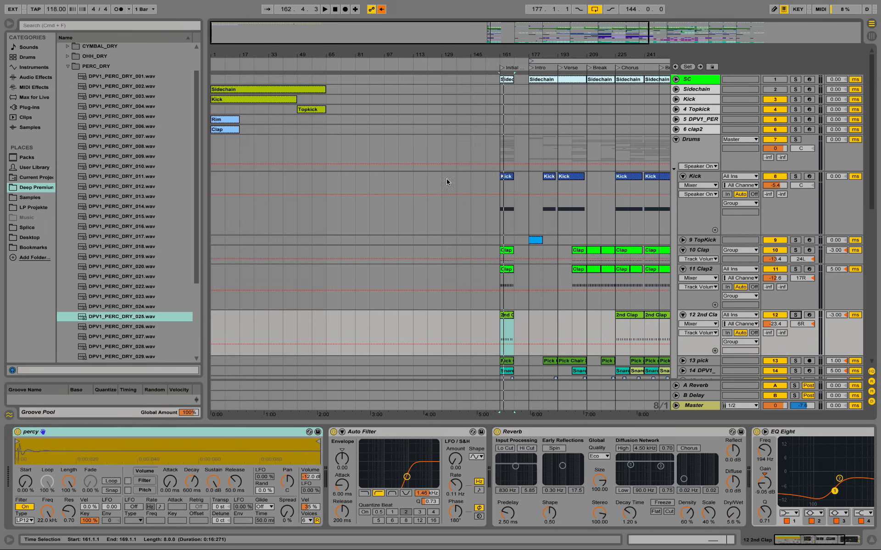
Step: Duplicate the new clap2 track and delete the C3 note at 1.2 from the copied Clap clip
left_click(699, 132)
right_click(699, 132)
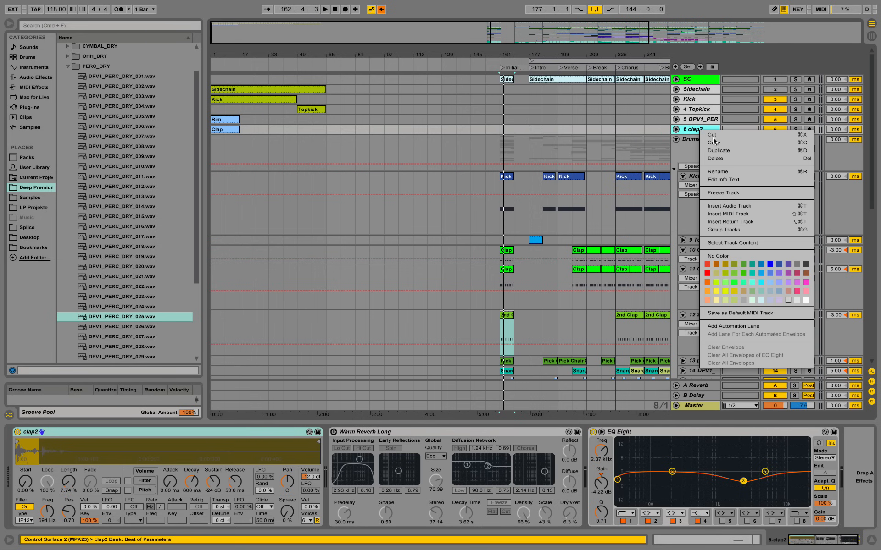
left_click(723, 151)
key("super+d")
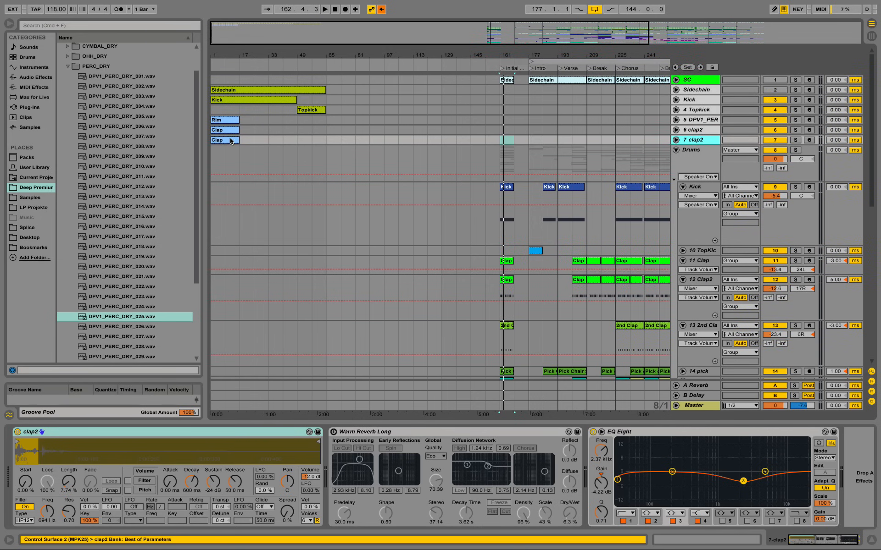
double_click(224, 141)
left_click_drag(267, 372, 203, 313)
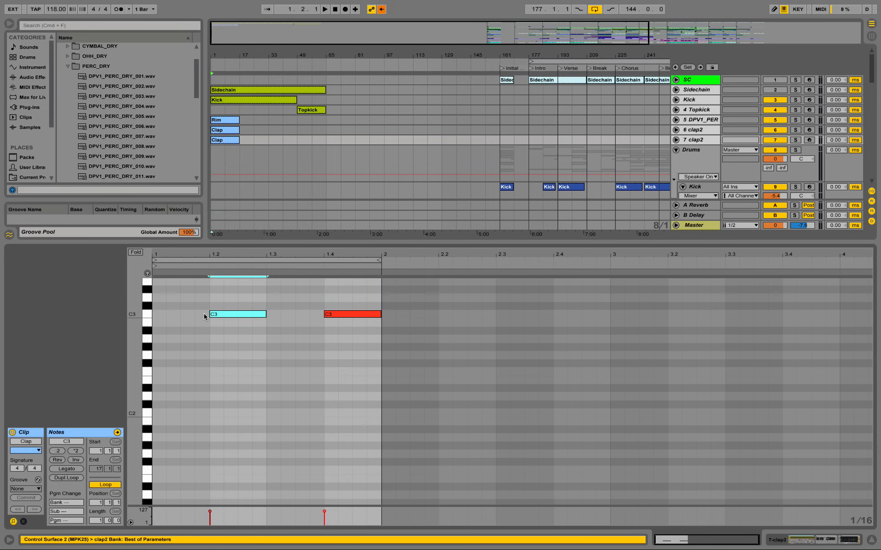
key("Delete")
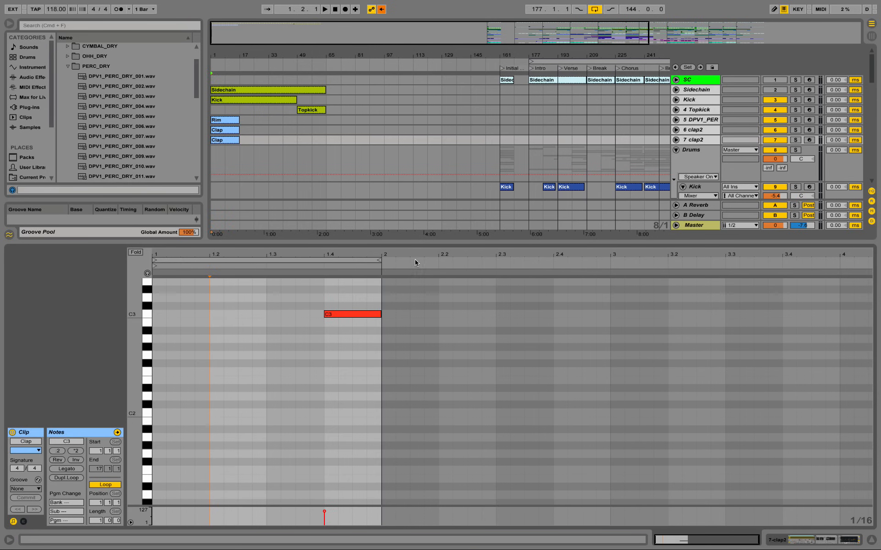
Step: Rename the duplicated track's Clap clip as preClap
right_click(234, 139)
left_click(257, 180)
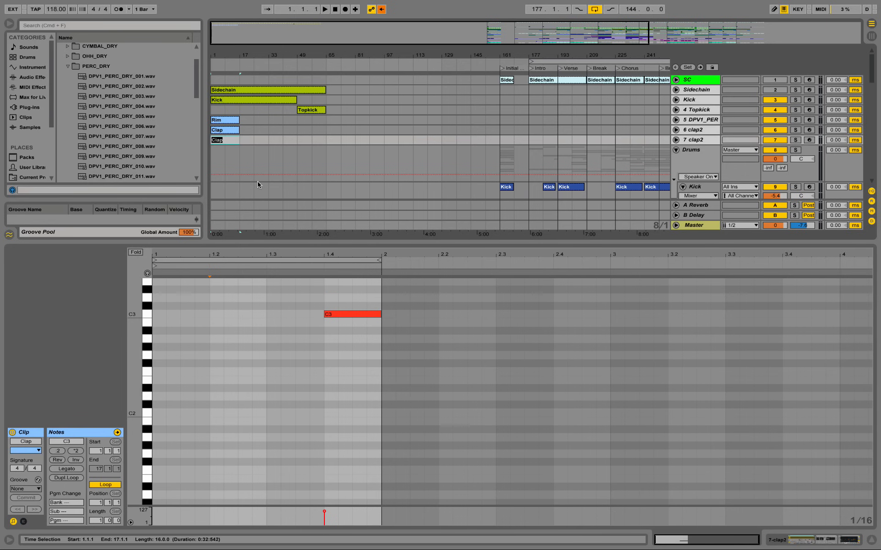
type("preCalp")
key("Return")
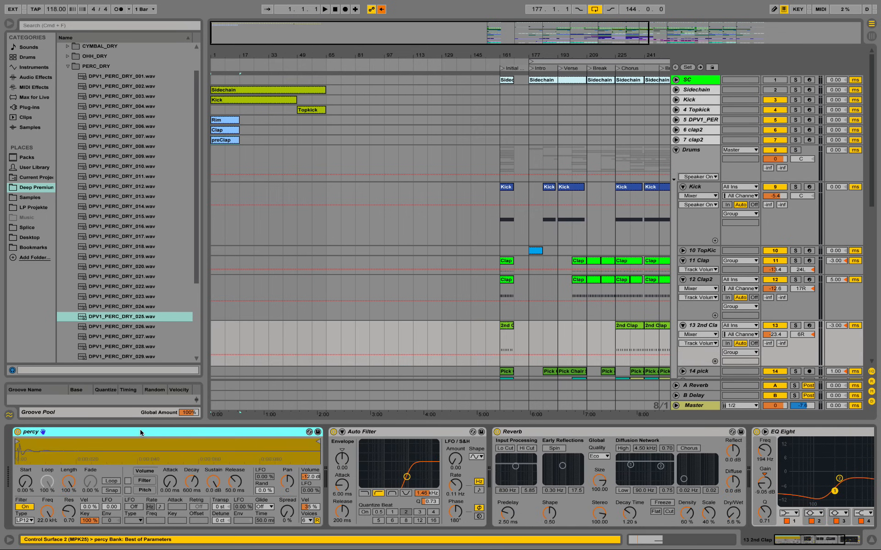
Step: Copy the 2nd Clap track's device chain from the percy instrument through EQ Eight
left_click_drag(808, 540, 746, 542)
left_click(821, 436, "shift")
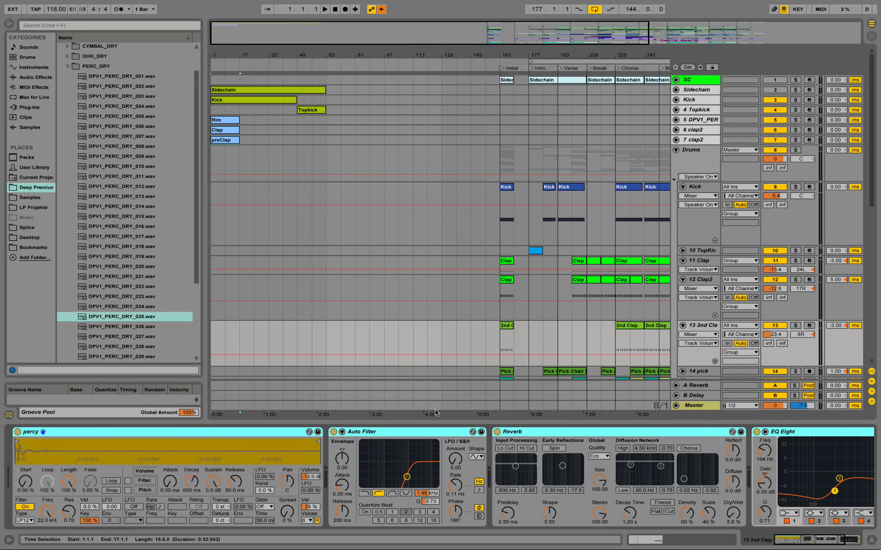
right_click(243, 434)
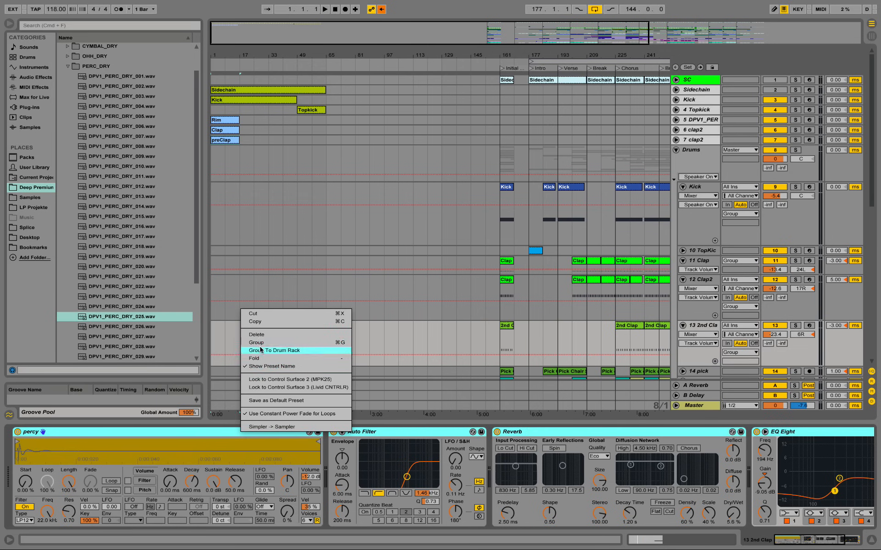
left_click(255, 321)
Step: Paste the copied percy device chain onto the duplicated clap2 track, replacing its clap2 instrument
left_click(701, 140)
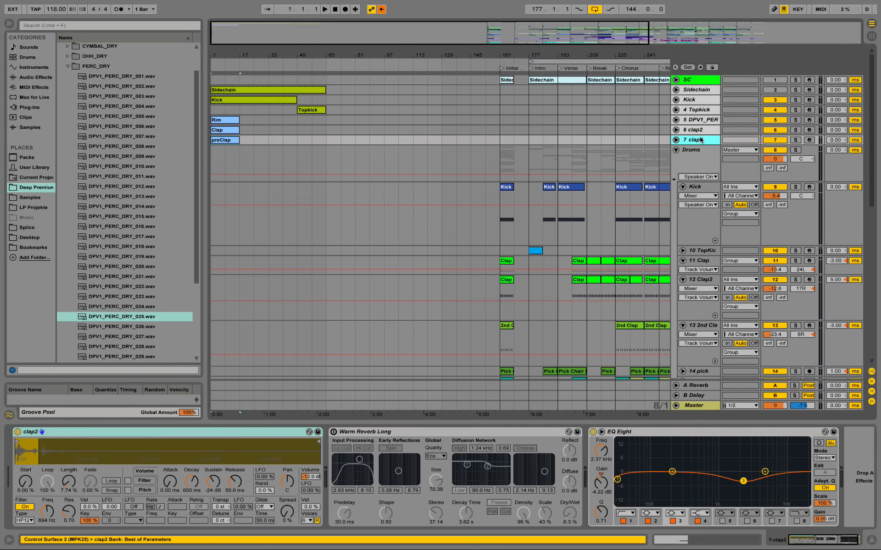
left_click(142, 431)
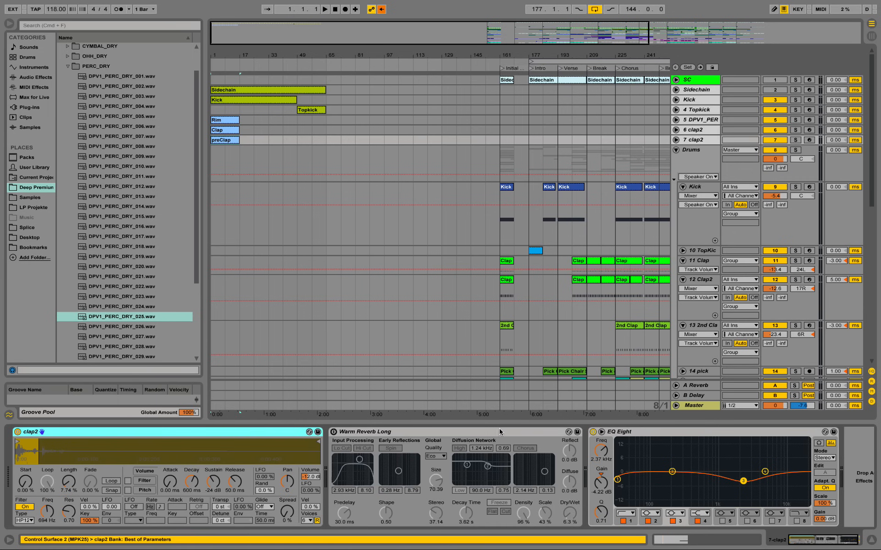
left_click(714, 436, "shift")
right_click(714, 436)
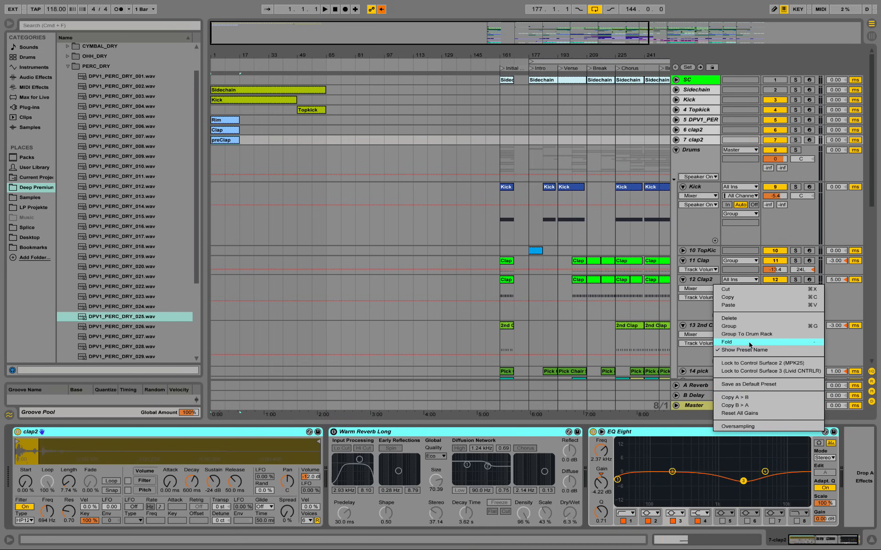
left_click(756, 318)
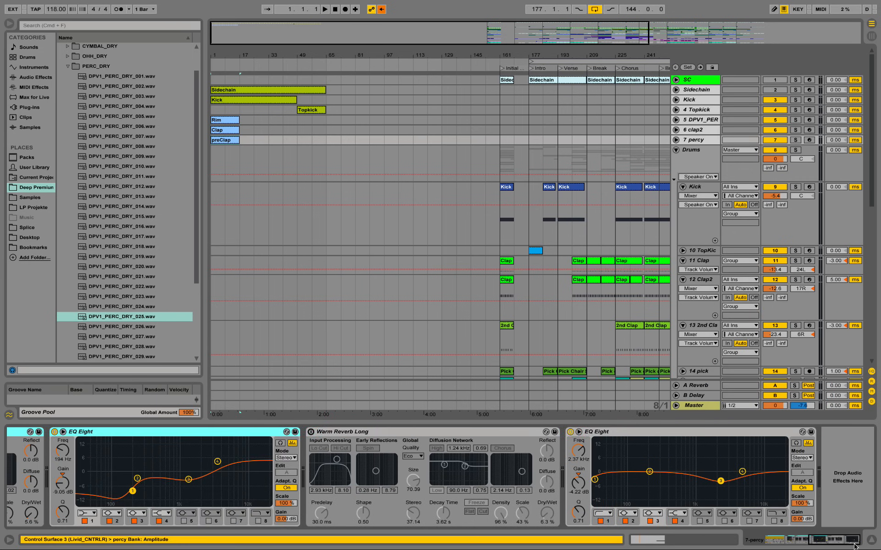
Step: Delete the leftover Warm Reverb Long and the last EQ Eight from the percy track's device chain
left_click_drag(854, 547, 749, 547)
scroll(581, 485, "right", 10)
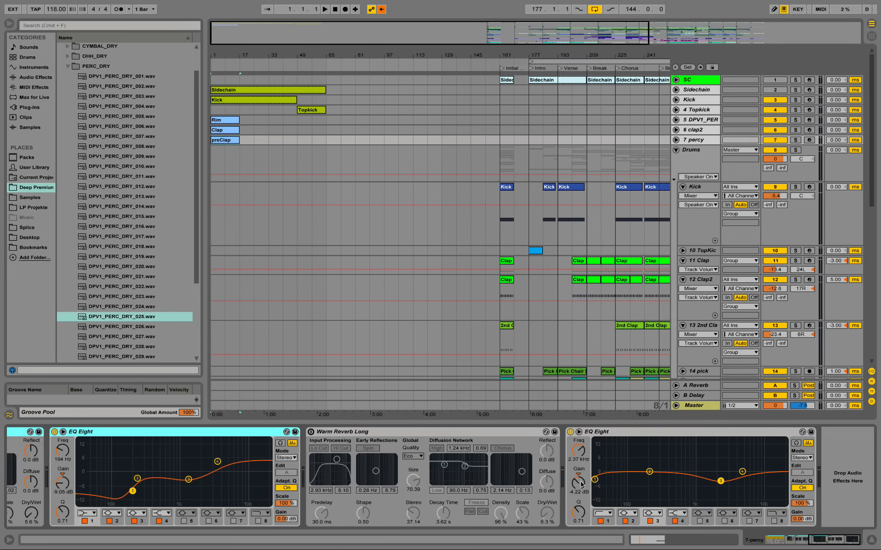
left_click(491, 430)
left_click(611, 432, "shift")
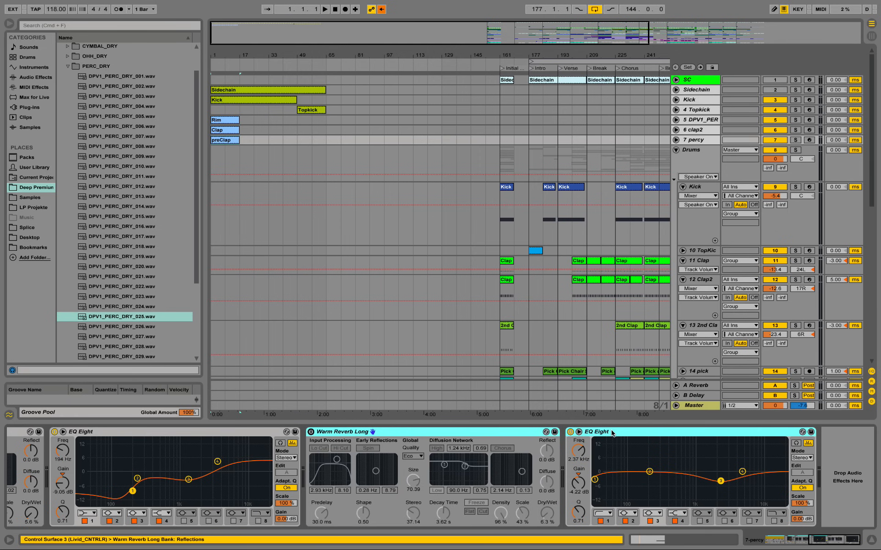
key("Delete")
left_click_drag(831, 542, 783, 537)
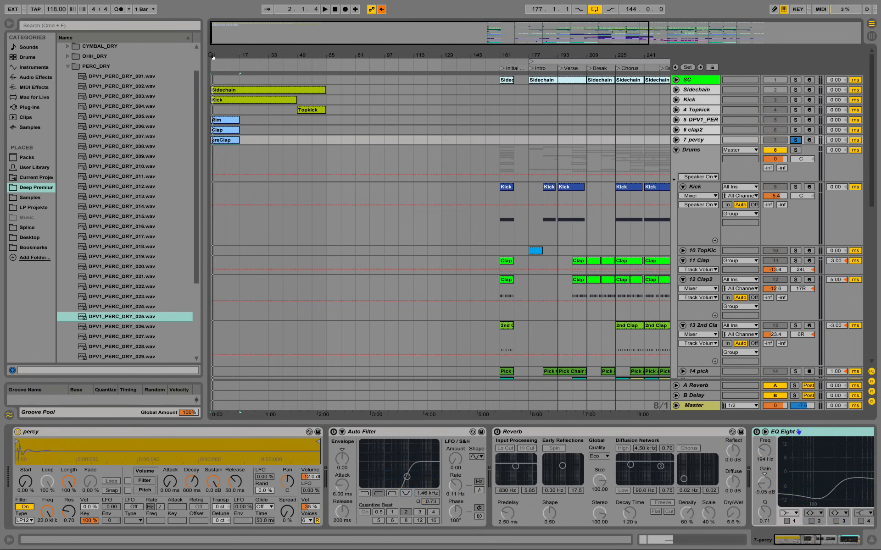
Step: Expand the percy track and loop the two bars from 9.1.1 to 11.1.1 of the new beat
key("plus")
key("plus")
left_click(676, 140)
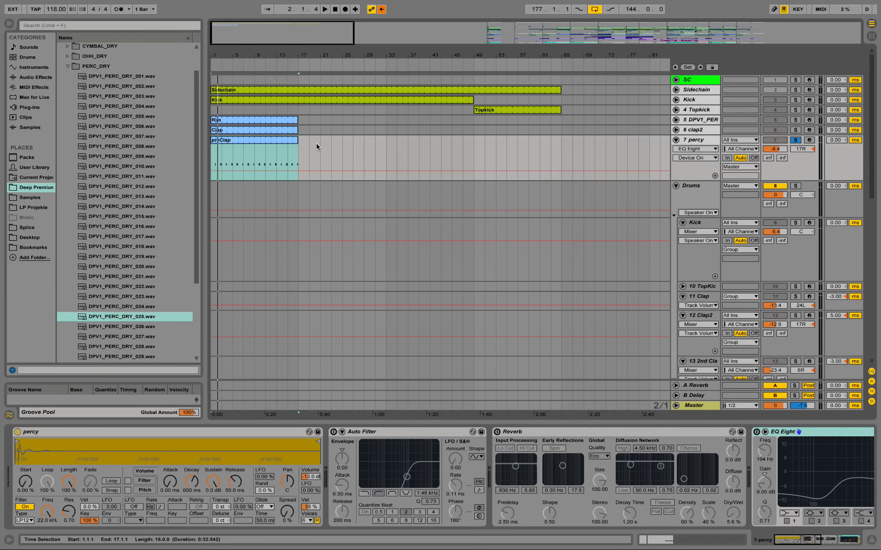
left_click_drag(255, 153, 258, 67)
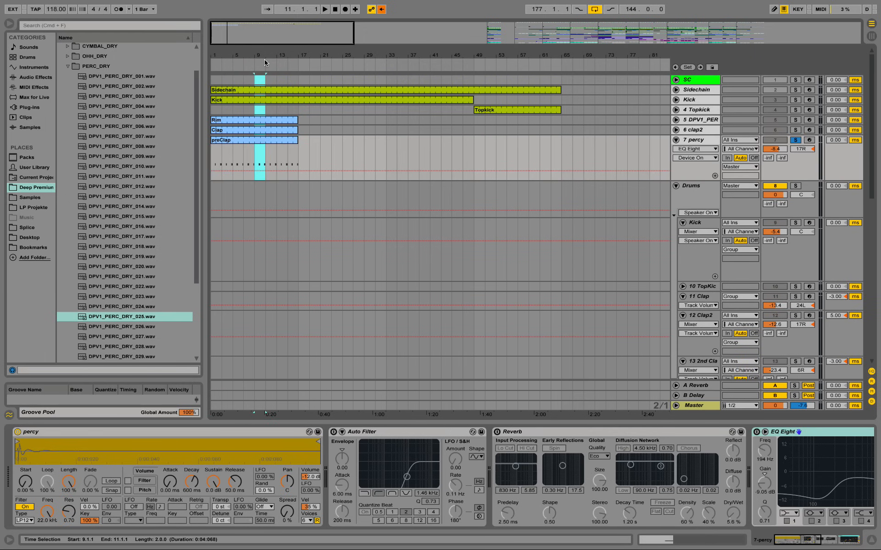
key("super+l")
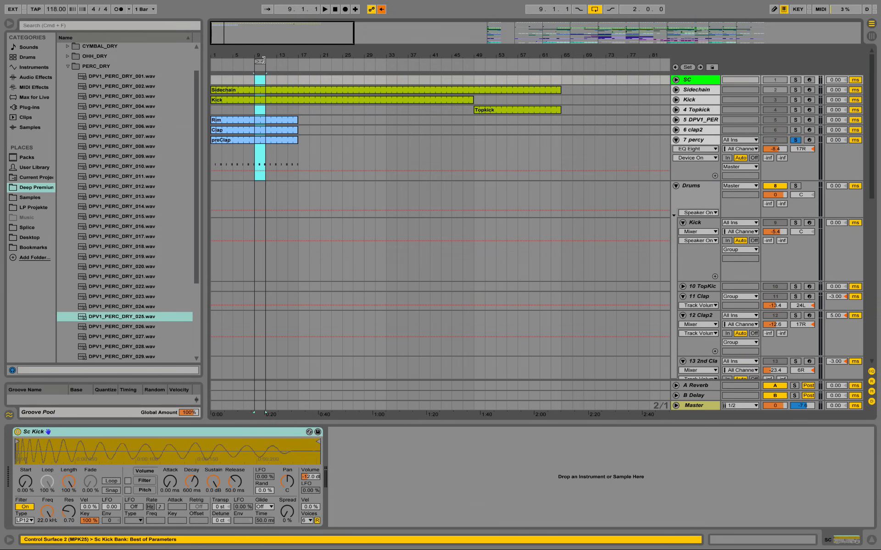
key("z")
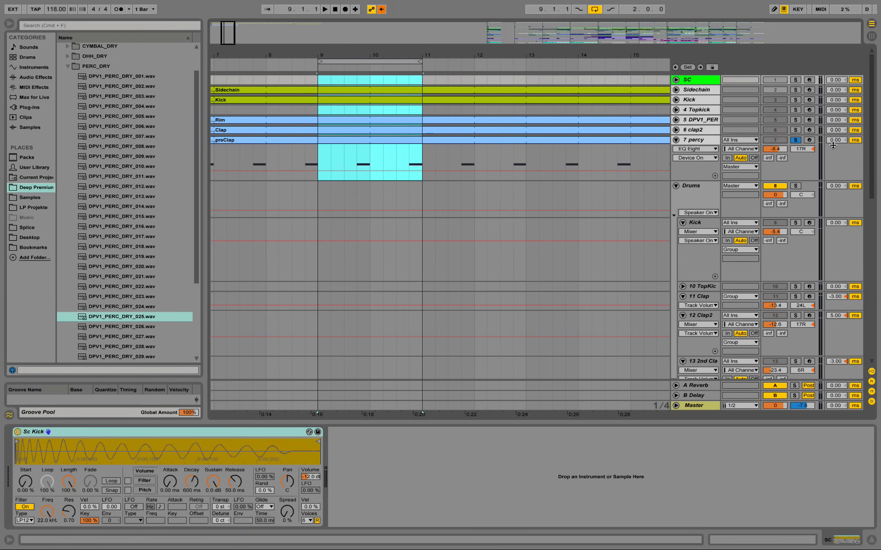
Step: Expand the Rim and clap2 tracks and solo the Rim, clap2 and percy tracks together
left_click(676, 130)
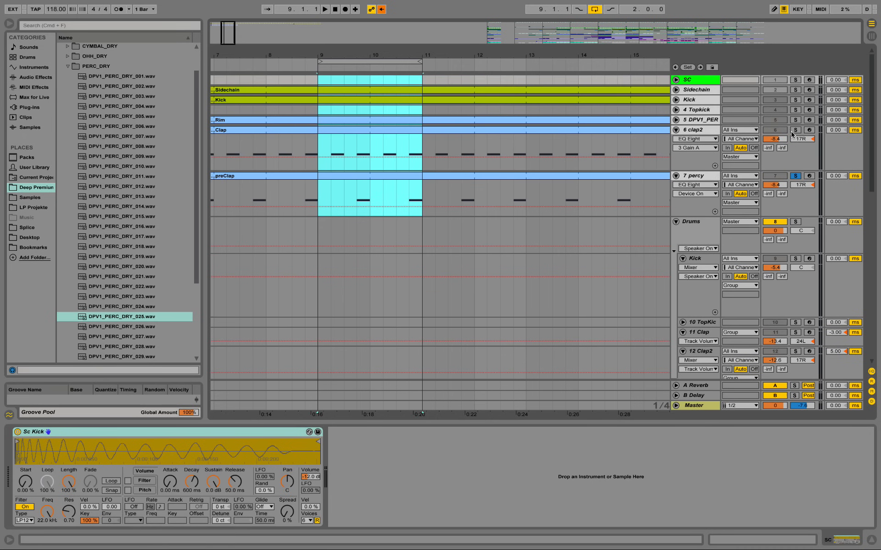
left_click_drag(795, 129, 795, 120)
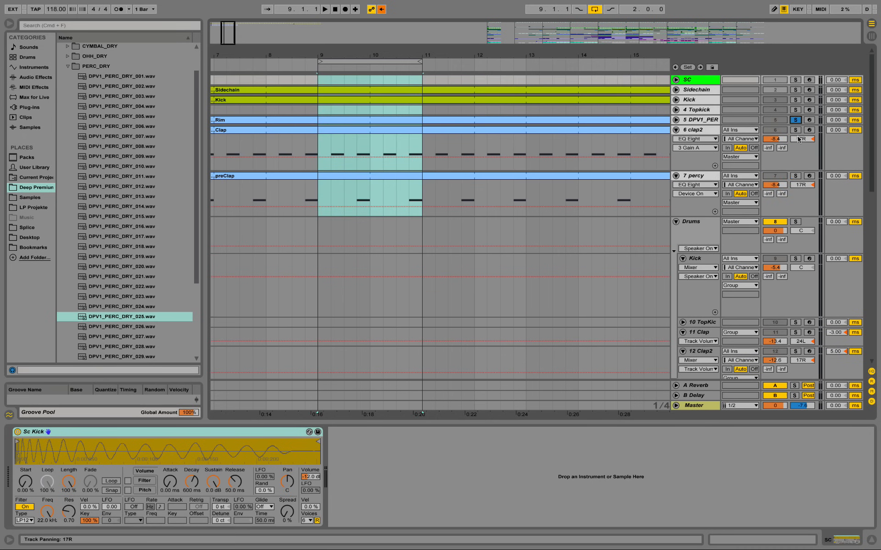
left_click(796, 176)
left_click(676, 120)
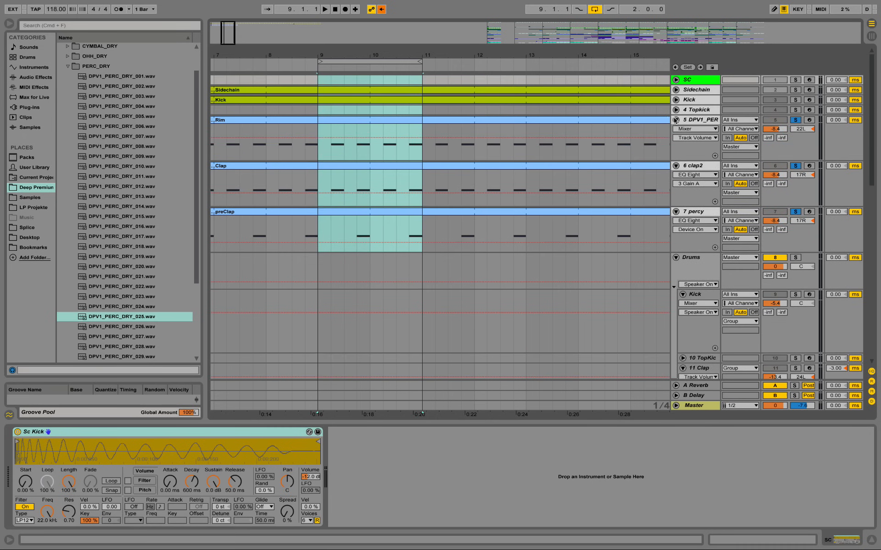
Step: Audition the looped Rim, clap2 and percy tracks, then switch on the percy track's Auto Filter and replay the loop
key("space")
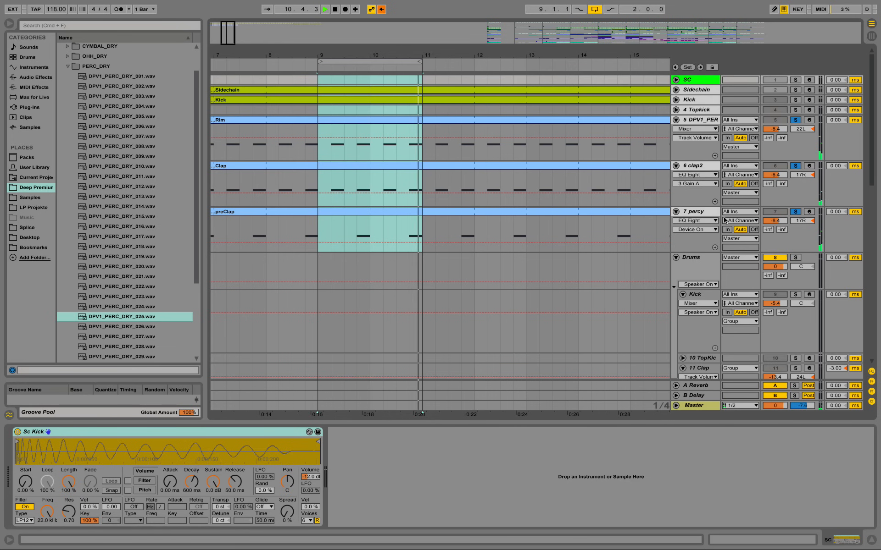
left_click(778, 216)
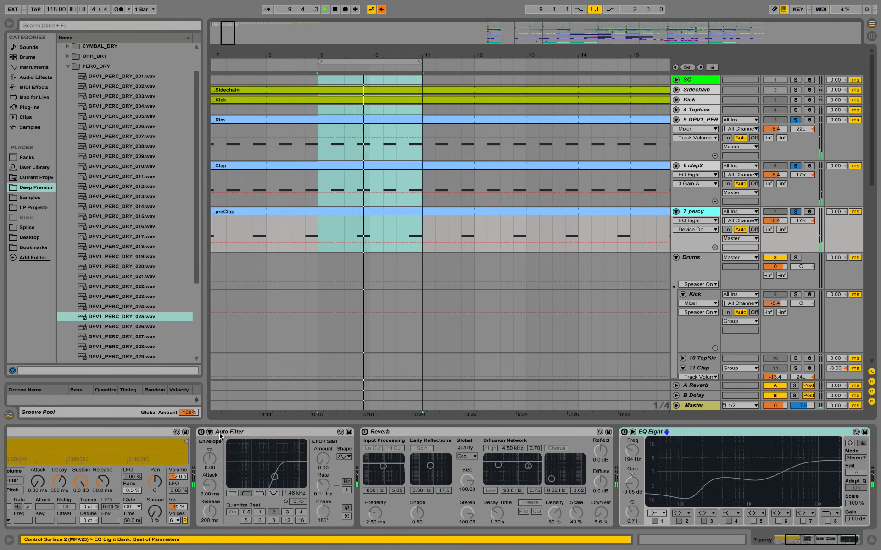
key("space")
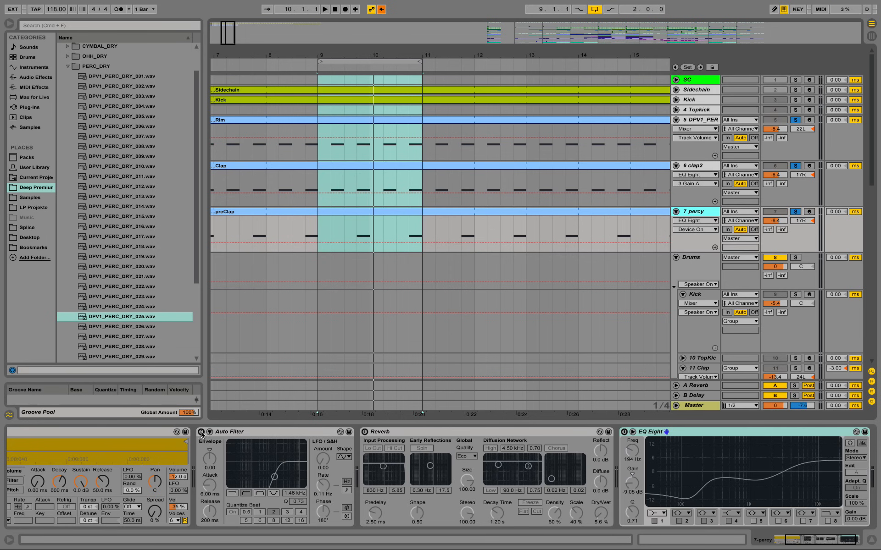
left_click(201, 433)
key("space")
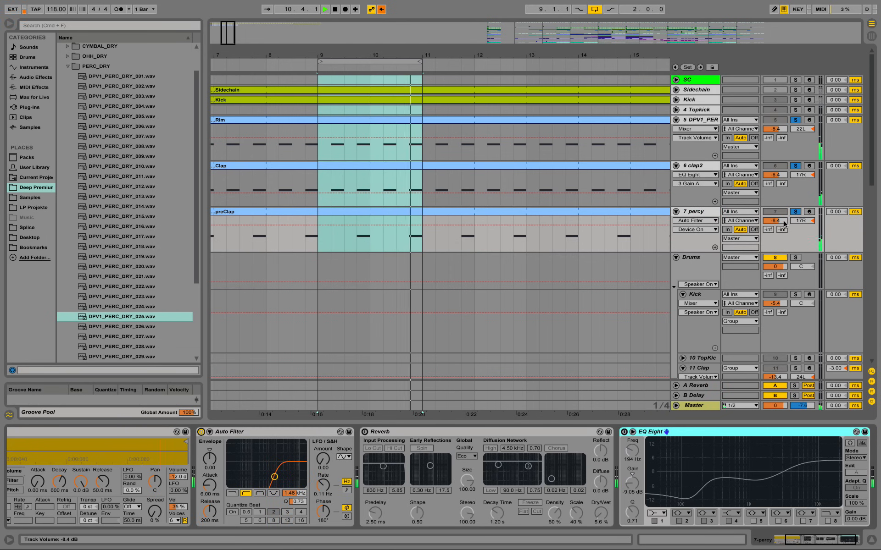
key("space")
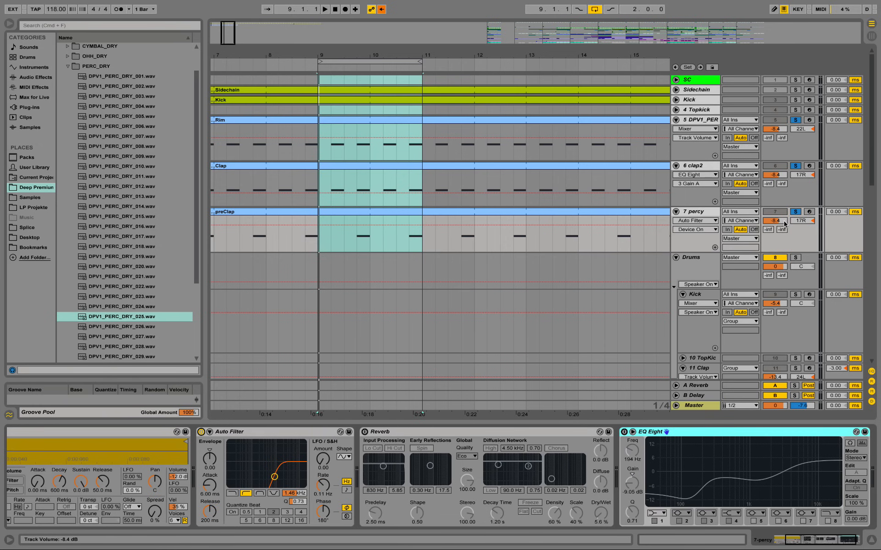
Step: Switch on the percy track's Reverb, compare the loop before and after, and check its Quality options
key("space")
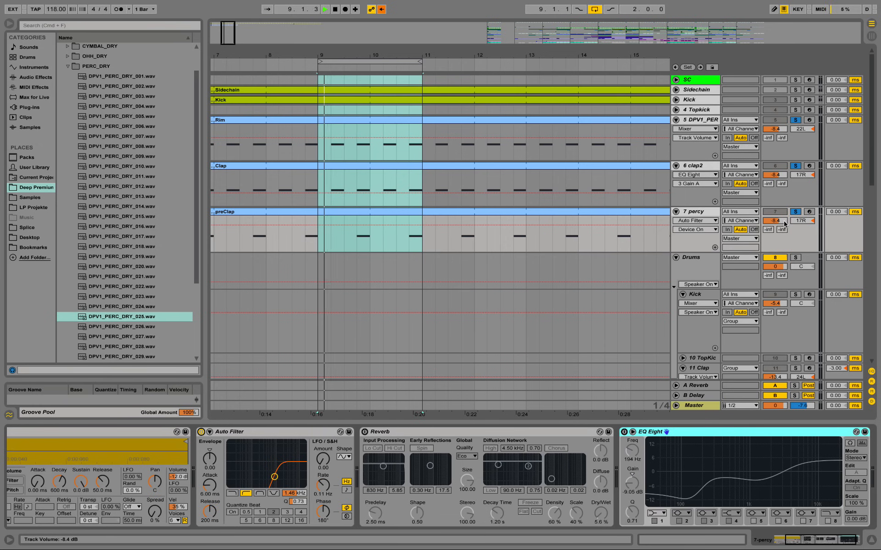
key("space")
left_click(365, 432)
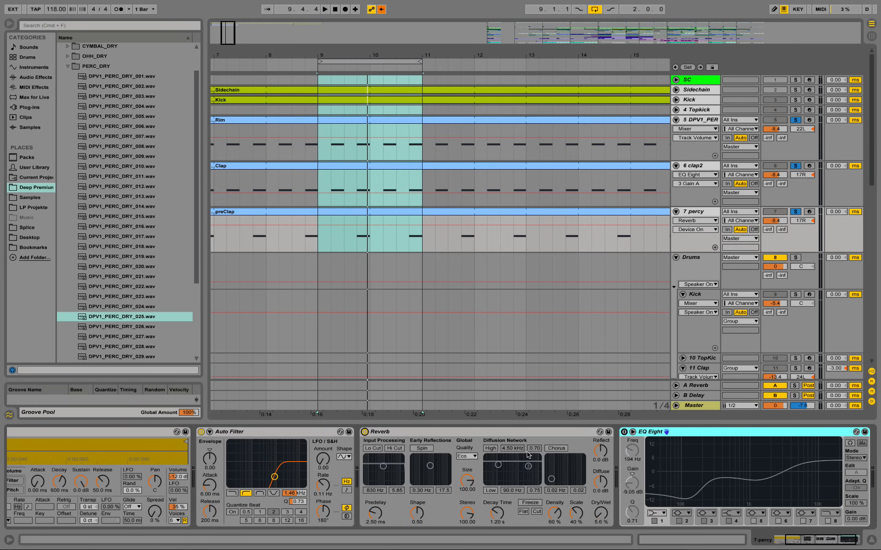
key("space")
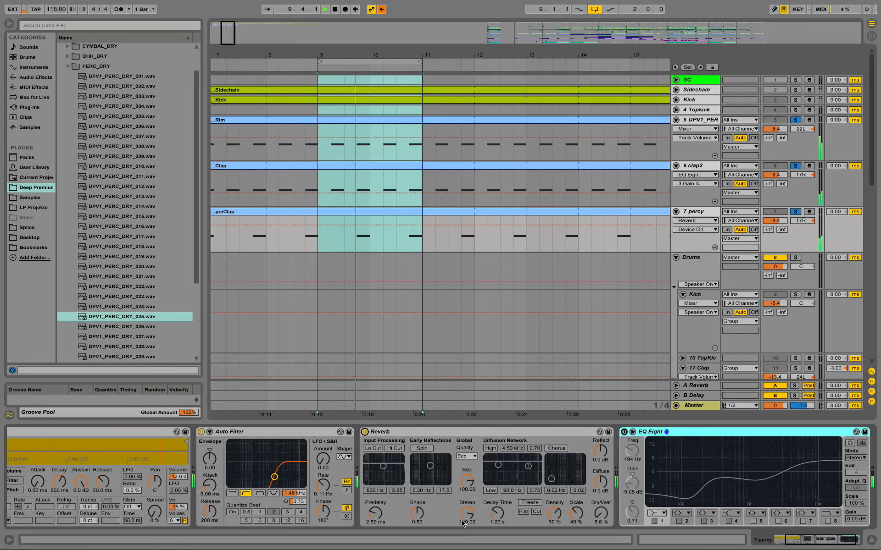
key("space")
left_click(467, 456)
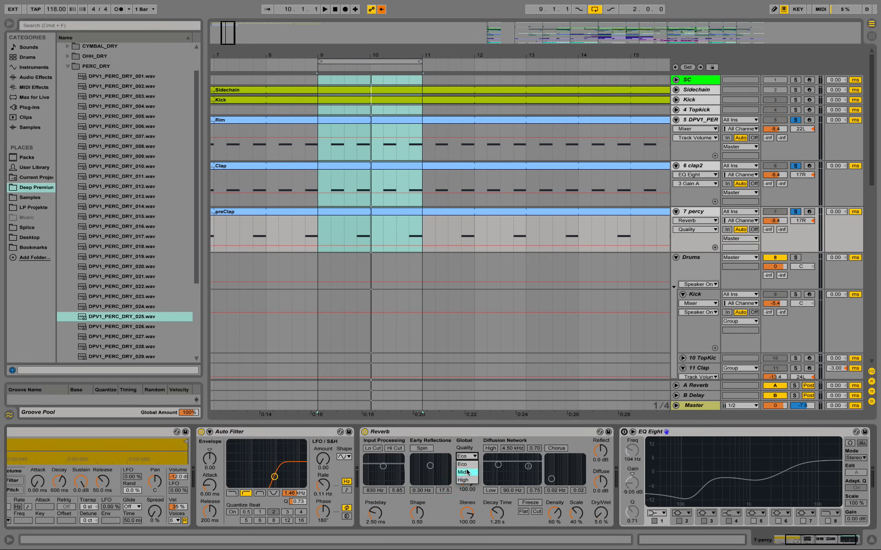
left_click(464, 444)
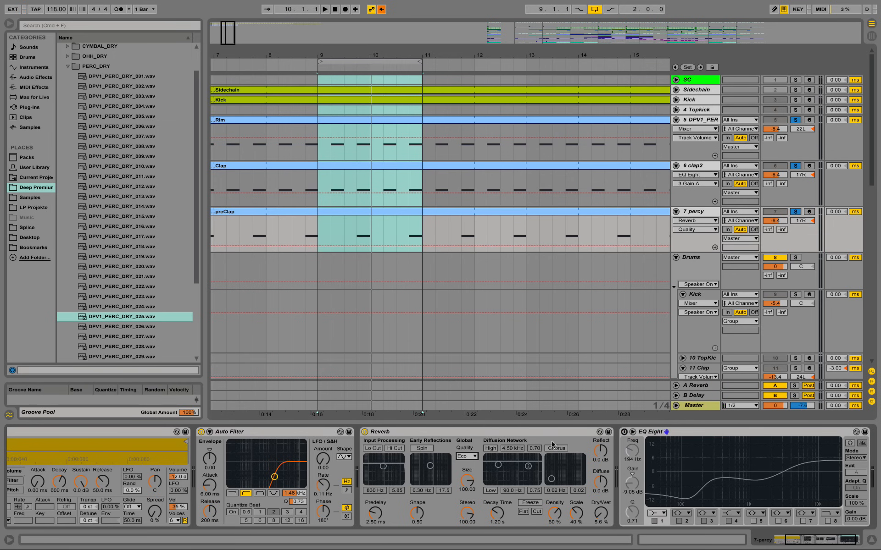
Step: Switch on the percy track's EQ Eight, audition the loop with it and select its band 4
left_click(624, 432)
left_click(686, 431)
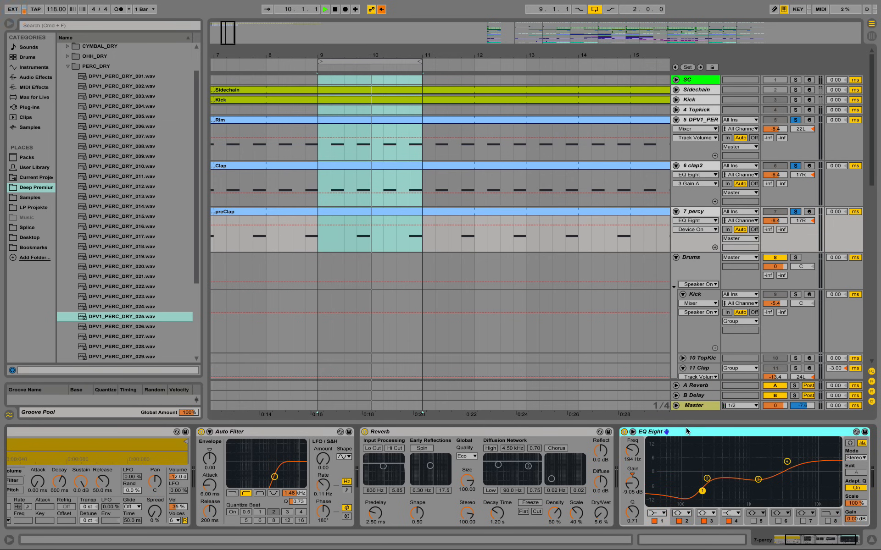
key("space")
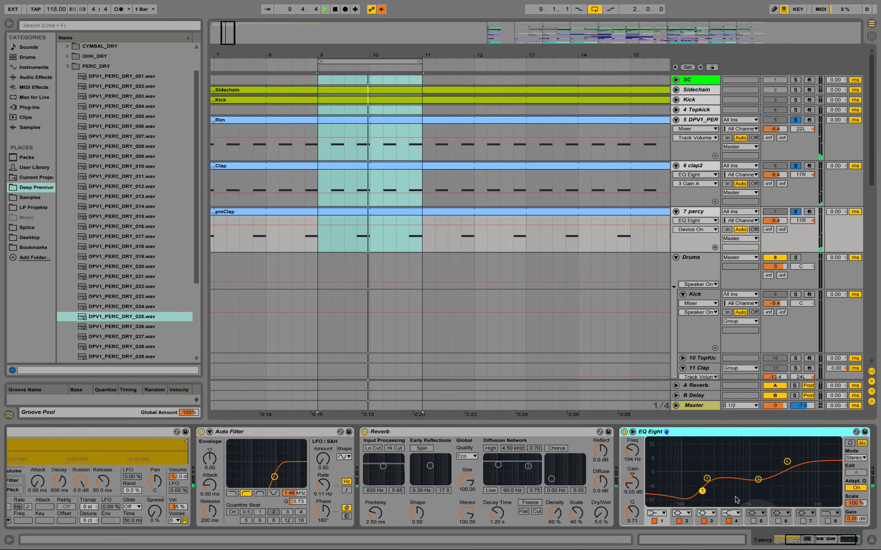
left_click(785, 464)
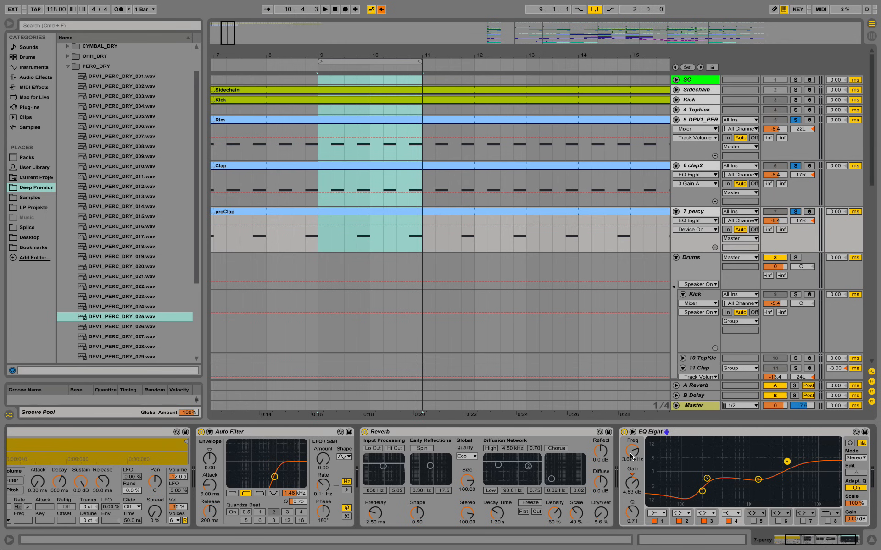
key("space")
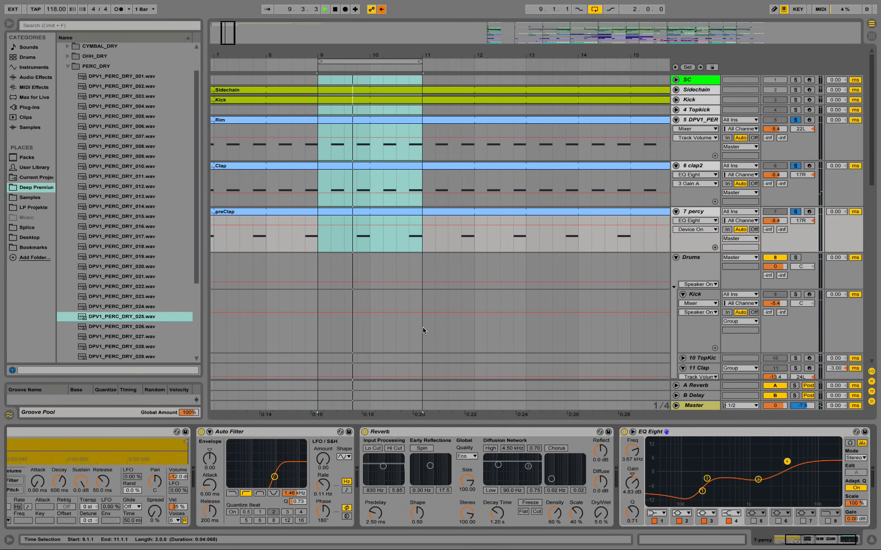
key("space")
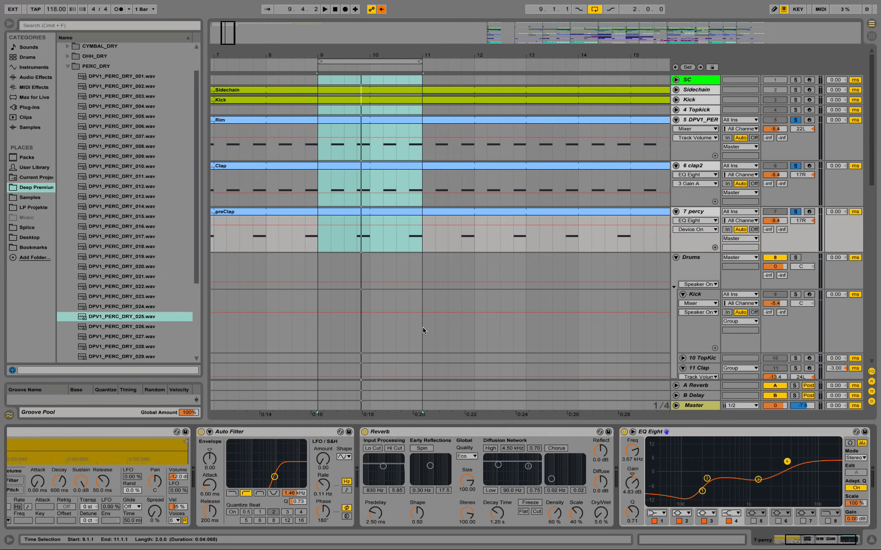
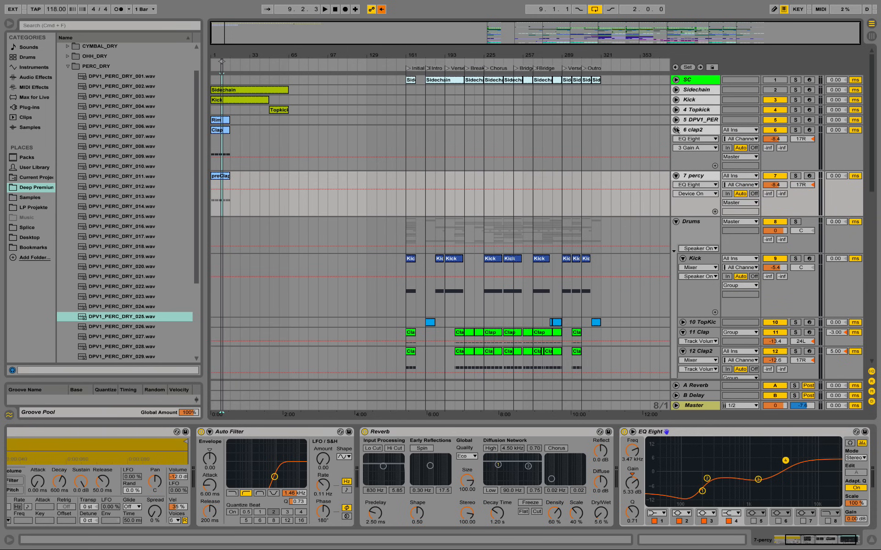
Step: Collapse the clap2 and percy tracks, play the pick track's clip in the Initial 8Bar Loop and expand that track
left_click(676, 130)
scroll(695, 237, "down", 5)
left_click(695, 236)
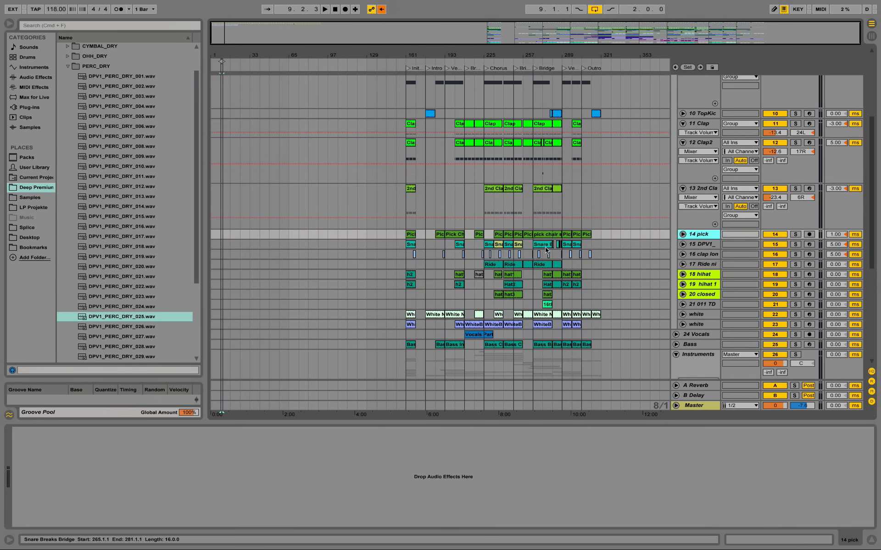
left_click(409, 237)
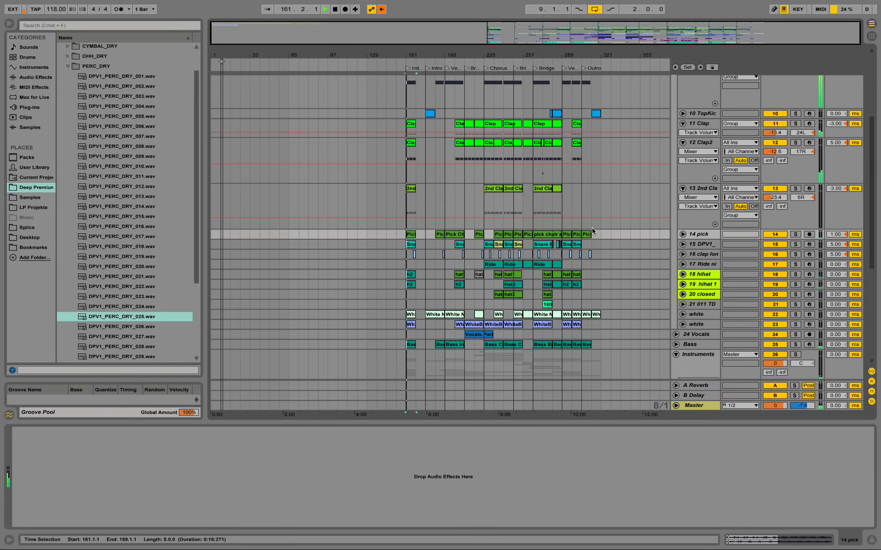
key("space")
left_click(682, 234)
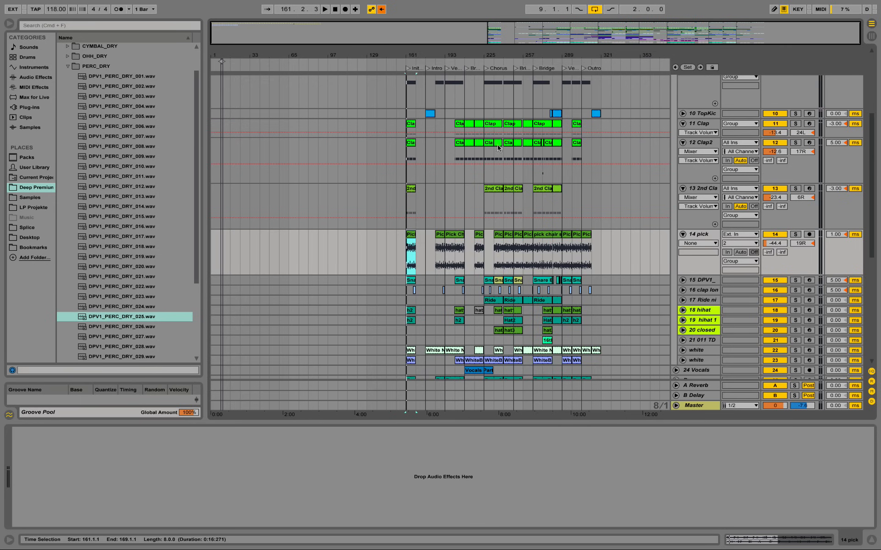
Step: Solo the pick track and audition its Pick Chair Scratch clip with the track volume temporarily raised to about -8.8 dB
key("z")
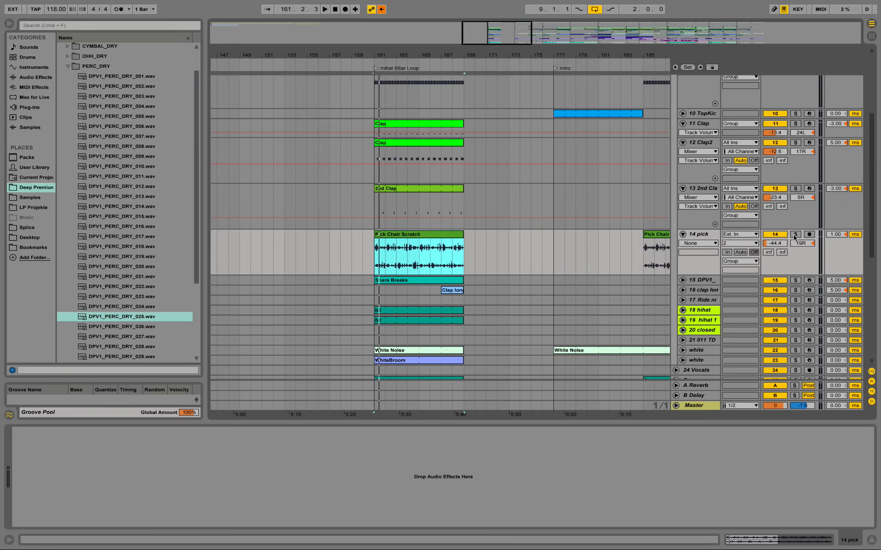
left_click(796, 234)
key("space")
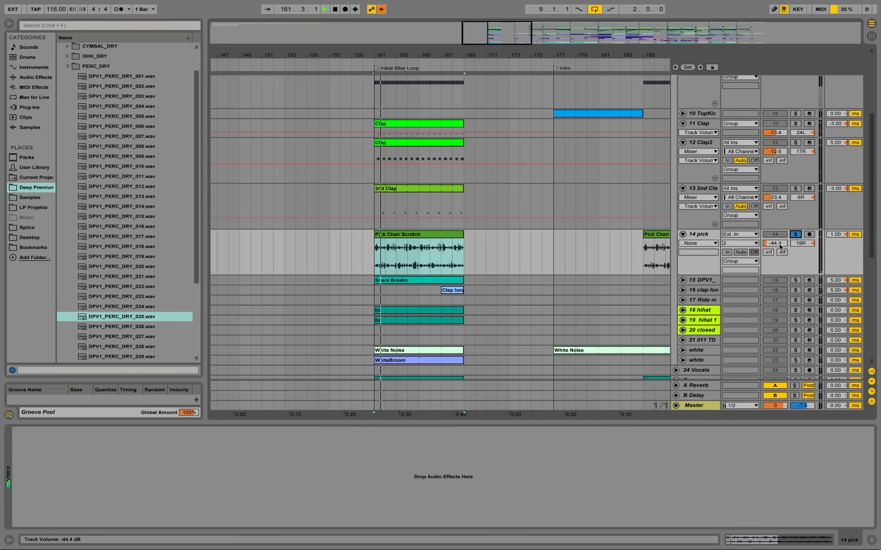
left_click_drag(781, 239, 780, 215)
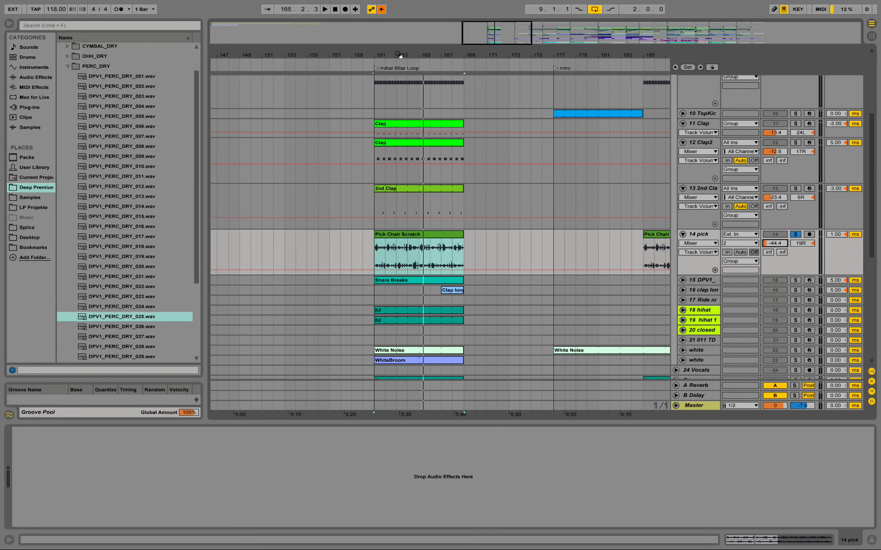
Step: Copy the Pick Chair Scratch clip from the Initial 8Bar Loop and insert a new audio track below percy
left_click_drag(399, 55, 228, 61)
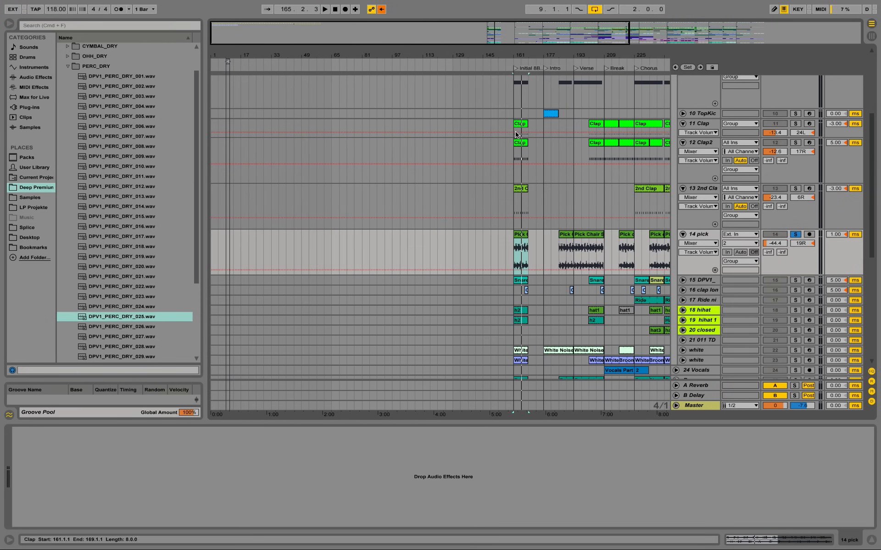
left_click(521, 236)
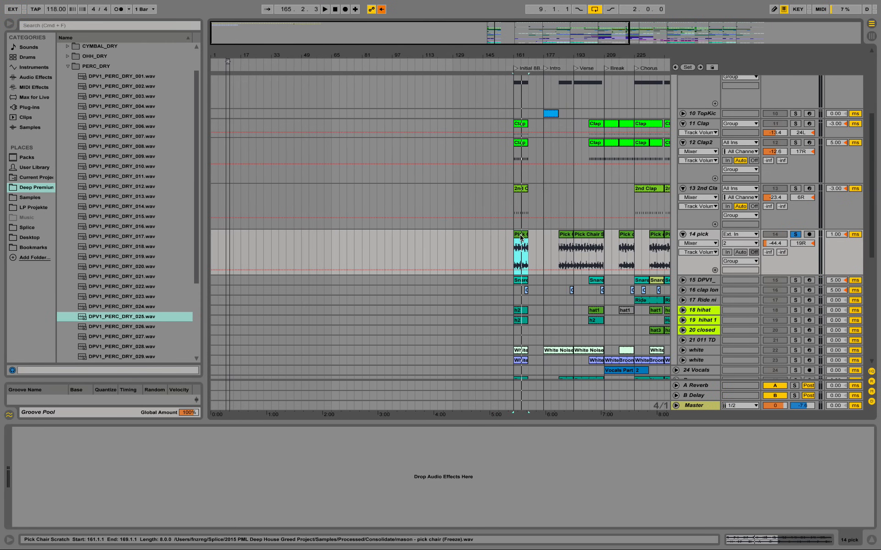
scroll(365, 225, "up", 5)
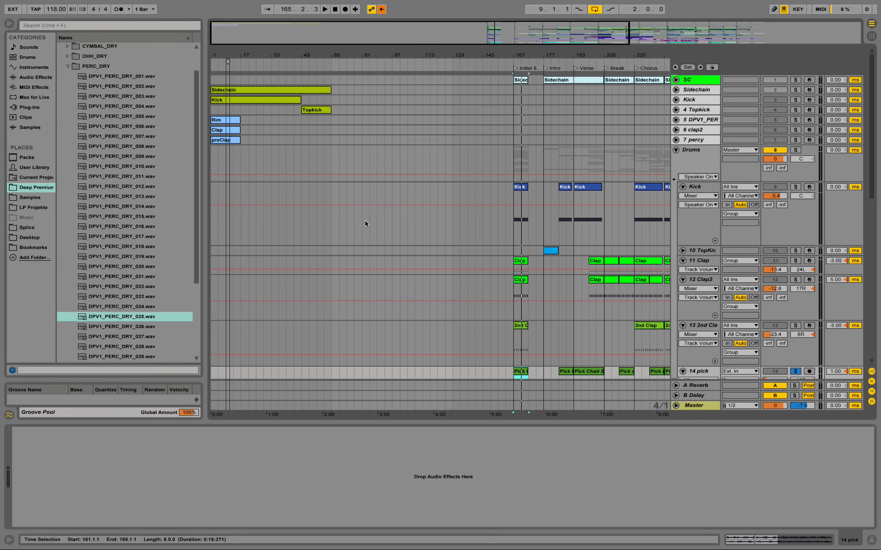
right_click(699, 142)
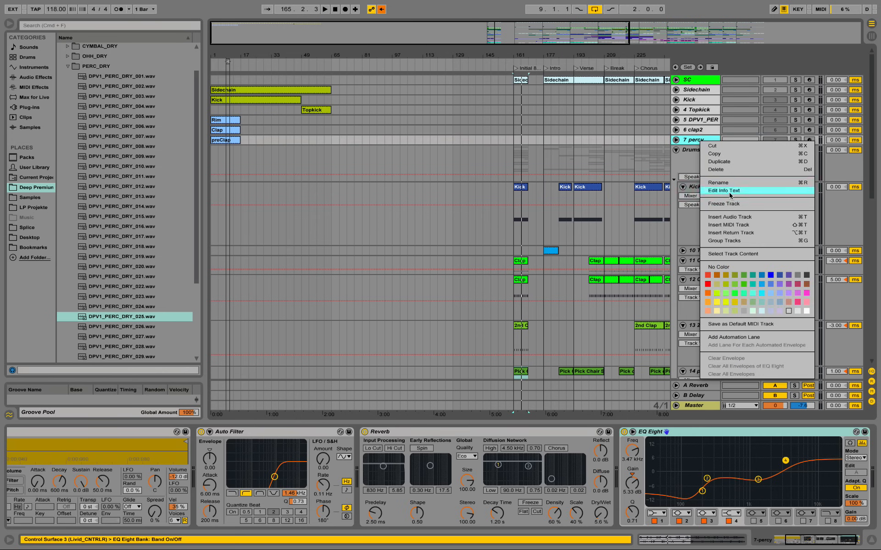
key("Escape")
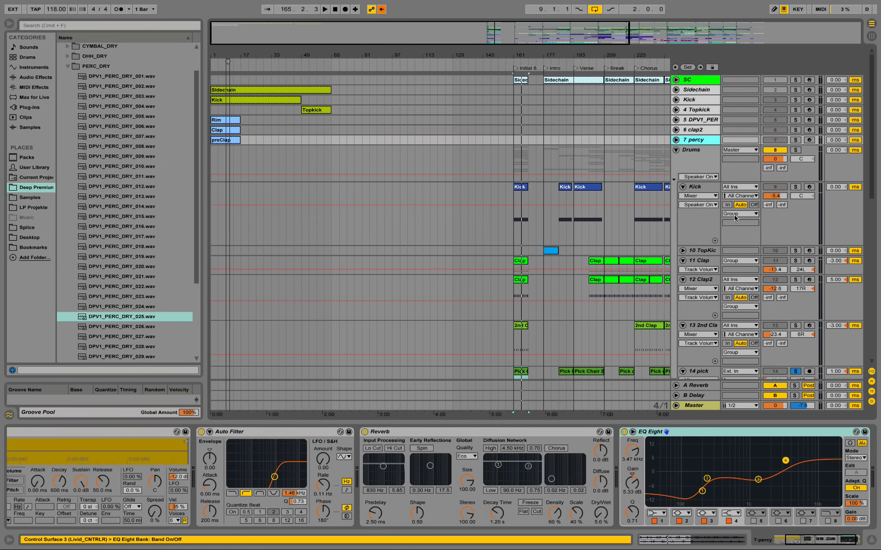
key("ctrl+t")
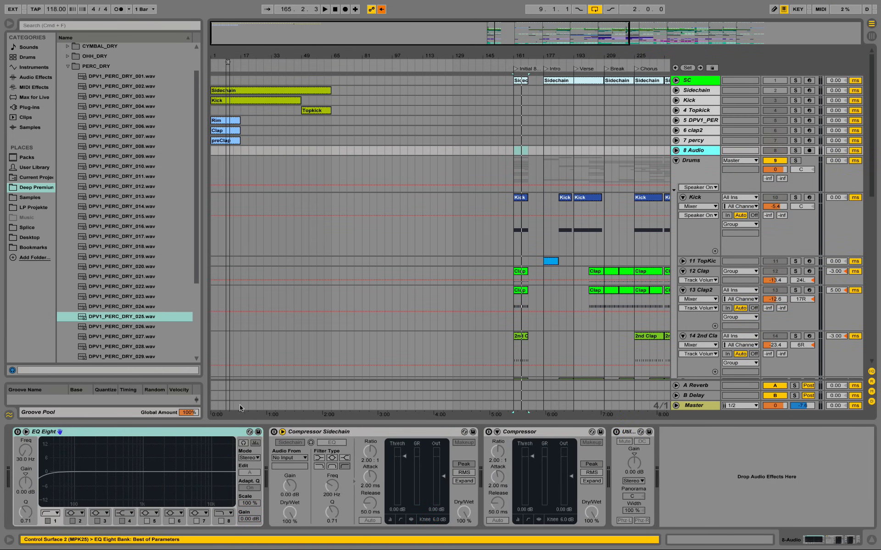
Step: Paste the Pick Chair Scratch clip onto the new audio track so it fills bars 1 to 17, and enlarge the track
right_click(246, 151)
left_click(258, 155)
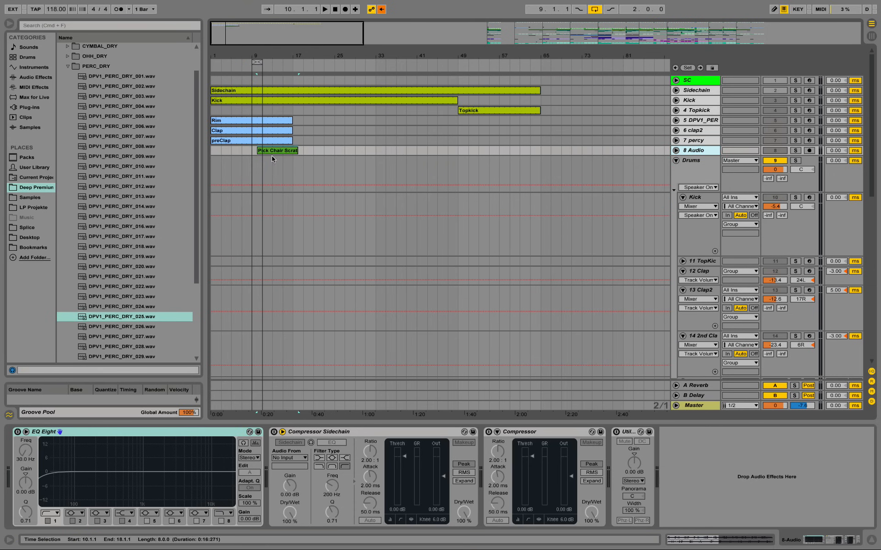
mouse_move(272, 156)
left_mouse_down()
mouse_move(225, 148)
mouse_move(282, 150)
left_mouse_up()
left_click(675, 151)
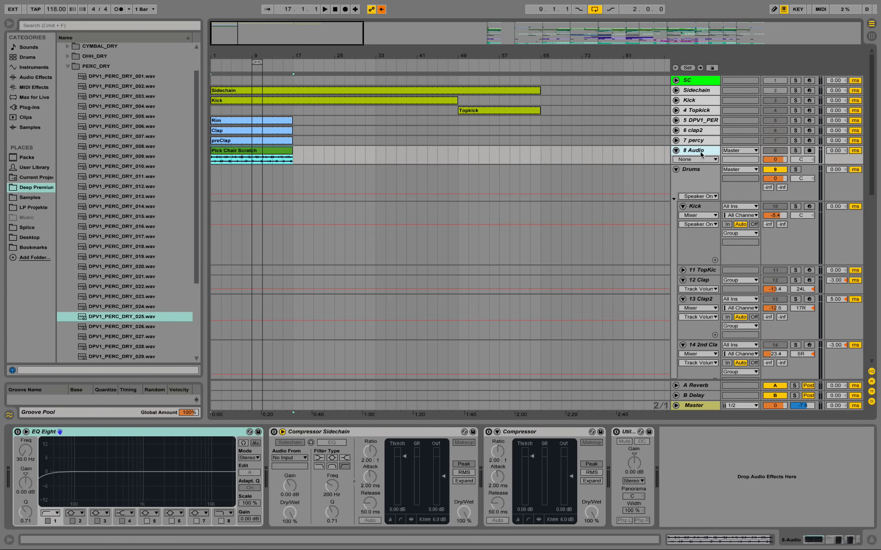
left_click_drag(706, 164, 706, 218)
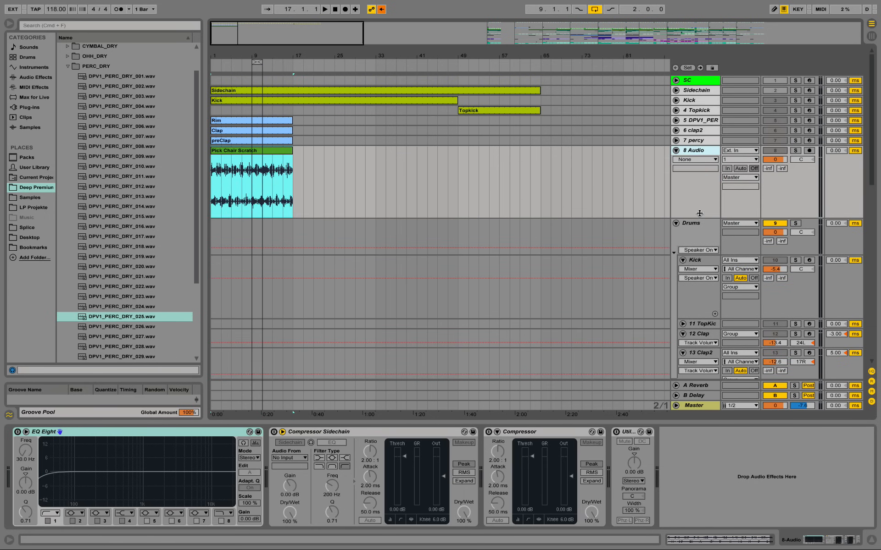
Step: Unsolo the pick track, audition the new beat from bar 9 and set the new audio track's volume to -21.6 dB
key("space")
left_click_drag(261, 53, 298, 99)
key("space")
left_click(707, 151)
left_click(776, 160)
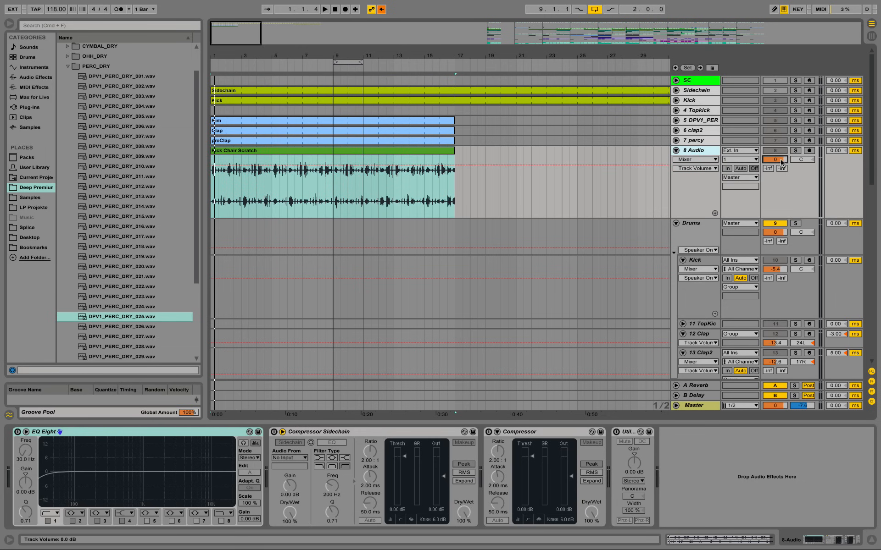
left_click_drag(782, 162, 781, 188)
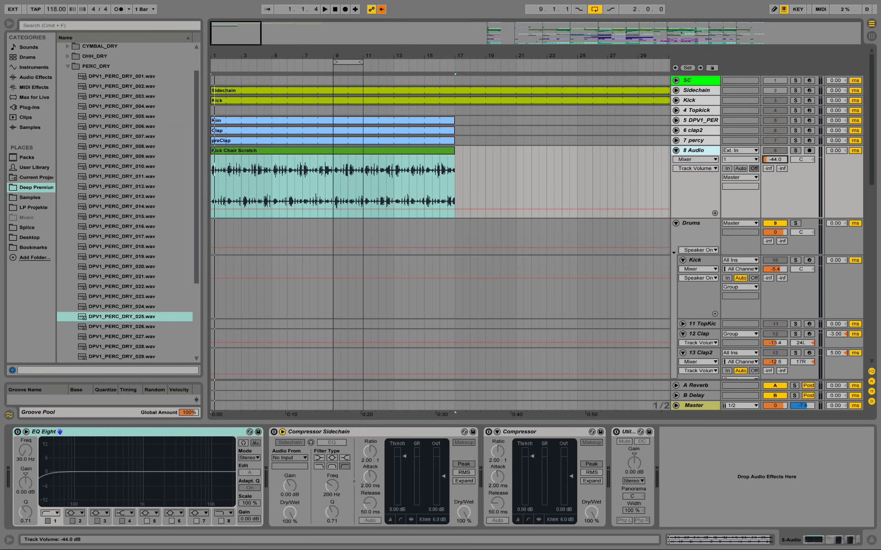
left_click(335, 191)
key("space")
left_click_drag(775, 159, 775, 148)
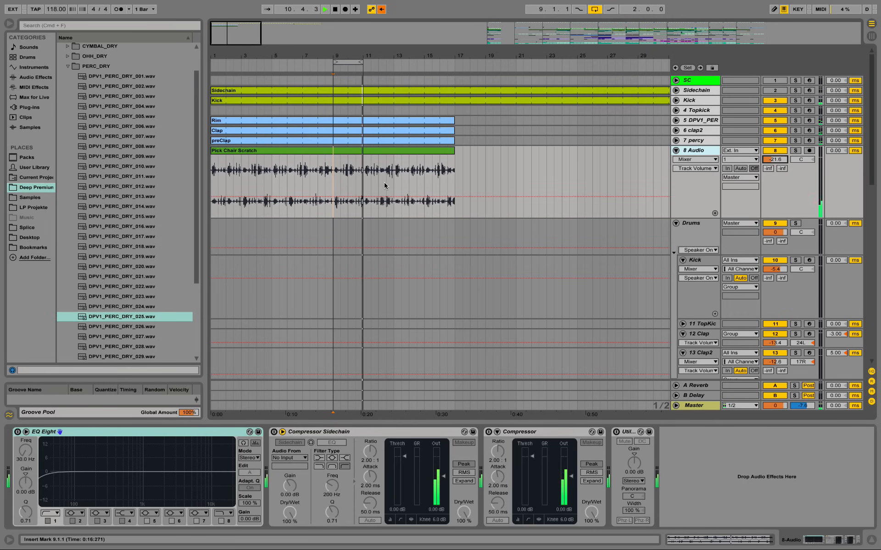
Step: Open the pasted Pick Chair Scratch clip, set its warp mode to Complex Pro and play it
left_click(359, 153)
double_click(359, 152)
key("space")
left_click(116, 489)
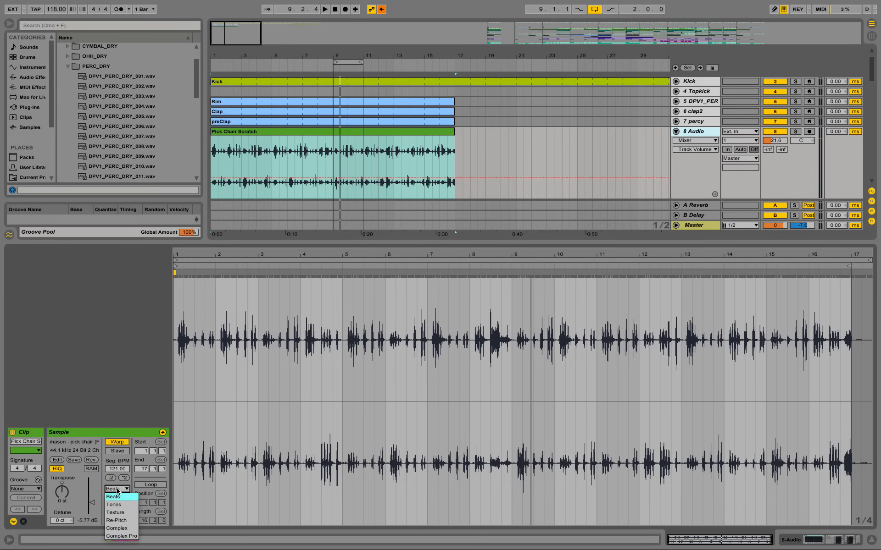
left_click(123, 536)
key("space")
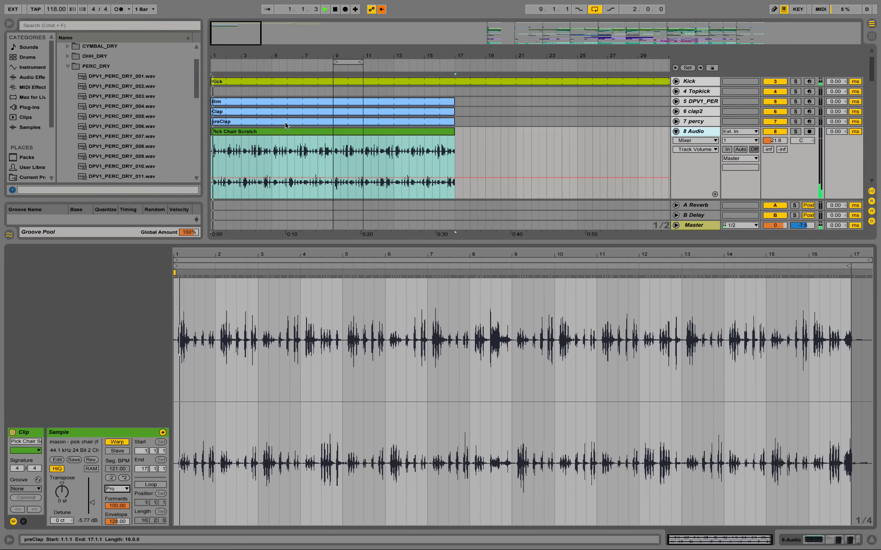
Step: Stop playback, look at the new track's device chain and review the clip's available warp modes
left_click(821, 540)
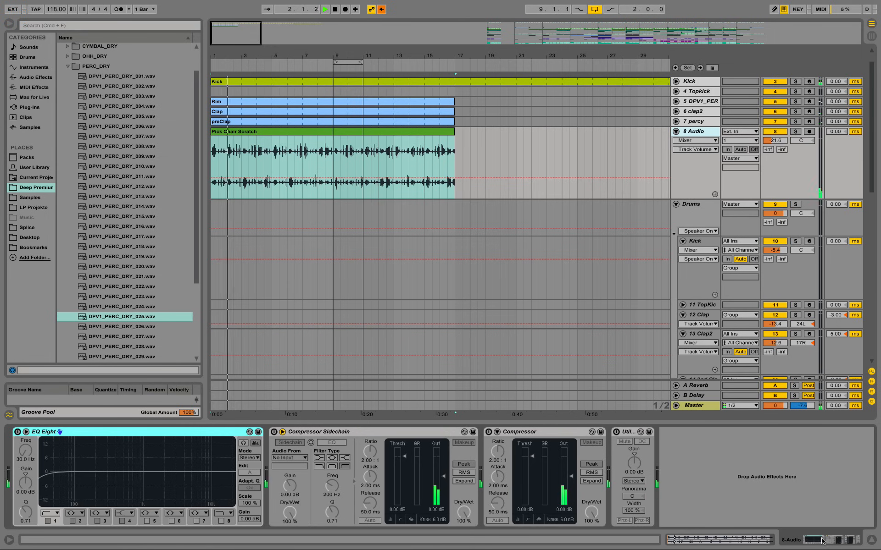
key("space")
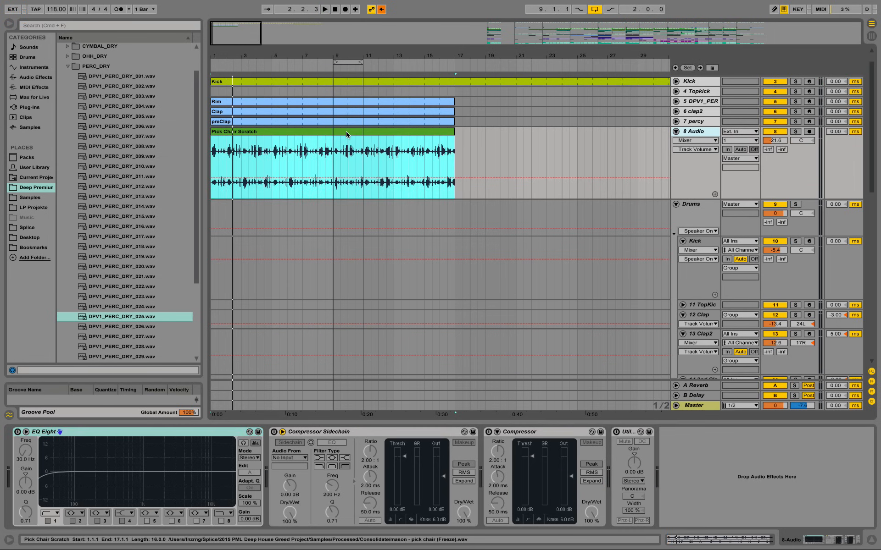
double_click(346, 131)
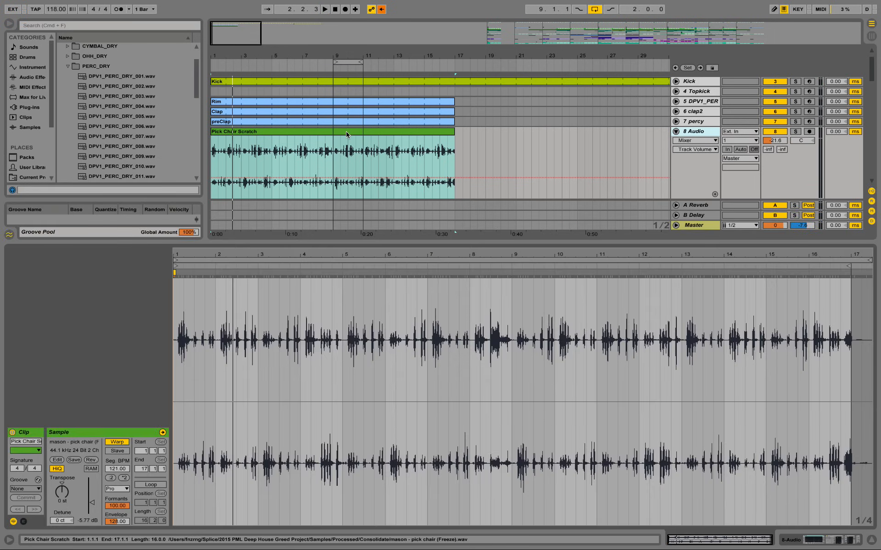
left_click(119, 489)
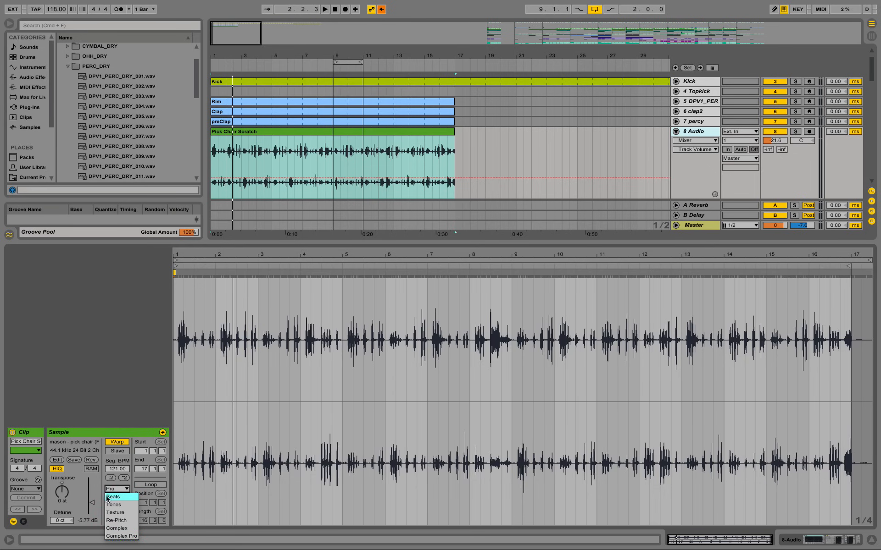
left_click(94, 434)
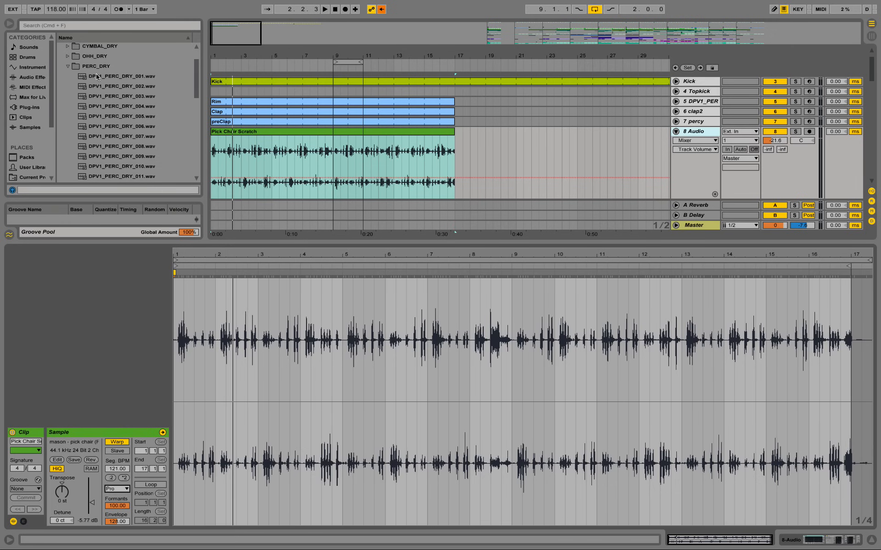
Step: Play the beat from bar 9, hide the clip details and lower the new audio track's volume to -26.4 dB
left_click(336, 165)
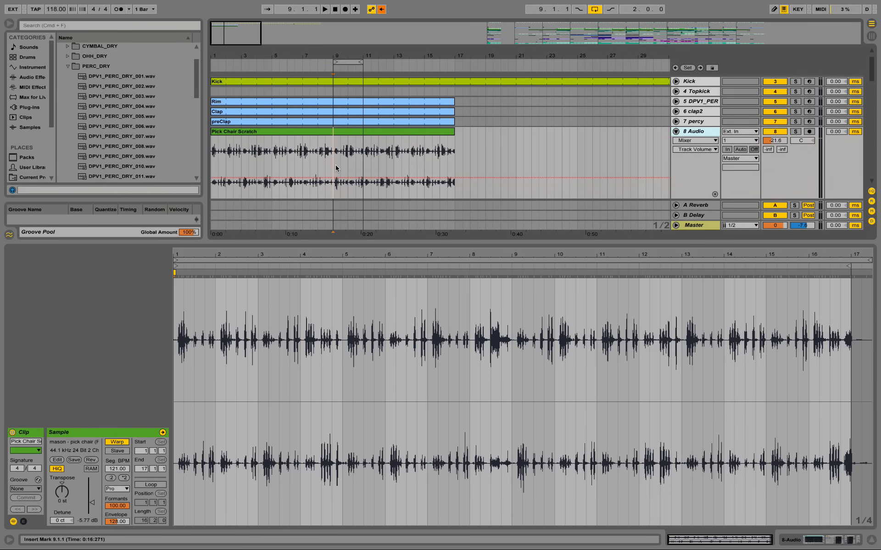
key("space")
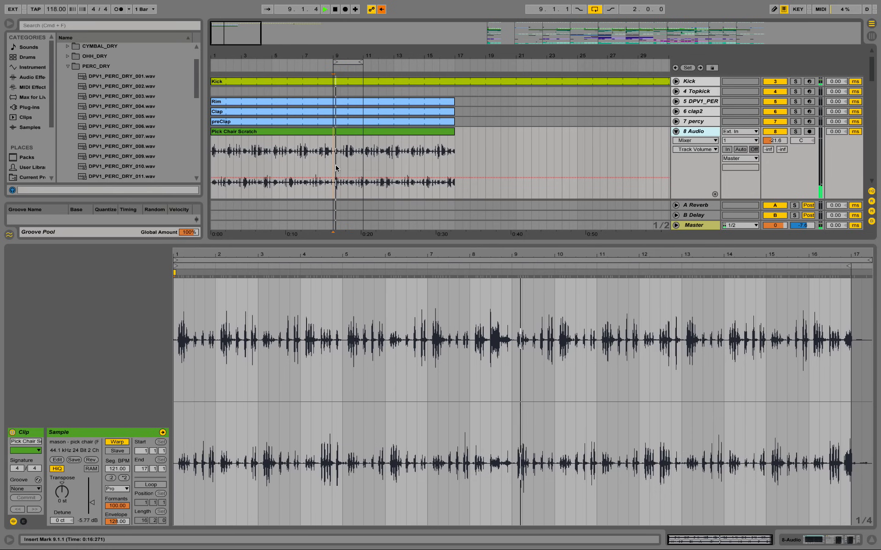
left_click(871, 541)
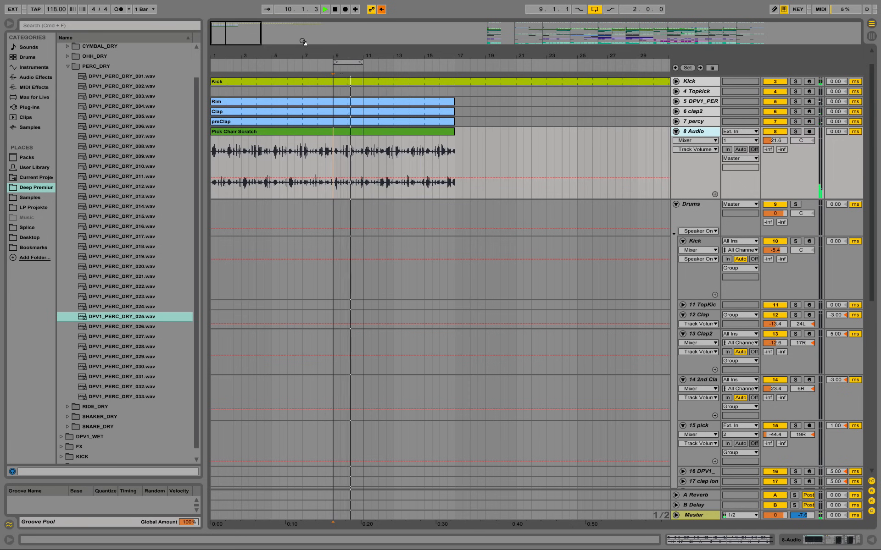
left_click_drag(343, 56, 343, 76)
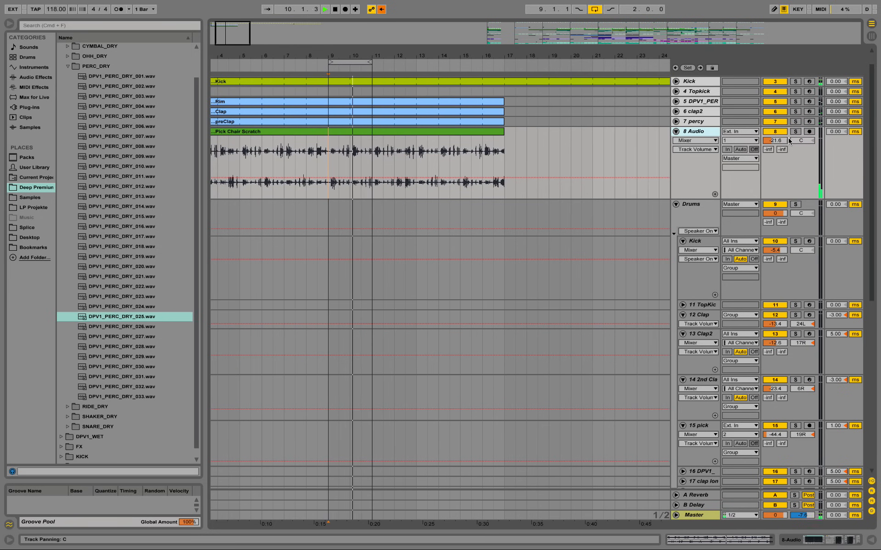
left_click_drag(775, 140, 775, 147)
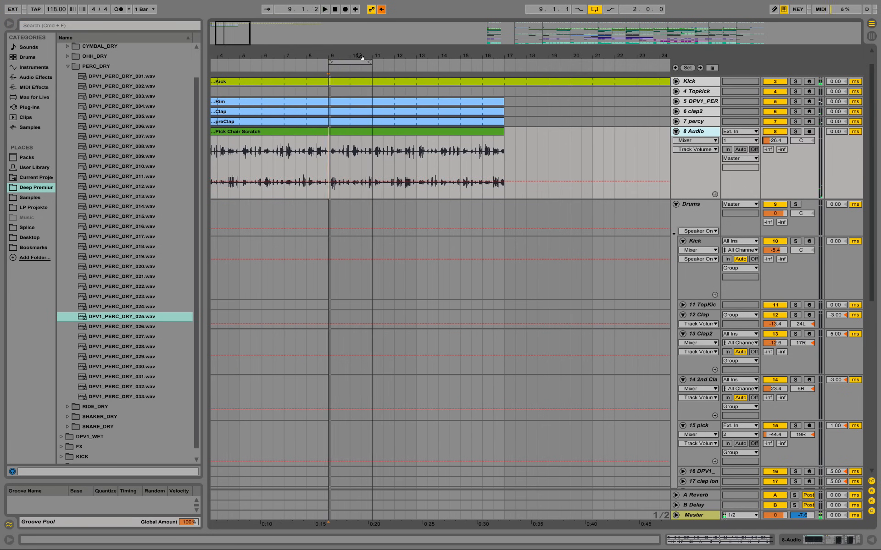
key("space")
Step: Expand the DPV1_SNARE track in the finished arrangement and audition its Verse Snare Breaks clip soloed
left_click_drag(359, 59, 359, 50)
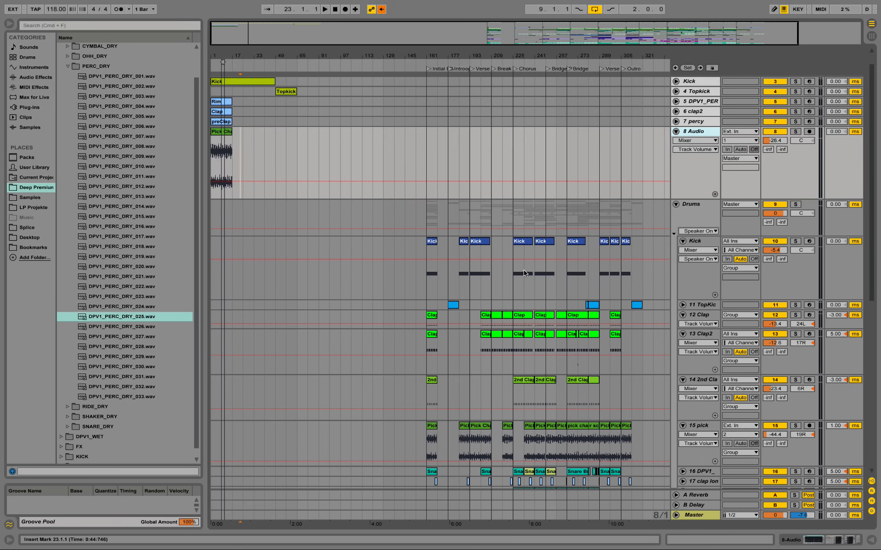
scroll(521, 320, "down", 5)
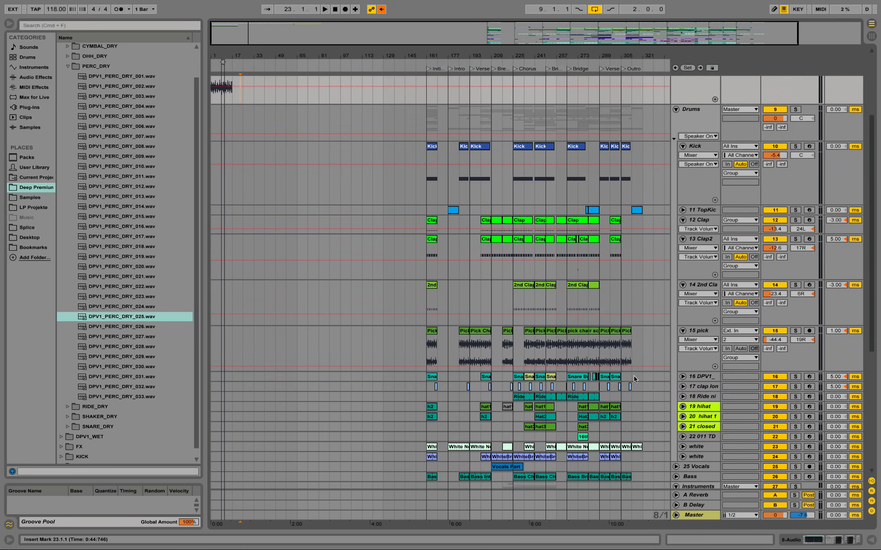
left_click(682, 377)
left_click(487, 377)
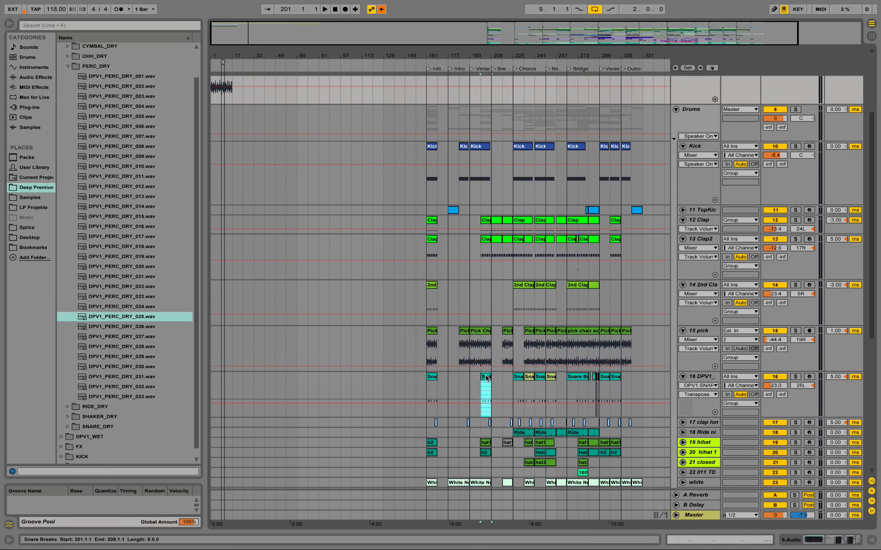
key("space")
left_click(794, 377)
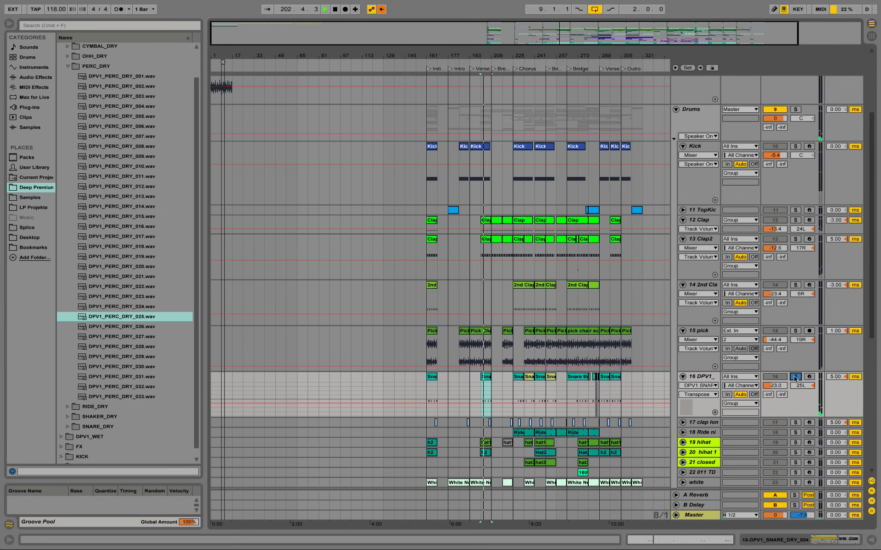
Step: Unsolo the DPV1_SNARE track and copy its chorus snare break clips from bar 225 to bar 249
left_click(795, 378)
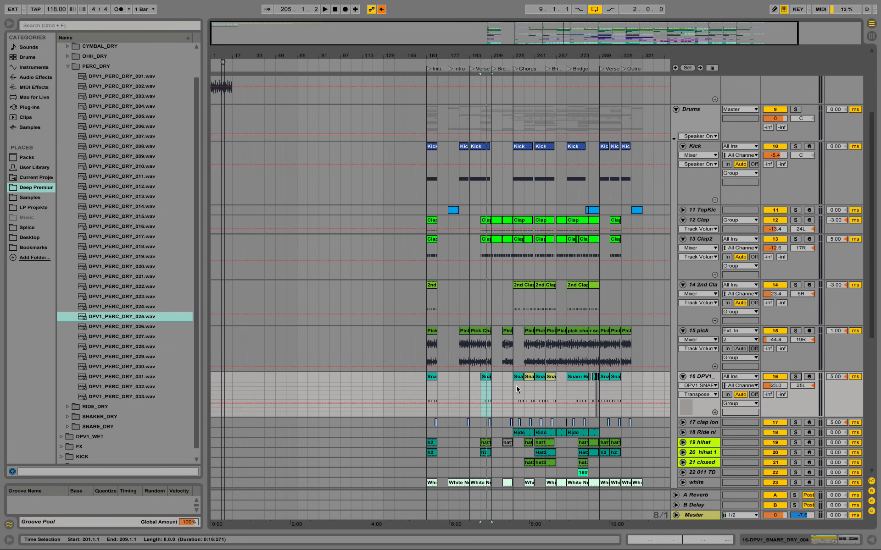
left_click_drag(514, 389, 545, 389)
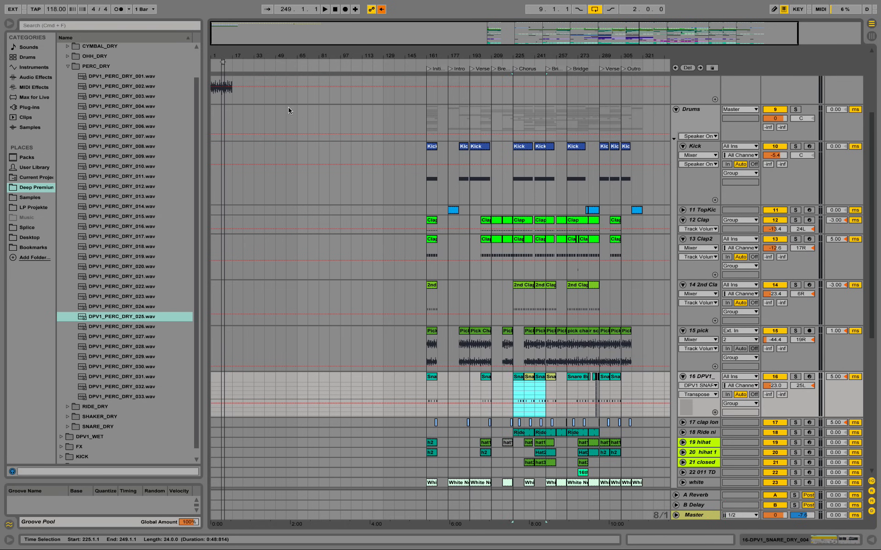
Step: Insert a new MIDI track below the Pick Chair Scratch audio track, paste the copied snare breaks at bar 1 and expand the track
scroll(704, 198, "up", 4)
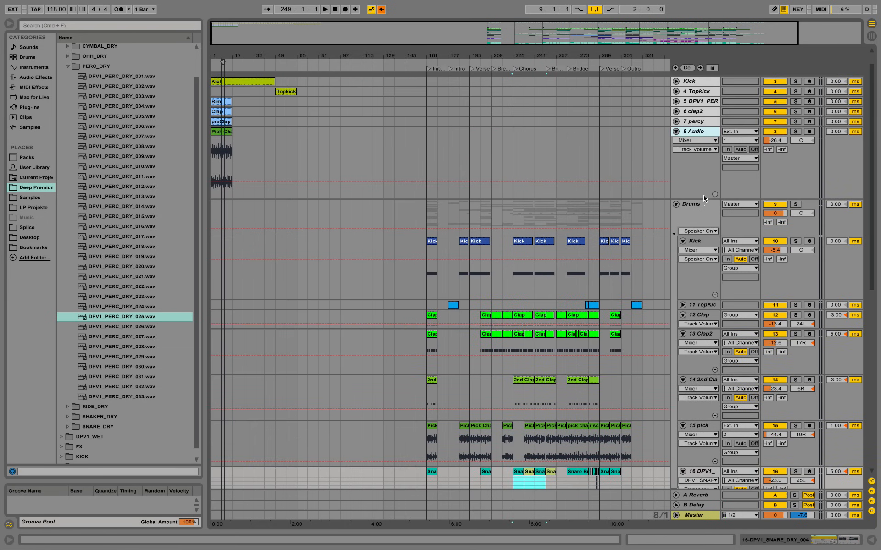
right_click(694, 133)
left_click(746, 217)
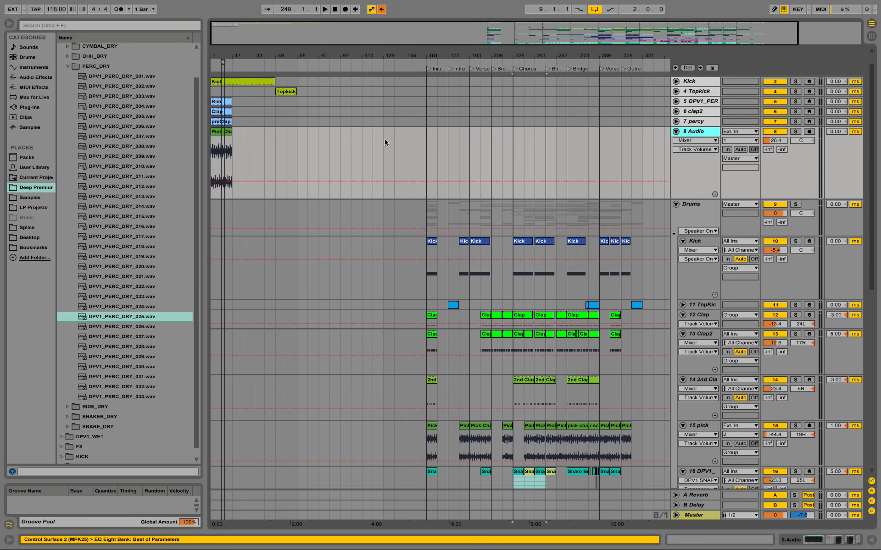
left_click_drag(219, 51, 213, 216)
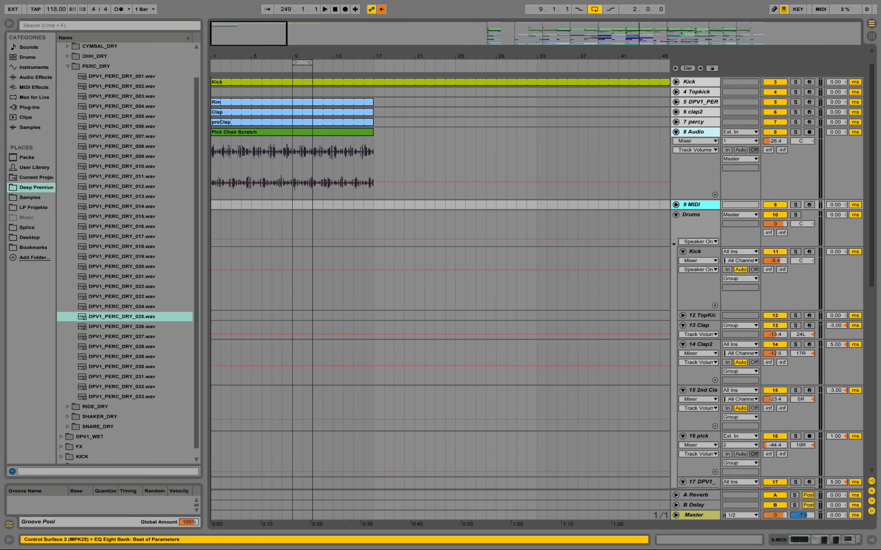
right_click(212, 207)
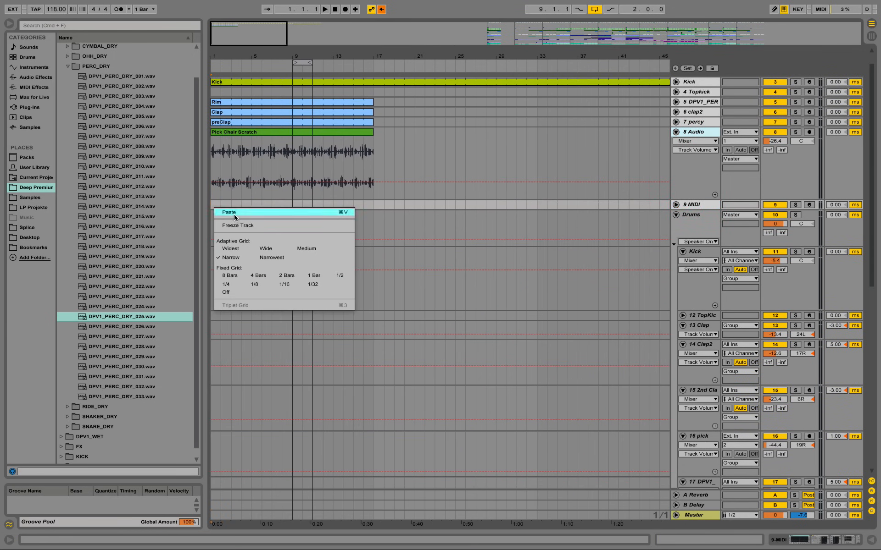
left_click(234, 213)
left_click(676, 205)
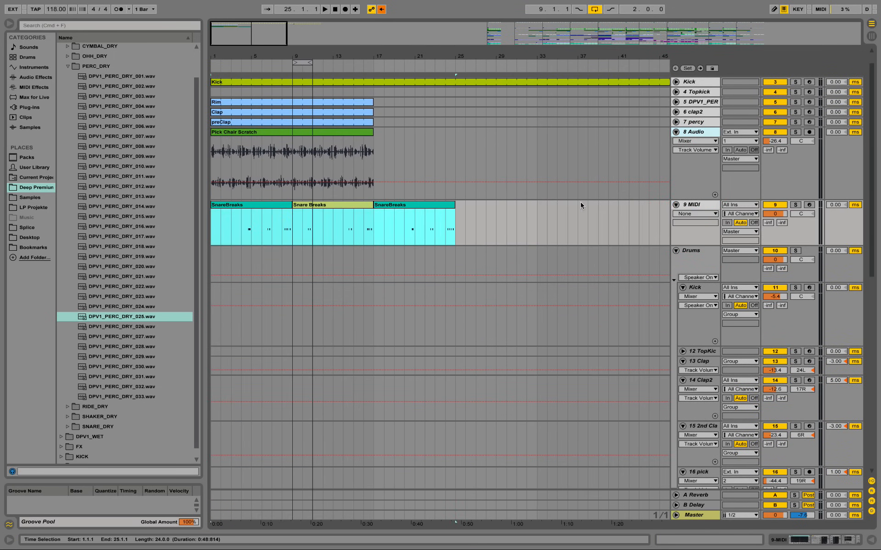
Step: Review the device chain of the original DPV1_SNARE track and compare it with the new MIDI track's chain
scroll(707, 232, "down", 5)
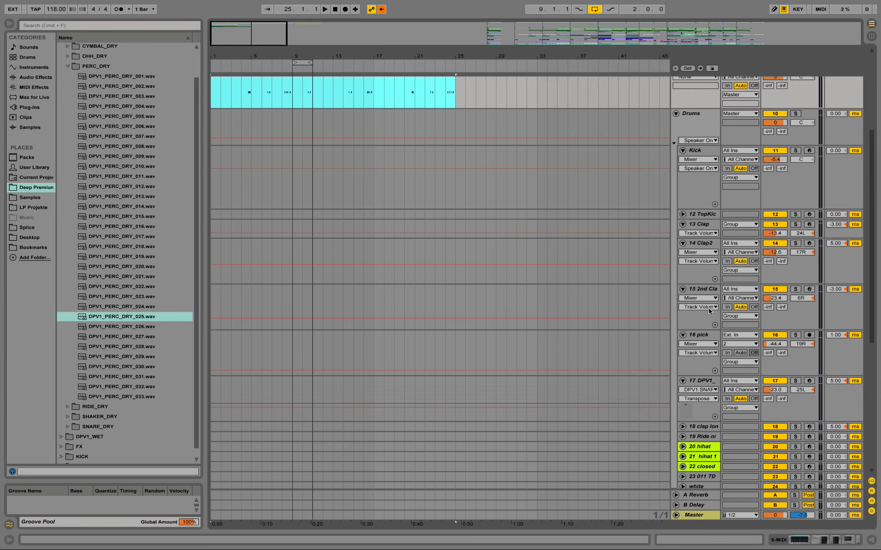
double_click(707, 382)
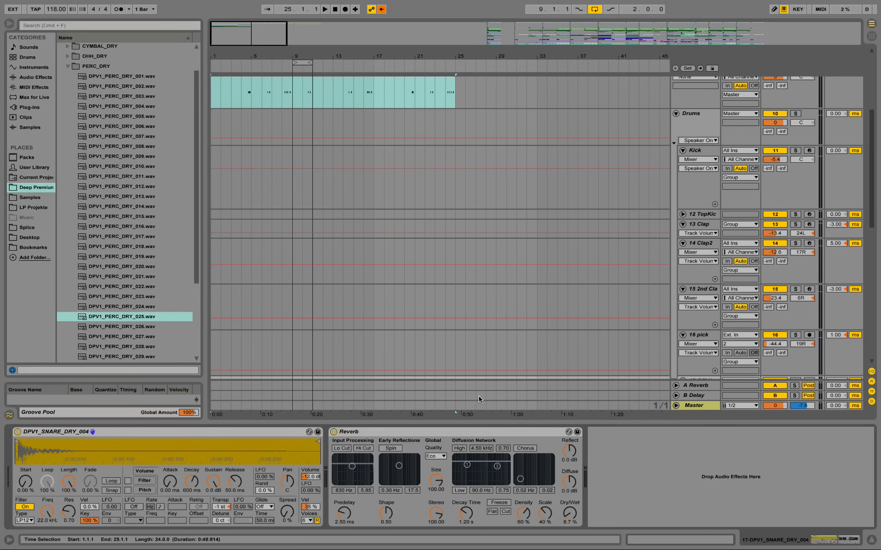
scroll(422, 286, "up", 5)
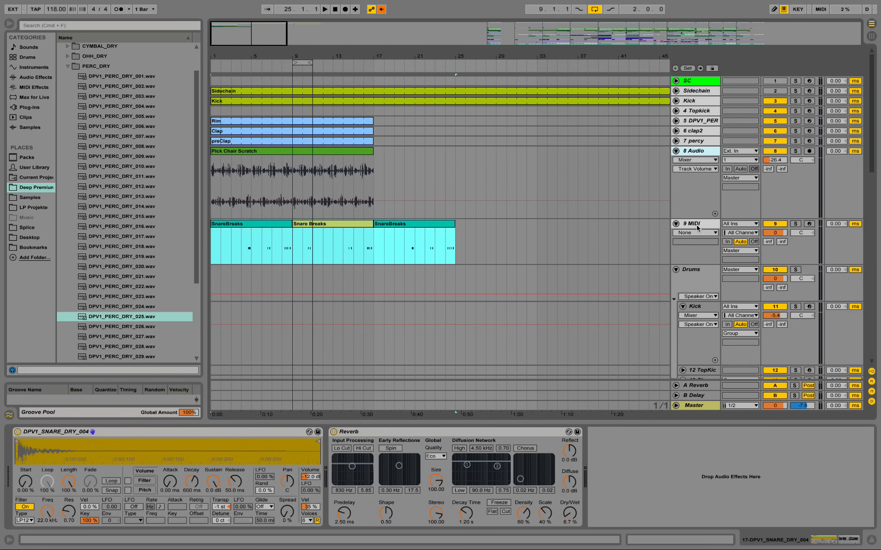
left_click(696, 225)
left_click(68, 66)
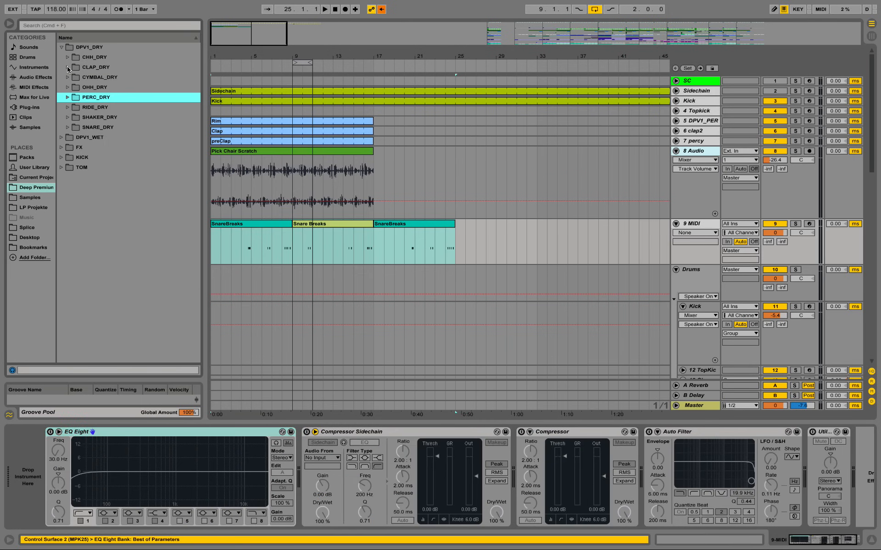
scroll(559, 270, "down", 4)
scroll(558, 267, "down", 6)
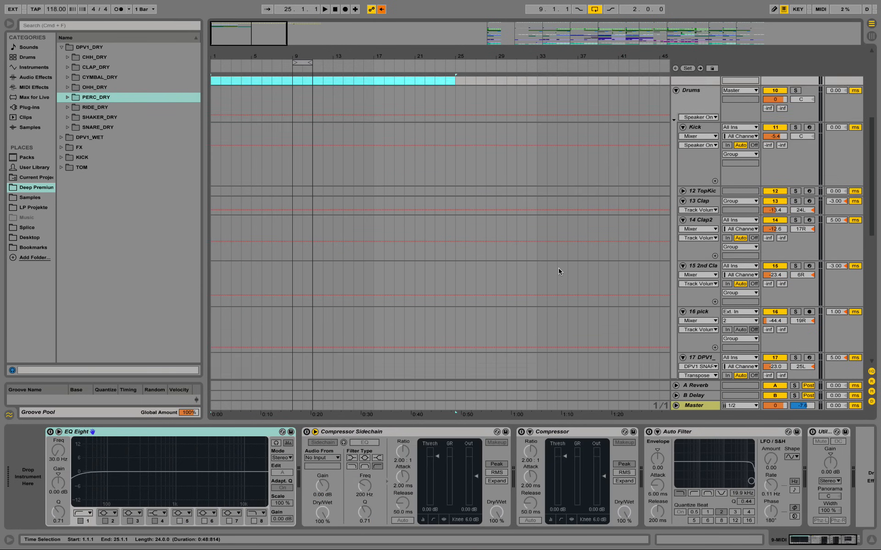
left_click(705, 318)
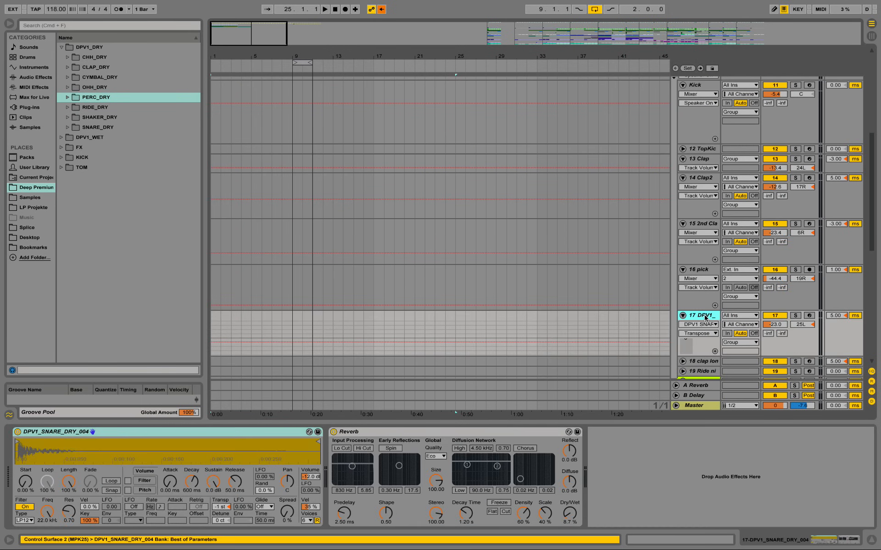
Step: Load DPV1_SNARE_DRY_004.wav from the SNARE_DRY folder as the new MIDI track's instrument, and fold its EQ Eight and Compressor Sidechain
scroll(529, 236, "up", 10)
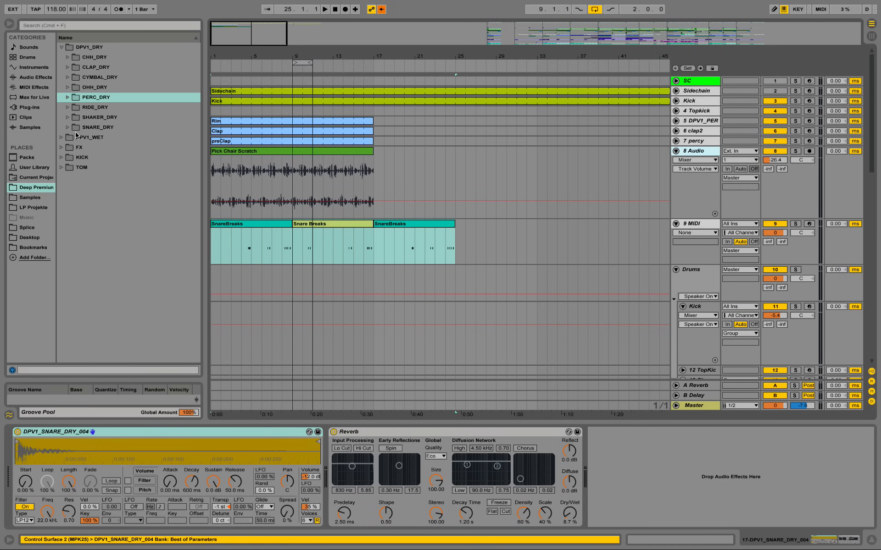
left_click(67, 127)
left_click(131, 167)
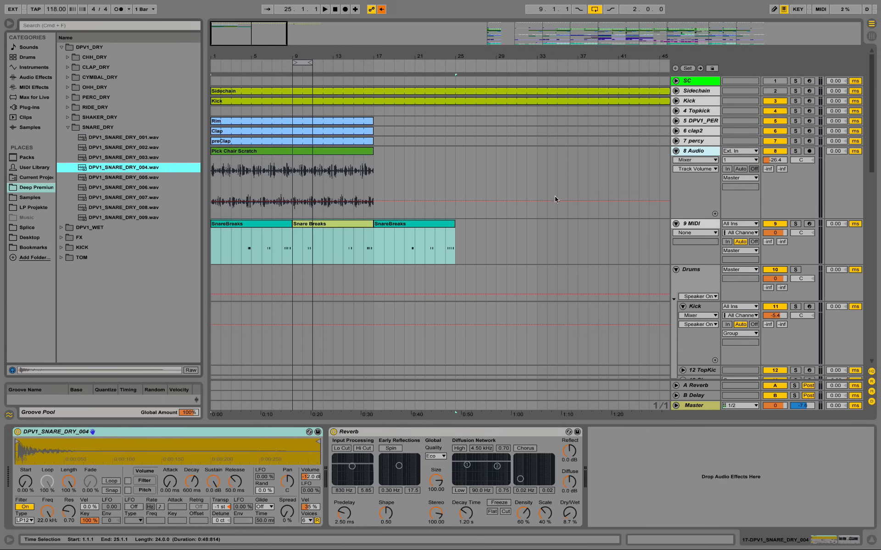
left_click(703, 226)
left_click_drag(105, 161, 42, 431)
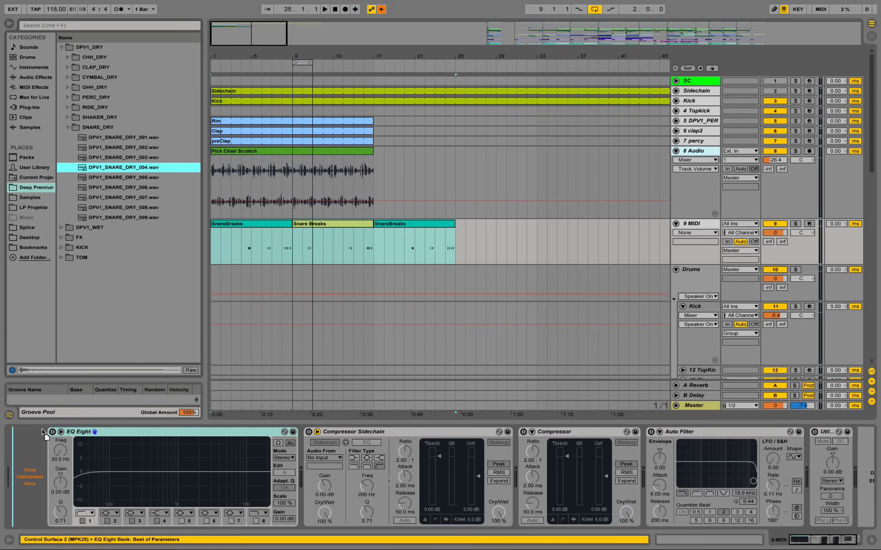
double_click(430, 433)
double_click(432, 434)
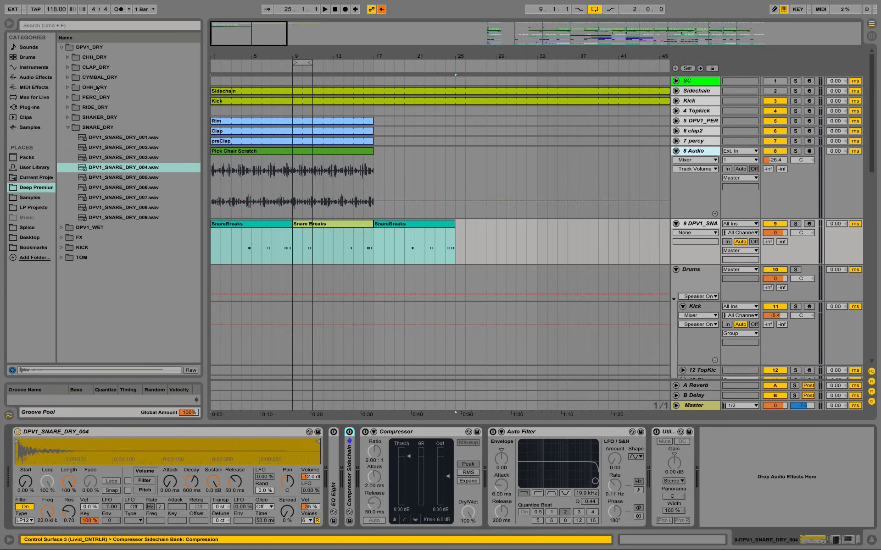
Step: Insert a Reverb after the snare sampler, with Hi Cut, Spin, High, Chorus and Cut switched off and Dry/Wet at 8.7 %
left_click(25, 78)
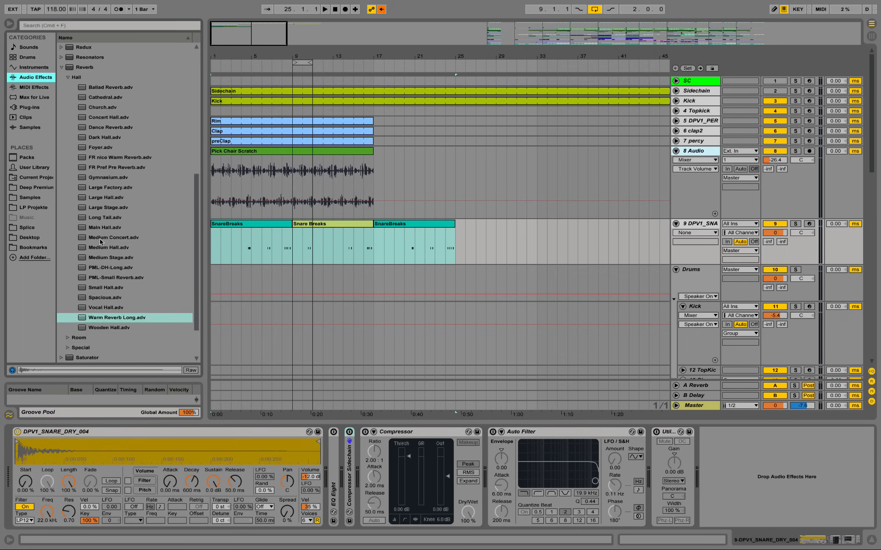
mouse_move(85, 110)
left_mouse_down()
mouse_move(328, 393)
mouse_move(332, 442)
mouse_move(343, 439)
left_mouse_up()
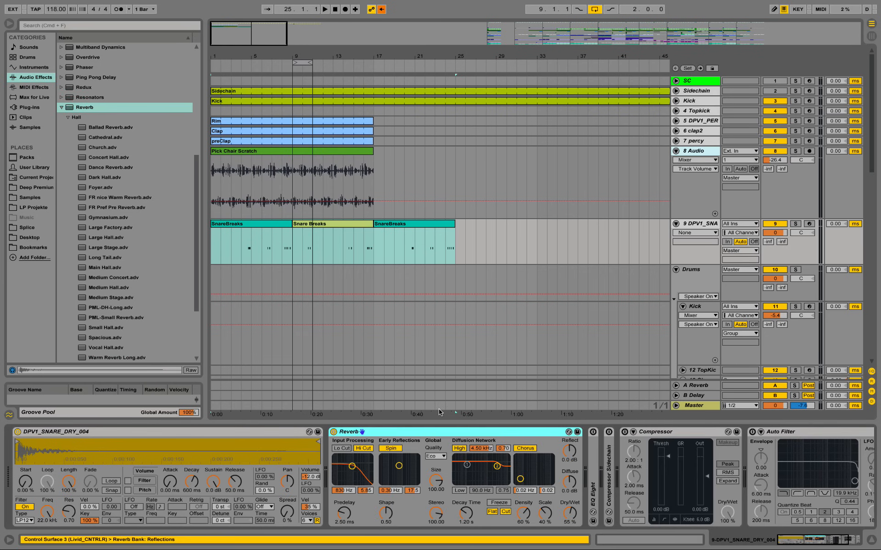
left_click(363, 451)
left_click(392, 449)
left_click(460, 449)
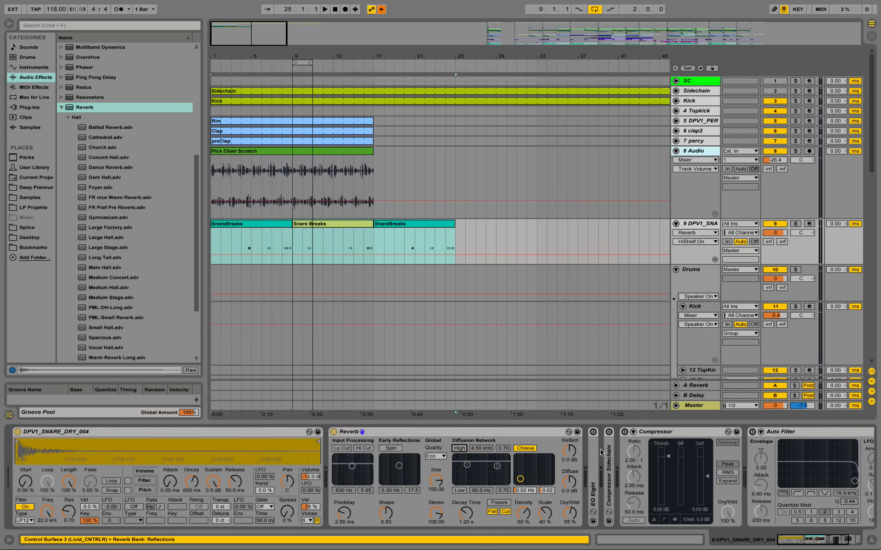
left_click(527, 448)
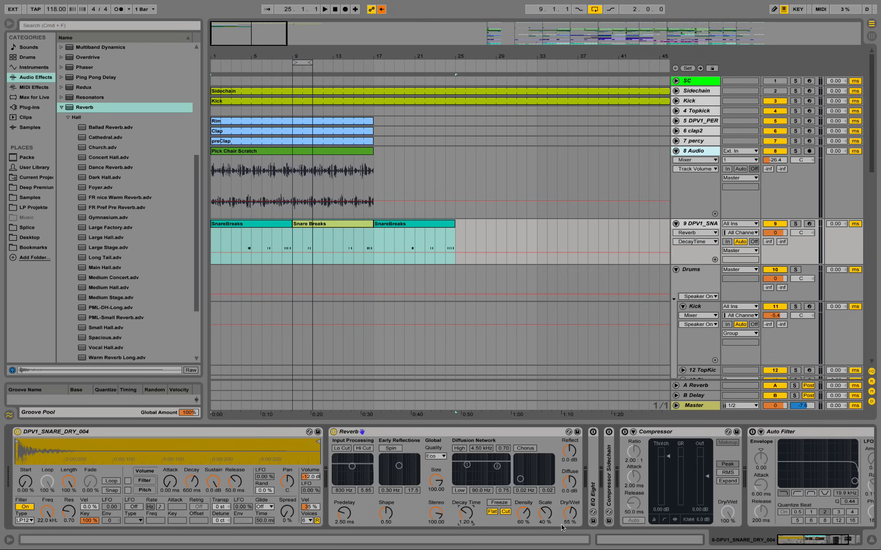
left_click_drag(563, 528, 564, 545)
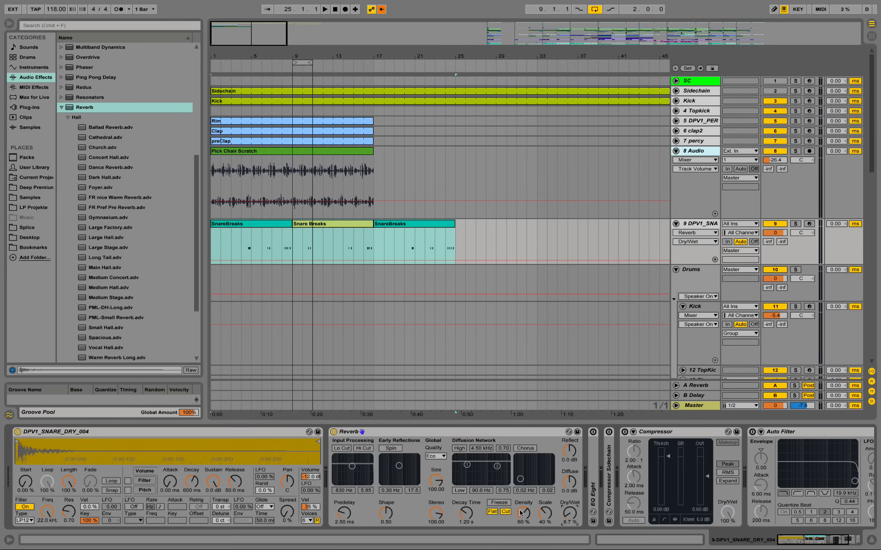
left_click(505, 511)
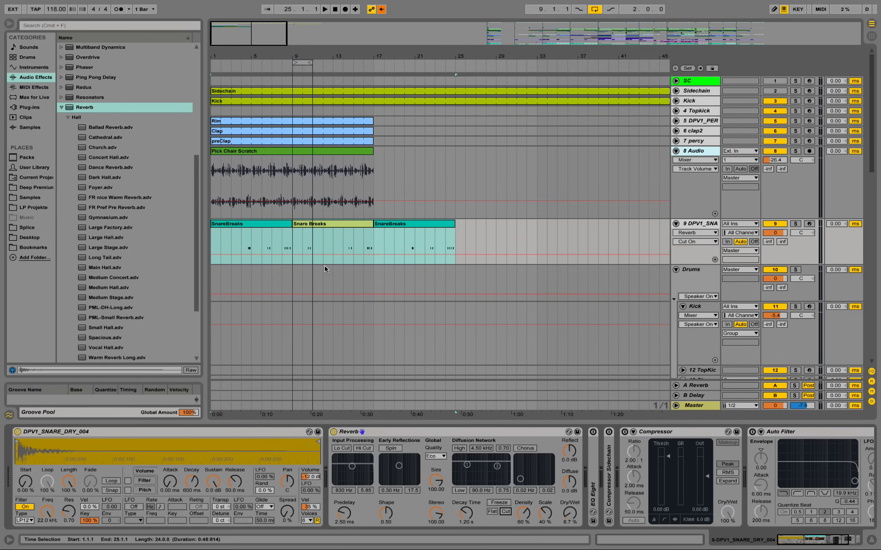
Step: Play the beat from the loop at bar 9 and lower the new snare track's volume to -10.5 dB
key("space")
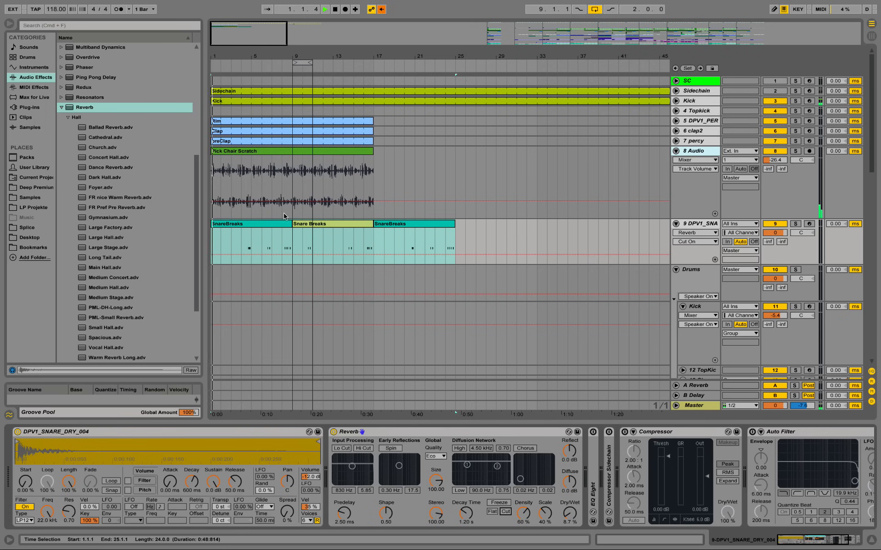
left_click(304, 63)
key("space")
key("space")
left_click_drag(306, 56, 345, 83)
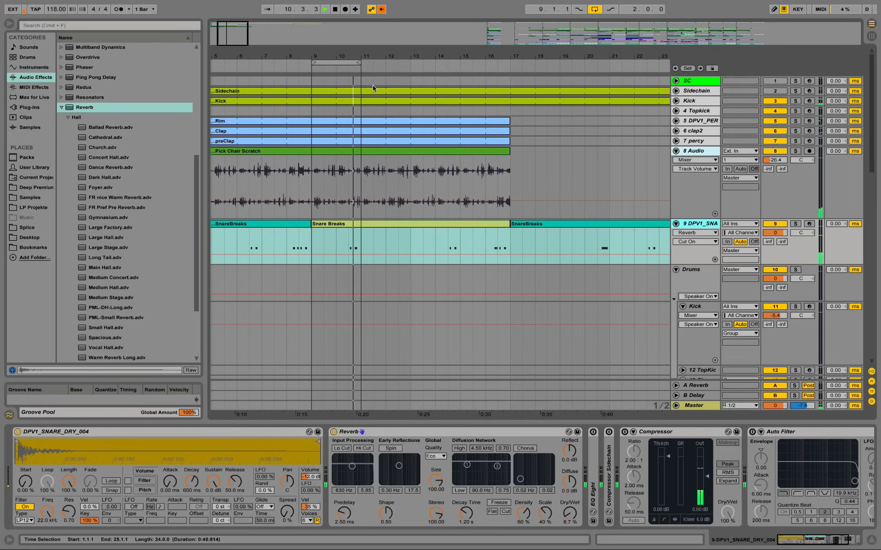
key("space")
left_click_drag(775, 232, 775, 247)
Step: Extend the loop to cover bars 9 to 17, play the snare breaks and lower the snare track's volume to -11.7 dB
left_click_drag(362, 64, 510, 73)
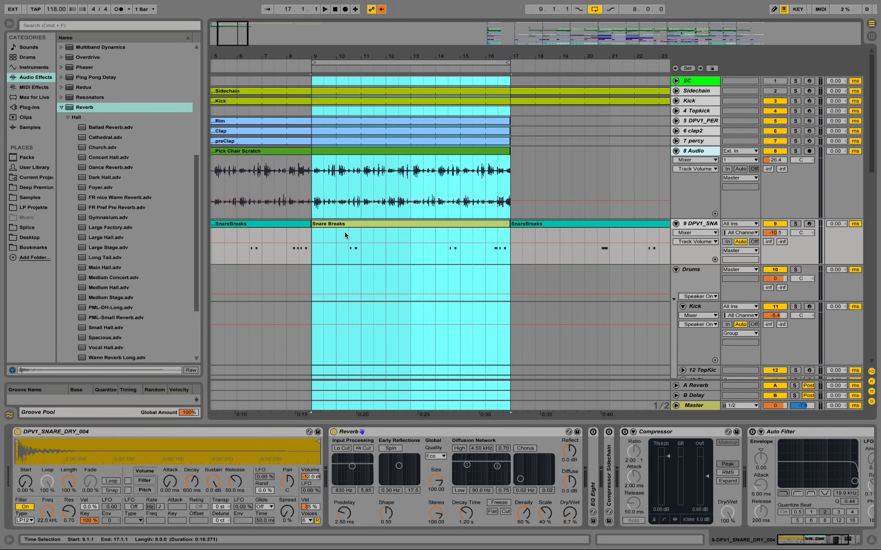
left_click(348, 239)
key("space")
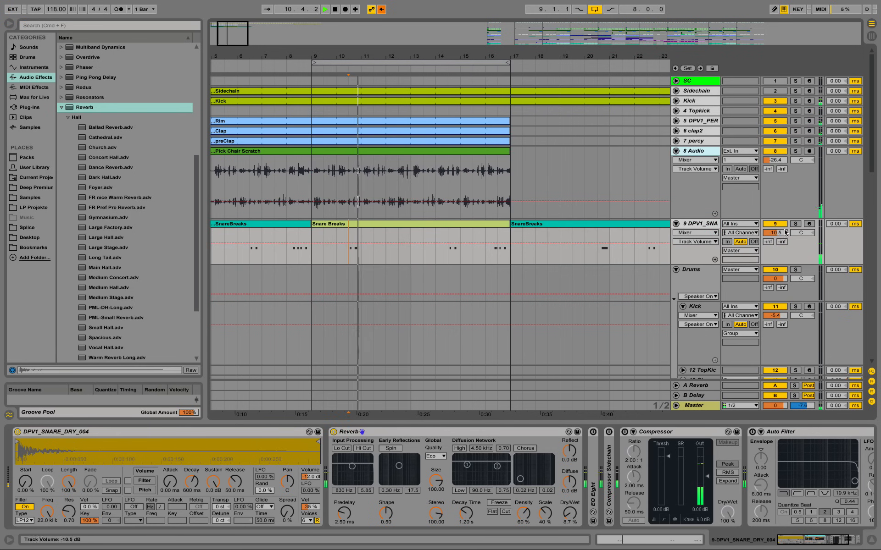
left_click_drag(778, 233, 779, 236)
Step: Open the Snare Breaks clip at bar 9 in the note editor, stop playback and enlarge the velocity lane
double_click(435, 224)
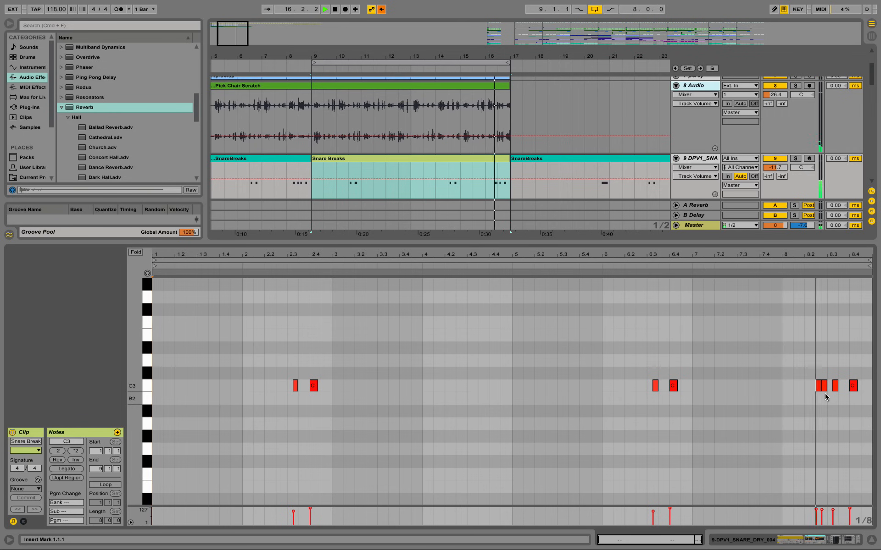
key("space")
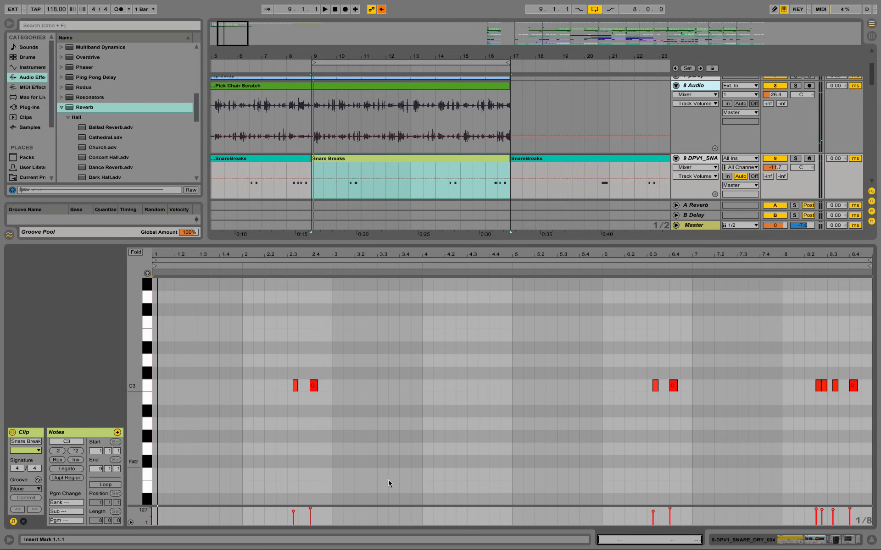
left_click_drag(248, 505, 246, 427)
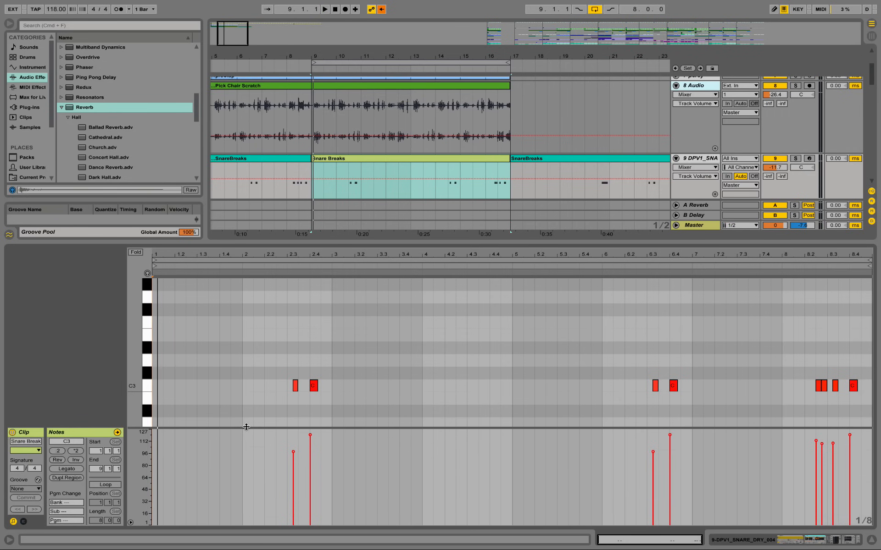
scroll(545, 326, "down", 1)
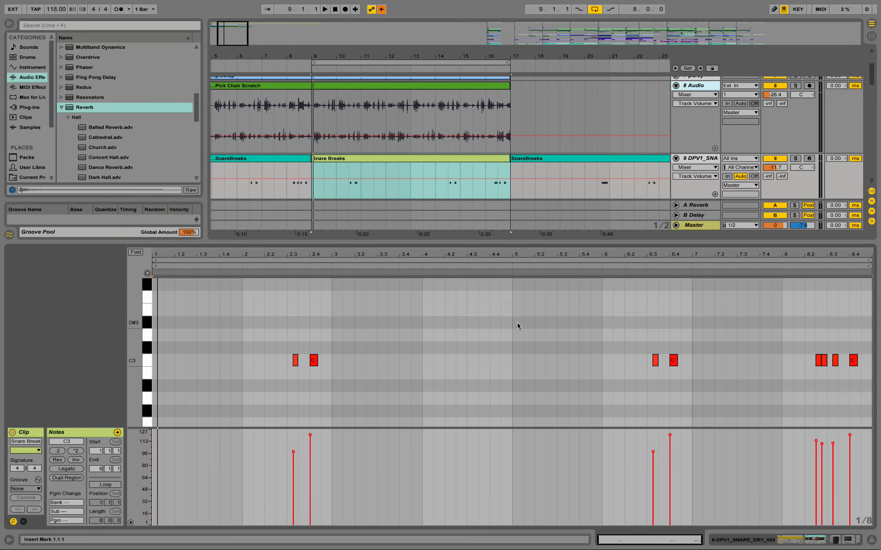
Step: Select all notes in the Snare Breaks clip and lower their velocities together
left_click_drag(242, 330, 869, 401)
left_click_drag(817, 442, 817, 470)
left_click(410, 407)
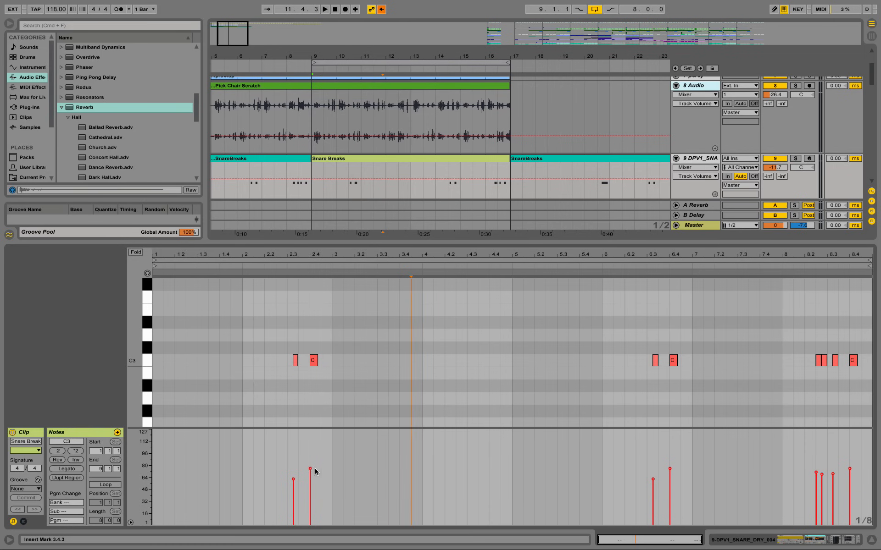
Step: Set the C3 note velocities to 85 at 2.4.1 and 92 at 6.4.1, and vary the velocities of the four bar 8 notes
left_click_drag(311, 466, 311, 460)
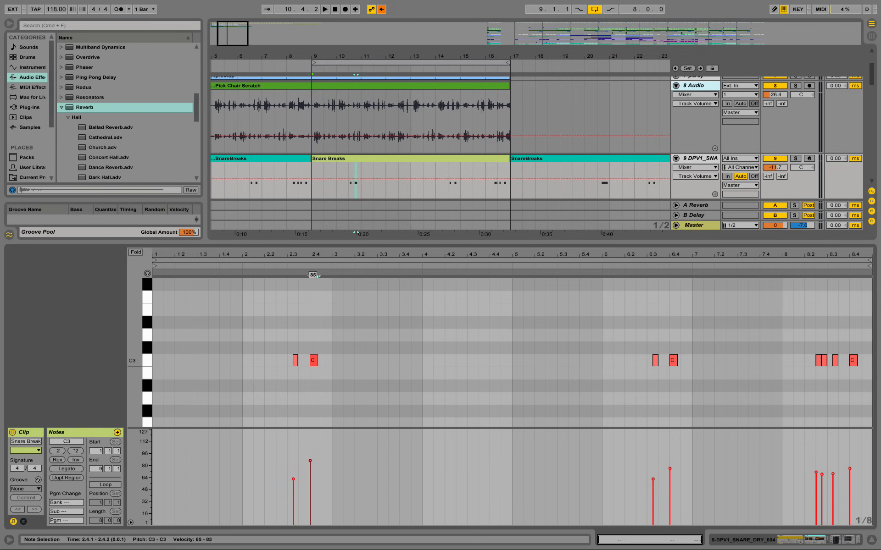
left_click_drag(670, 469, 670, 456)
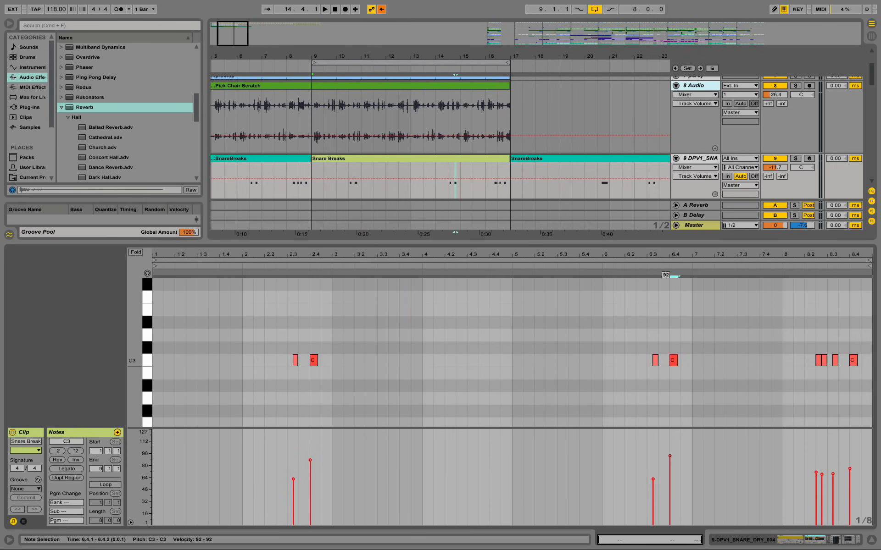
left_click_drag(816, 472, 855, 459)
left_click(833, 474)
left_click(854, 459)
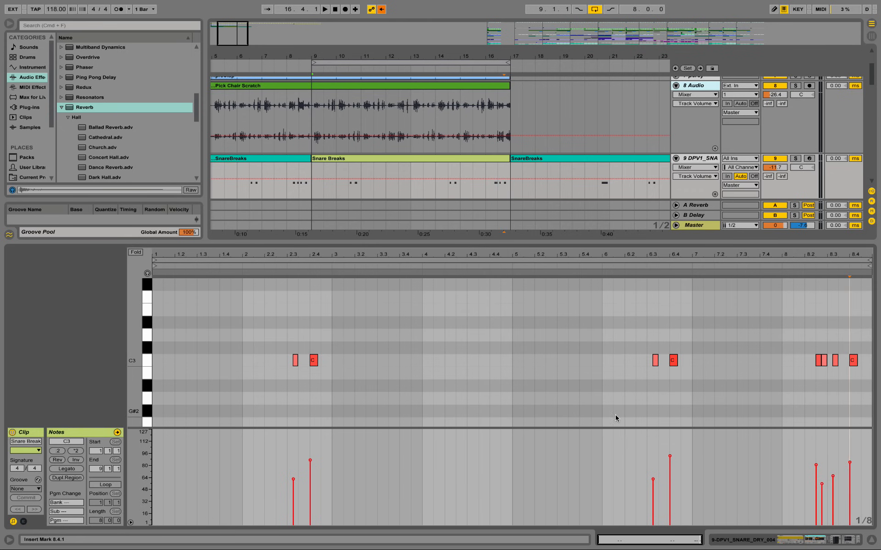
Step: Play the loop from bar 9 to 17 to hear the snare breaks, close the note editor and stop playback
key("space")
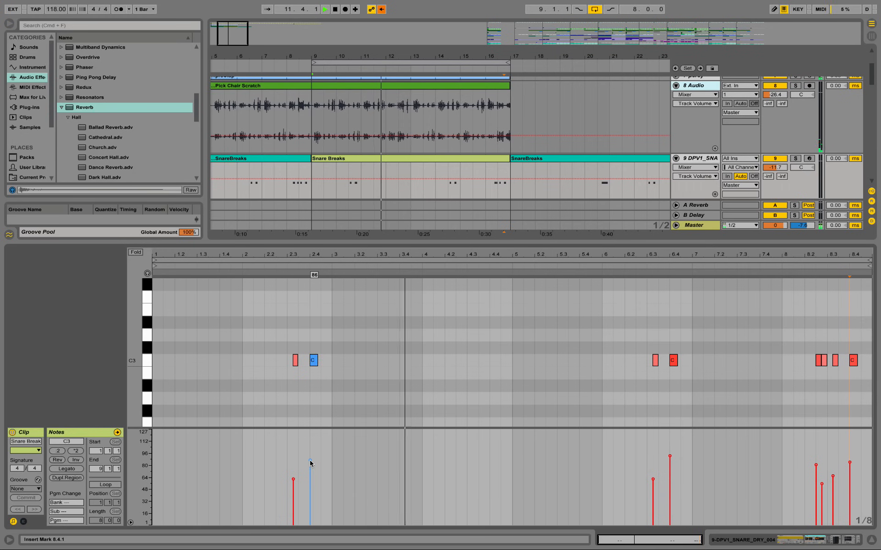
left_click(642, 266)
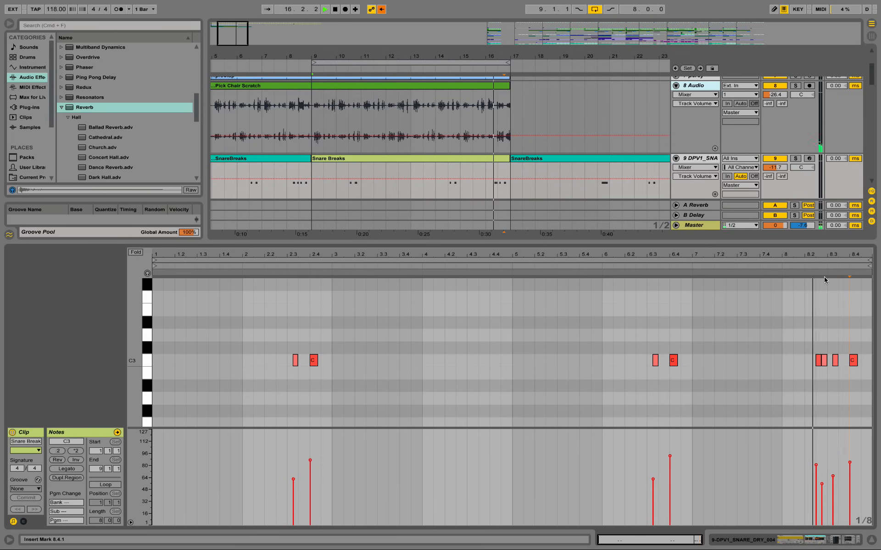
left_click(871, 540)
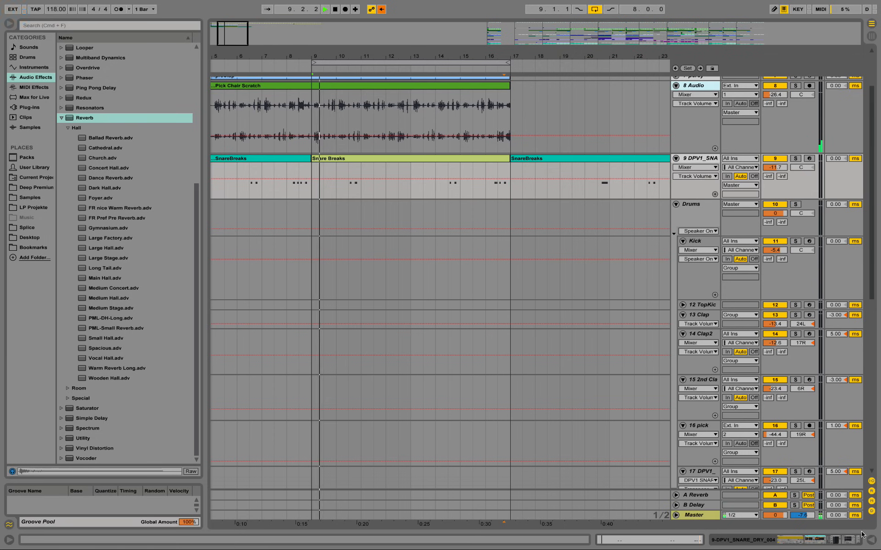
key("space")
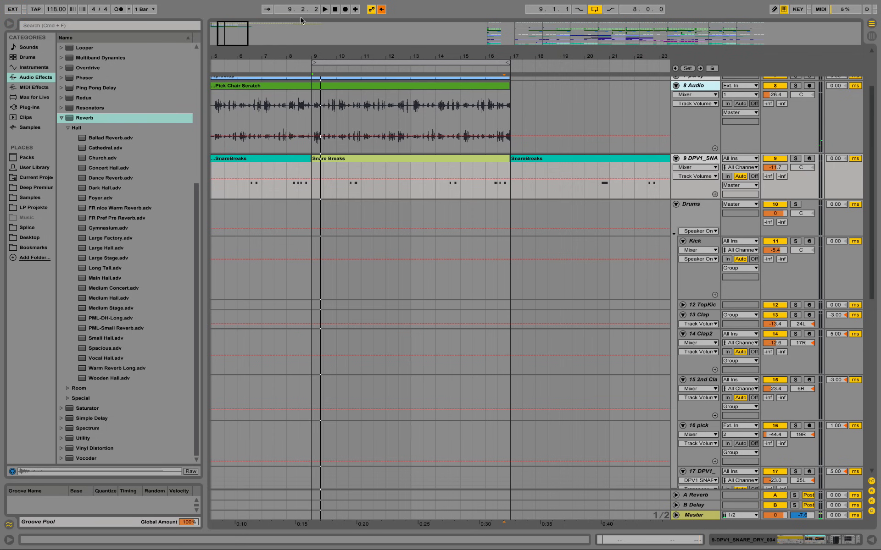
Step: Open the Snare Breaks clip and start hot-swapping its groove, browsing to the Swing and Groove Logic 16 Swing files
double_click(363, 158)
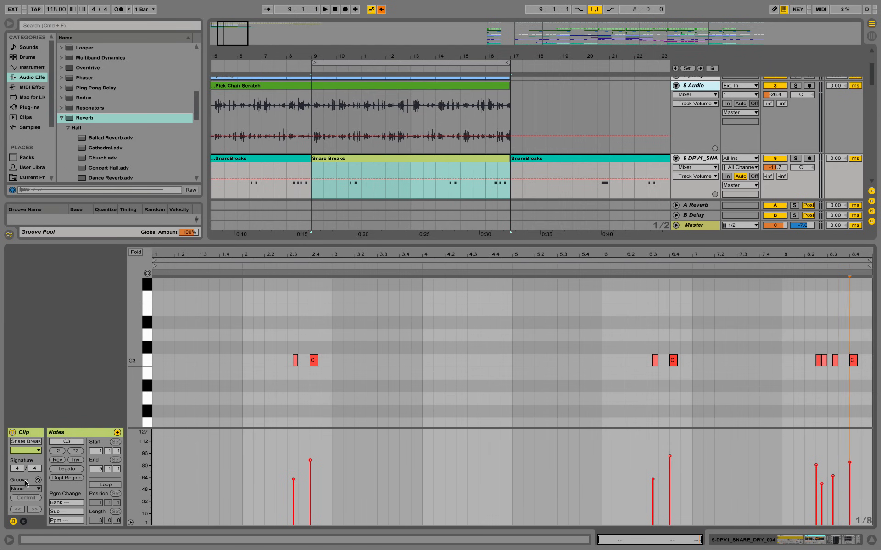
left_click_drag(48, 198, 56, 116)
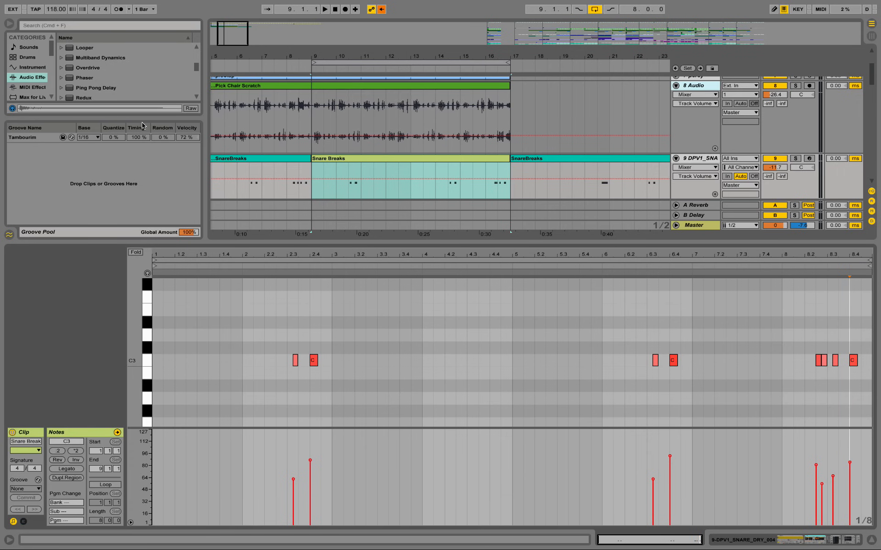
left_click(40, 137)
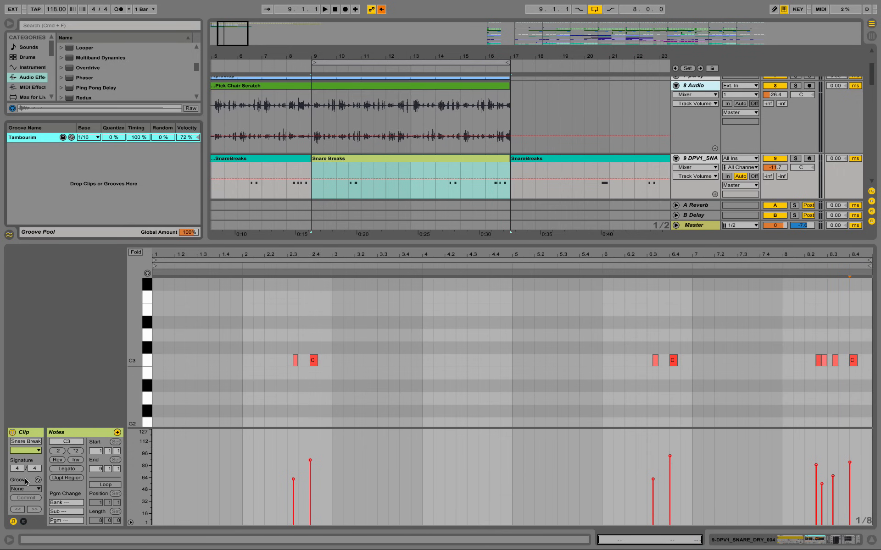
left_click(38, 480)
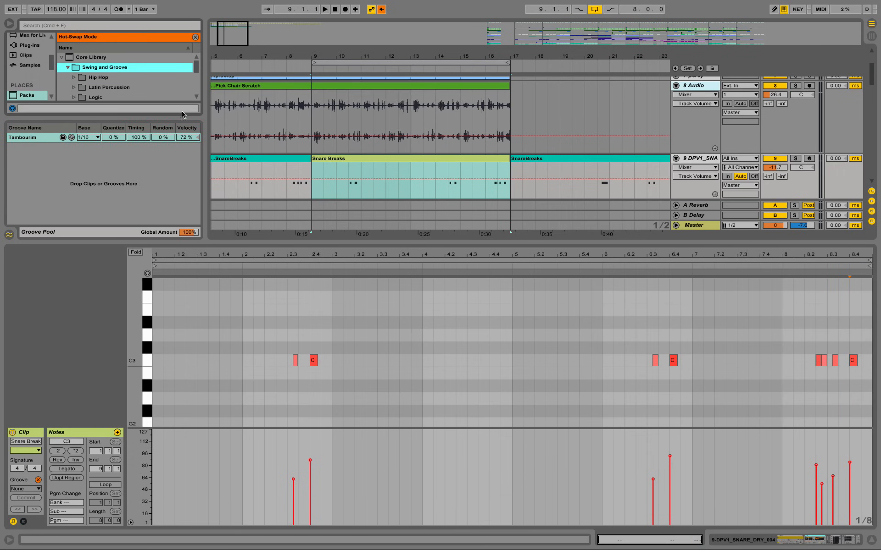
left_click_drag(175, 118, 175, 166)
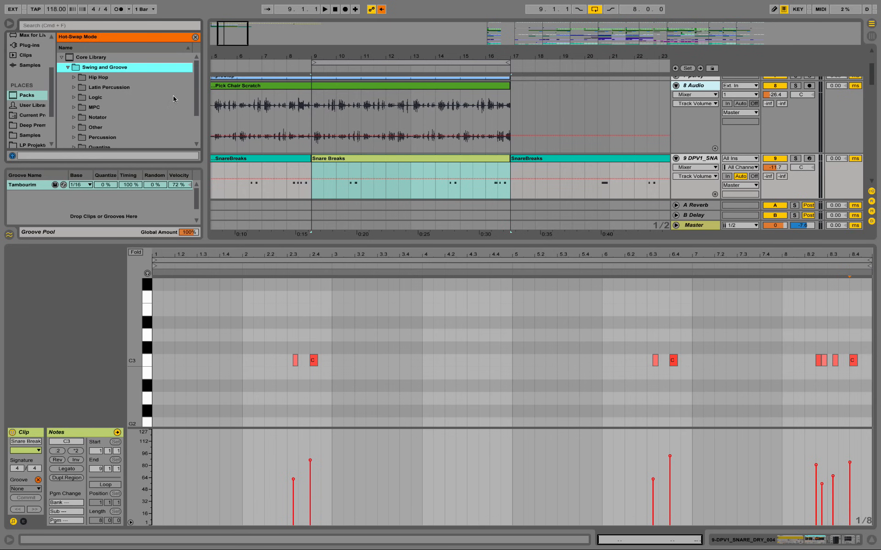
left_click(73, 97)
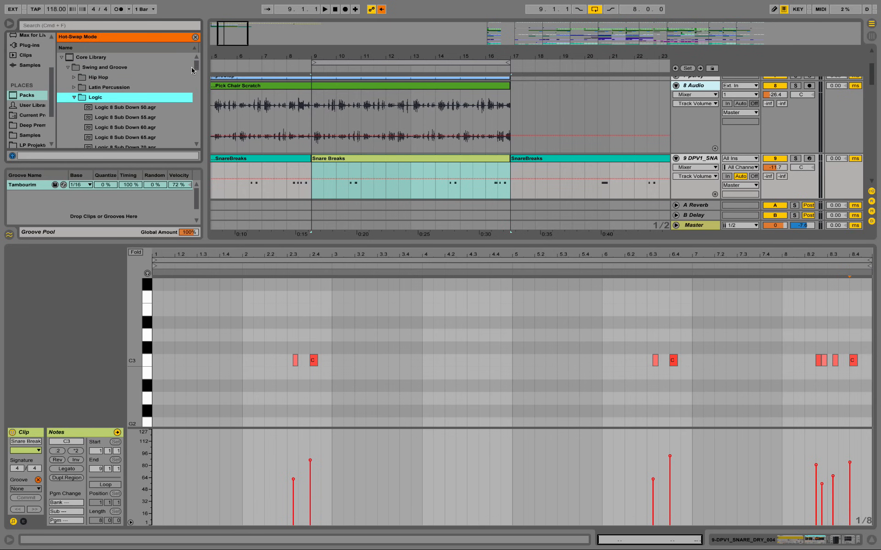
left_click_drag(193, 68, 193, 120)
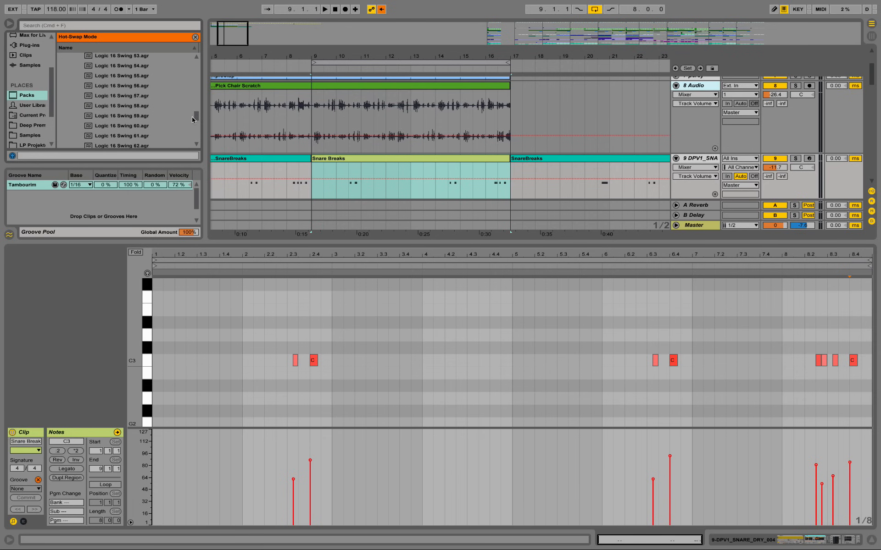
Step: Load Logic 16 Swing 61 as the Snare Breaks clip's groove and delete the Tambourim groove from the pool
left_click(140, 129)
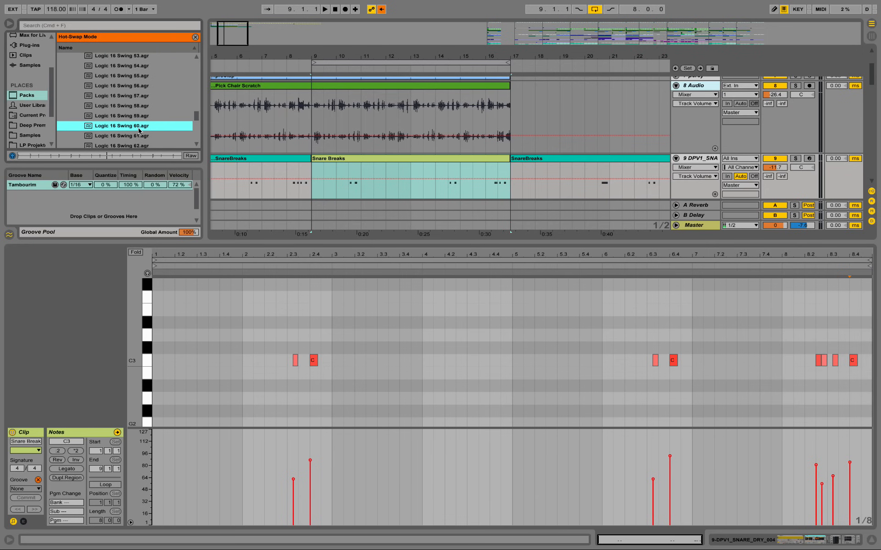
left_click(137, 137)
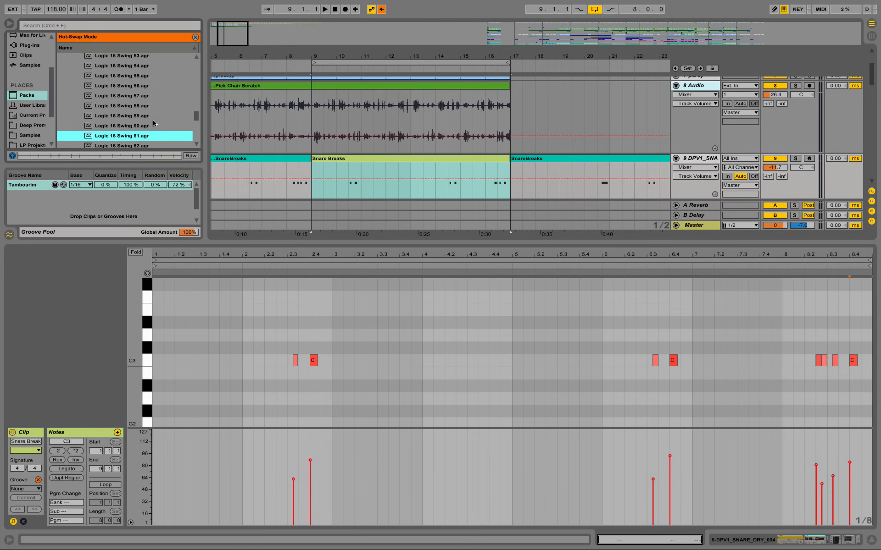
double_click(112, 139)
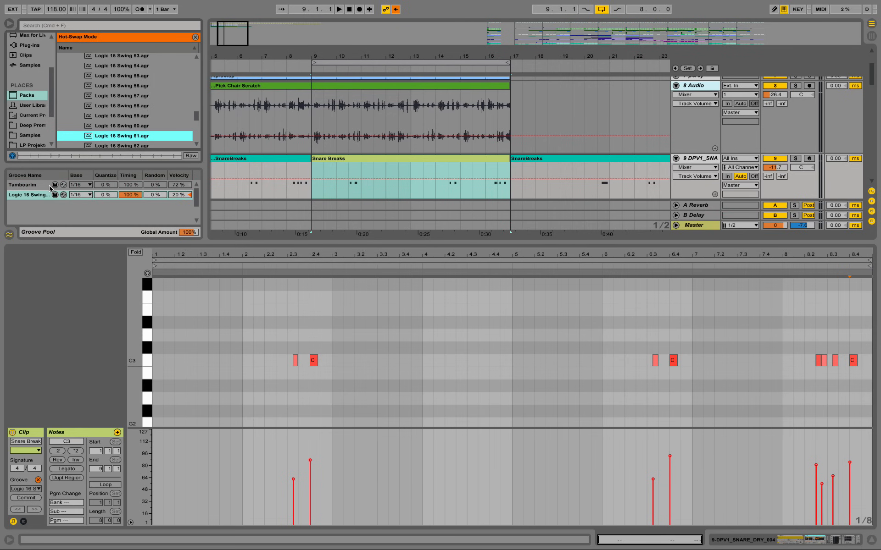
left_click(28, 185)
key("Delete")
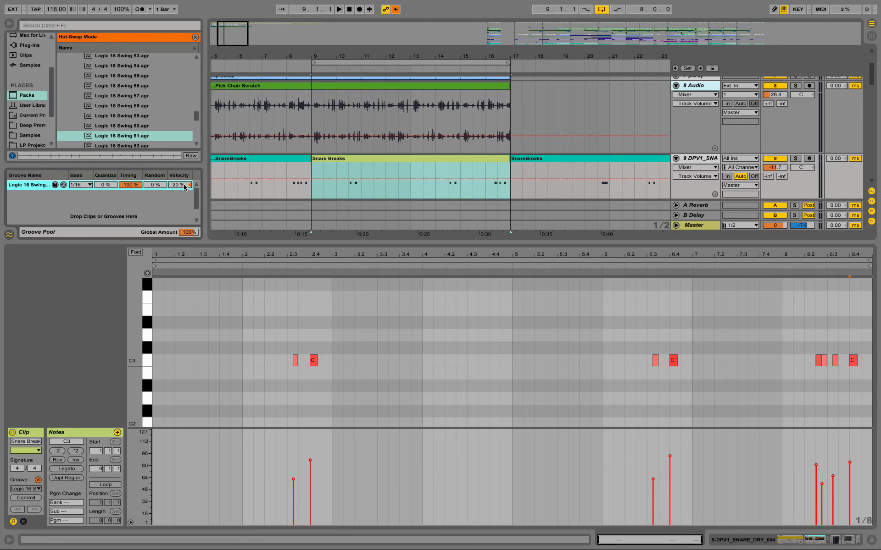
Step: Loop bar 16 alone and compare the groove's timing at 0% and 100% during playback
key("space")
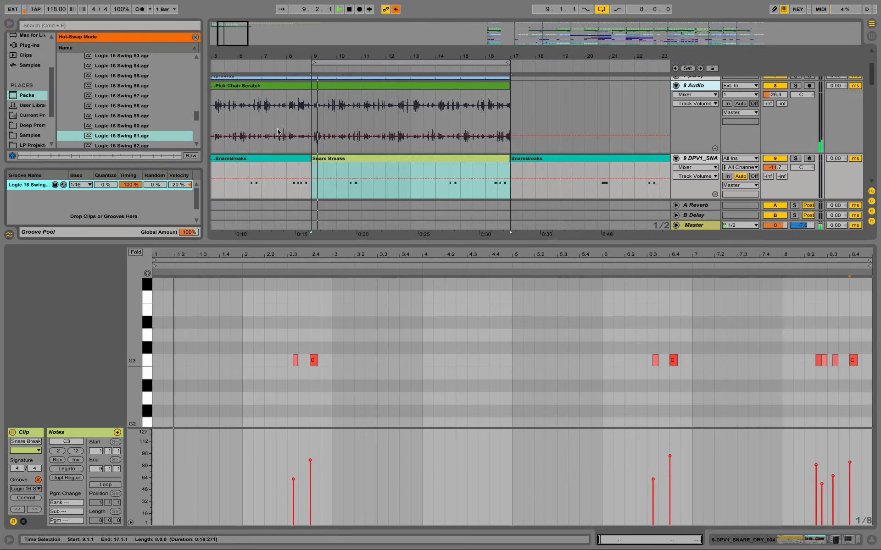
left_click(487, 174)
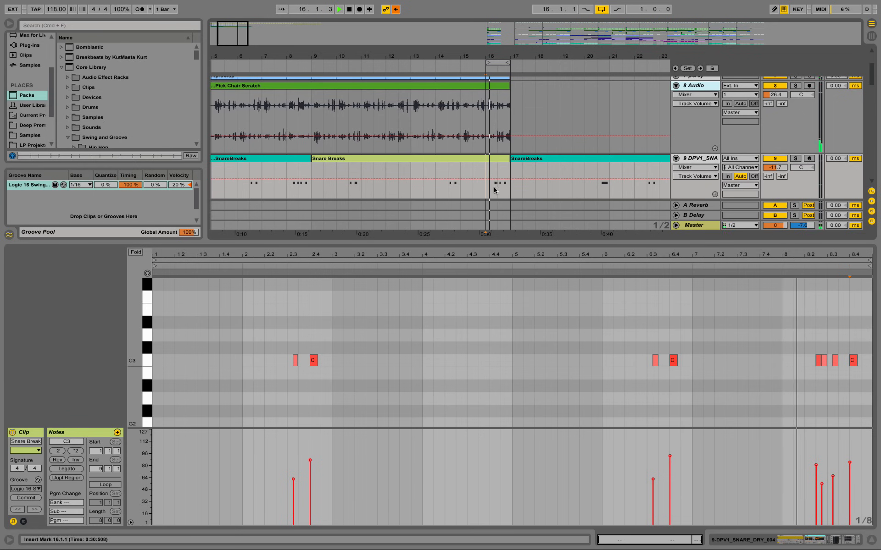
left_click_drag(135, 185, 135, 231)
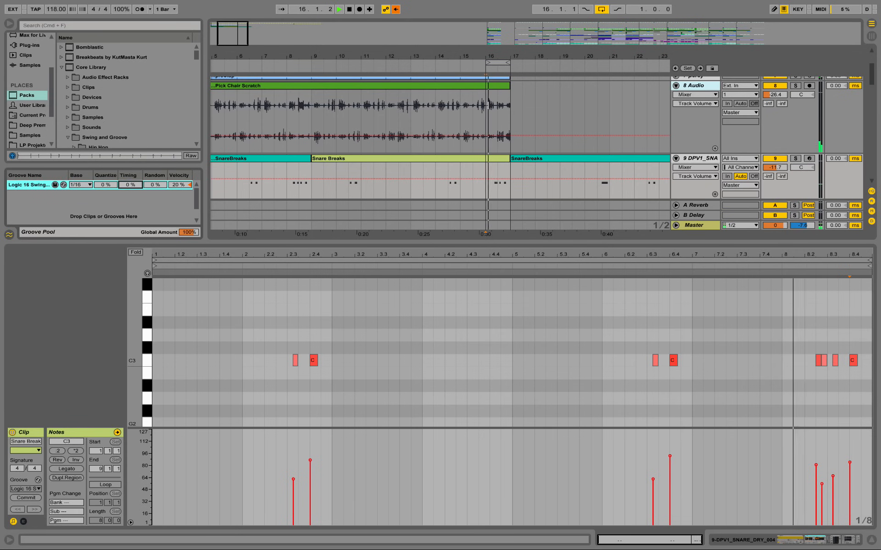
left_click_drag(136, 185, 135, 139)
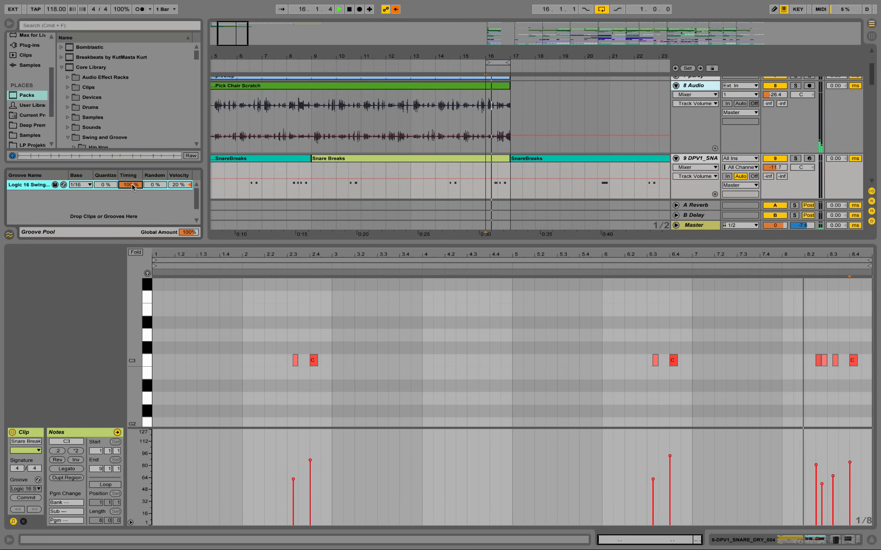
key("space")
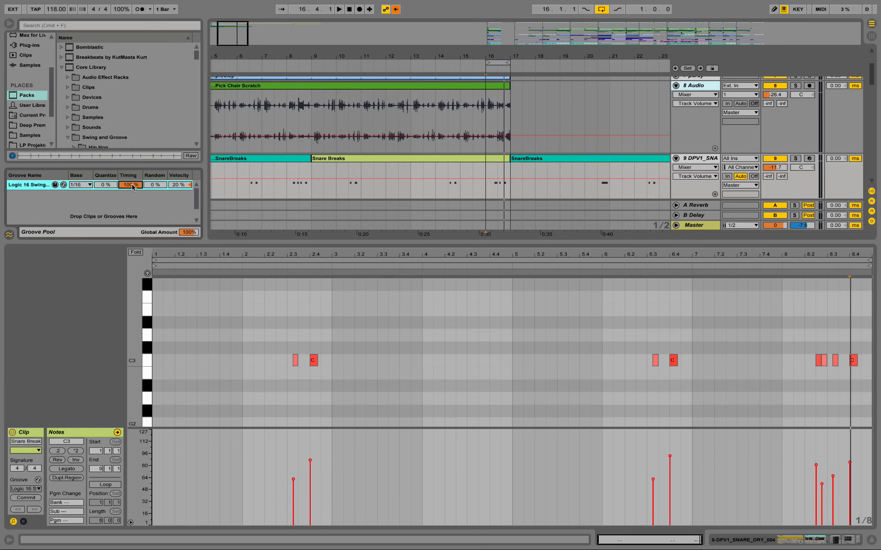
Step: Audition the groove with random at 100% and quantize at 100%, and return quantize to 0%
left_click_drag(153, 188, 153, 151)
key("space")
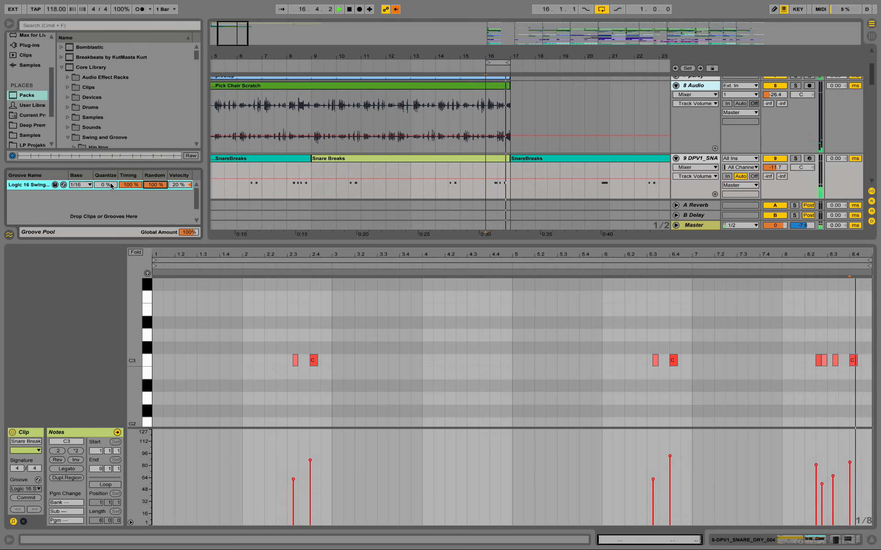
key("space")
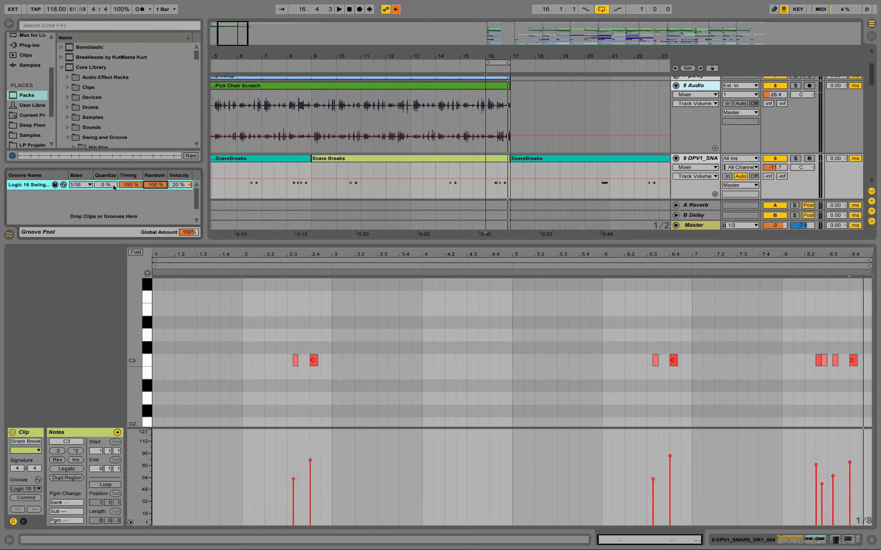
left_click_drag(113, 187, 113, 141)
key("space")
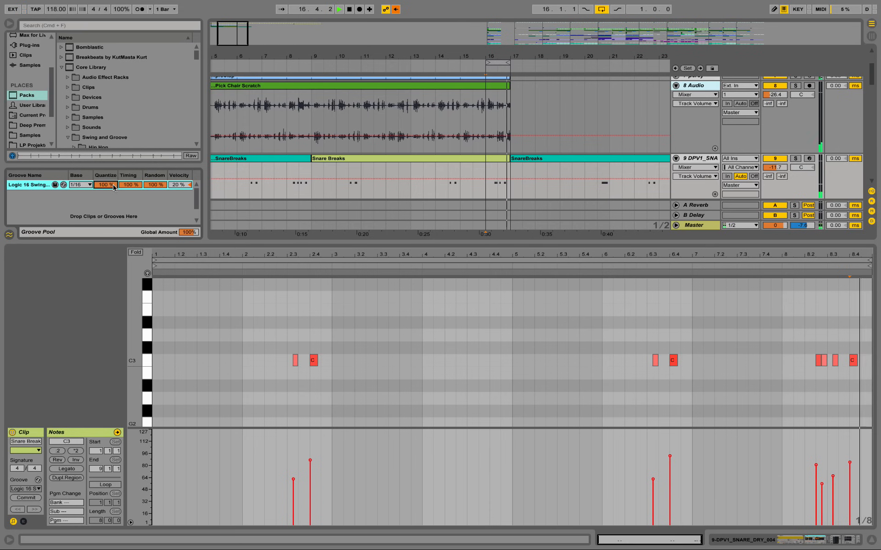
key("space")
left_click_drag(114, 188, 113, 220)
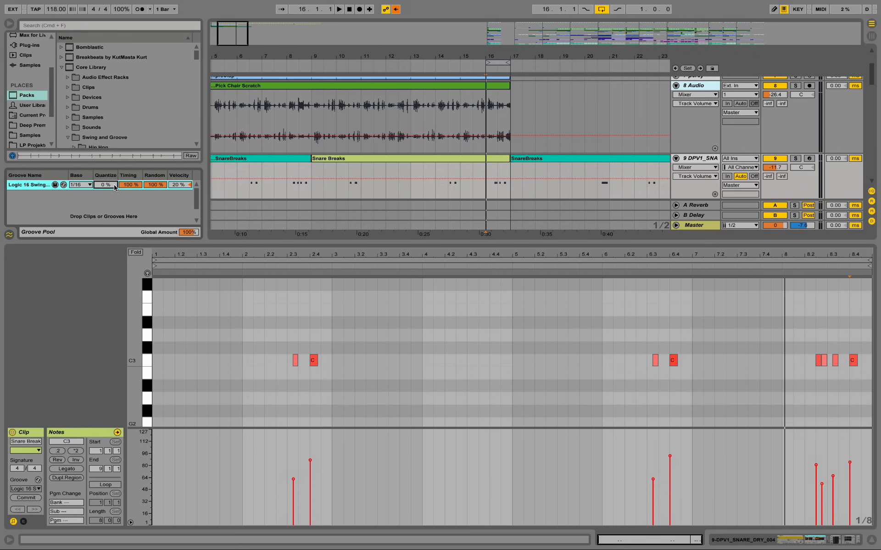
Step: Try a 1/32 base for the groove, playing bar 16 with quantize at 100% and reduced to 36%
left_click(89, 185)
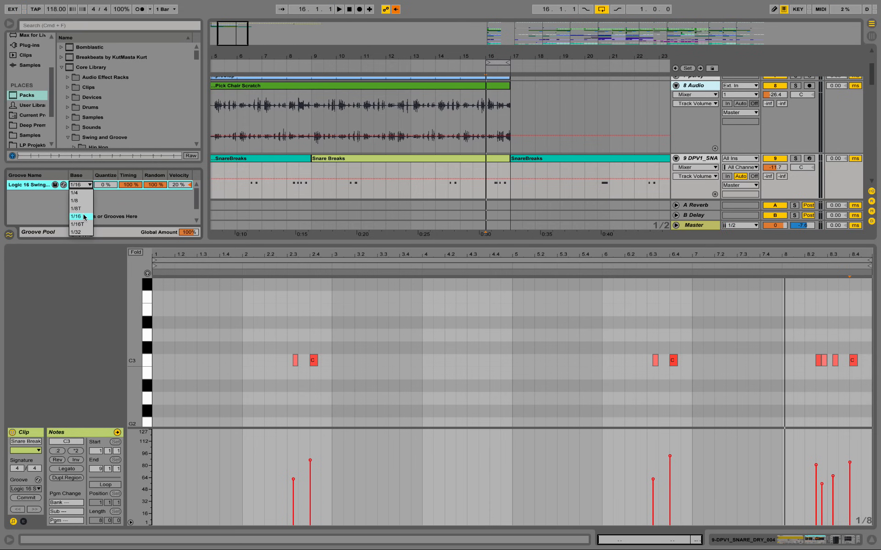
left_click(83, 232)
key("space")
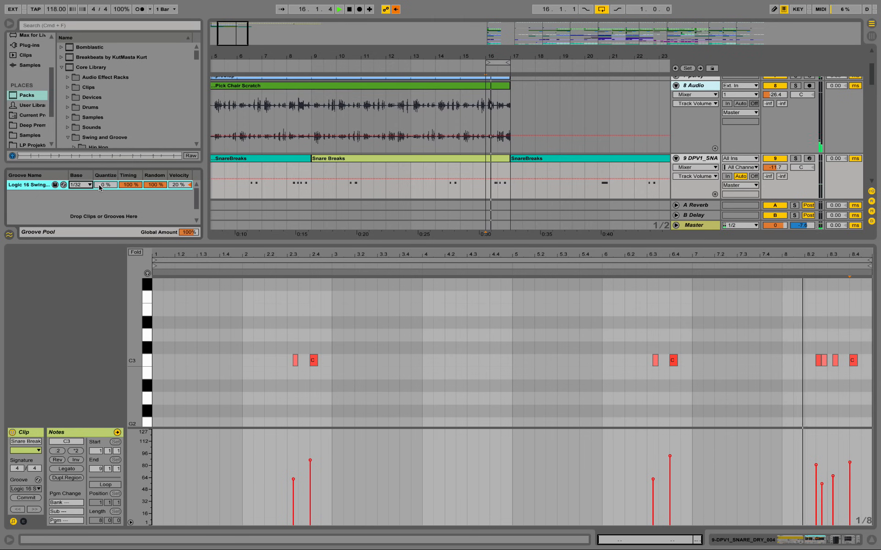
left_click_drag(99, 185, 99, 138)
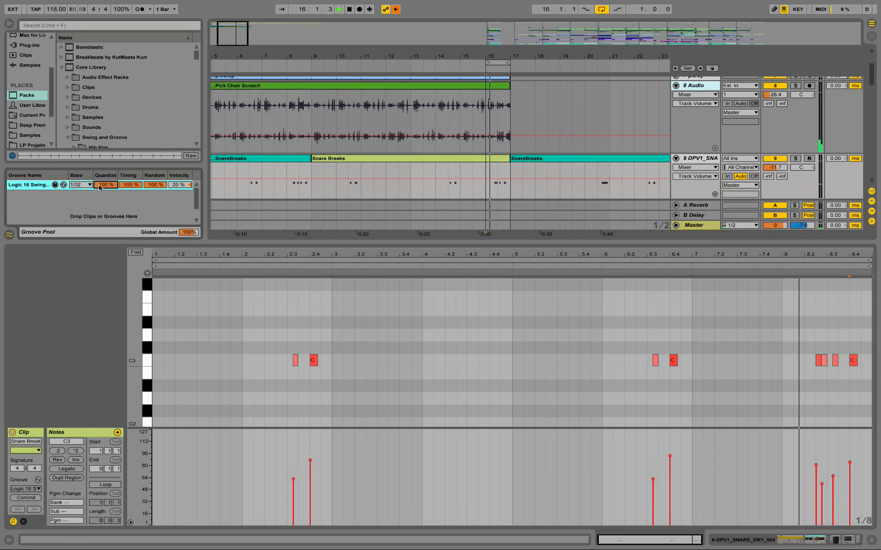
mouse_move(102, 186)
left_mouse_down()
mouse_move(102, 207)
mouse_move(102, 193)
left_mouse_up()
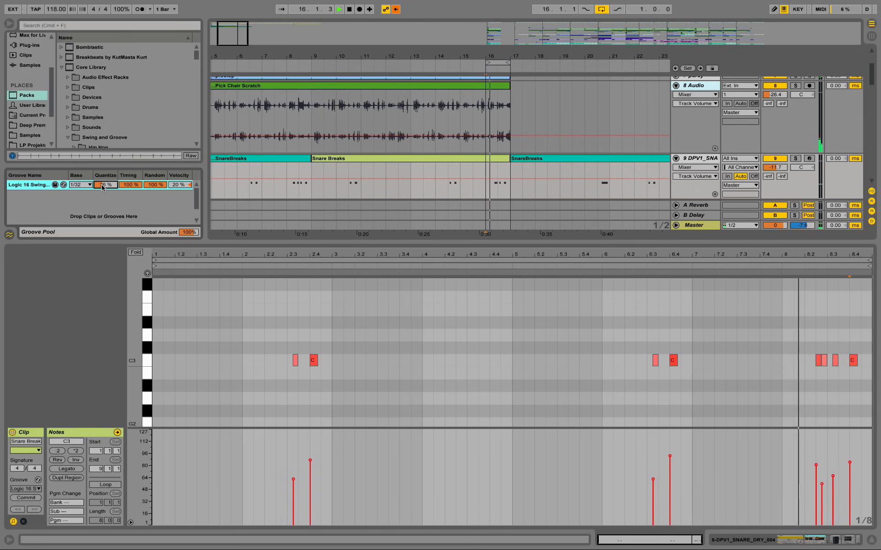
key("space")
Step: Set the groove's base to 1/16, quantize to 0%, timing to 35% and random to 30%
left_click(81, 185)
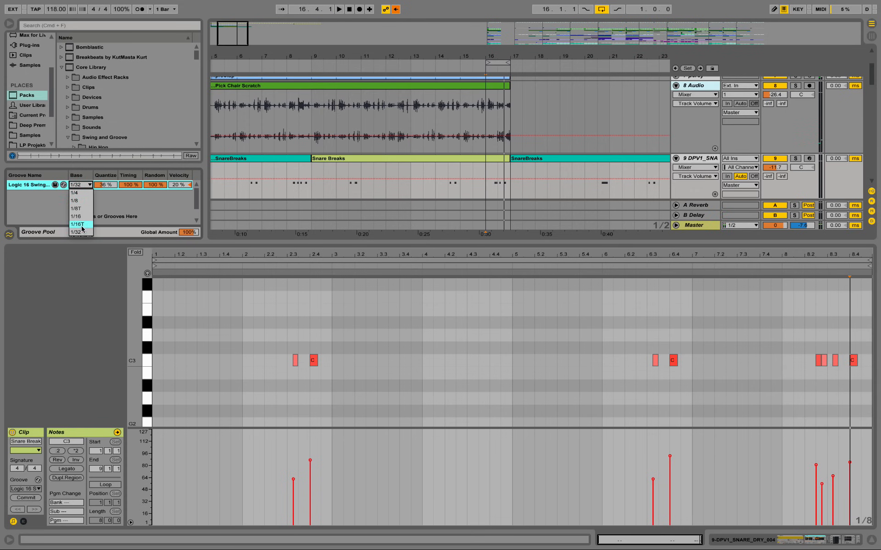
left_click(92, 207)
left_click_drag(106, 185, 156, 203)
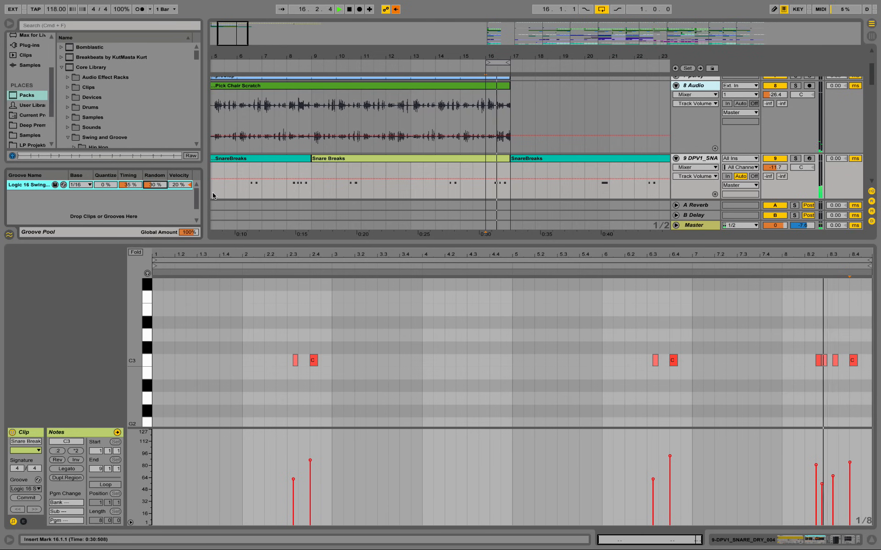
Step: Compare the groove's velocity influence at extreme settings while bar 16 plays, set it to 42% and stop playback
left_click_drag(156, 185, 184, 148)
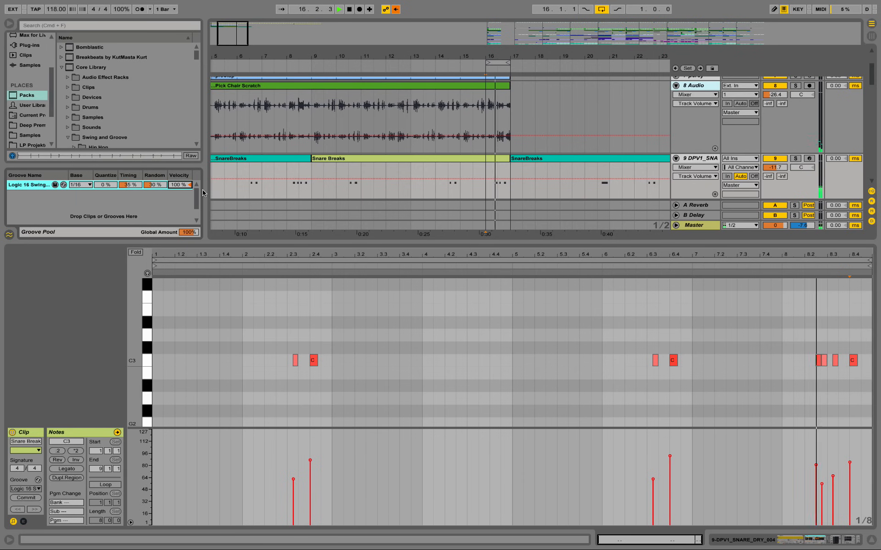
left_click_drag(181, 185, 181, 230)
left_click_drag(178, 184, 178, 165)
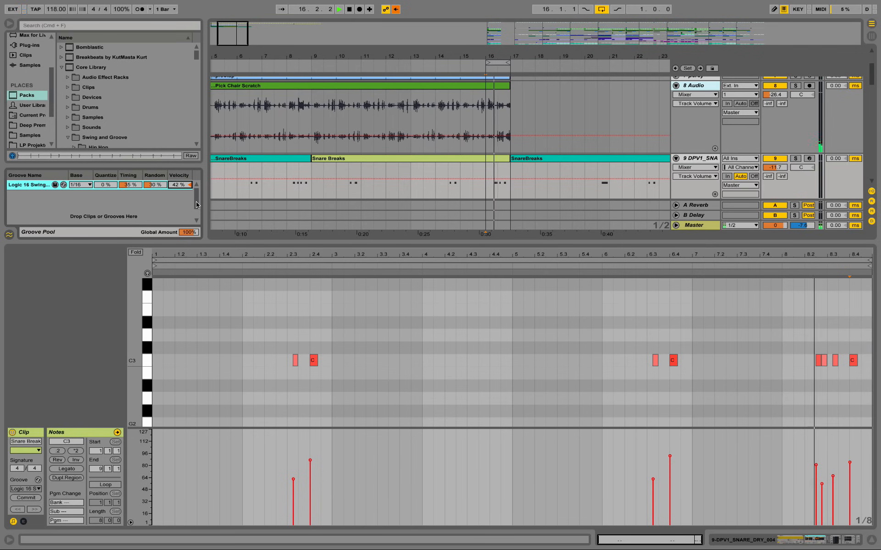
key("space")
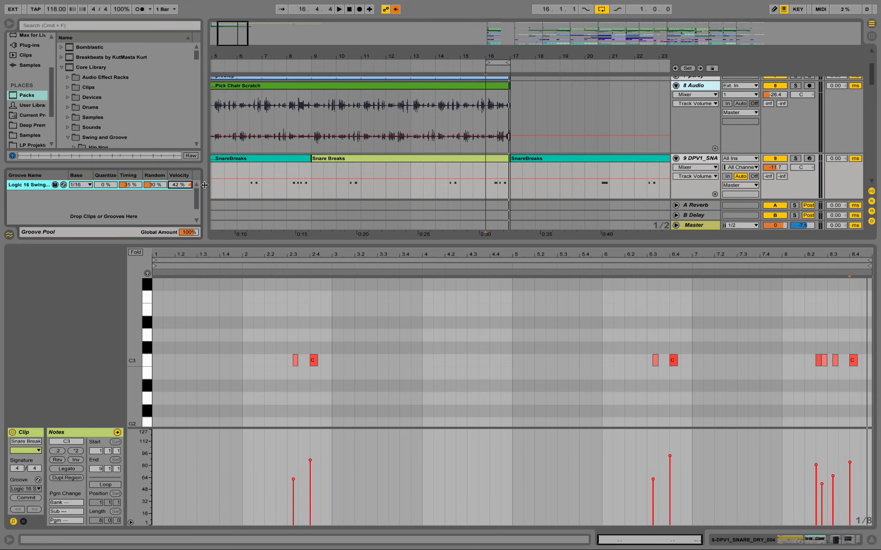
Step: Try committing the groove to the Snare Breaks clip, select all its notes and undo the commit
left_click(26, 499)
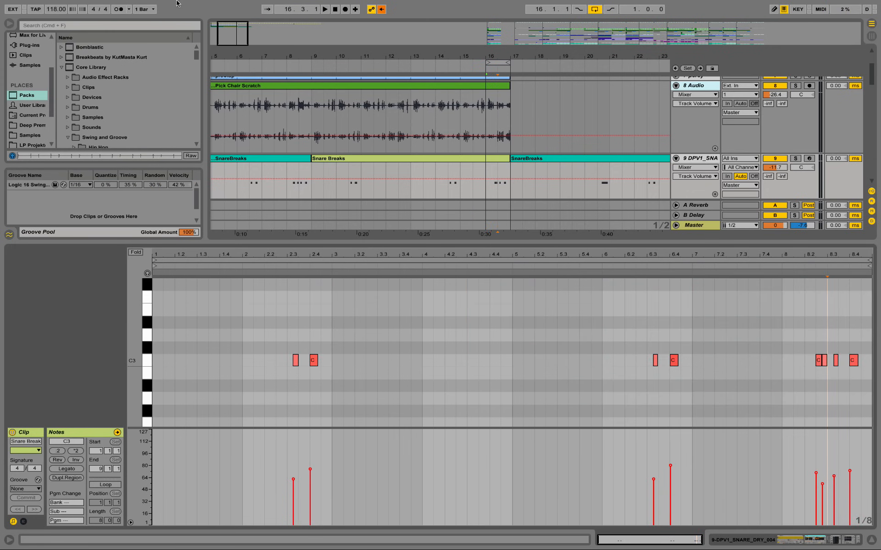
left_click(351, 338)
key("ctrl+a")
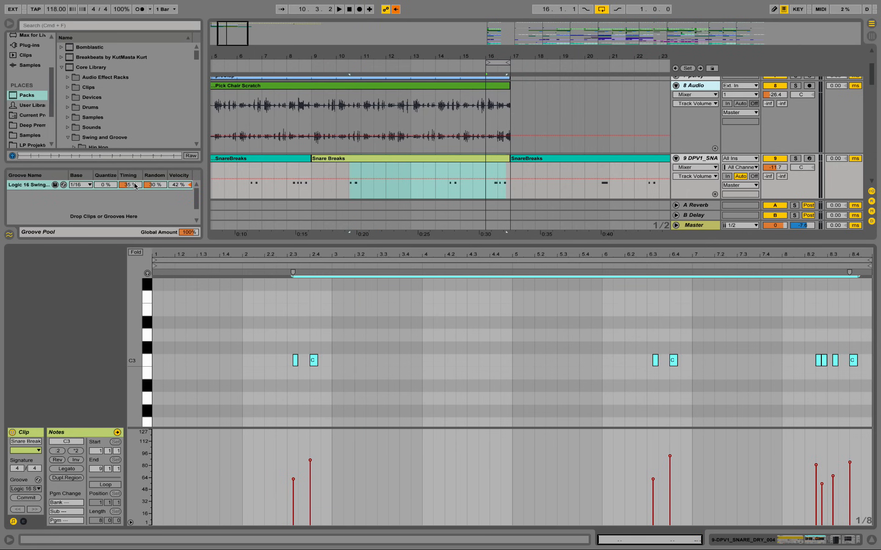
Step: Set the groove's timing to 100% and random to 77%, and deselect the clip's notes
left_click_drag(134, 184, 135, 154)
left_click_drag(157, 186, 158, 158)
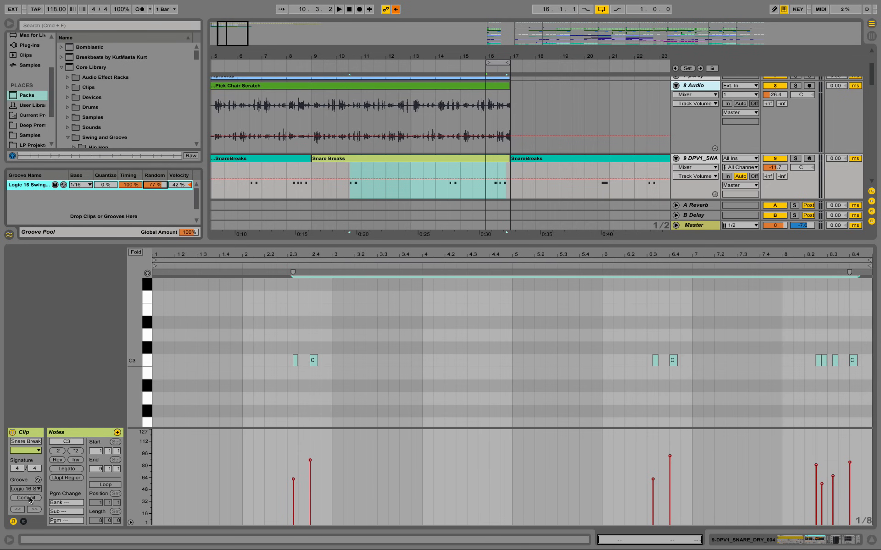
left_click(377, 340)
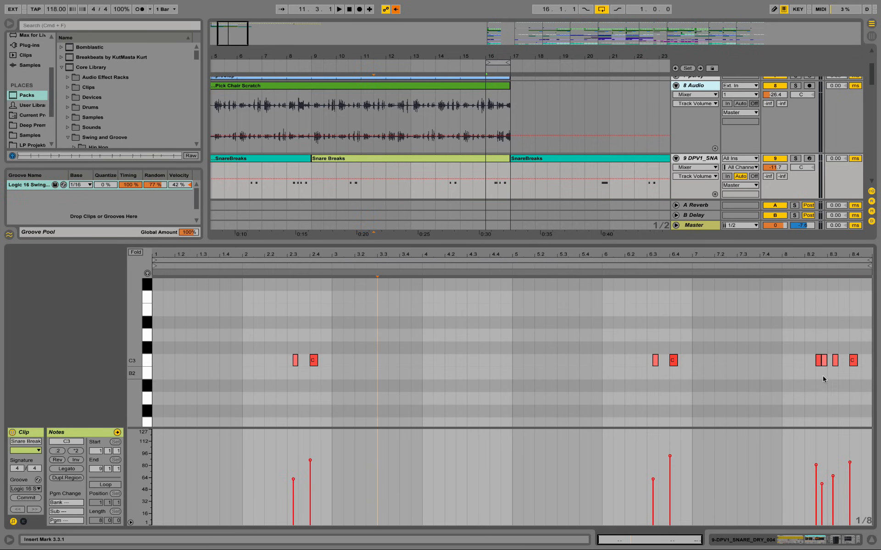
Step: Try committing the stronger groove to the Snare Breaks clip, play bar 16, inspect the shifted notes and undo the commit
left_click(27, 498)
key("ctrl+a")
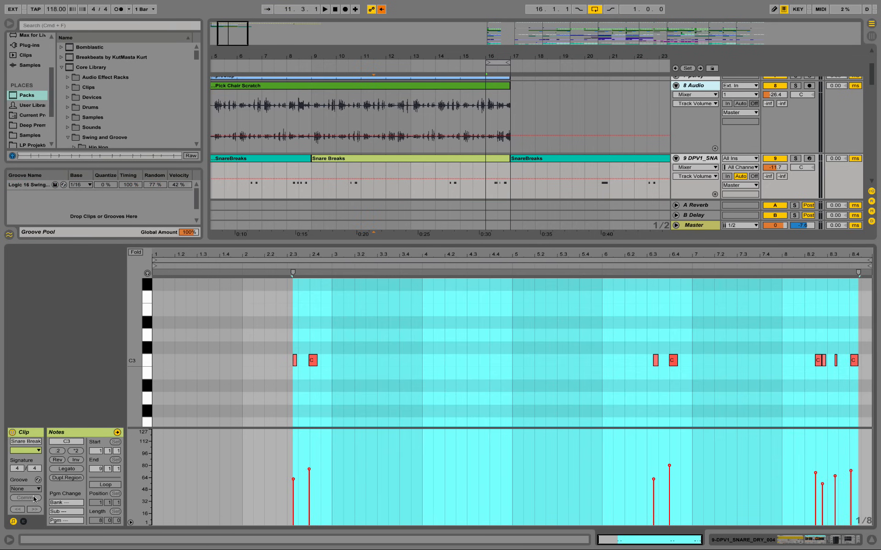
left_click(467, 372)
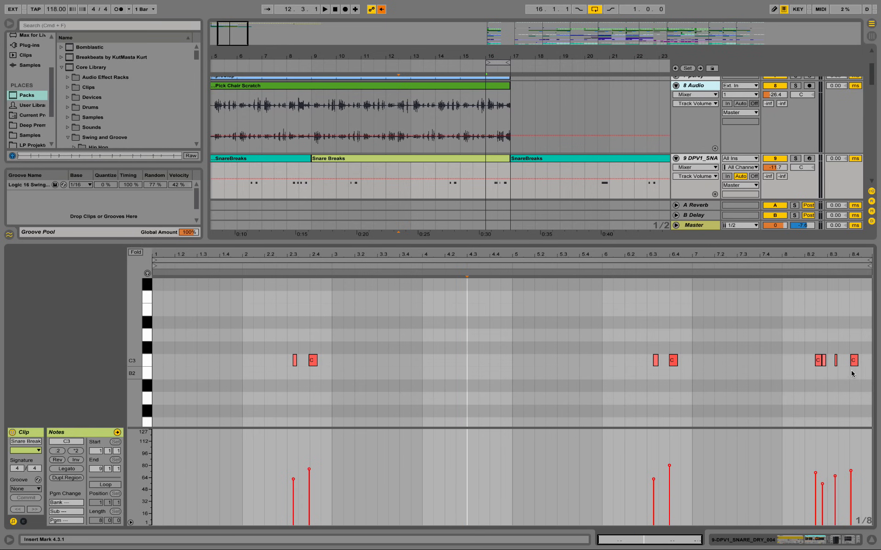
key("space")
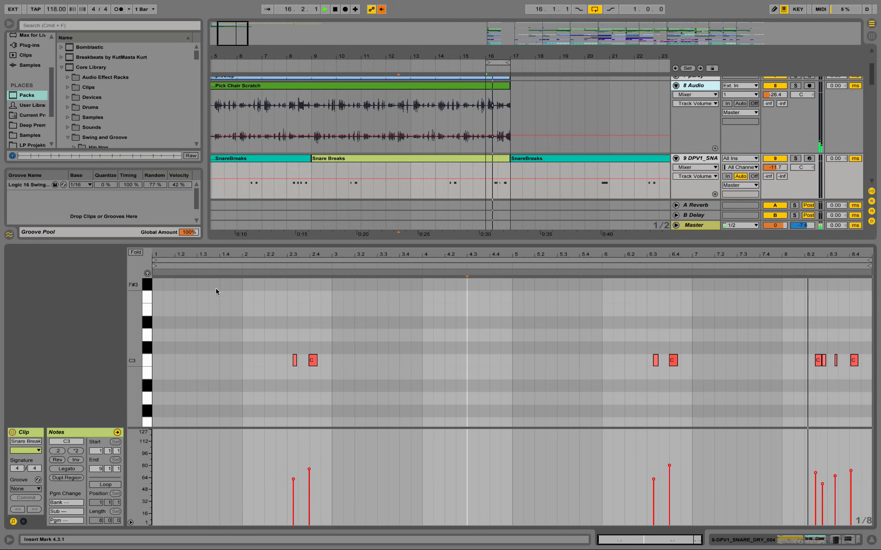
key("space")
left_click_drag(834, 257, 762, 313)
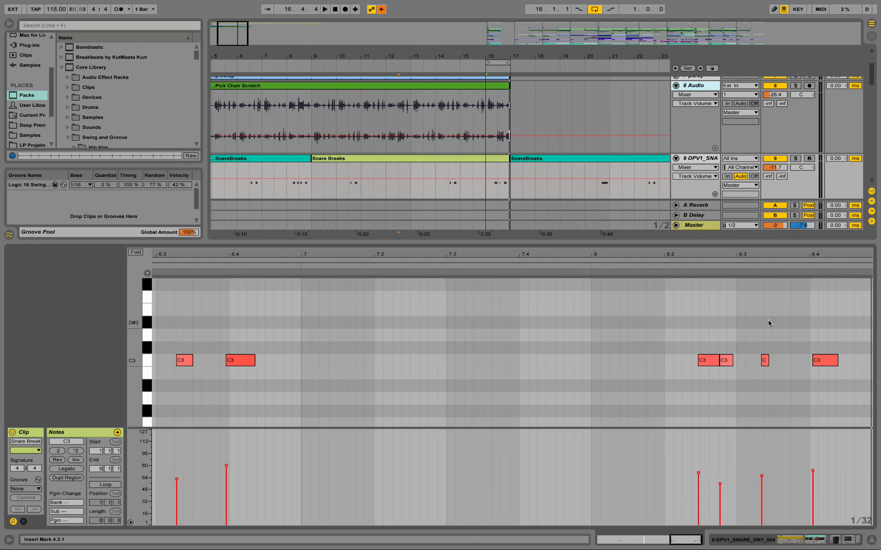
key("super+z")
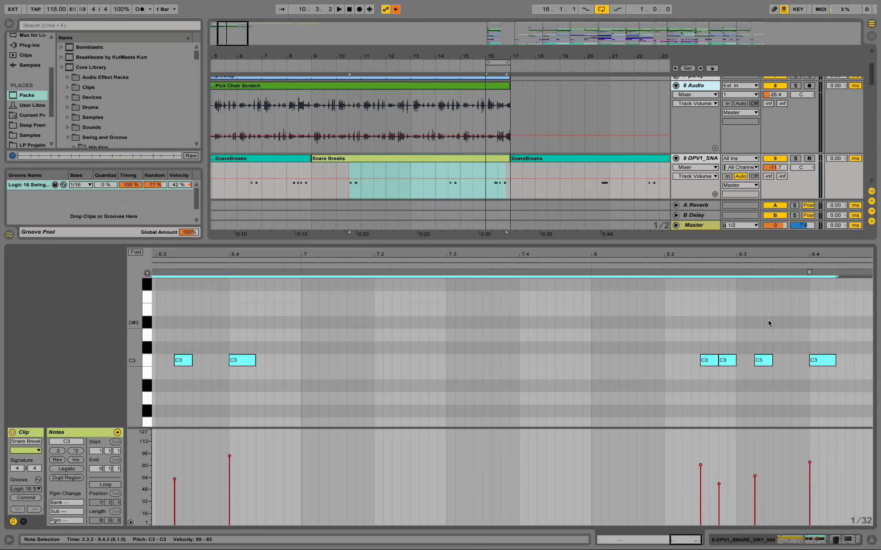
left_click(437, 315)
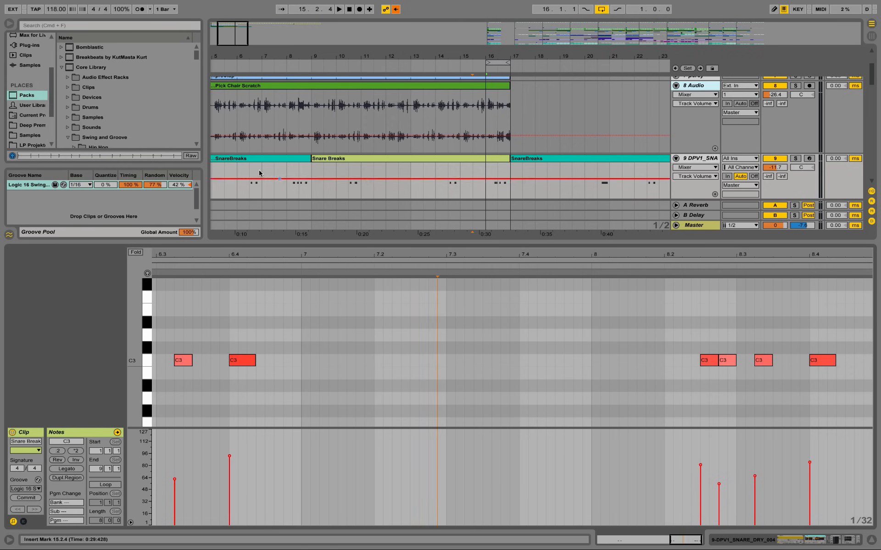
Step: Hide the clip editor and extend the arrangement loop back to bar 9, making it eight bars long
left_click_drag(214, 243, 184, 431)
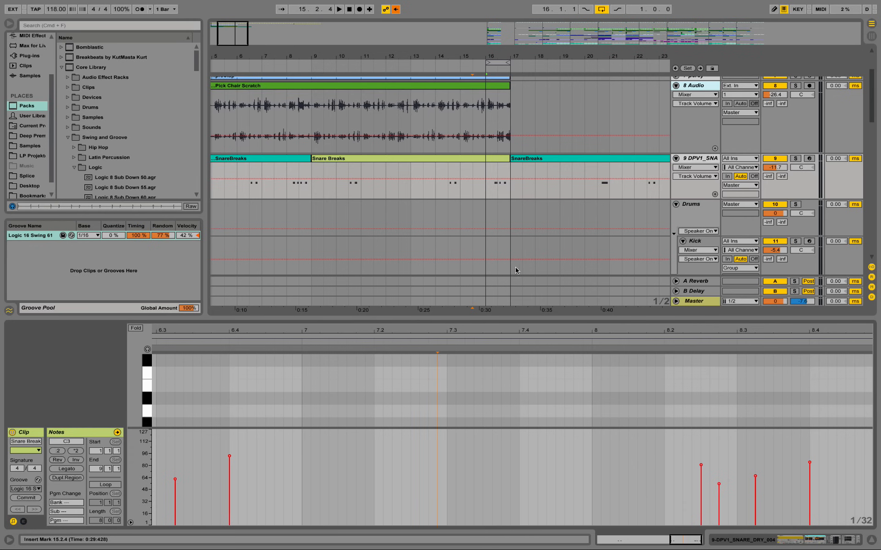
left_click(872, 540)
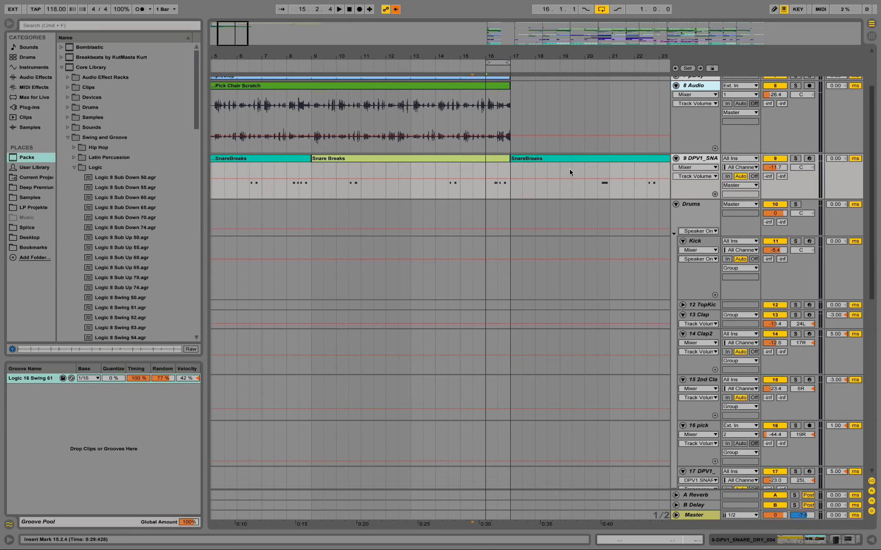
scroll(569, 172, "up", 3)
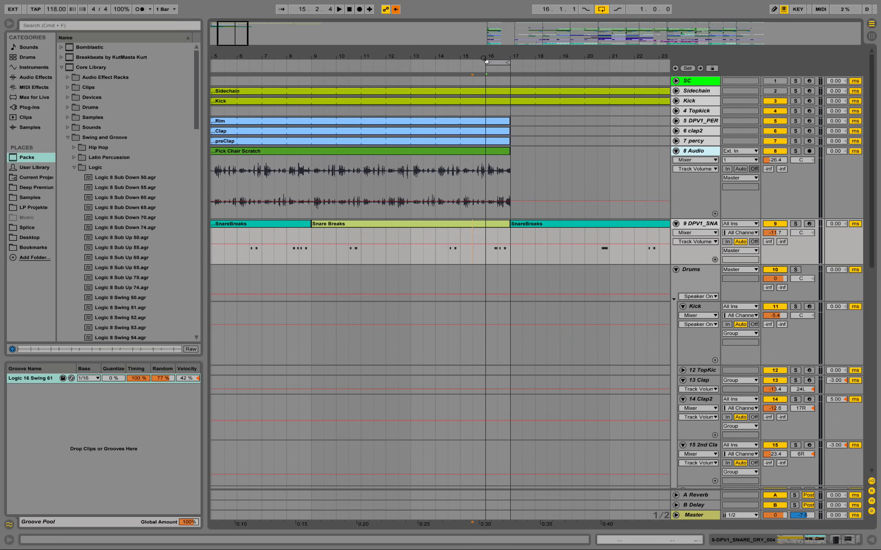
left_click_drag(486, 61, 312, 62)
Step: Play the snare breaks with the groove from bar 9 and again from bar 14
key("space")
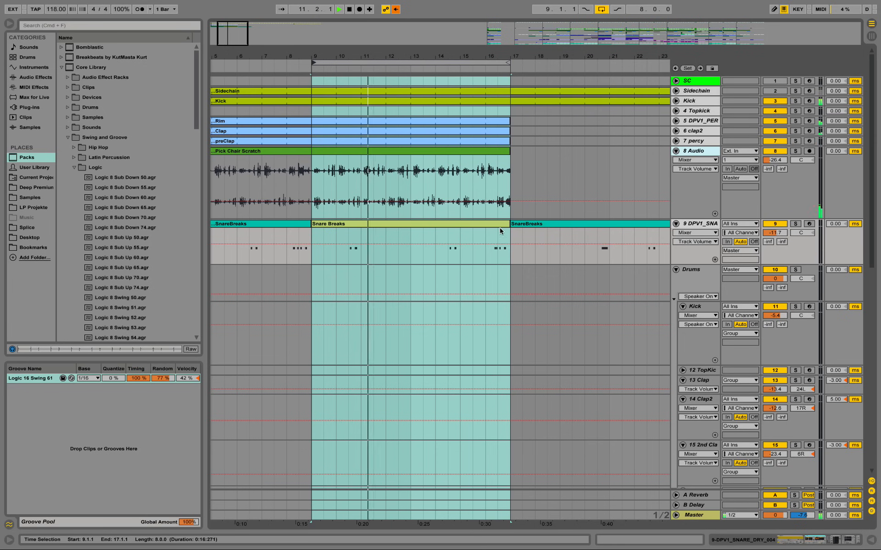
scroll(500, 228, "down", 3)
scroll(500, 228, "up", 2)
key("space")
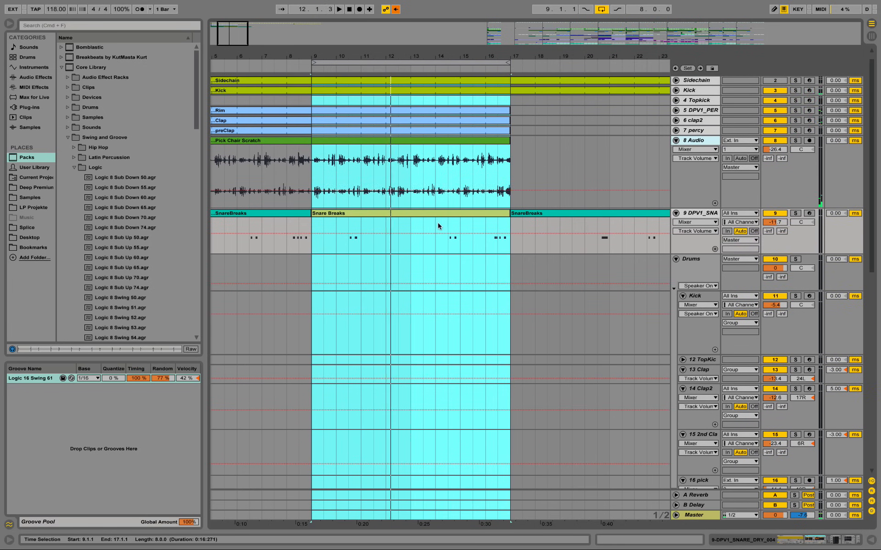
left_click(437, 222)
key("space")
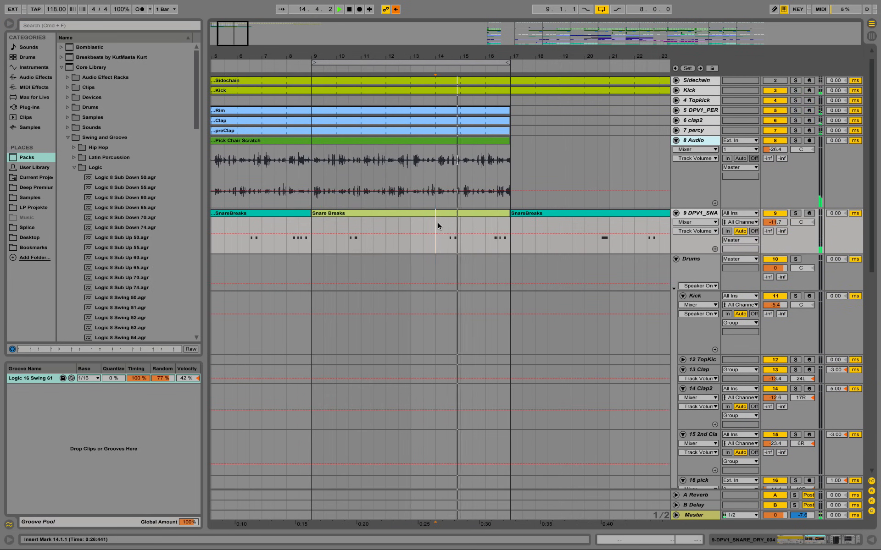
key("space")
Step: Open the Snare Breaks clip and set its groove to None
double_click(447, 213)
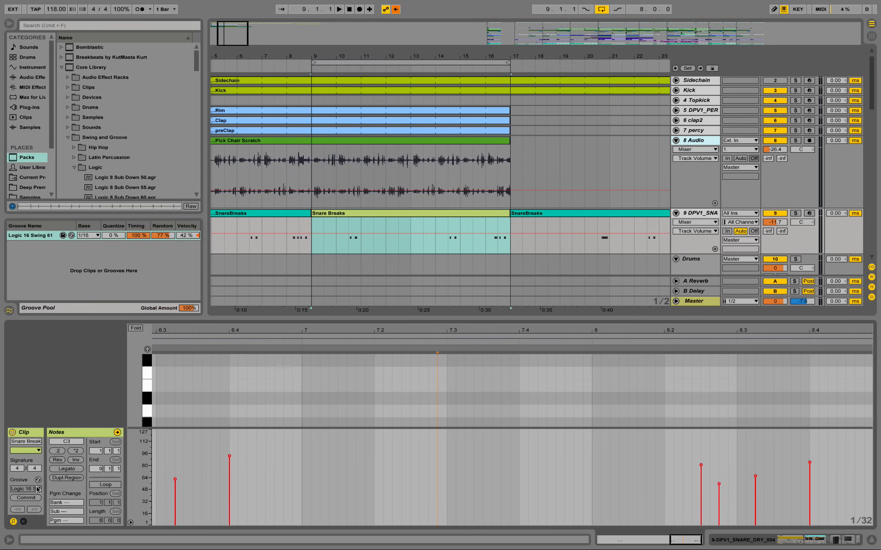
left_click(37, 490)
left_click(56, 489)
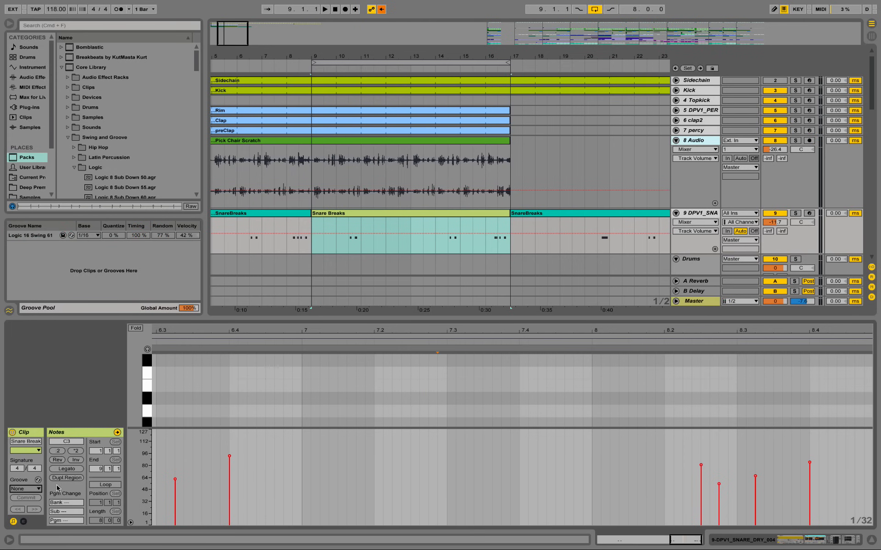
Step: Play the ungrooved snare break around bar 10 several times, starting from 10.3 and from 10.1
left_click(350, 224)
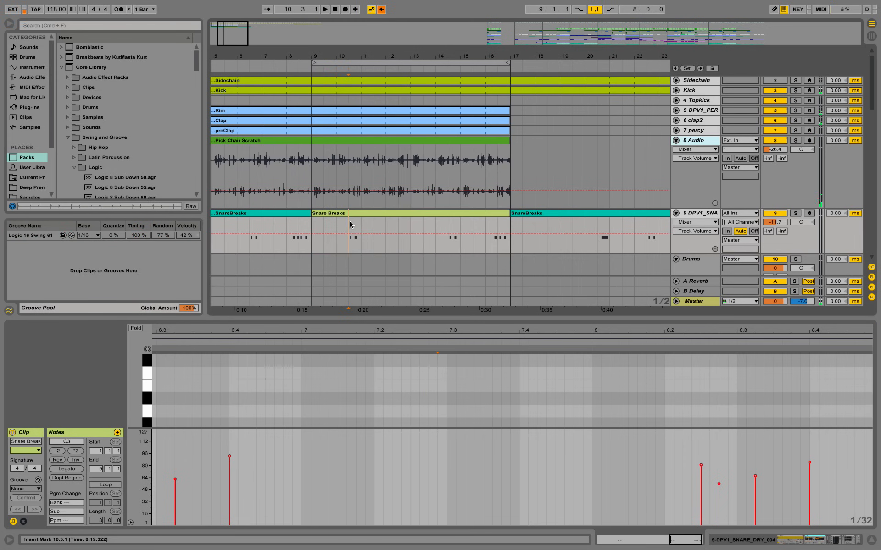
key("space")
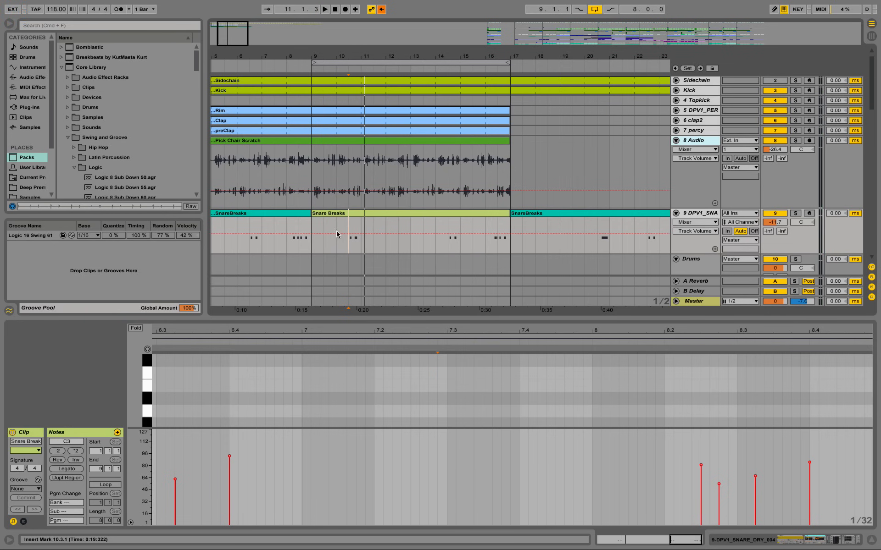
key("space")
left_click_drag(352, 56, 372, 201)
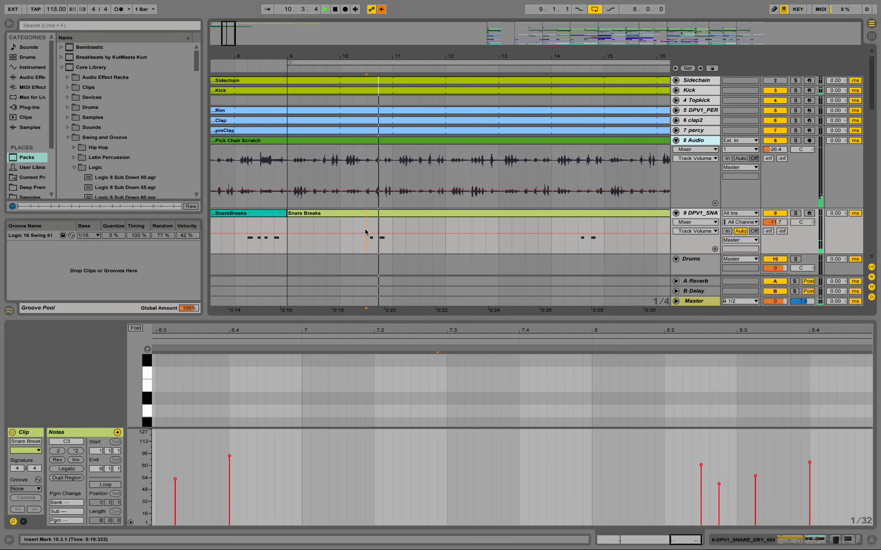
key("space")
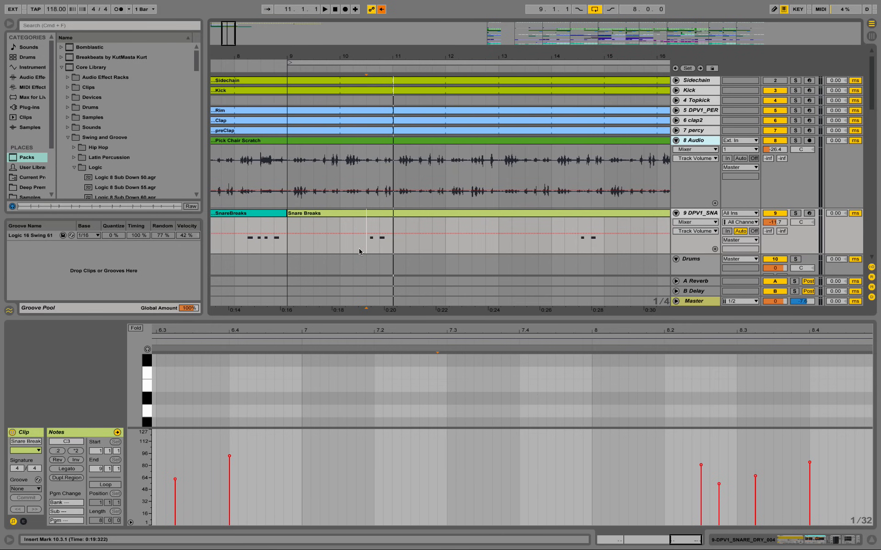
left_click(340, 224)
key("space")
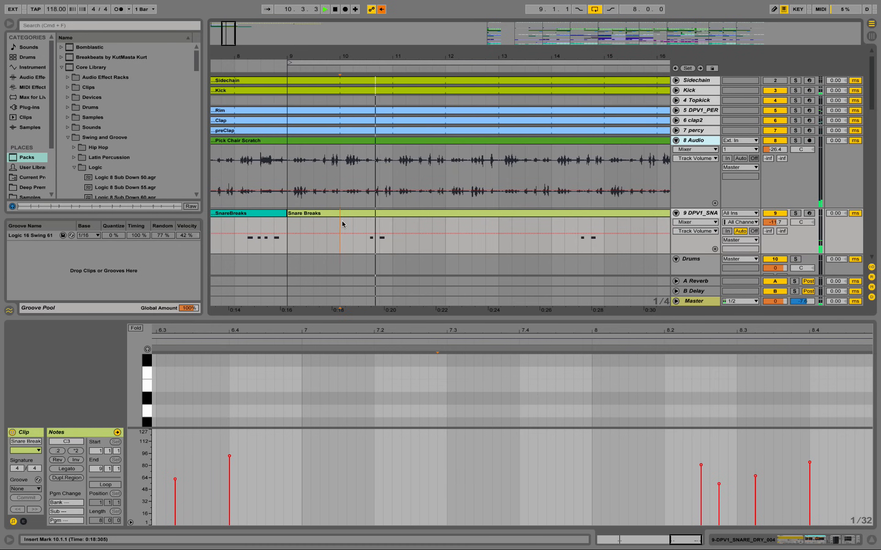
key("space")
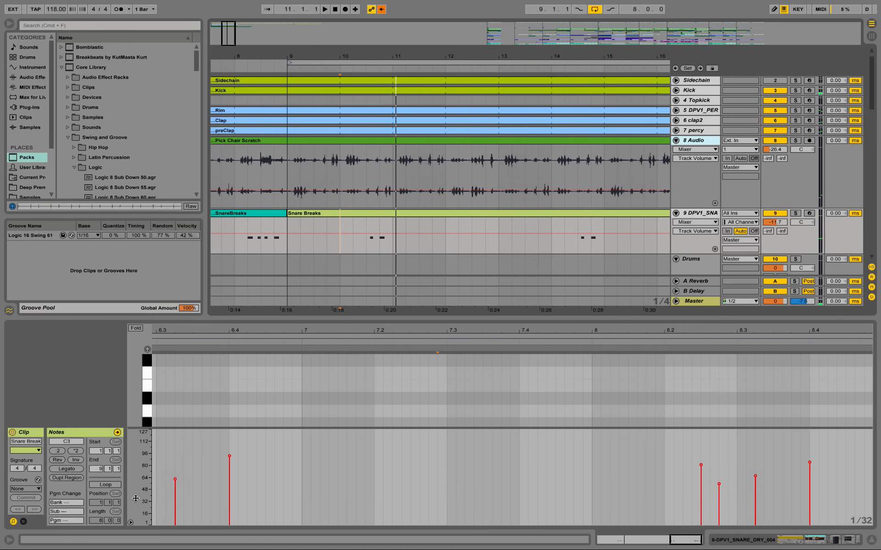
Step: Try the Logic 16 Swing 61 groove on the Snare Breaks clip again, playing repeatedly from bar 10, and set the groove back to None
left_click(21, 489)
left_click(31, 504)
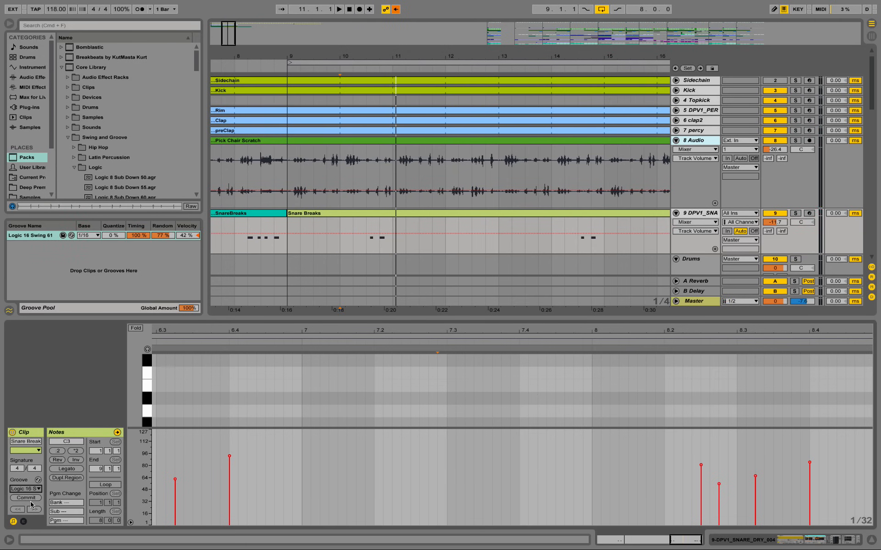
left_click(340, 230)
key("space")
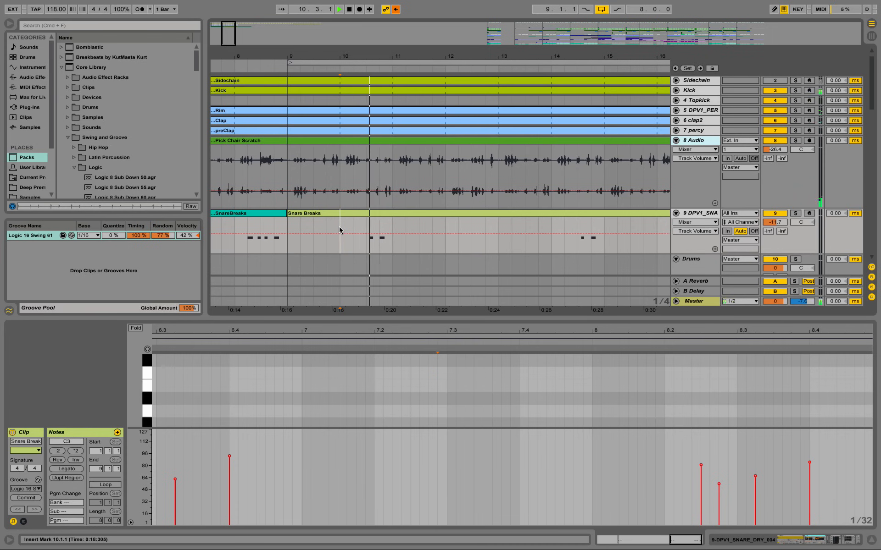
key("space")
key("space")
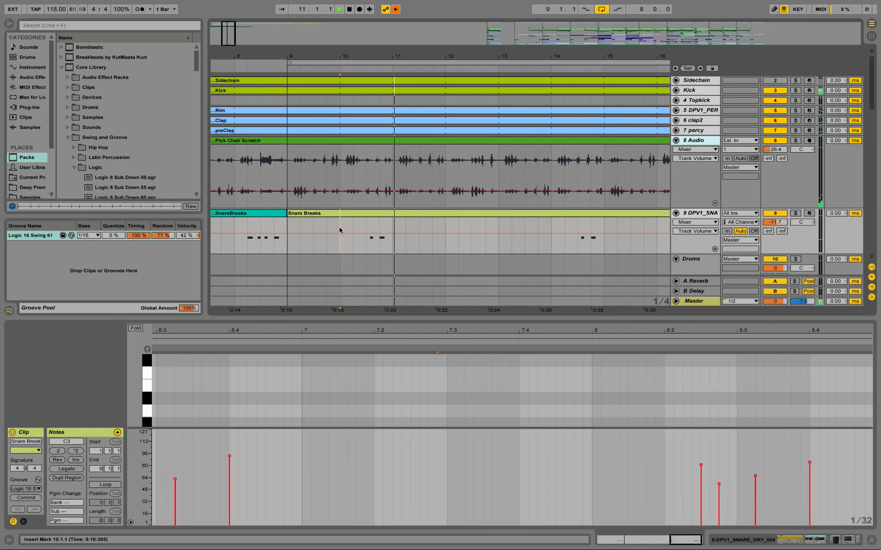
key("space")
key("space")
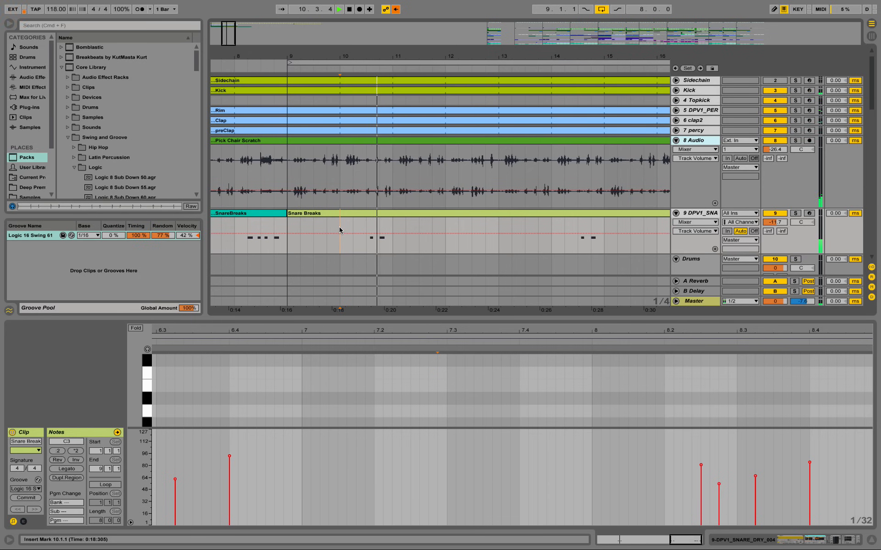
key("space")
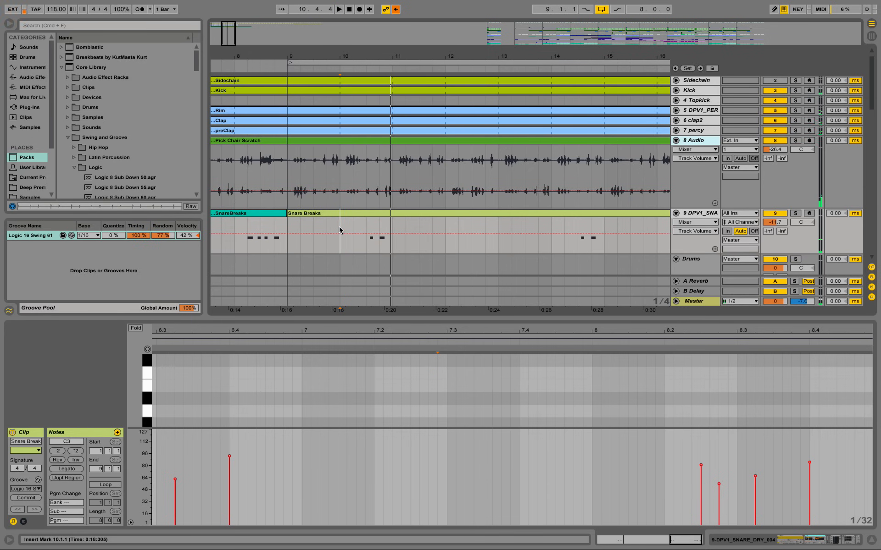
left_click(36, 489)
left_click(23, 495)
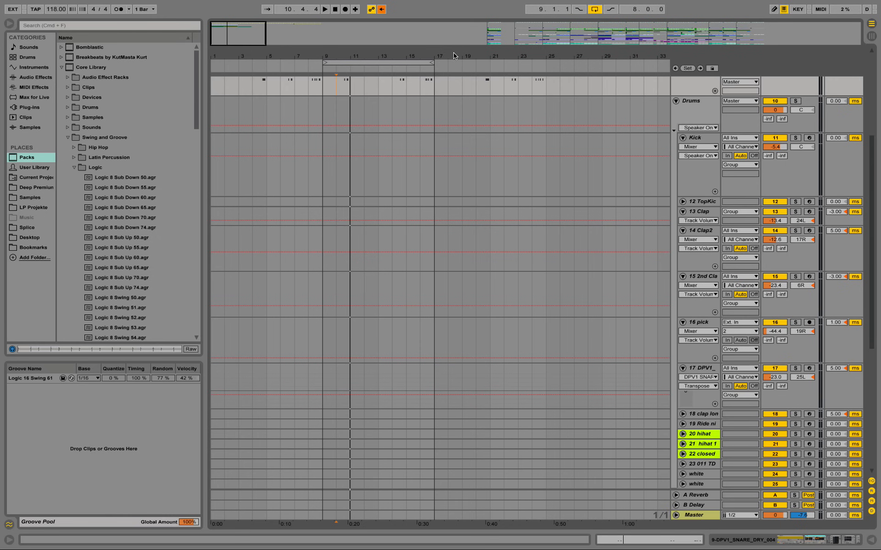
Step: Select and unfold the clap long track in the finished arrangement
left_click_drag(652, 59, 652, 14)
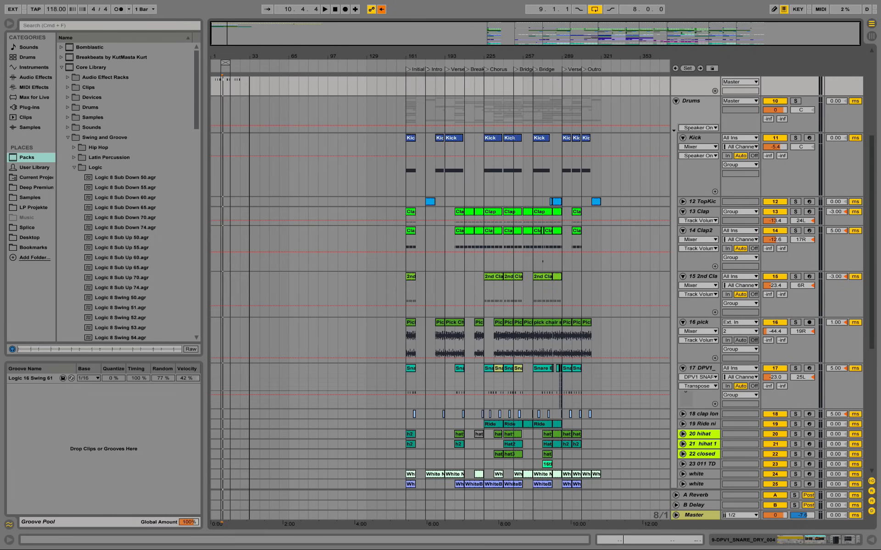
scroll(400, 278, "down", 5)
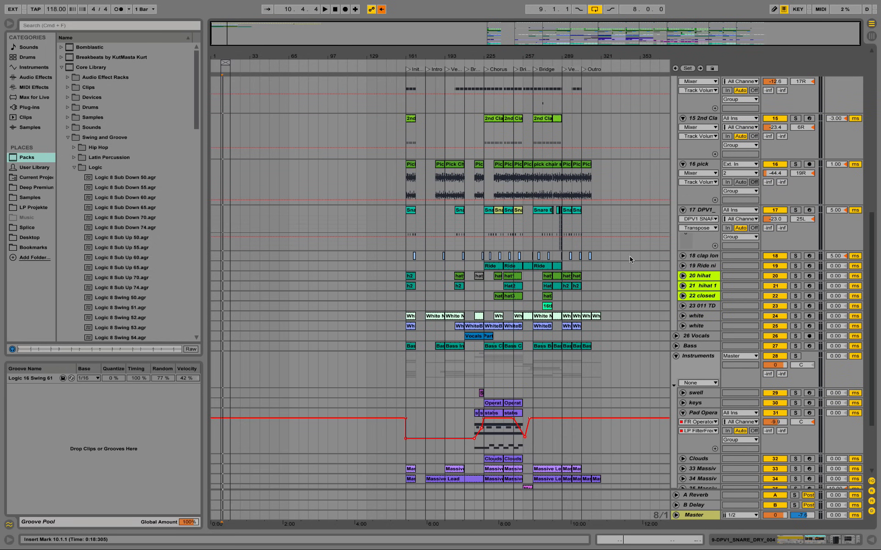
left_click(705, 256)
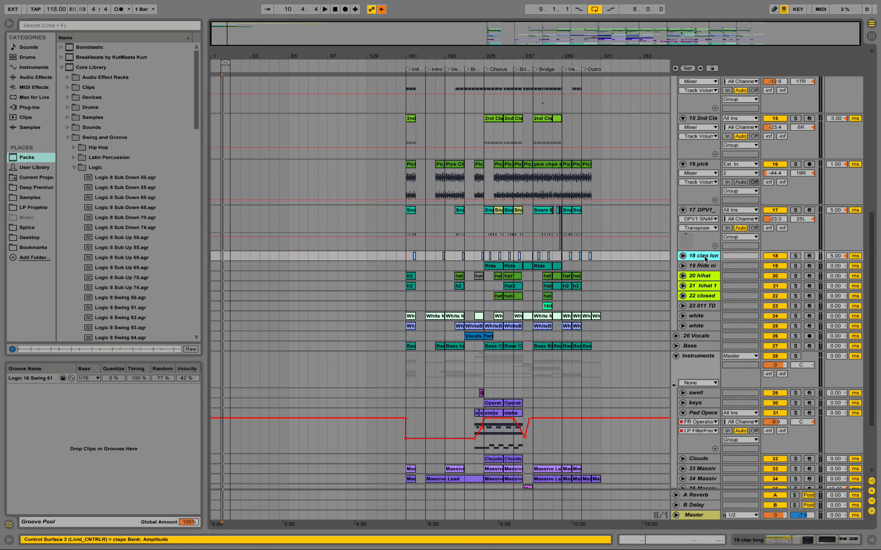
left_click(682, 256)
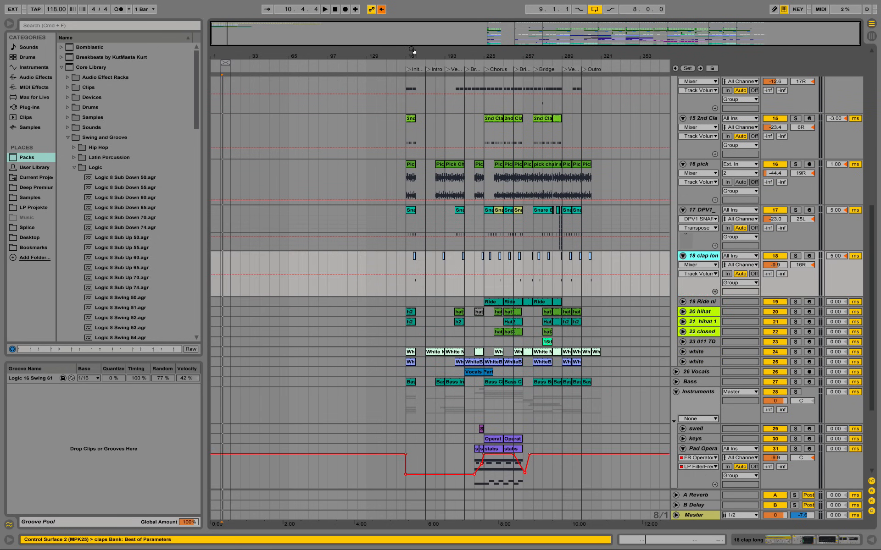
Step: Play the Clap long clip in the Initial 8Bar Loop section from bar 167, select its track and stop playback
left_click_drag(413, 50, 440, 265)
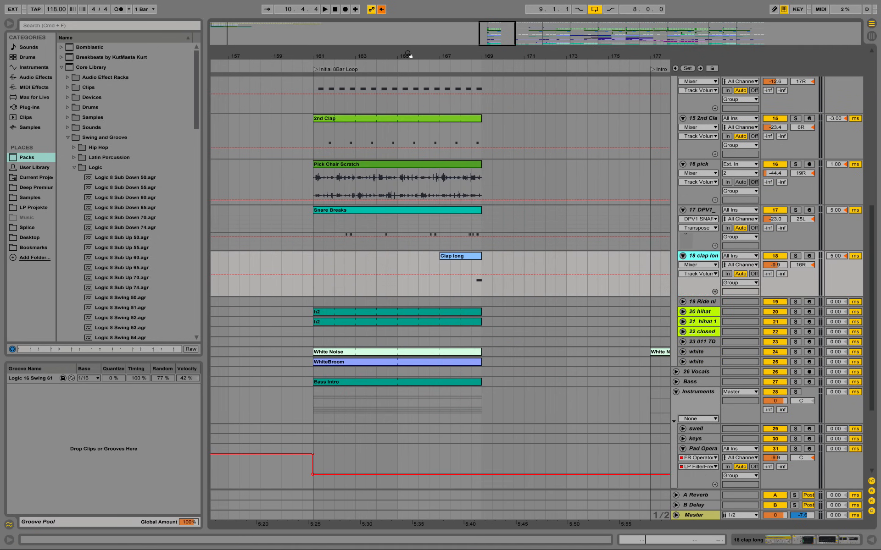
left_click(440, 265)
key("space")
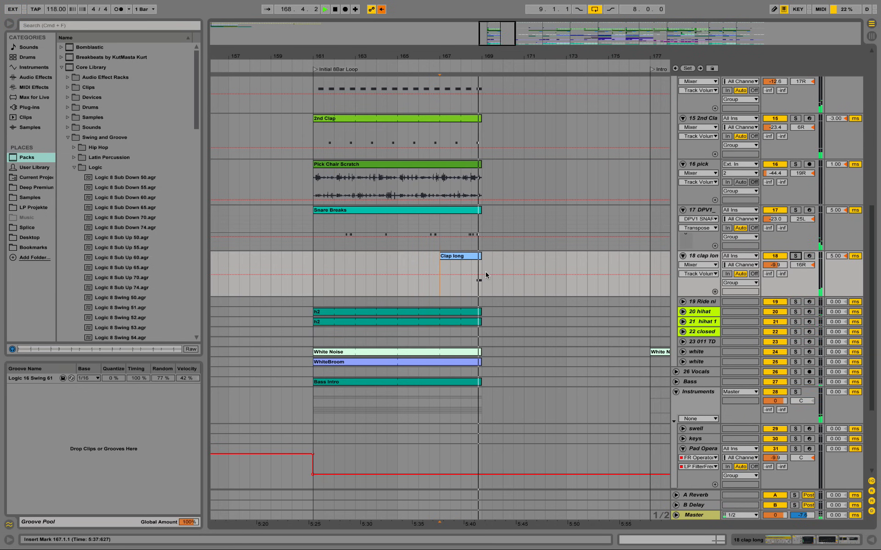
left_click(705, 256)
key("space")
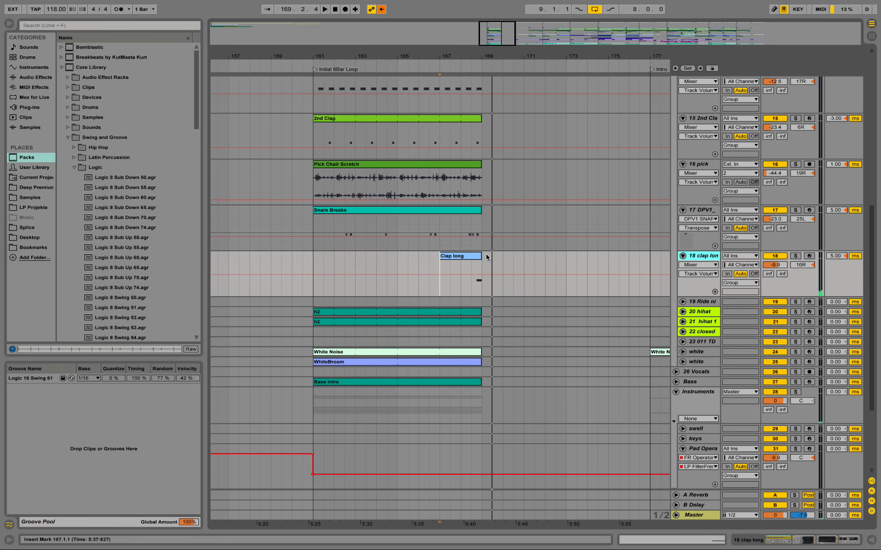
Step: Examine the Clap long clip's note and the clap long track's device chain through to its Warm Reverb Long
double_click(468, 256)
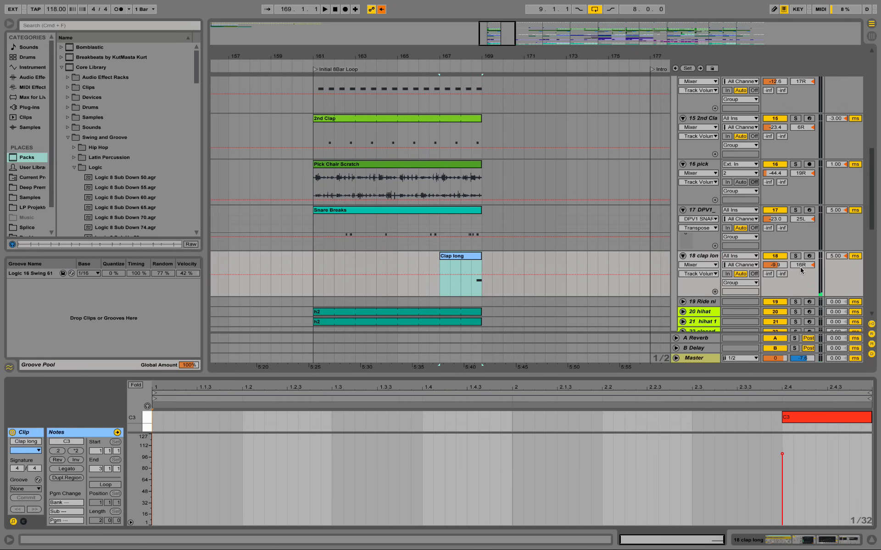
left_click(704, 257)
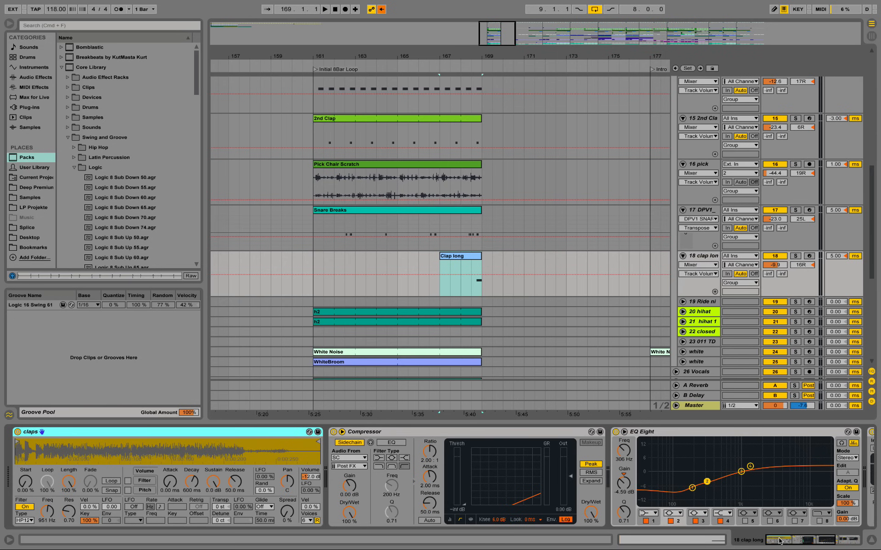
left_click_drag(779, 541, 804, 545)
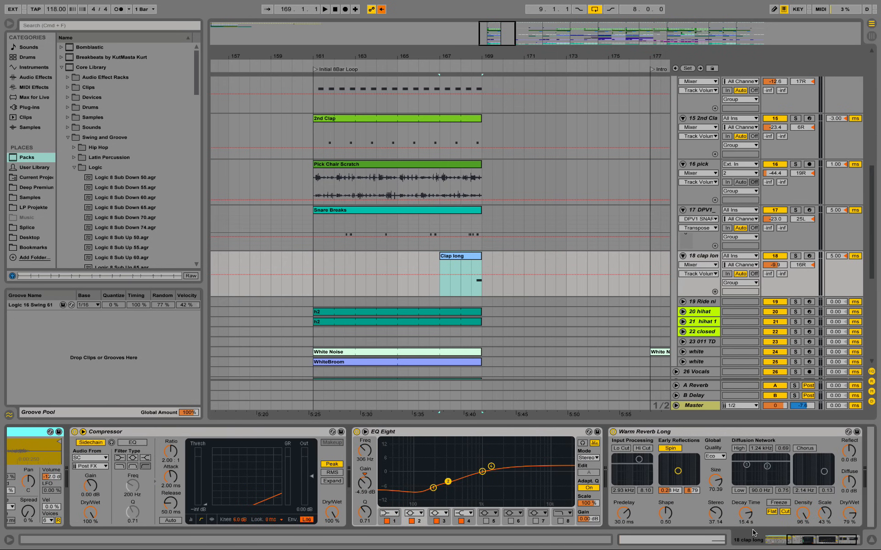
left_click_drag(789, 544, 821, 546)
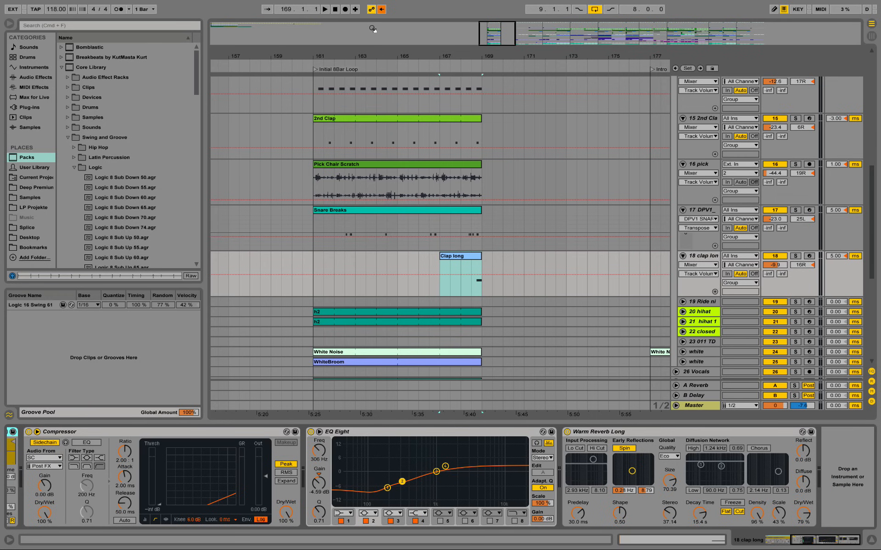
double_click(471, 257)
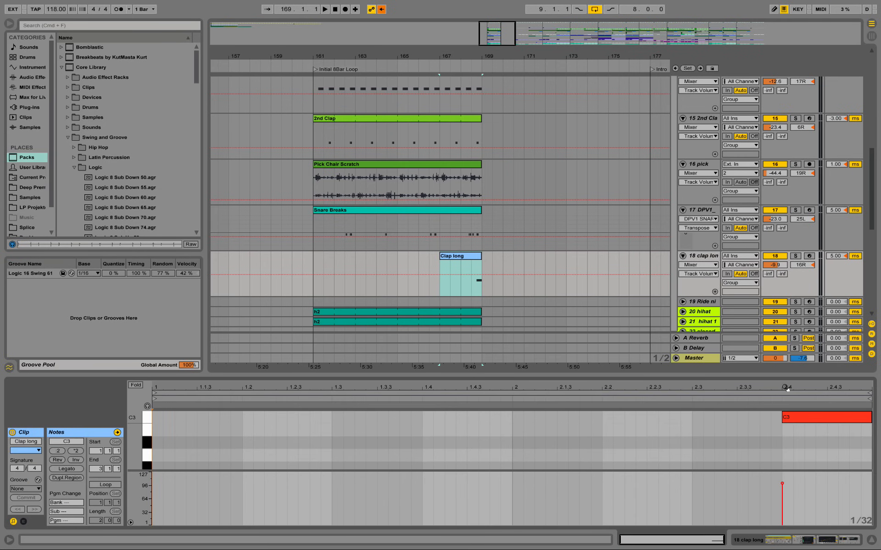
left_click(808, 542)
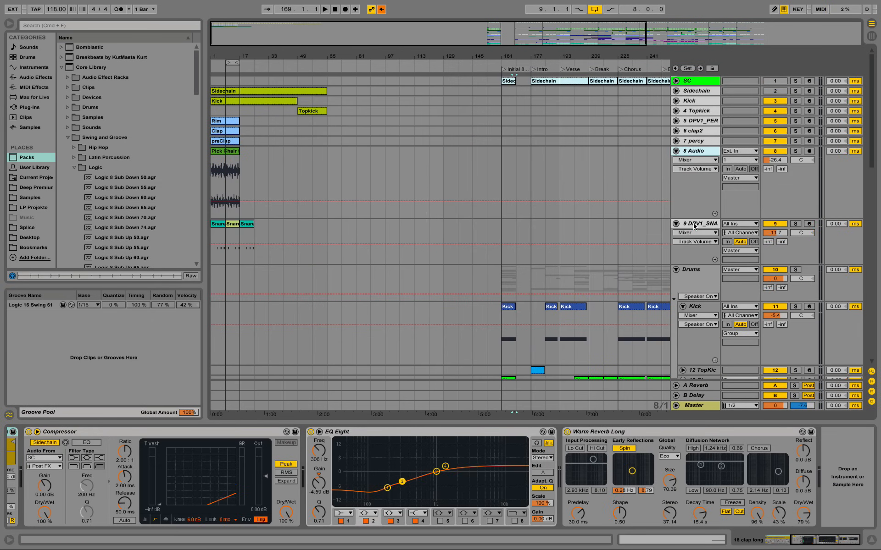
Step: Insert a new MIDI track below the DPV1_SNARE track of the new beat
right_click(694, 226)
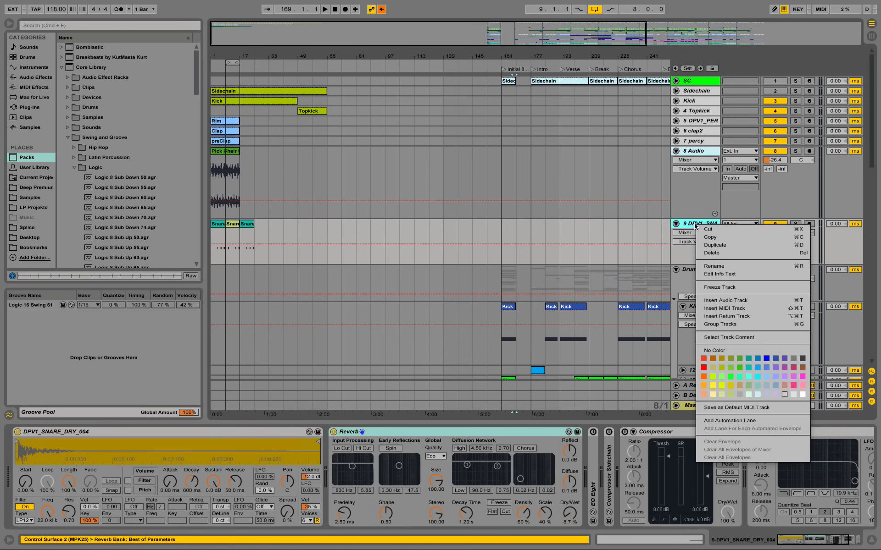
left_click(735, 308)
key("super+shift+t")
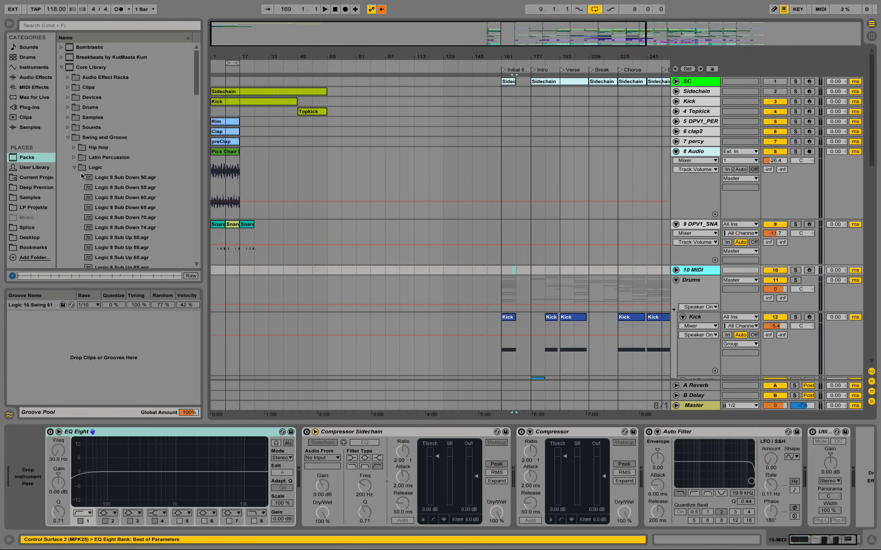
Step: Audition the DPV1 FX samples from 014 down to 009 and load DPV1_FX_010.wav as the new MIDI track's instrument
left_click(39, 192)
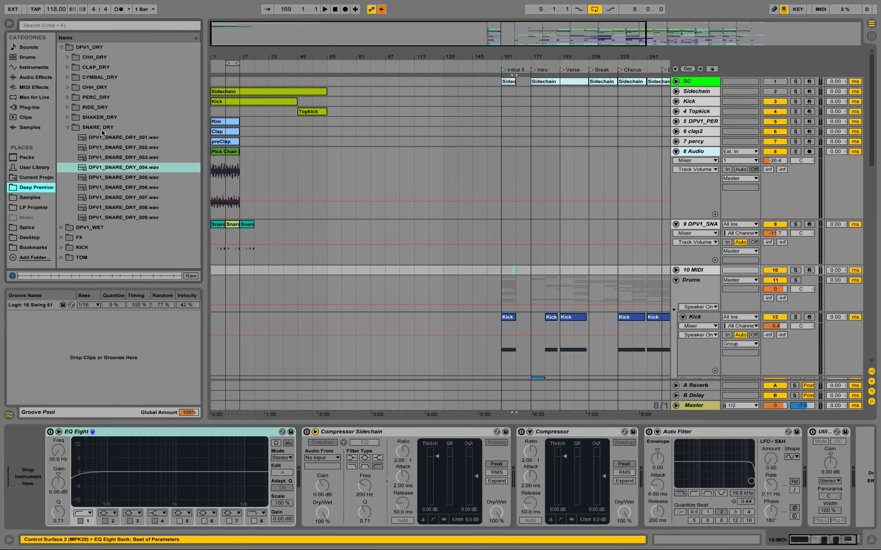
left_click(61, 237)
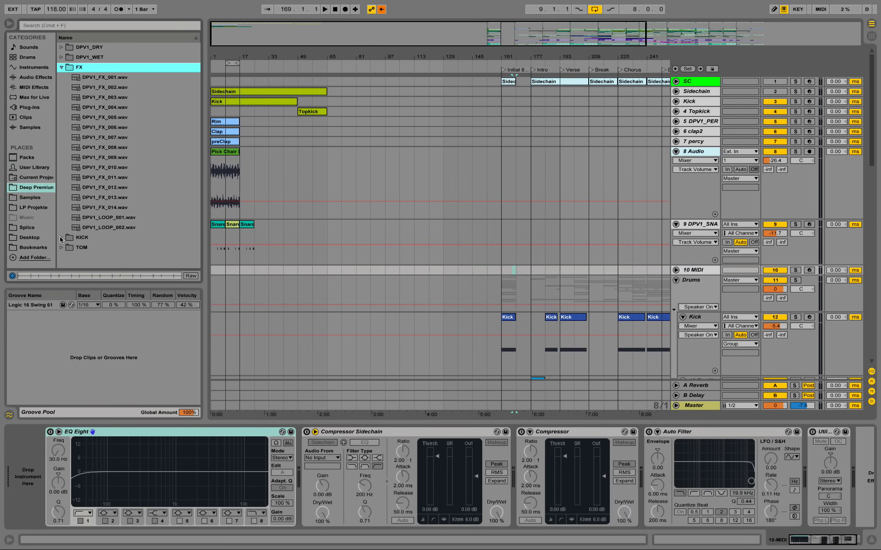
left_click(114, 211)
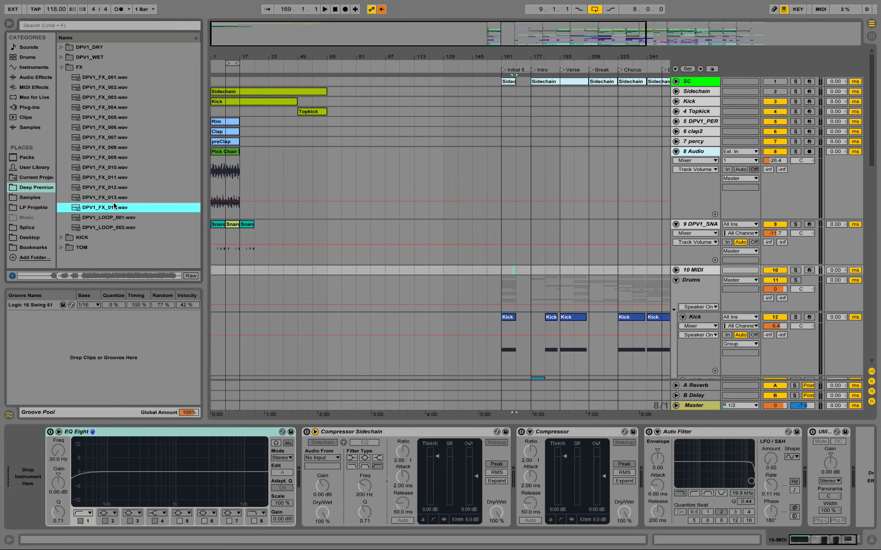
left_click(114, 198)
left_click(116, 189)
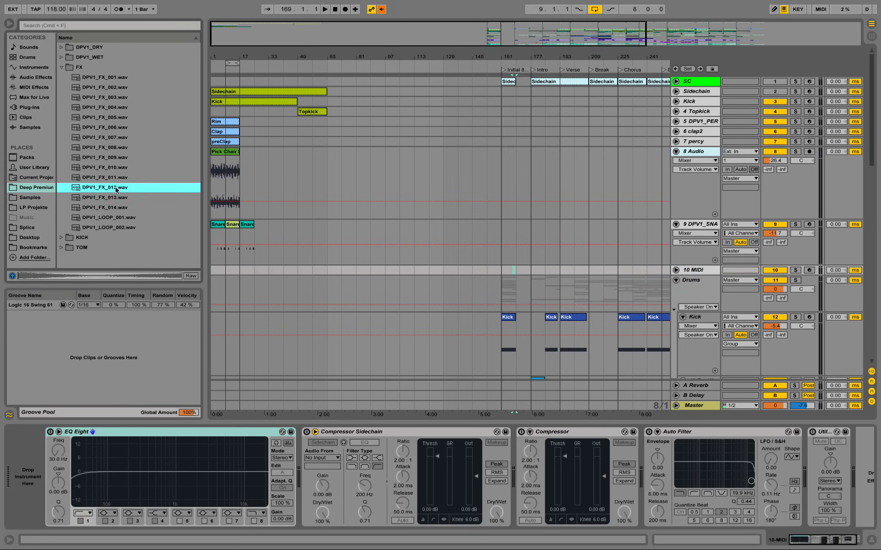
left_click(115, 178)
left_click(115, 168)
left_click(115, 159)
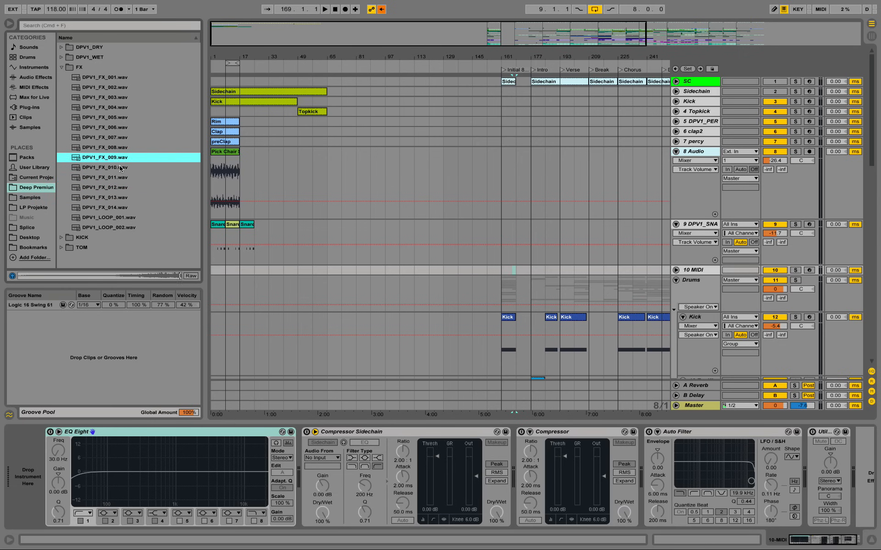
left_click(114, 168)
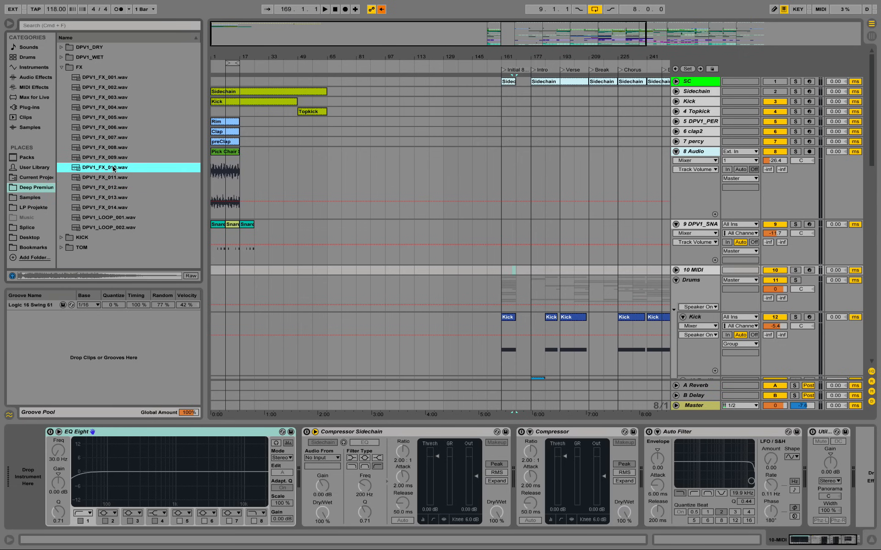
left_click_drag(113, 168, 27, 477)
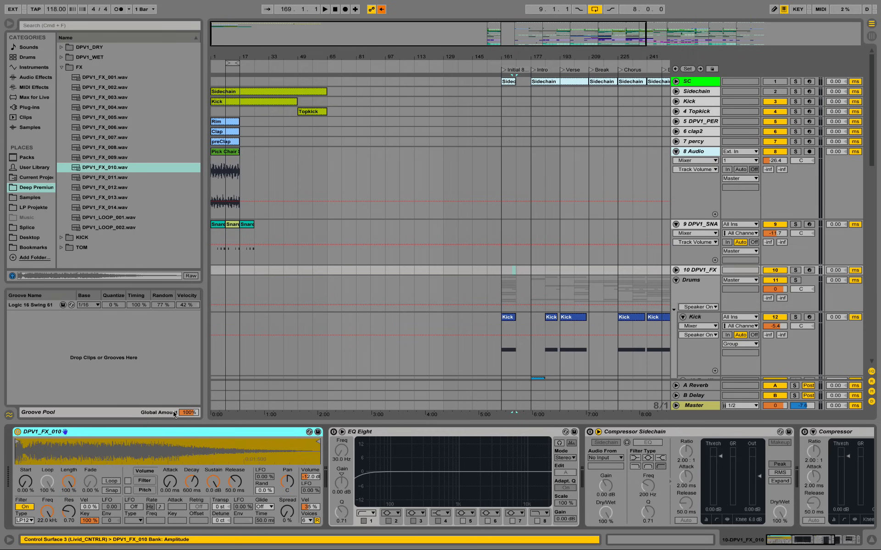
Step: Enable EQ Eight on the DPV1_FX track and pull its low cut up to about 329 Hz
left_click(333, 432)
left_click_drag(357, 479, 427, 487)
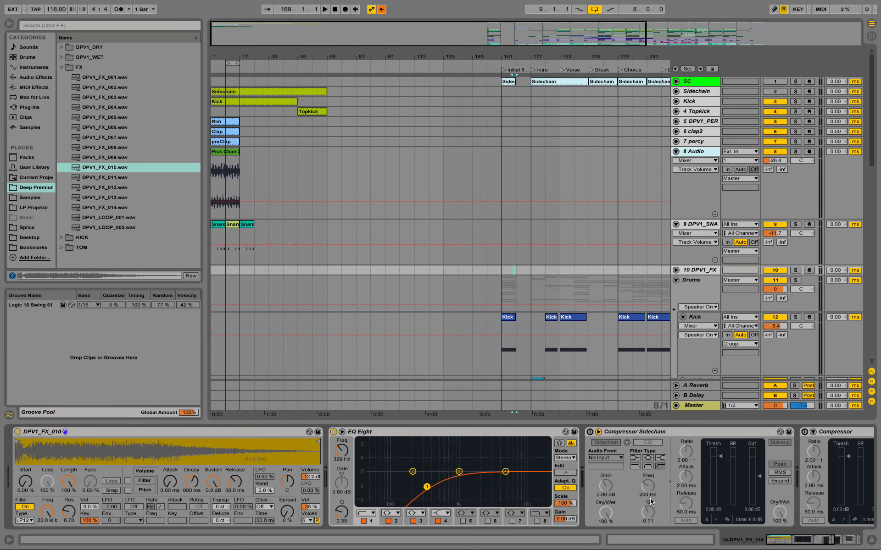
Step: Adjust the master's cue level, then unfold the DPV1_FX track and set its volume to -11.0 dB
left_click_drag(796, 410, 805, 410)
left_click(677, 271)
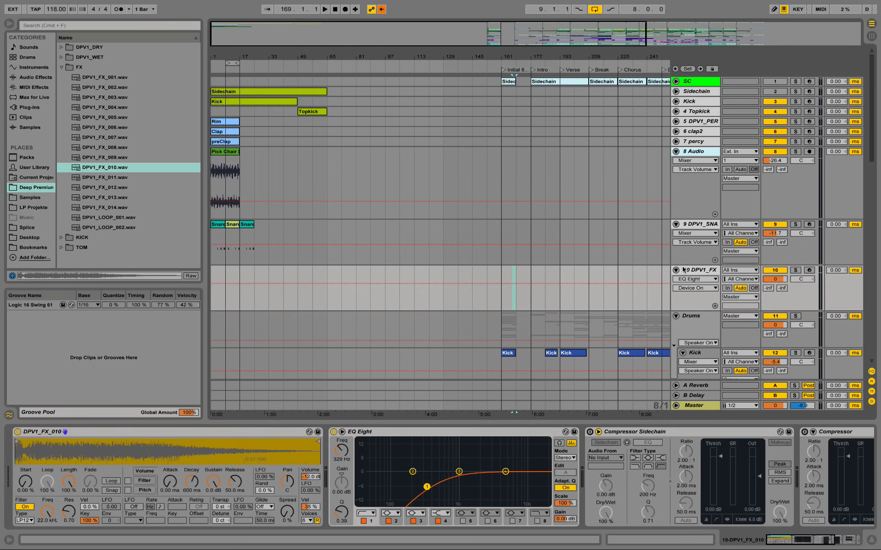
left_click_drag(777, 280, 779, 280)
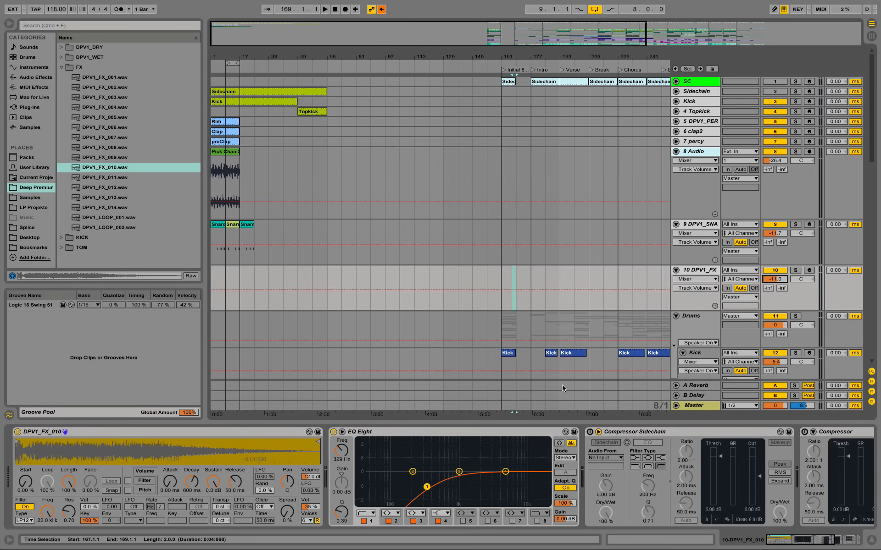
Step: Find the Warm Reverb Long preset among the audio effects, add it after EQ Eight, and set its decay time to about 15.8 s
left_click(35, 77)
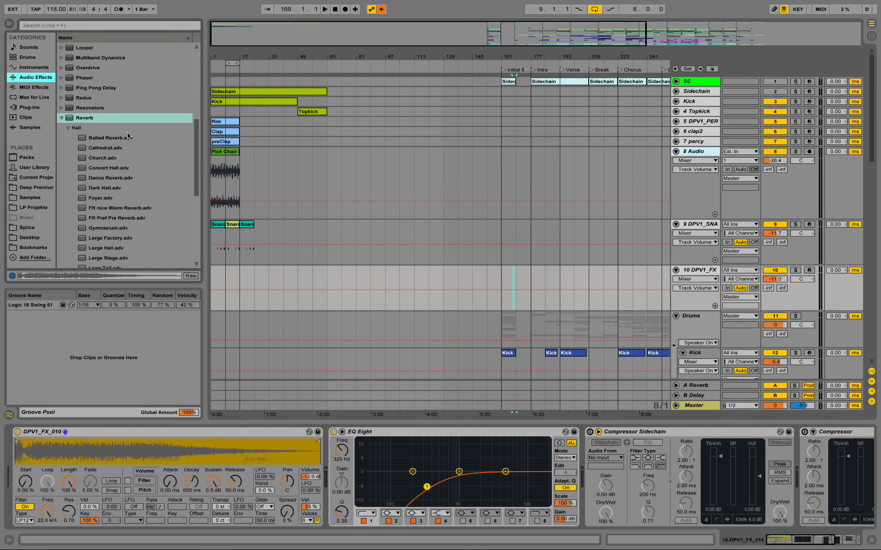
left_click(45, 26)
type("warm")
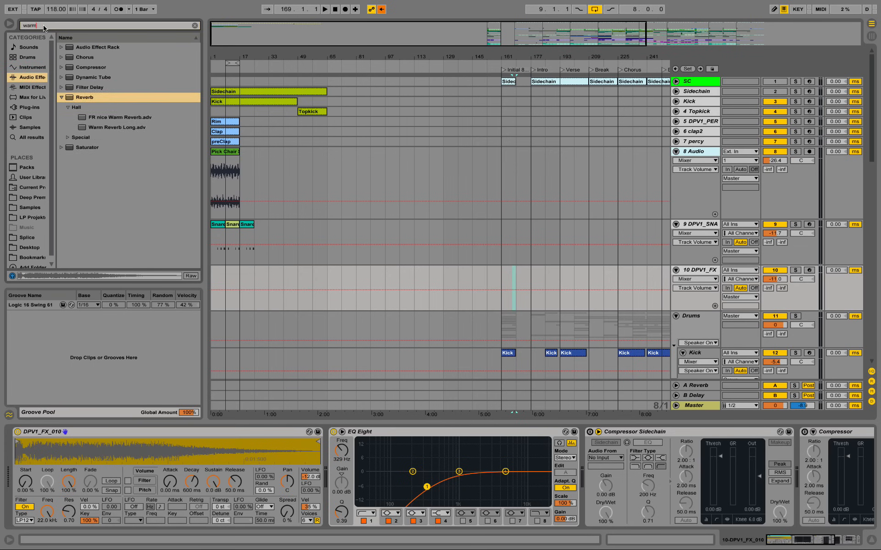
mouse_move(112, 98)
left_mouse_down()
mouse_move(194, 134)
mouse_move(383, 442)
mouse_move(541, 464)
left_mouse_up()
left_click_drag(532, 411, 573, 459)
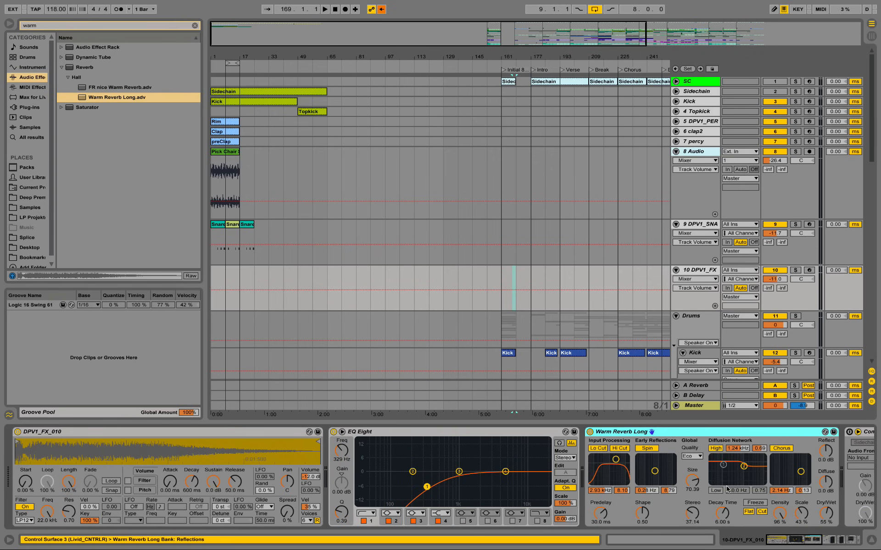
left_click_drag(725, 522, 726, 500)
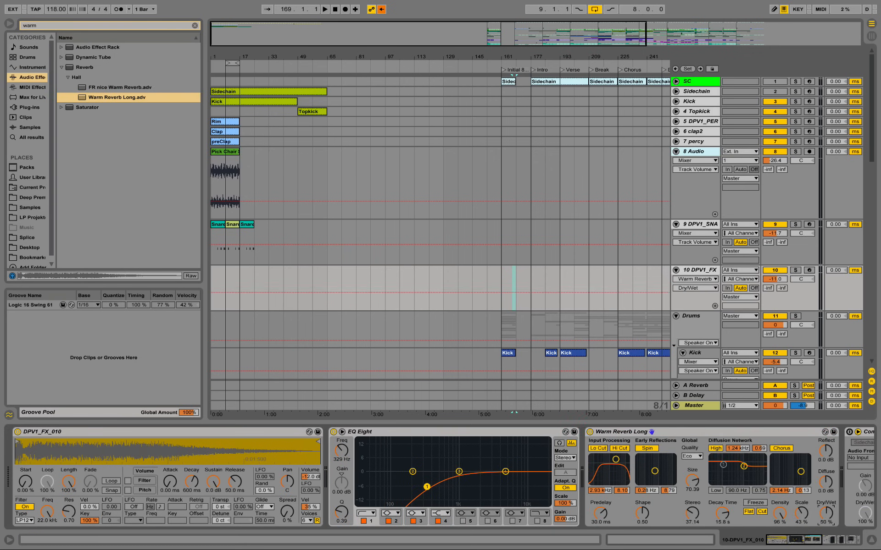
Step: Using the clap long track's chain as reference, set the DPV1_FX reverb's dry/wet to 79 % and the EQ Eight low cut to about 374 Hz
scroll(702, 275, "down", 10)
left_click(703, 334)
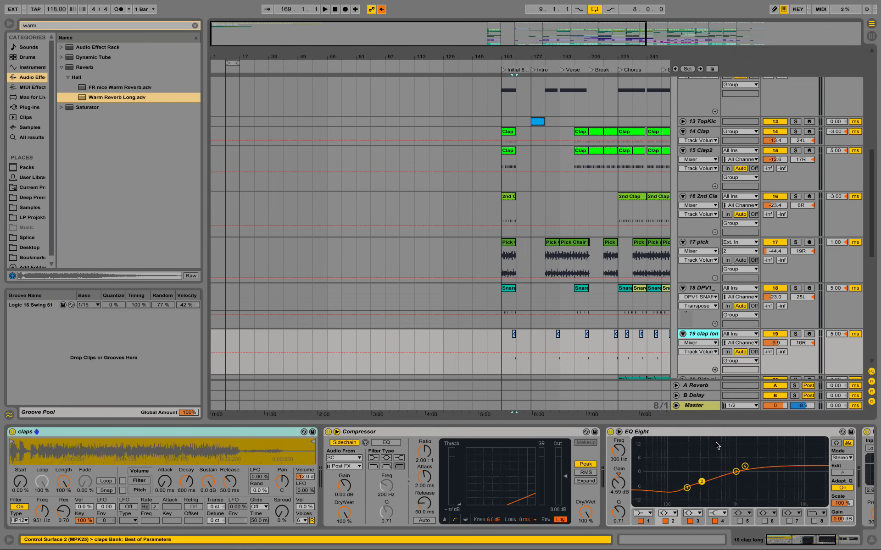
mouse_move(792, 543)
left_mouse_down()
mouse_move(831, 546)
mouse_move(791, 546)
left_mouse_up()
scroll(301, 188, "up", 10)
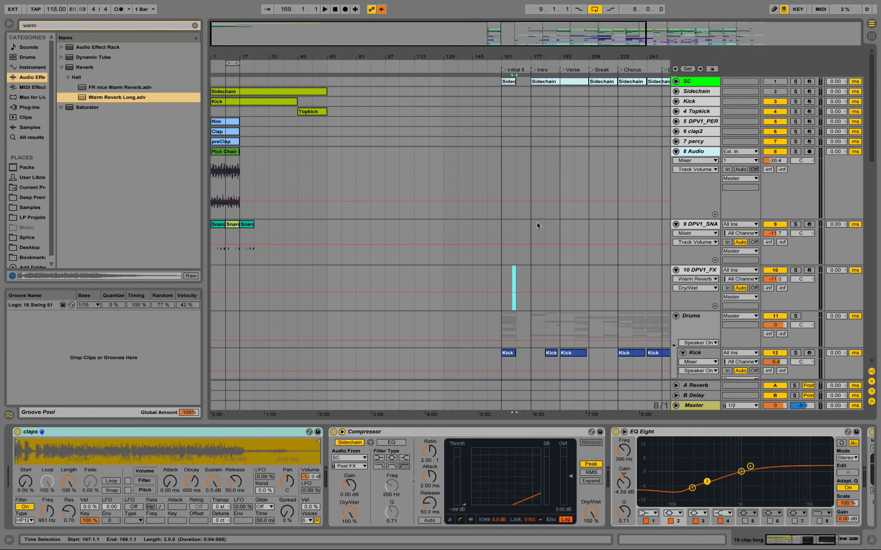
left_click(703, 270)
left_click_drag(831, 518, 831, 505)
left_click_drag(814, 542, 816, 540)
left_click_drag(397, 483, 400, 483)
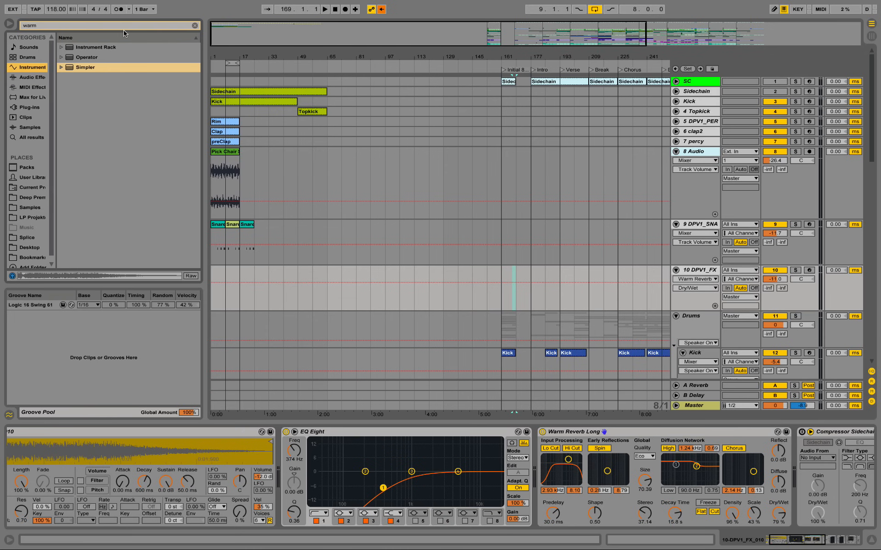
Step: Add a Compressor between the DPV1_FX_010 sampler and EQ Eight, and expand its sidechain section
left_click(194, 26)
left_click(36, 81)
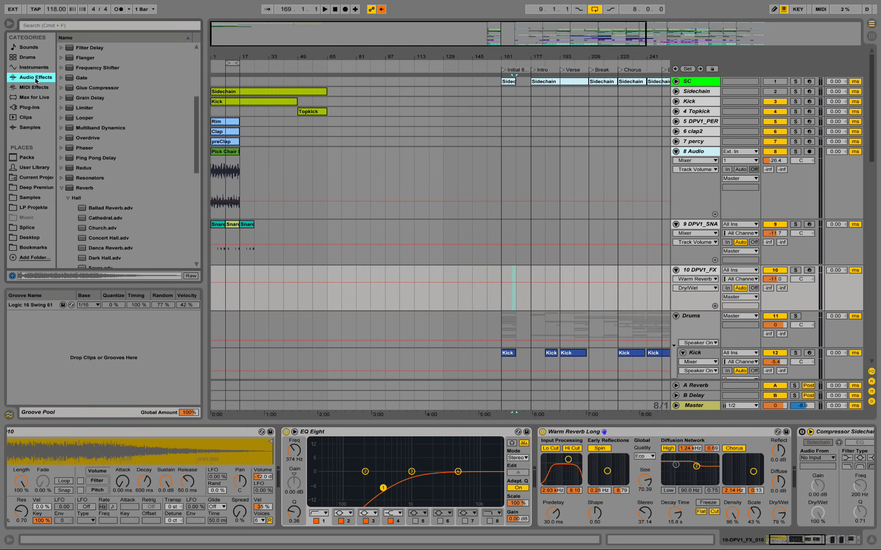
scroll(103, 101, "up", 5)
left_click_drag(101, 118, 276, 452)
left_click_drag(264, 414, 278, 452)
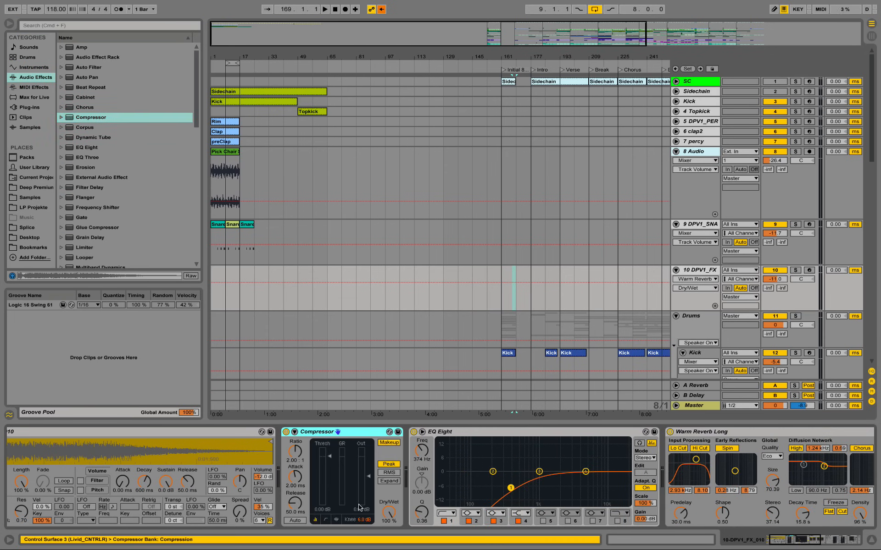
left_click(295, 433)
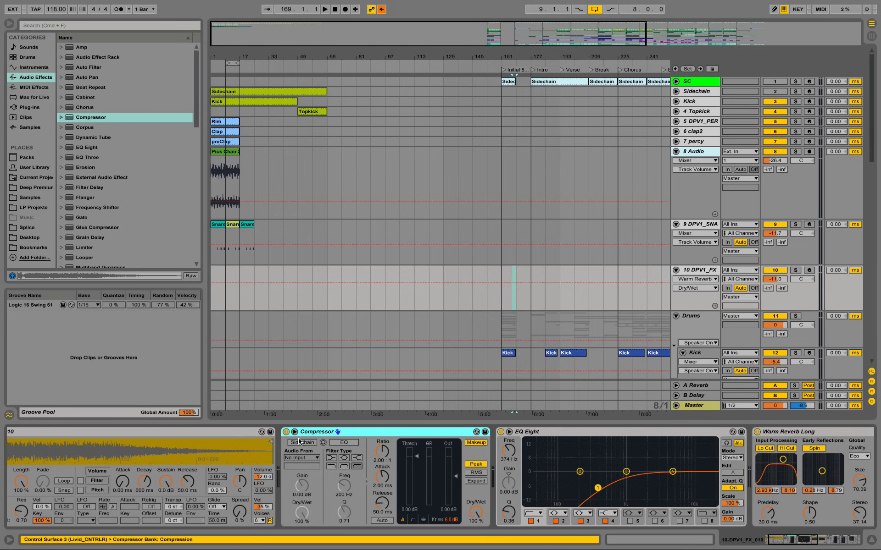
Step: Enable the Compressor's sidechain on the DPV1_FX track with the Sidechain track as its audio source
left_click(695, 90)
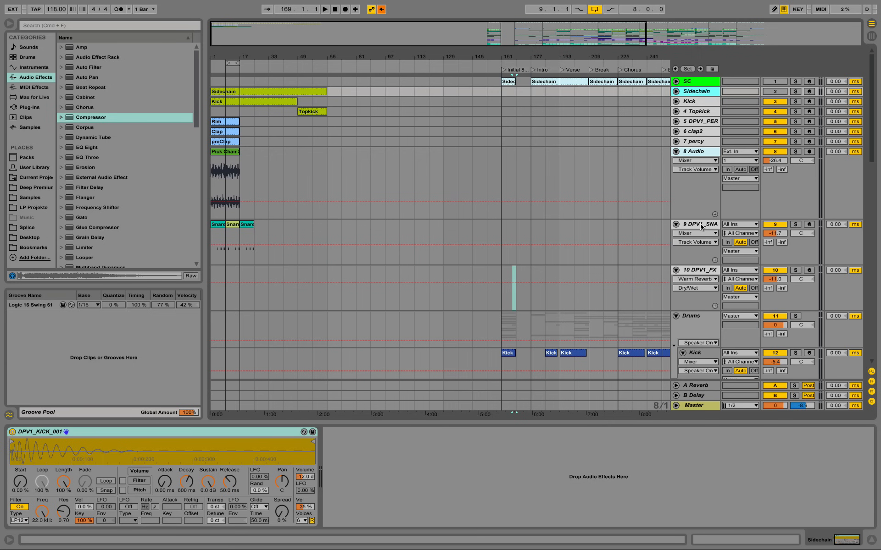
left_click(697, 269)
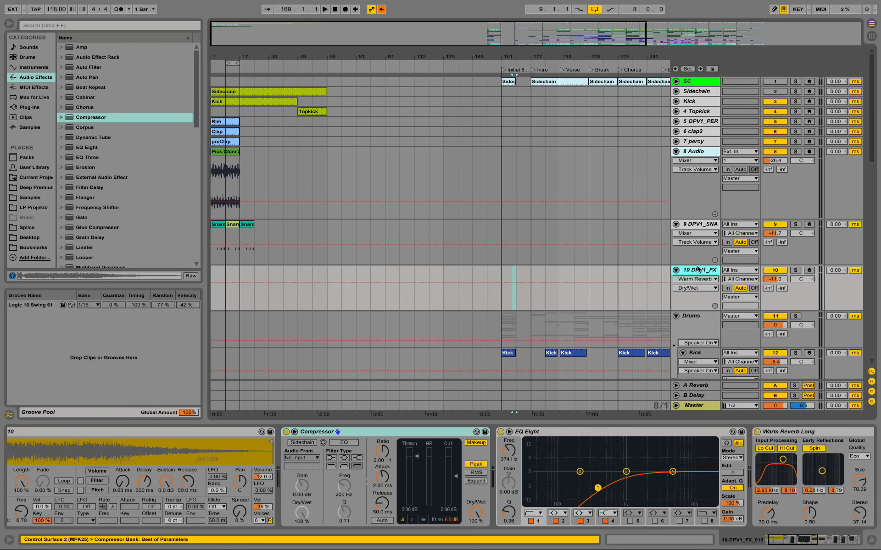
left_click(295, 458)
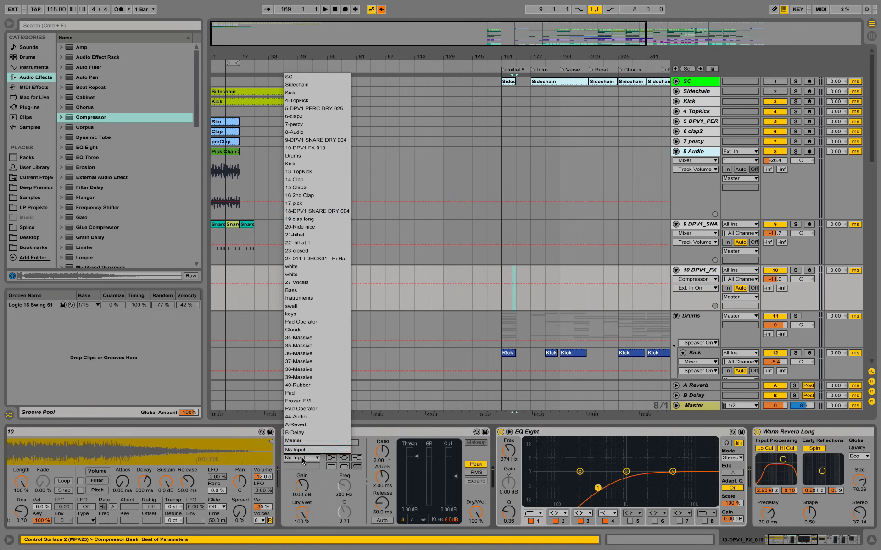
left_click(316, 85)
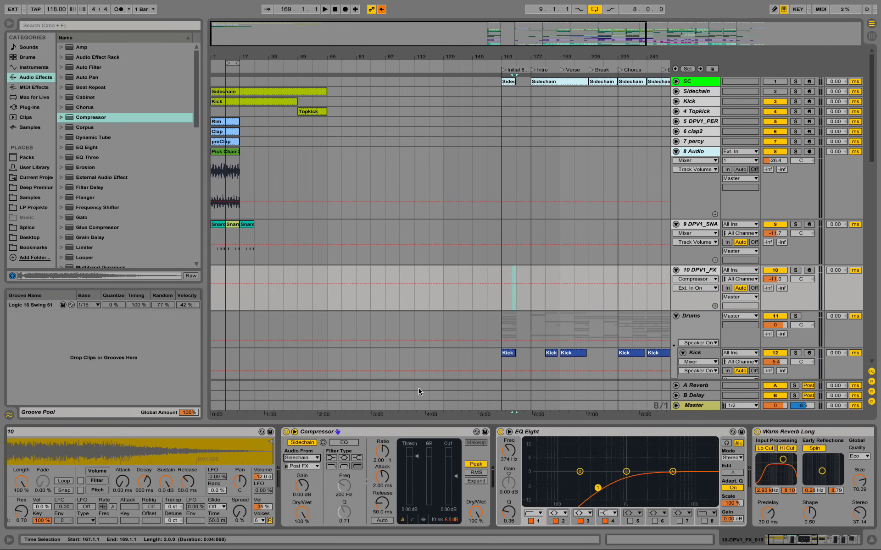
Step: Set the Compressor's threshold to about -37.6 dB and its ratio to about 3.15:1
left_click_drag(417, 459, 418, 489)
left_click_drag(388, 455, 390, 438)
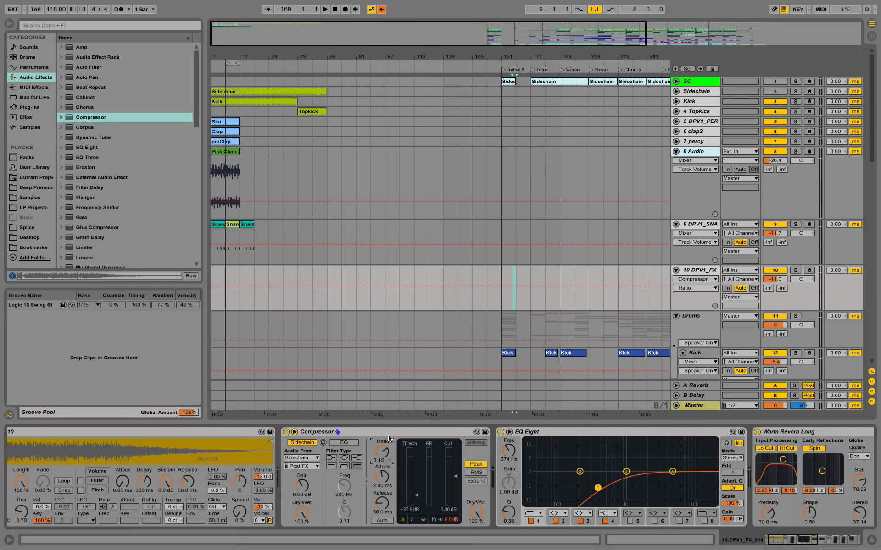
Step: Create an empty four-bar MIDI clip on the DPV1_FX track from bar 13 to bar 17
left_click_drag(222, 55, 281, 135)
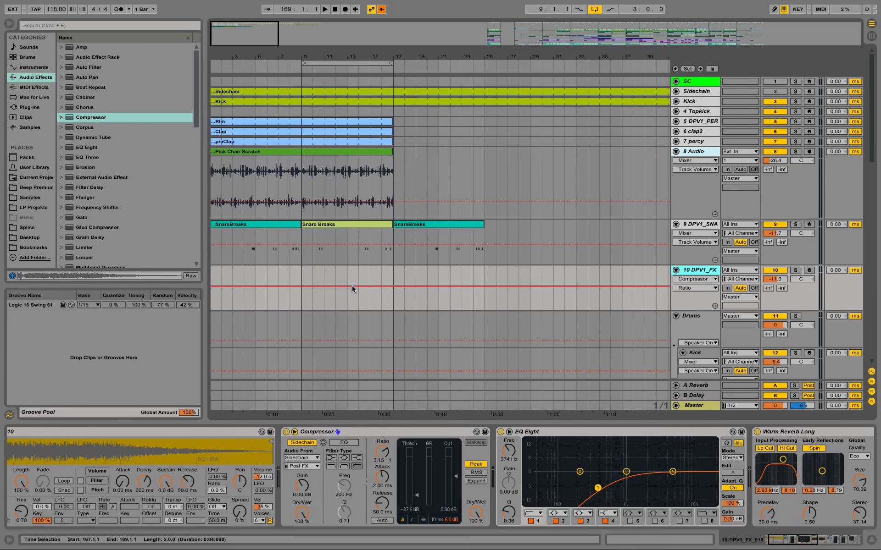
left_click(346, 271)
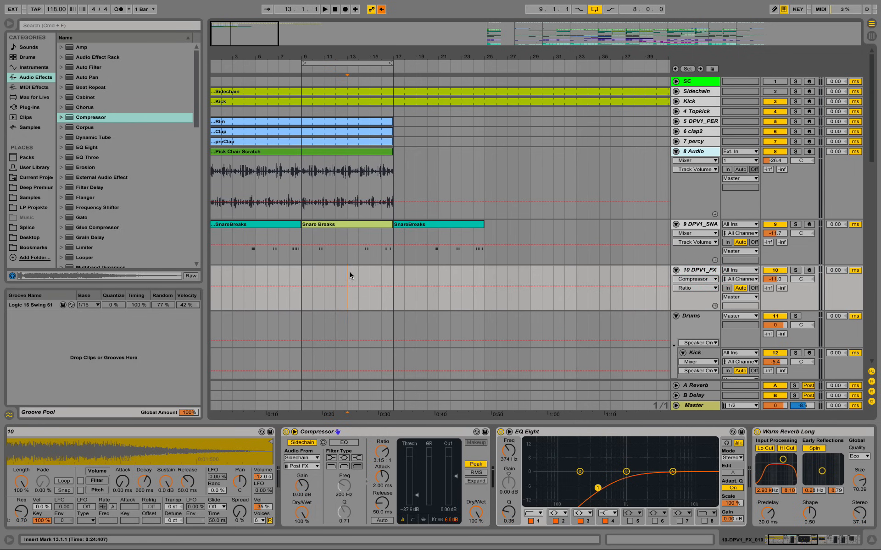
left_click_drag(346, 272, 391, 279)
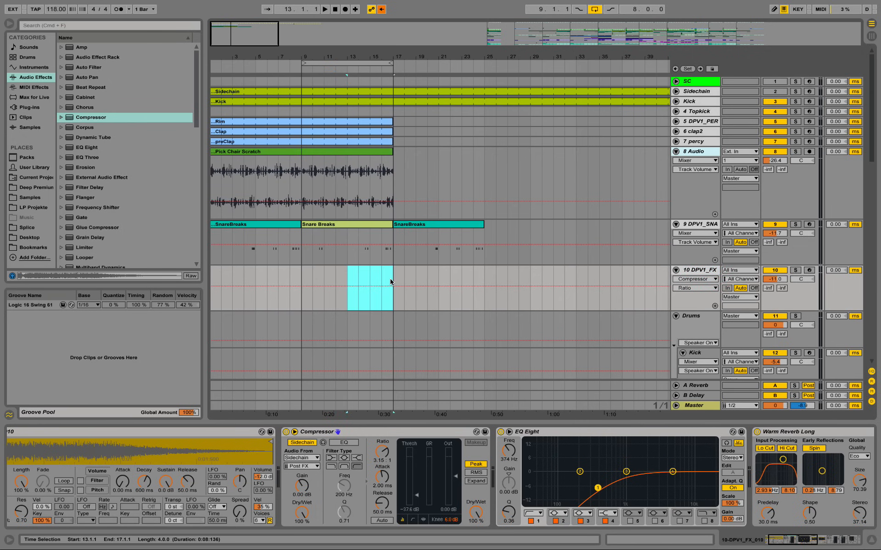
key("super+j")
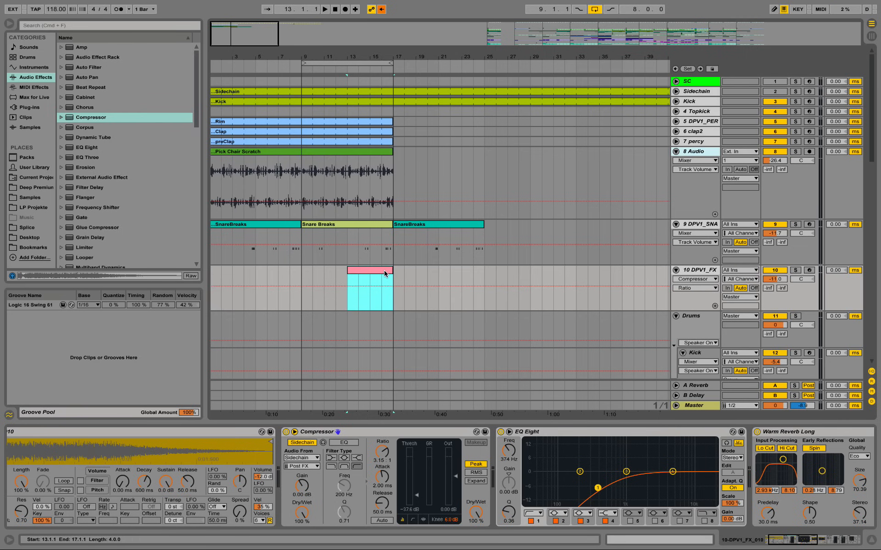
Step: Open the new DPV1_FX clip in an enlarged note editor and add a one-beat C3 note at position 2.4
double_click(384, 273)
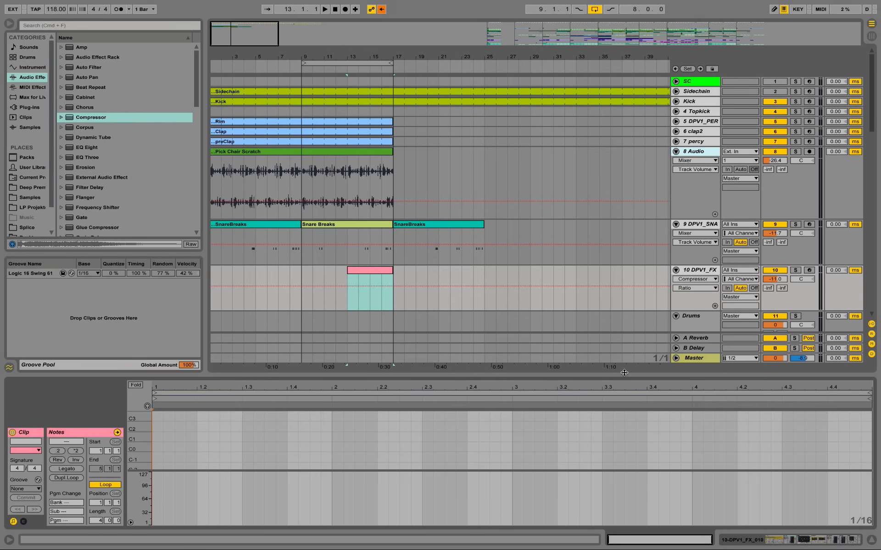
left_click_drag(624, 372, 626, 206)
left_click_drag(145, 339, 135, 337)
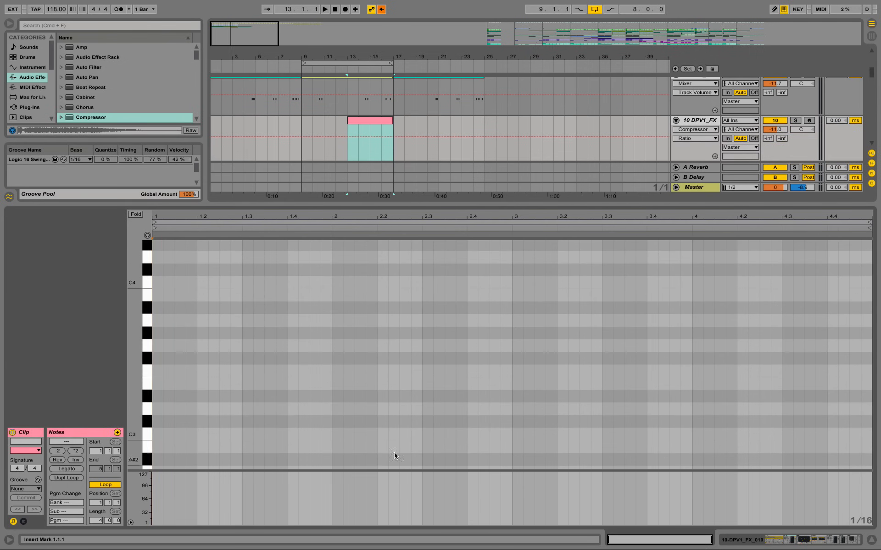
double_click(470, 434)
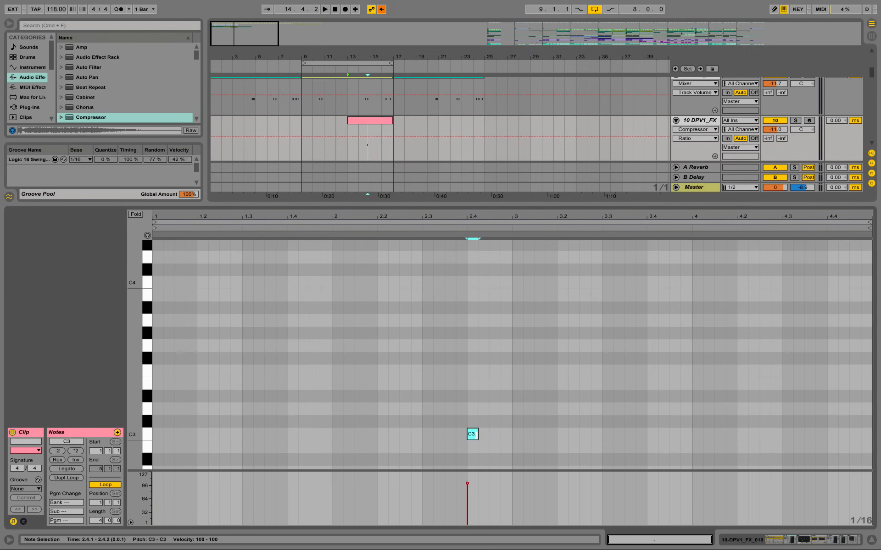
left_click_drag(479, 434, 525, 431)
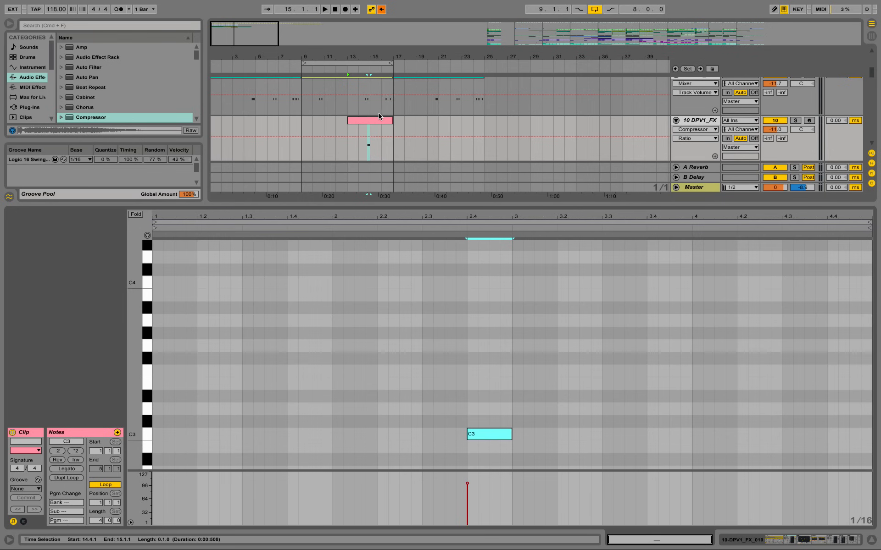
Step: Play back the DPV1_FX hit with the beat from bar 13 and from 14.3, with the track's device chain shown
left_click(351, 128)
key("space")
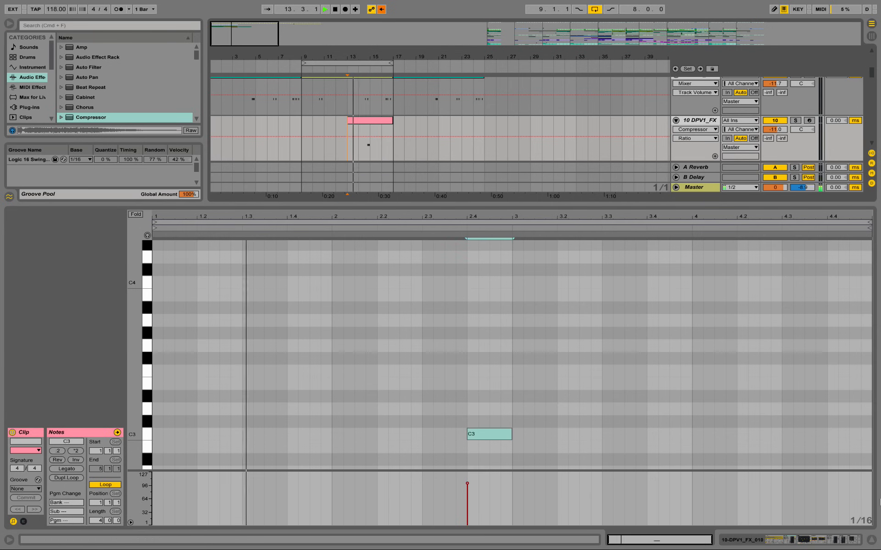
left_click(870, 540)
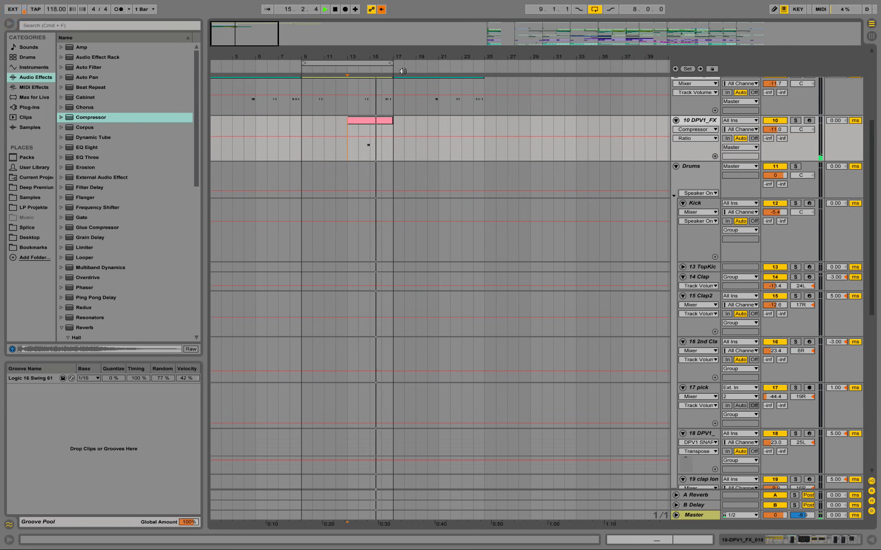
left_click_drag(363, 57, 363, 83)
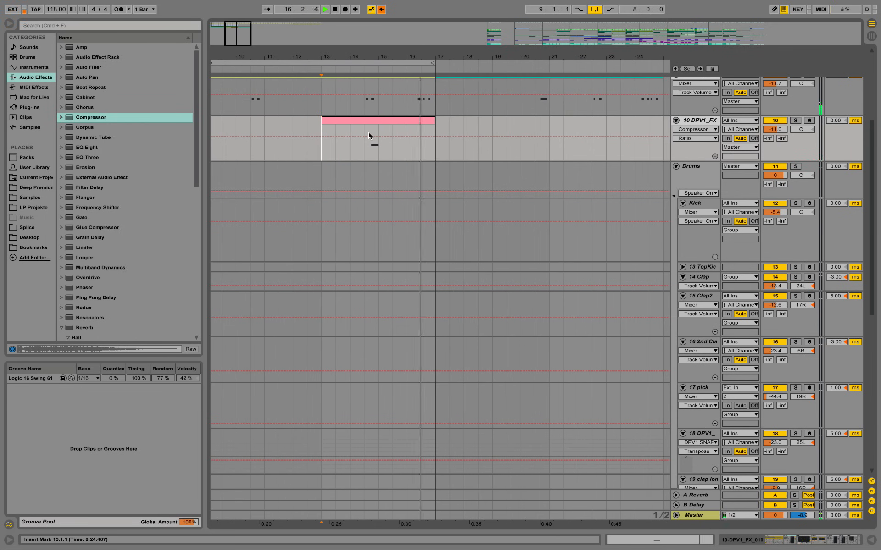
left_click(363, 135)
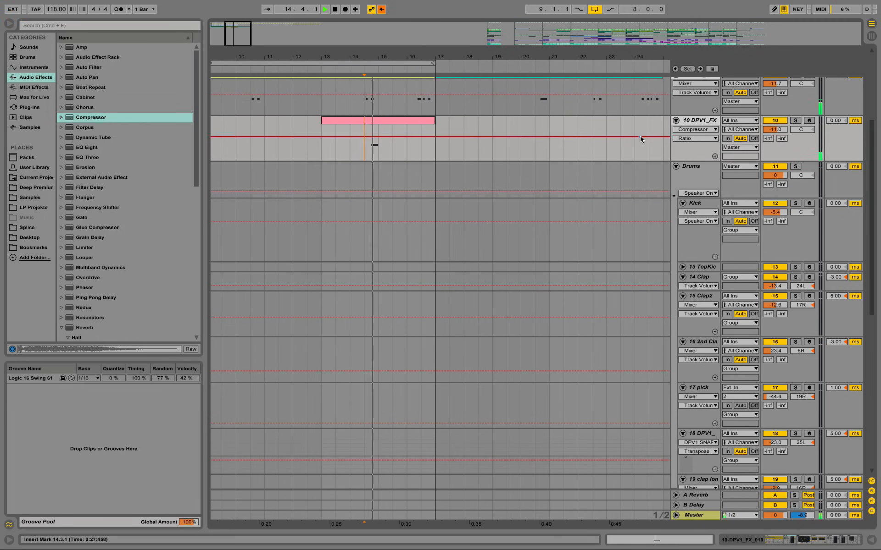
double_click(708, 124)
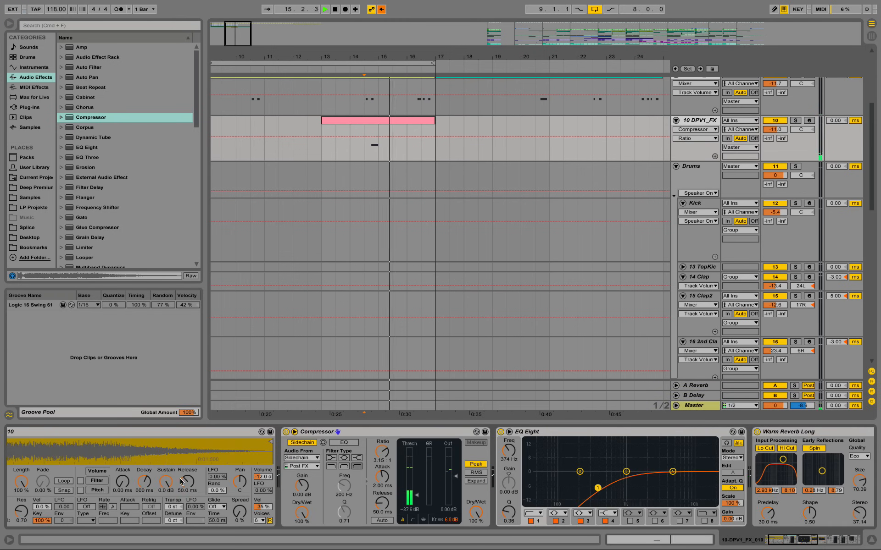
key("space")
key("space")
Step: Raise band 4 of the DPV1_FX EQ Eight to about 7.31 dB at about 3.11 kHz and replay the hit
key("space")
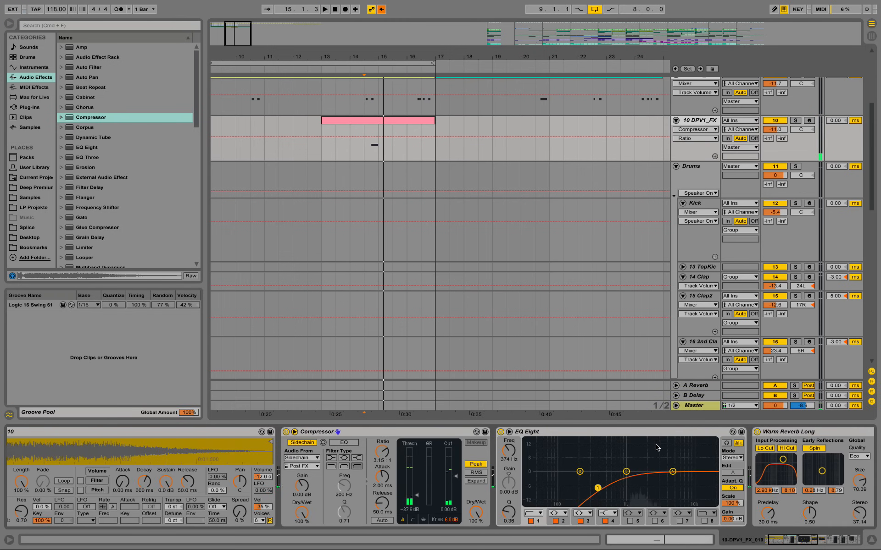
left_click_drag(672, 473, 659, 457)
key("space")
Step: Set the Warm Reverb Long's quality to High and replay the FX hit
key("space")
key("space")
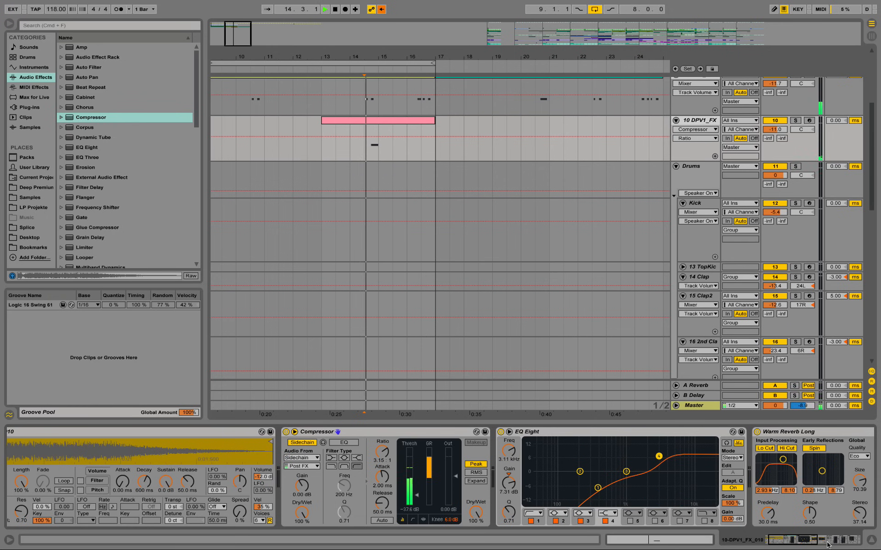
scroll(661, 458, "right", 5)
key("space")
left_click(683, 458)
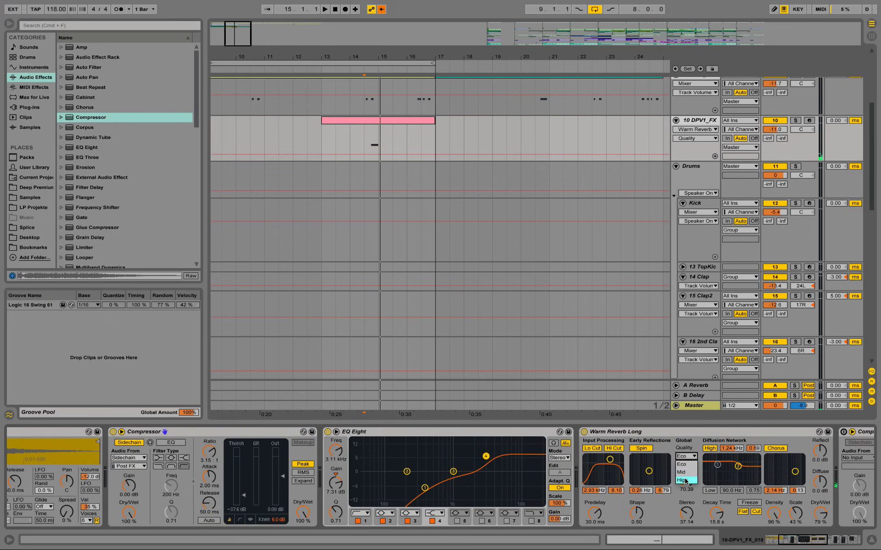
left_click(686, 480)
key("space")
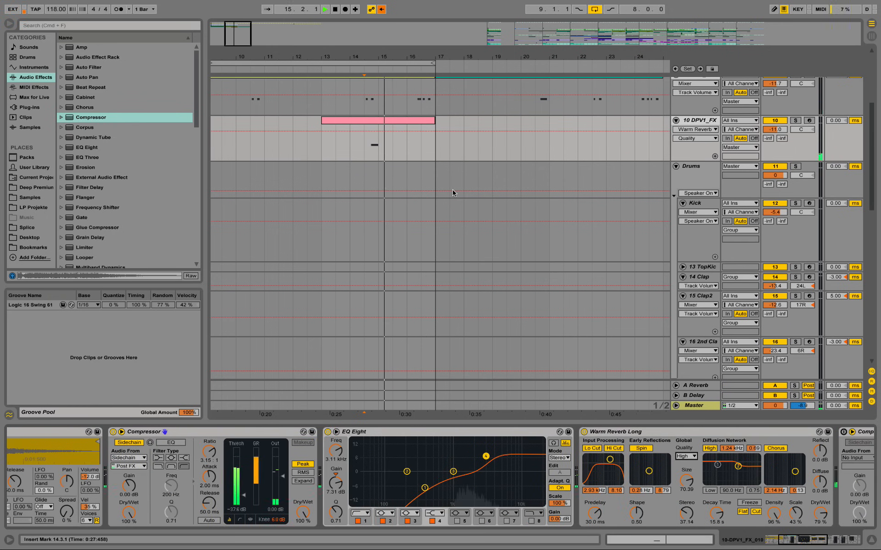
key("space")
Step: Lower the DPV1_FX Compressor's threshold to about -44.1 dB and listen to the sidechained hit
left_click_drag(825, 545, 834, 542)
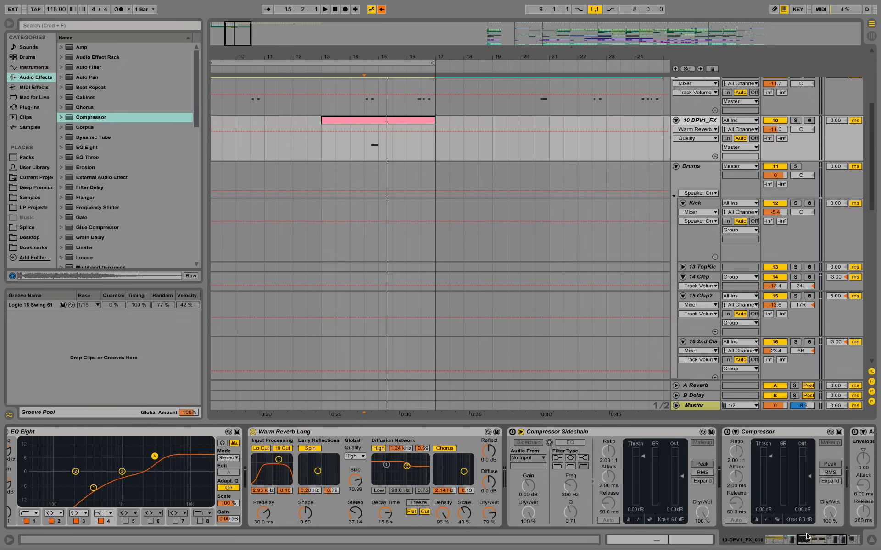
left_click_drag(816, 540, 786, 540)
key("space")
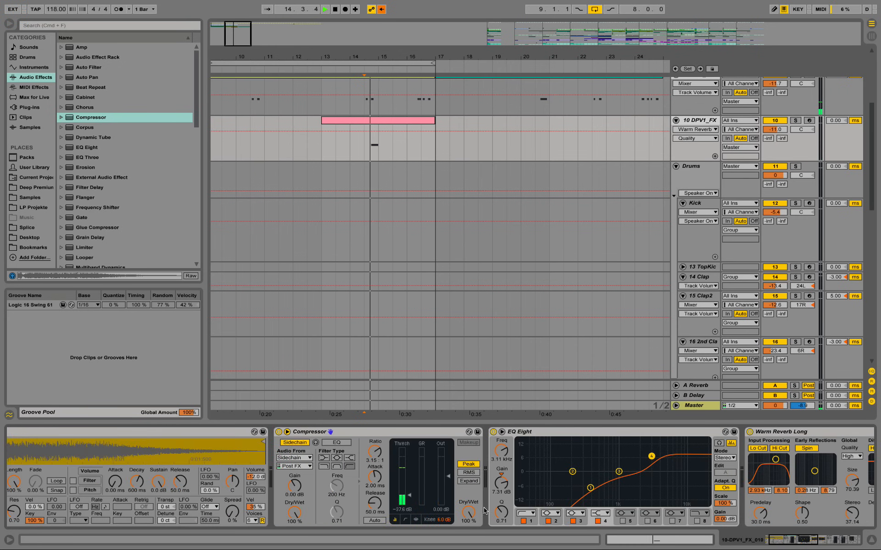
left_click(409, 496)
left_click_drag(408, 496, 409, 499)
key("space")
key("space")
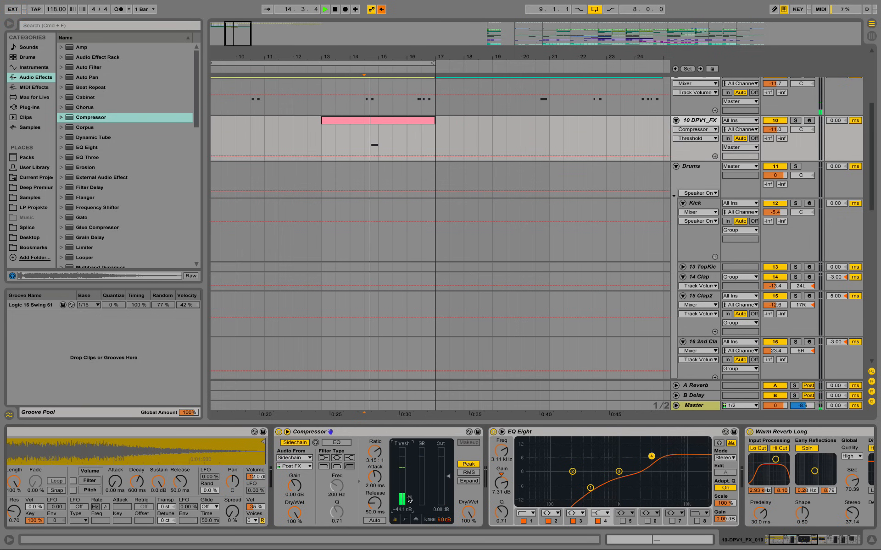
key("space")
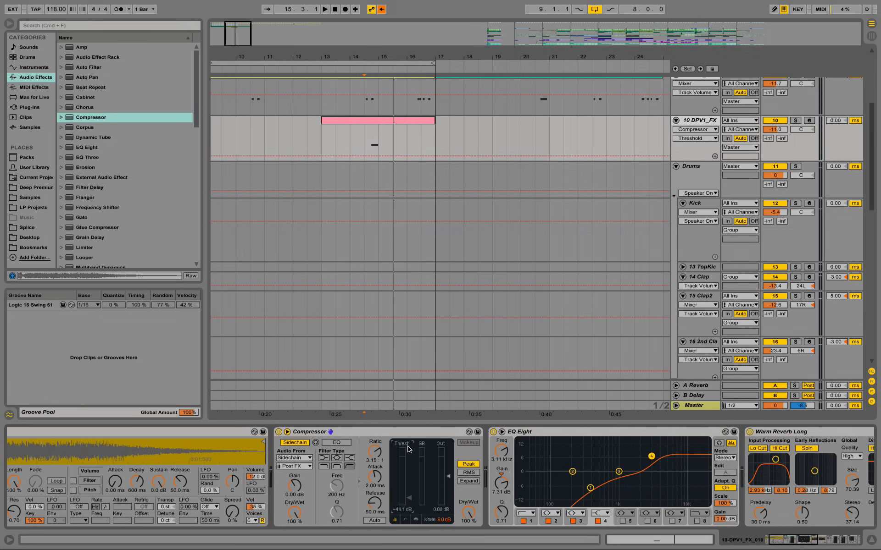
Step: Move the DPV1_FX Compressor directly behind the Warm Reverb Long and set its ratio to about 5.12:1 while auditioning
left_click_drag(395, 434, 861, 443)
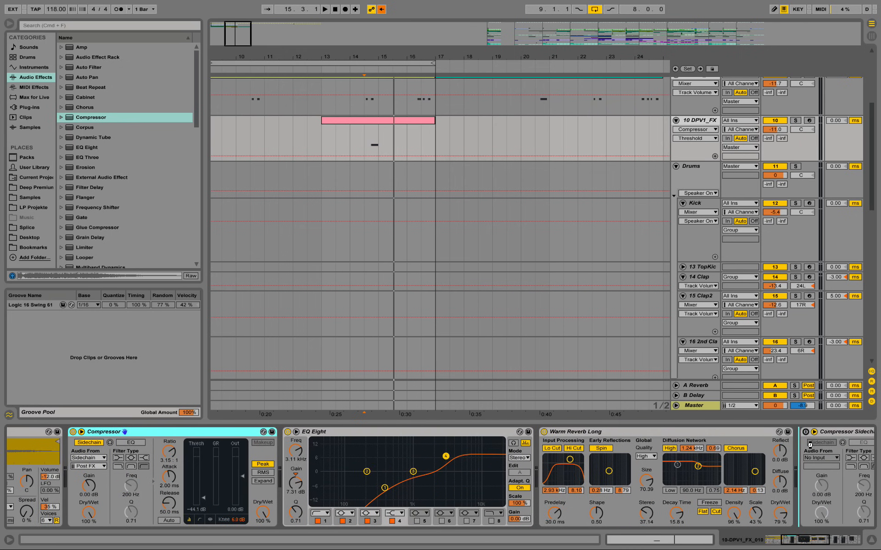
left_click_drag(809, 428, 810, 429)
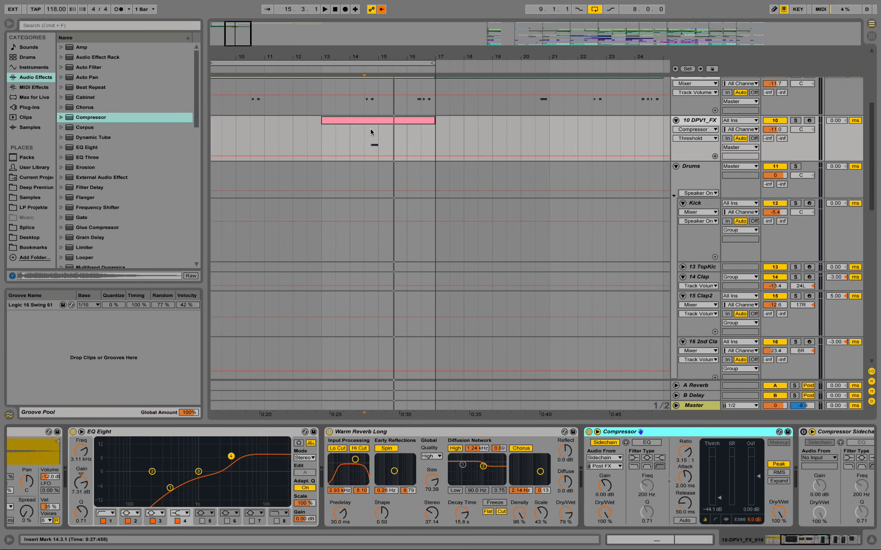
key("space")
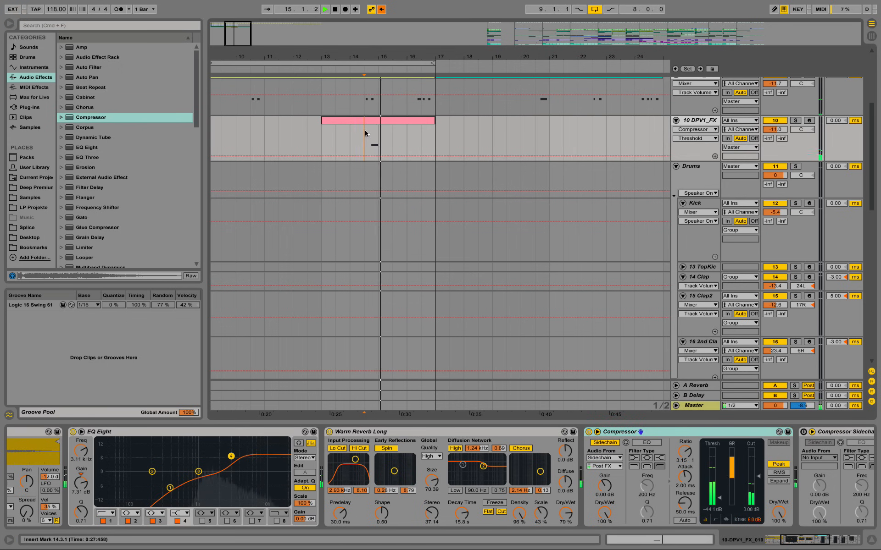
key("space")
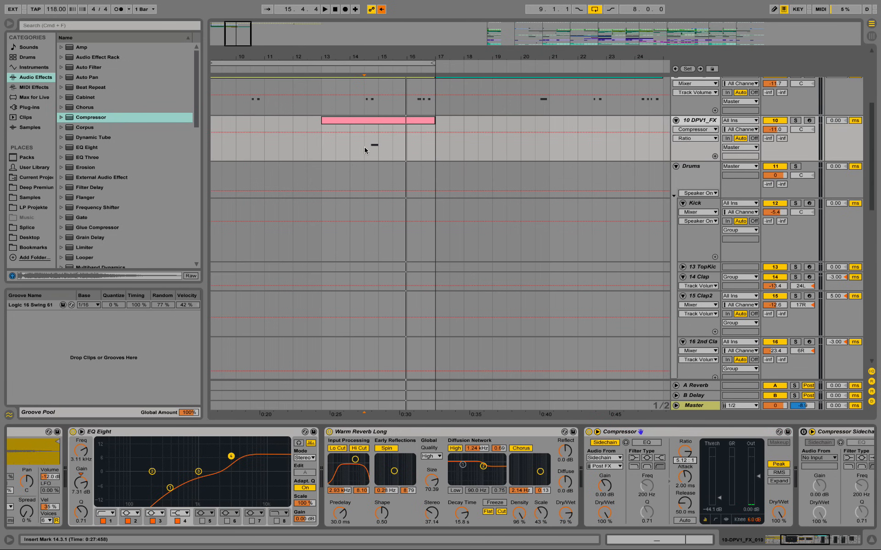
key("space")
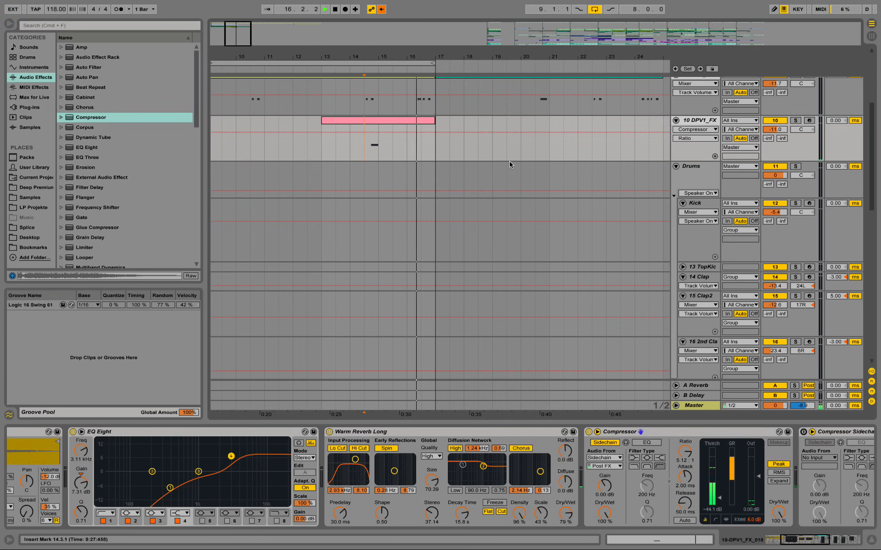
Step: Unfold the Compressor Sidechain device on the DPV1_SNARE track and enable its sidechain with the Sidechain track as audio source
scroll(462, 130, "up", 2)
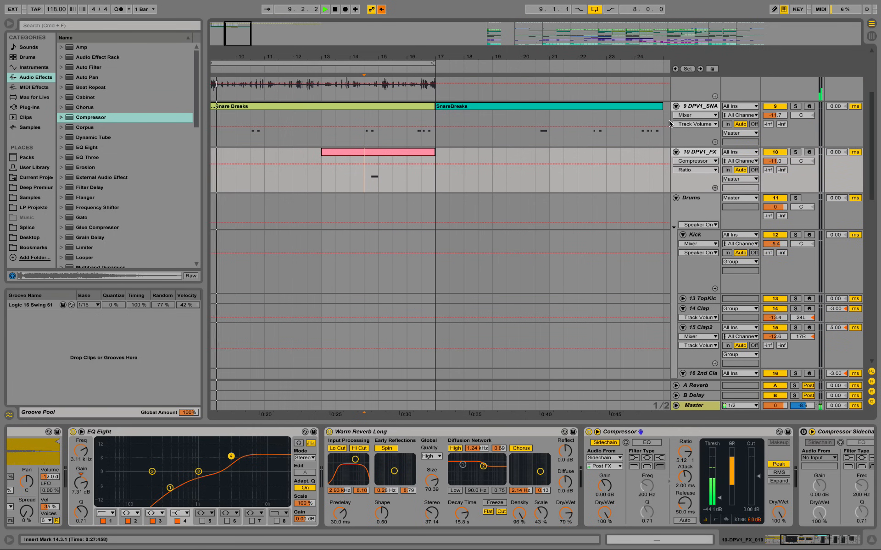
key("space")
left_click(699, 107)
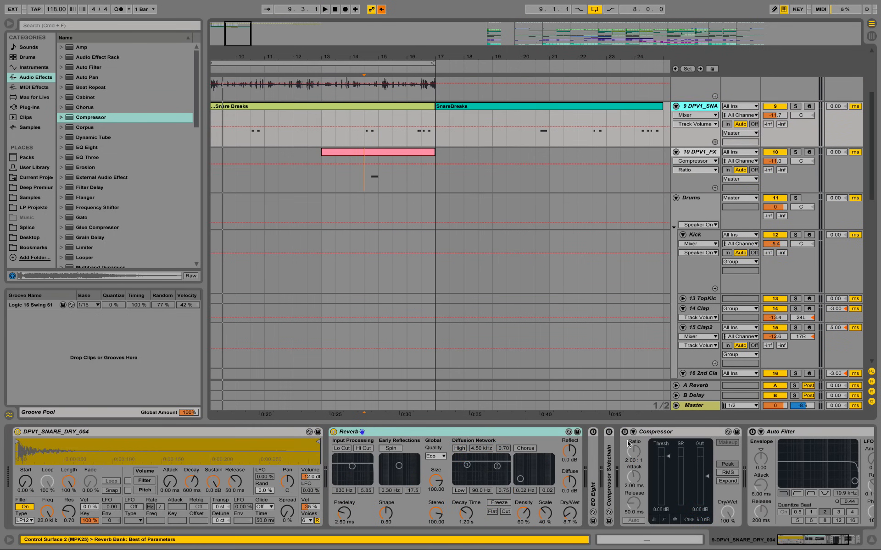
double_click(610, 458)
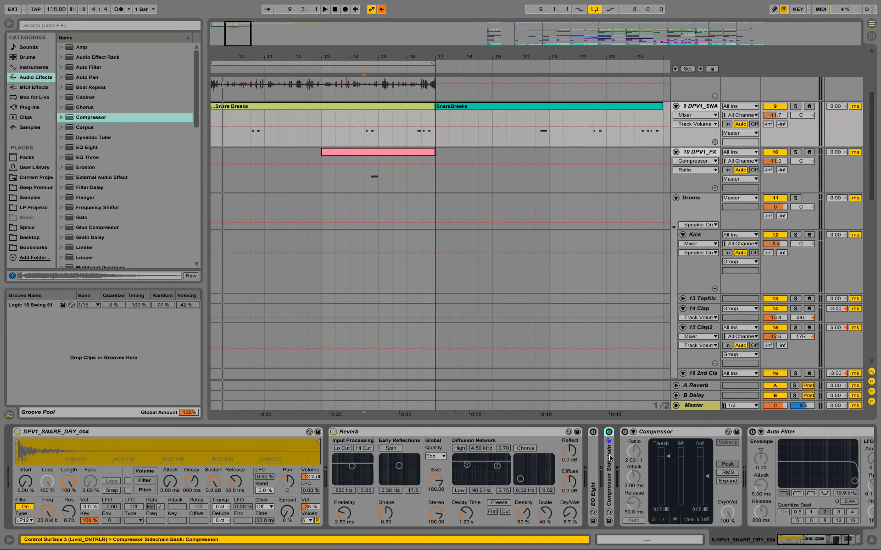
left_click(620, 442)
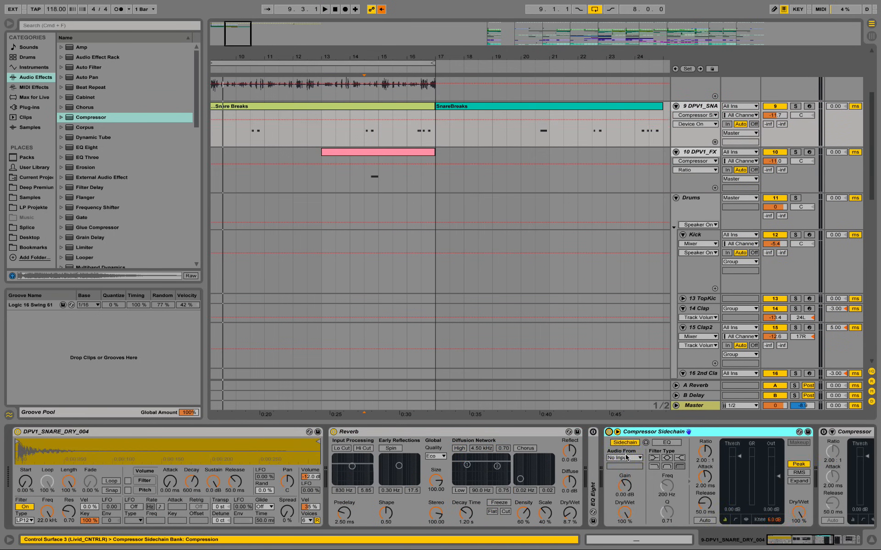
left_click(625, 458)
left_click(640, 84)
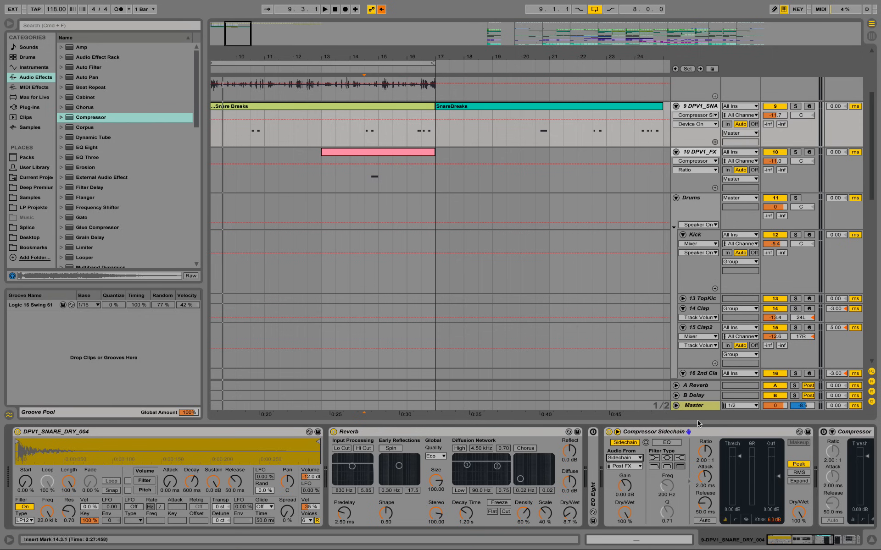
Step: Set the snare track's Compressor Sidechain threshold to about -20.7 dB while playing the beat from around bar 16
left_click_drag(728, 462, 728, 480)
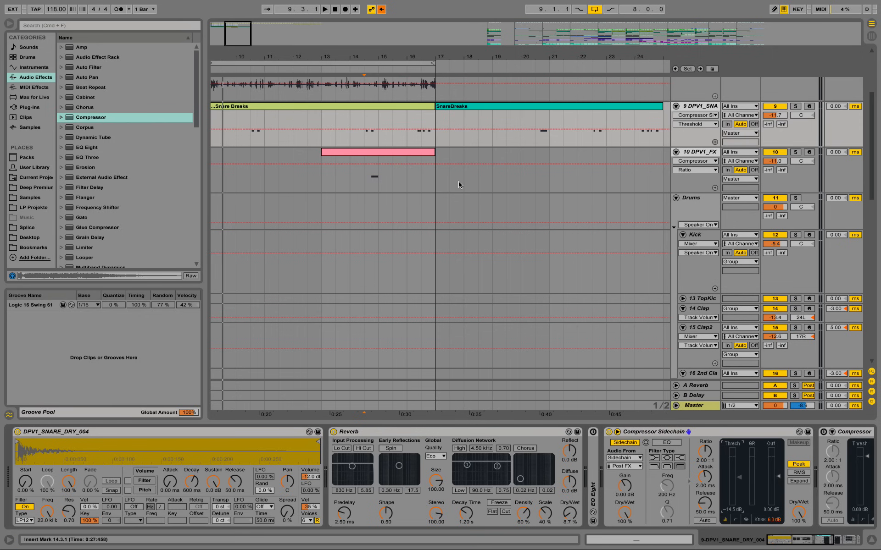
key("space")
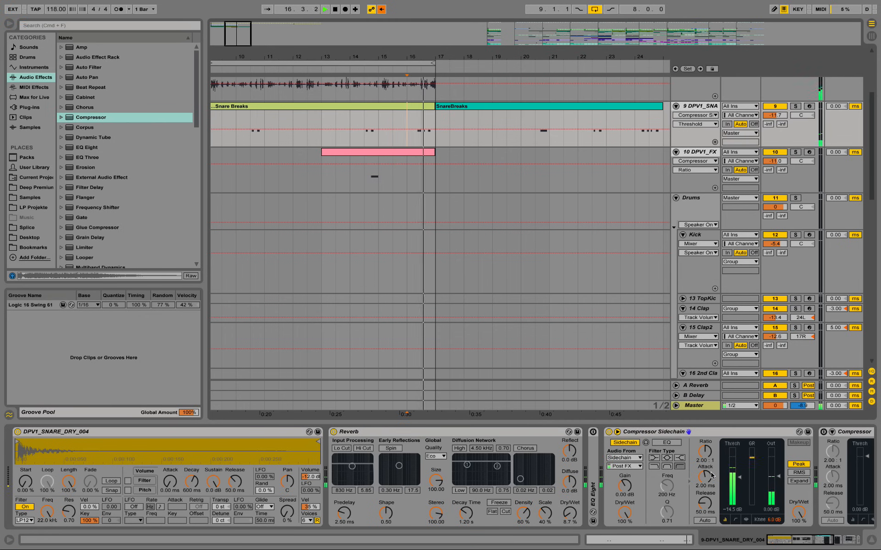
left_click_drag(738, 478, 738, 487)
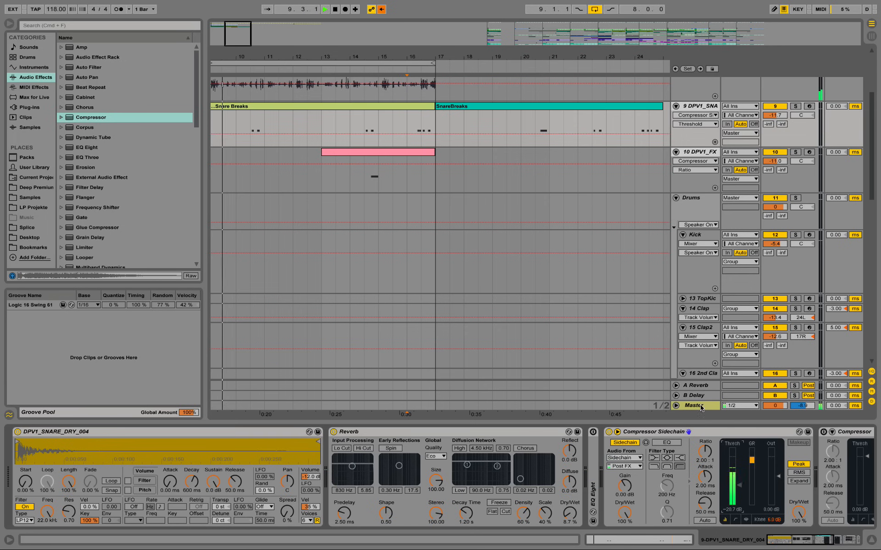
key("space")
key("space")
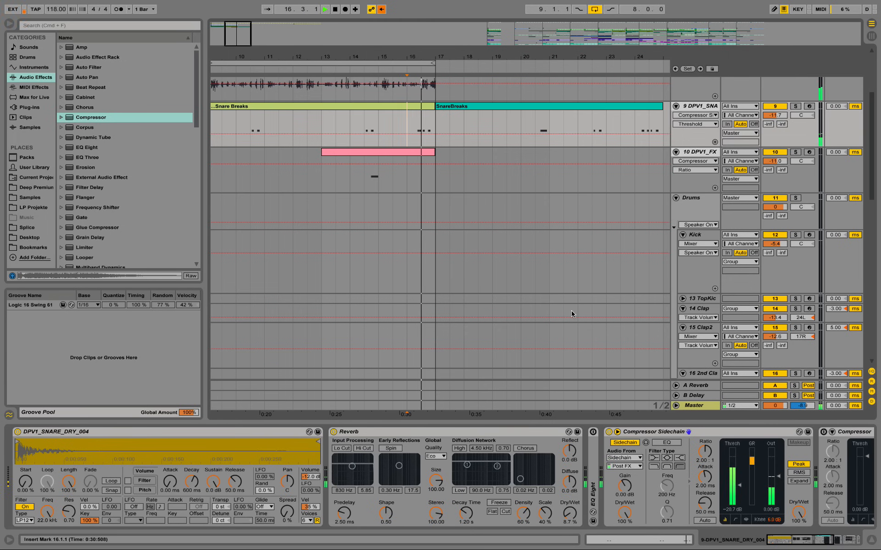
Step: Raise the DPV1_FX track's volume to -9.0 dB while the beat plays, and stop playback
left_click(366, 175)
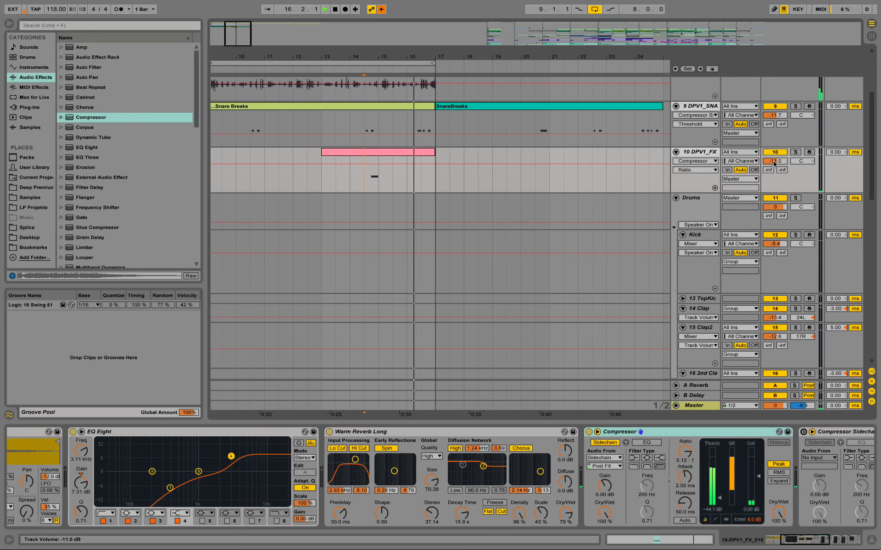
left_click_drag(775, 161, 775, 156)
key("space")
Step: Locate the Ride nice track in the Drums group of the finished arrangement and play it soloed from the Chorus at bar 225
left_click_drag(385, 57, 381, 48)
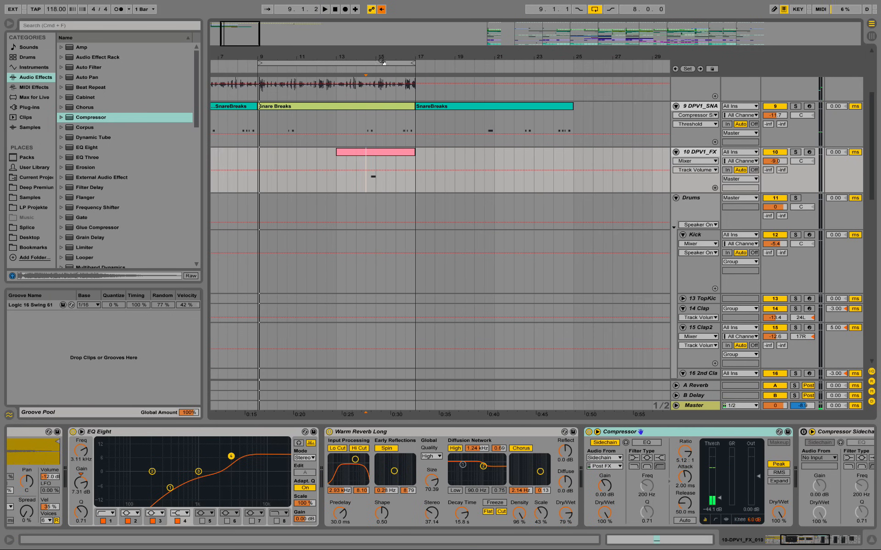
scroll(488, 293, "down", 10)
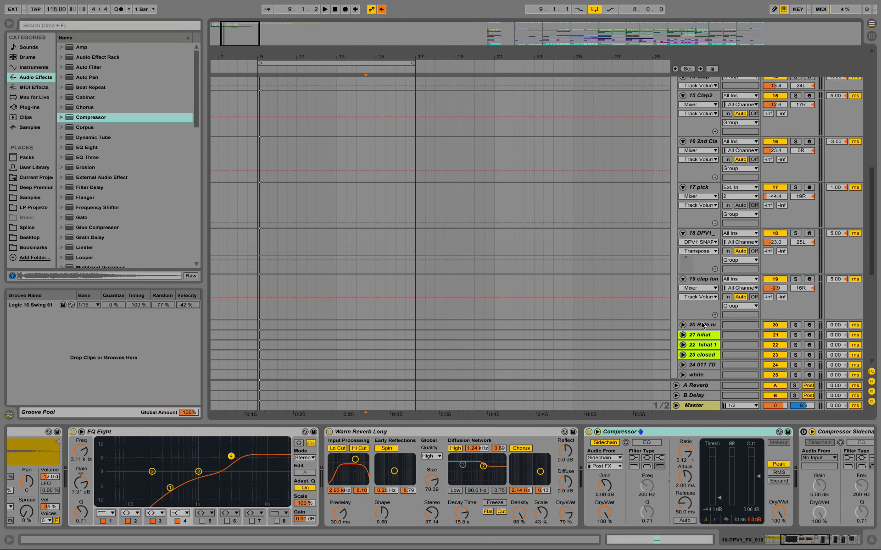
left_click(703, 325)
left_click_drag(622, 57, 607, 13)
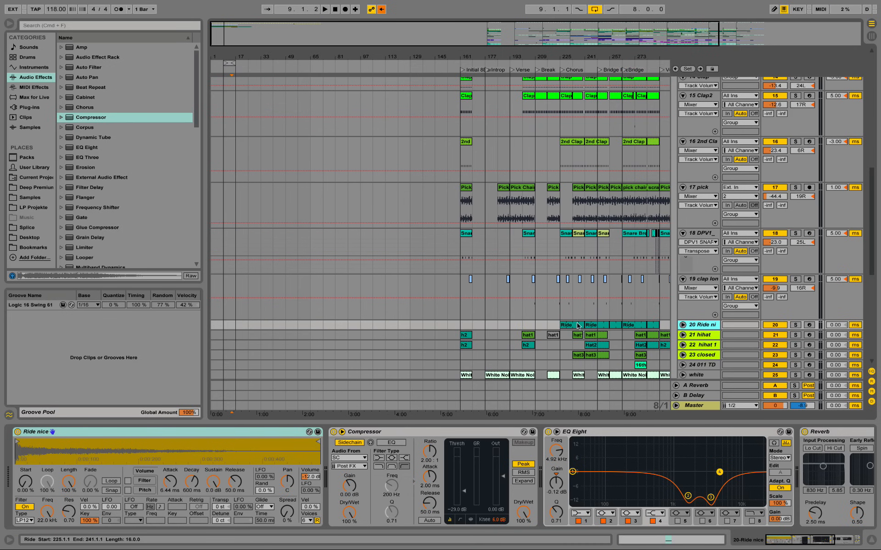
left_click(567, 326)
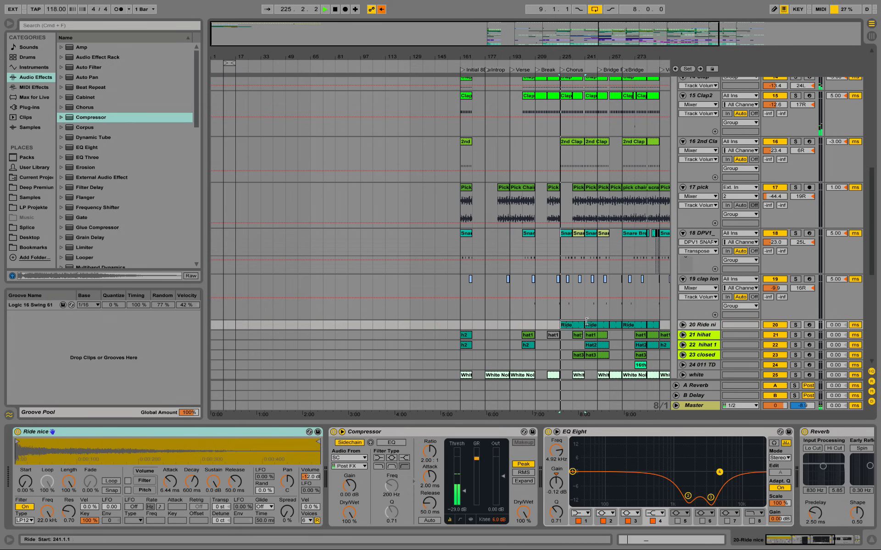
left_click(795, 325)
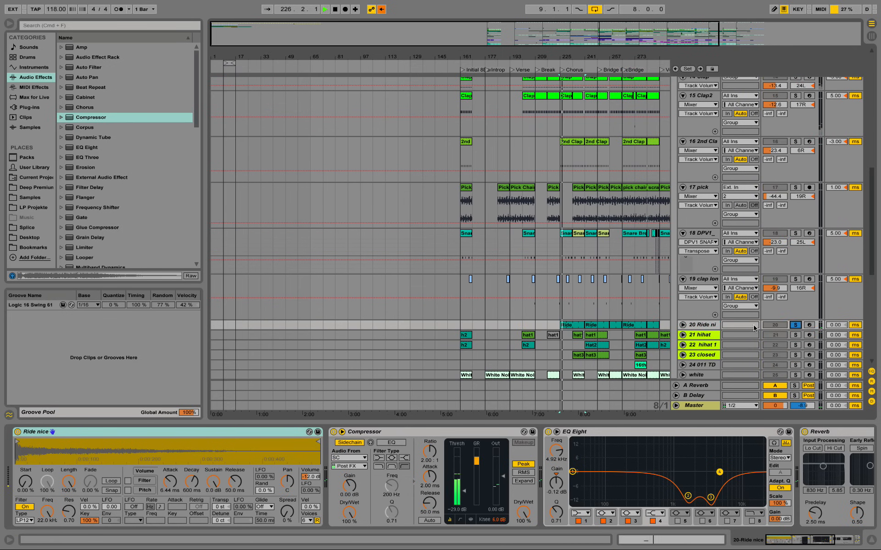
Step: Unfold the Ride nice track and inspect the note placement in its first Chorus clip
left_click(683, 325)
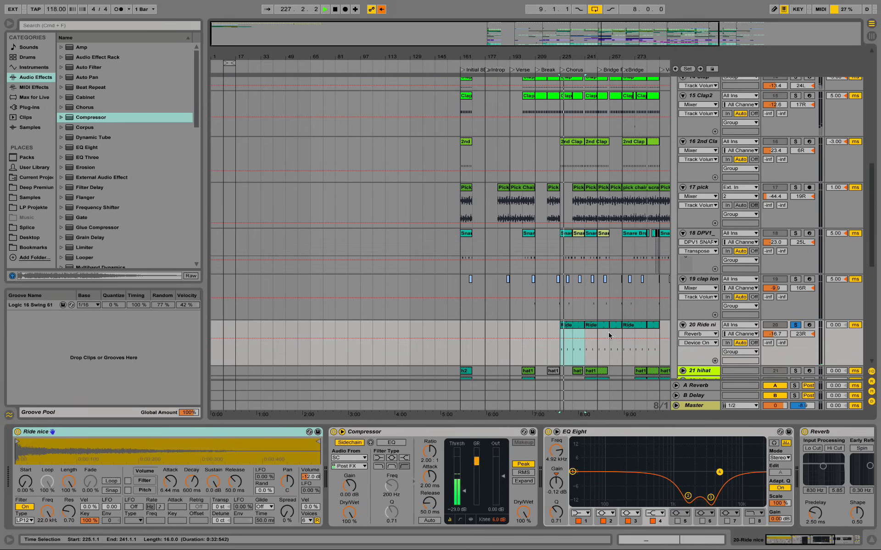
double_click(566, 325)
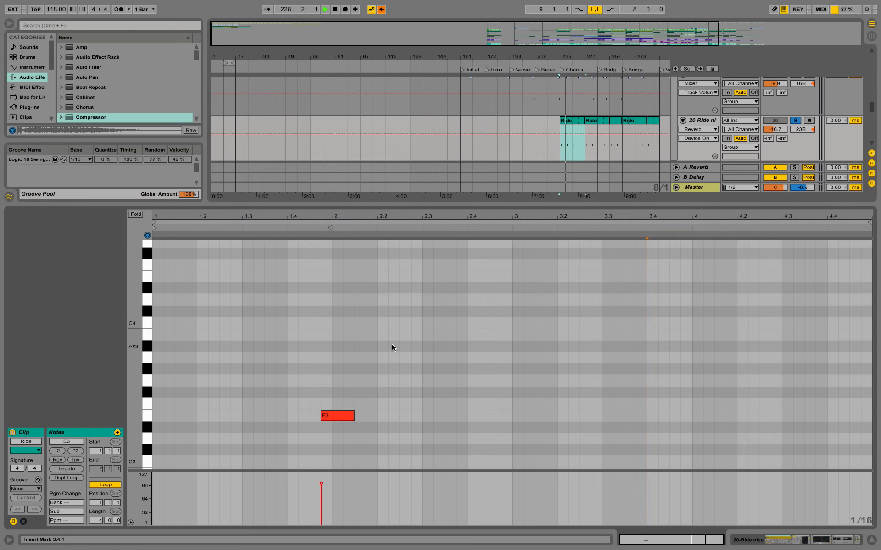
left_click(827, 543)
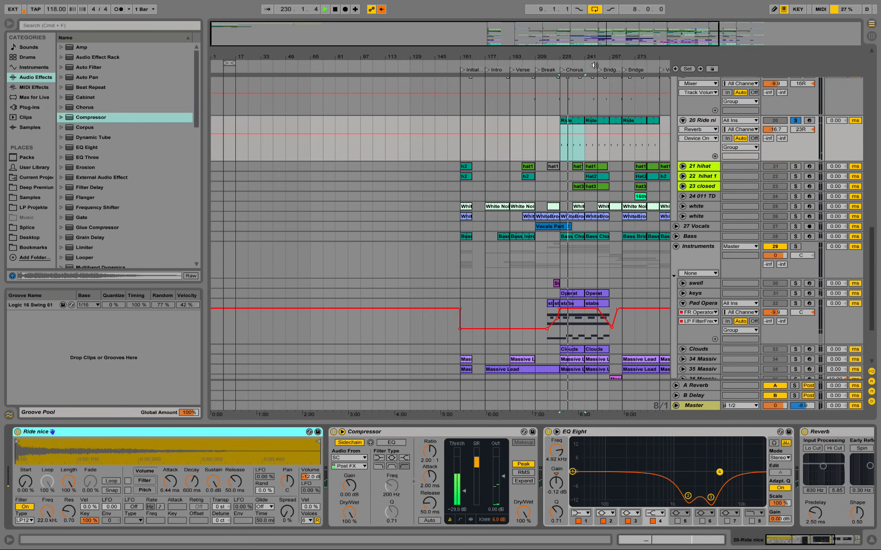
left_click_drag(593, 55, 531, 55)
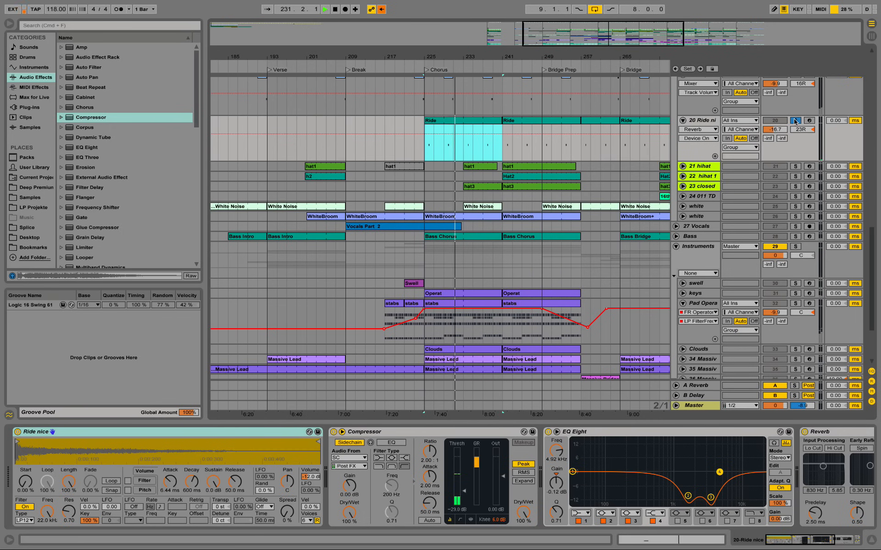
Step: Unsolo the Ride nice track and listen to the ride within the full Chorus from bar 225
left_click(795, 121)
left_click(463, 147)
key("space")
key("space")
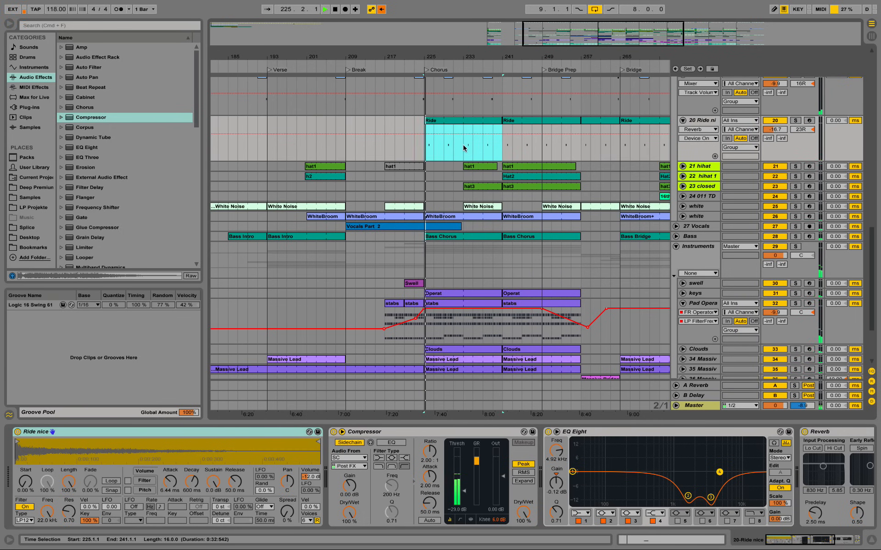
left_click(463, 147)
left_click_drag(472, 51, 416, 59)
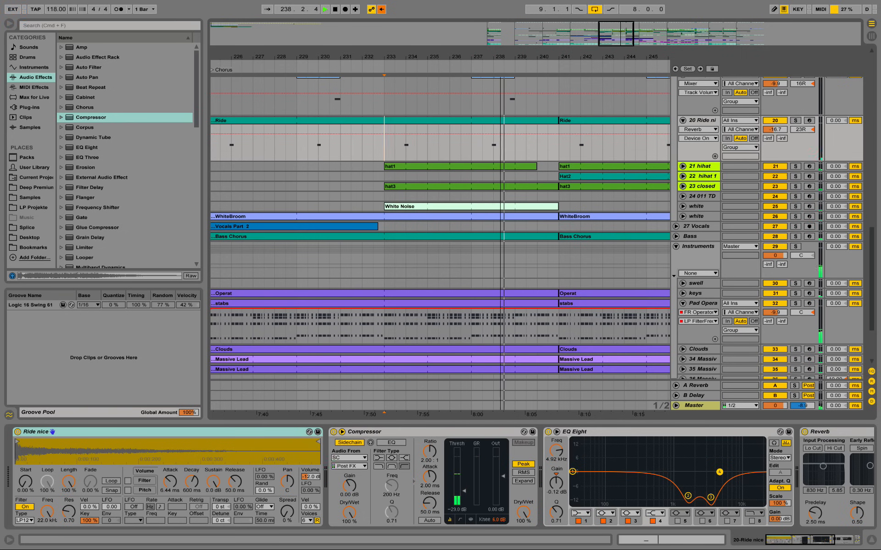
left_click_drag(501, 53, 499, 38)
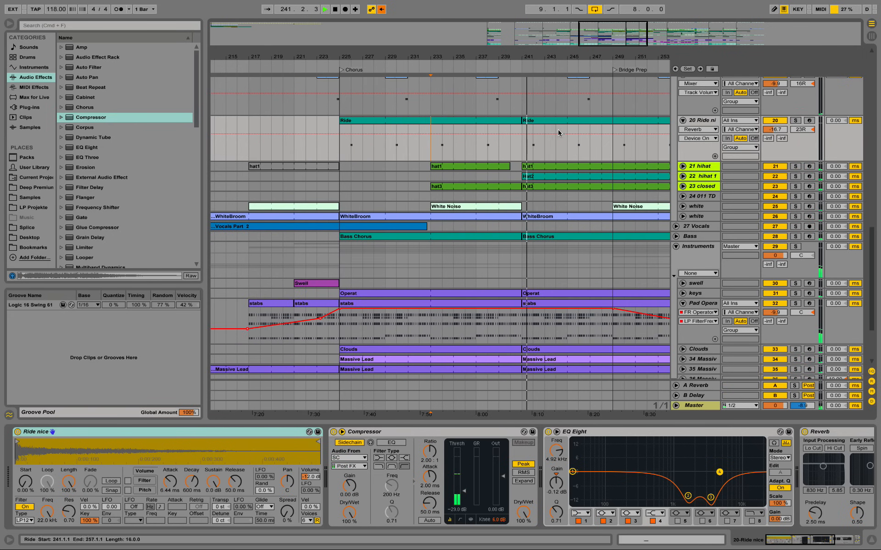
key("space")
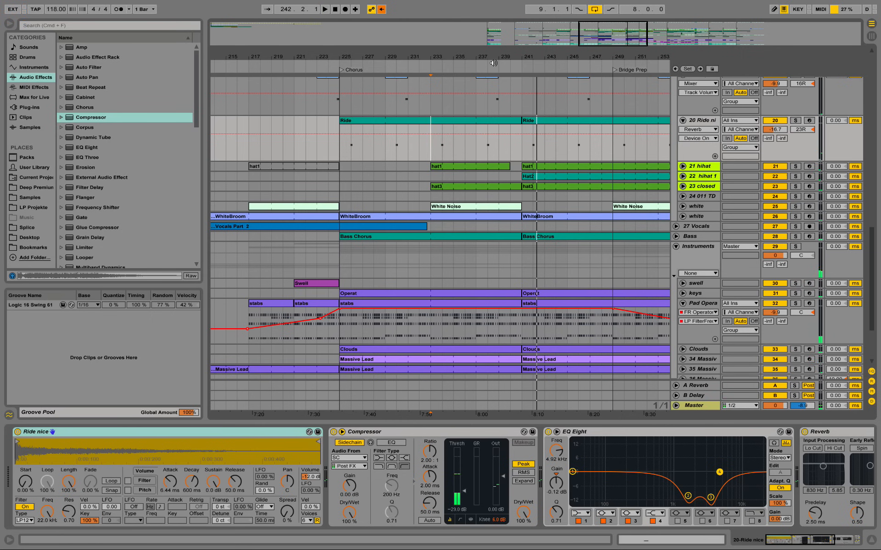
Step: Copy the entire Ride nice track from the Drums group
left_click_drag(482, 54, 512, 26)
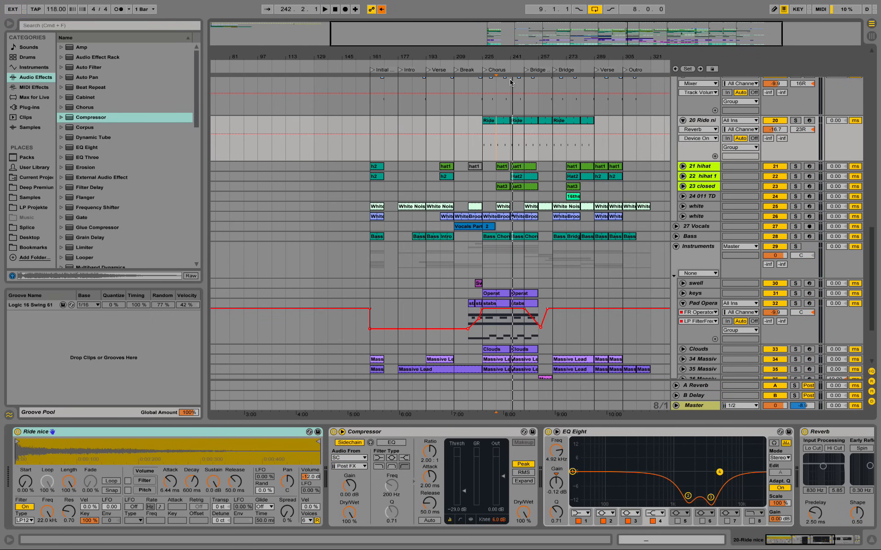
scroll(528, 328, "up", 5)
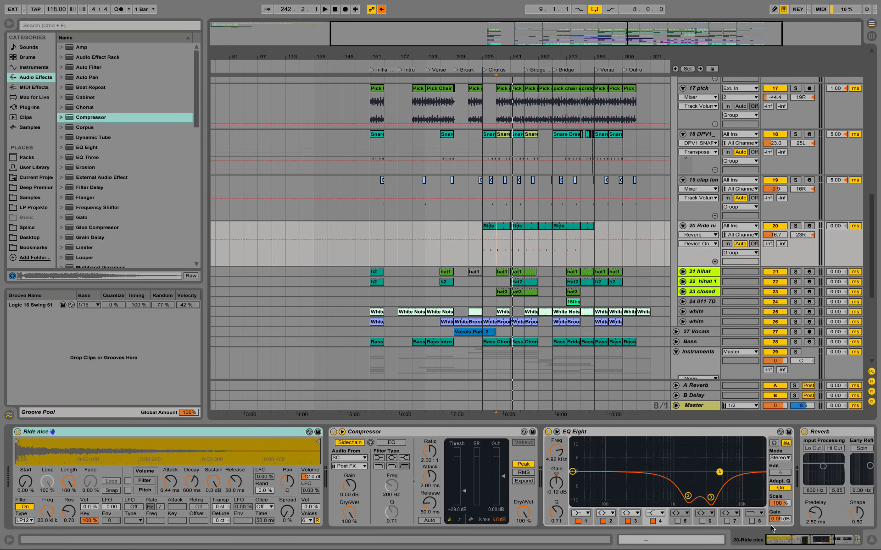
right_click(698, 231)
left_click(717, 242)
Step: Fold the 8 Audio, DPV1_SNARE and DPV1_FX tracks and paste the copied Ride nice track next to DPV1_FX
scroll(593, 232, "up", 15)
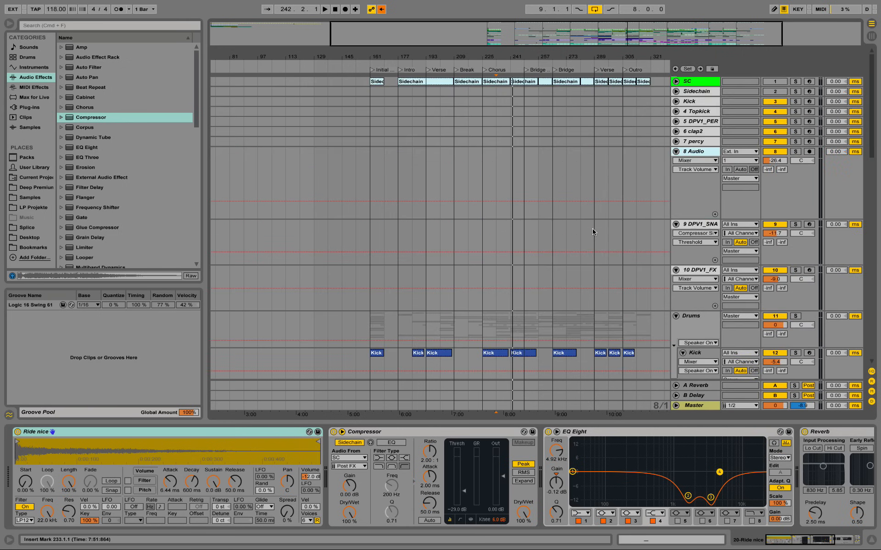
left_click(675, 152)
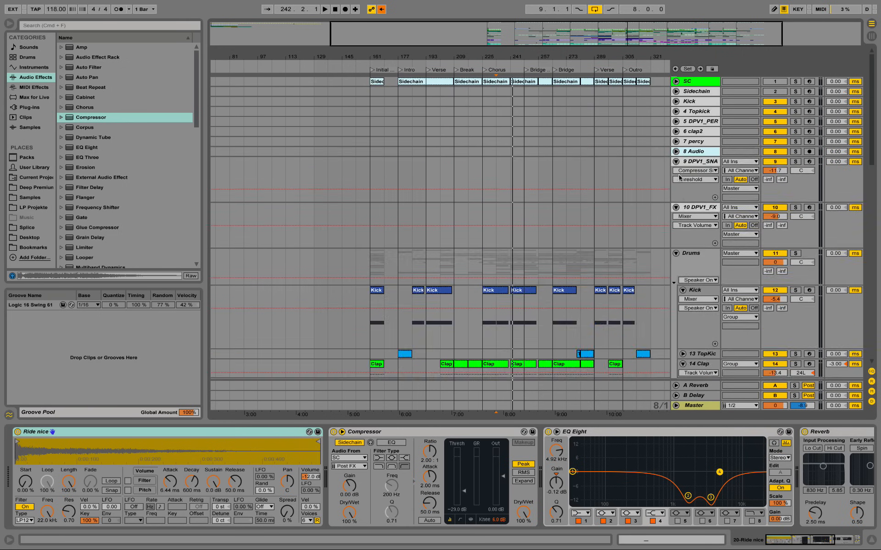
left_click(676, 162)
left_click(676, 172)
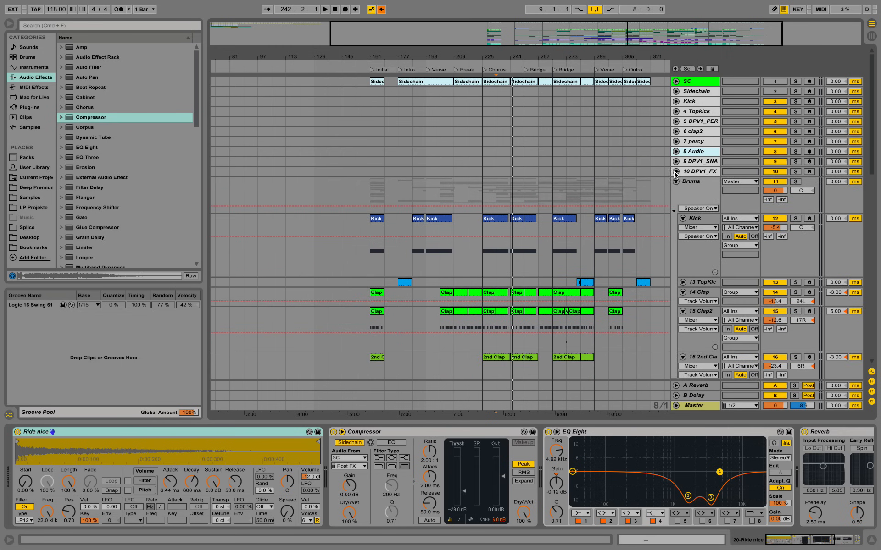
right_click(704, 171)
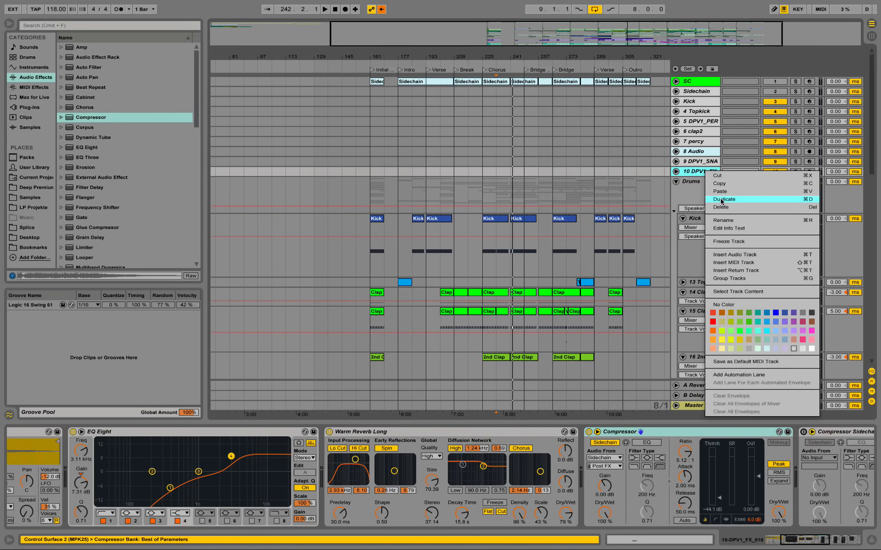
left_click(716, 189)
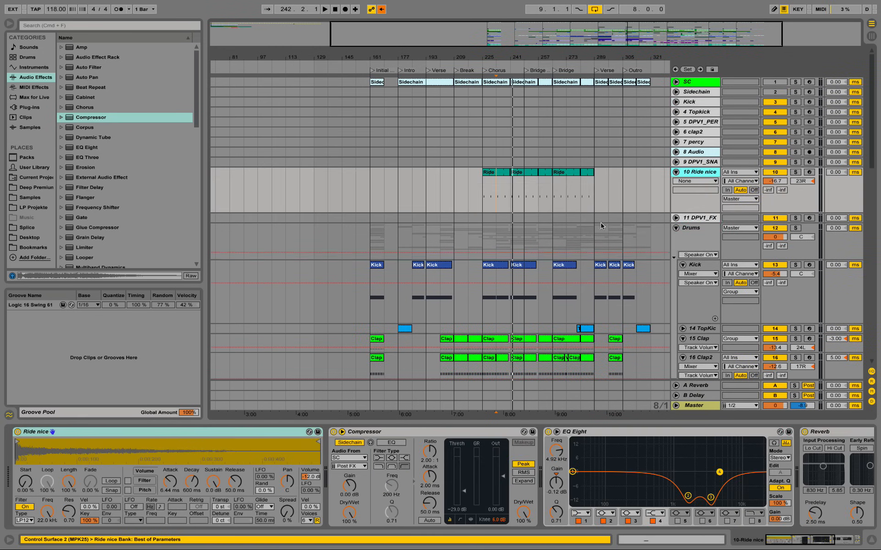
Step: Cut all Ride clips starting at bar 225 on the pasted Ride nice track and paste them at bar 9
left_click_drag(601, 182, 478, 179)
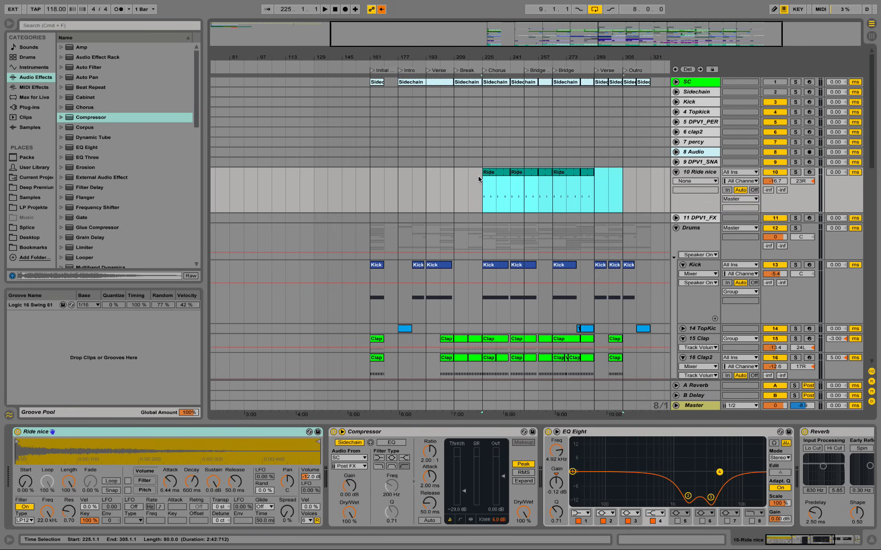
left_click_drag(298, 58, 425, 55)
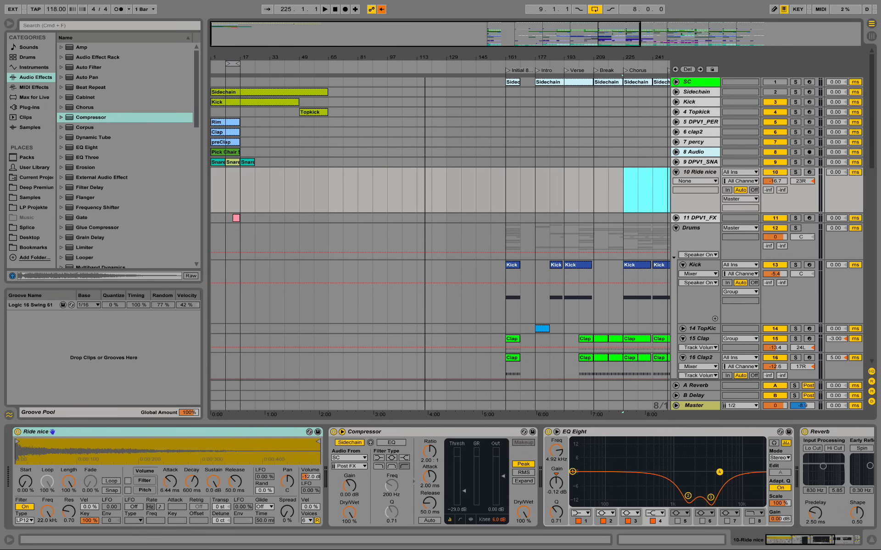
left_click(227, 185)
key("super+v")
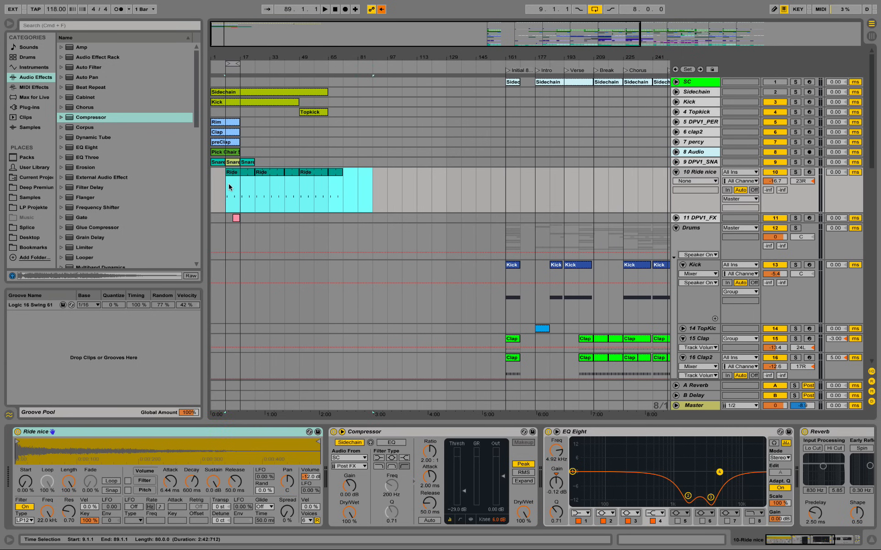
Step: Delete the surplus Ride clips from bar 25 onward in the new beat section
left_click(248, 172)
left_click(352, 173)
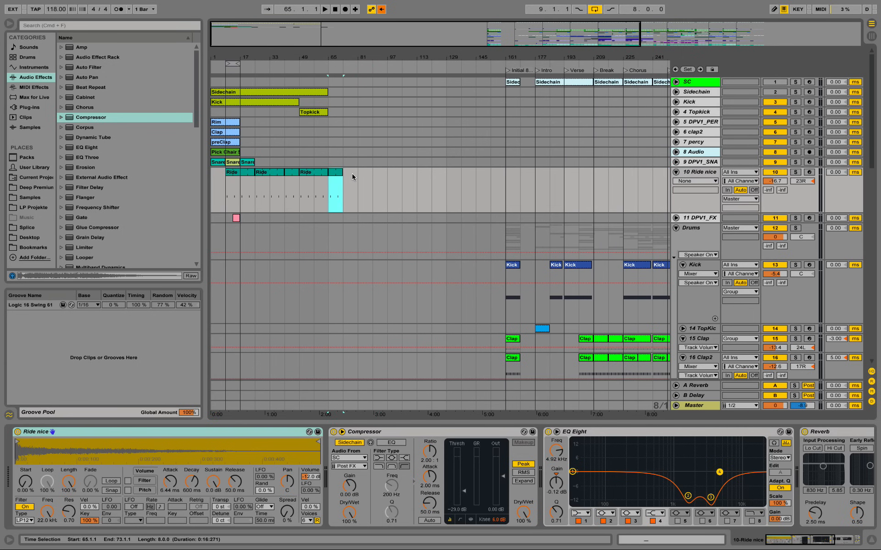
left_click(259, 176, "shift")
Step: Unfold the DPV1_SNARE track and examine the exact note timing inside the Ride clip at bar 9
left_click_drag(234, 56, 438, 53)
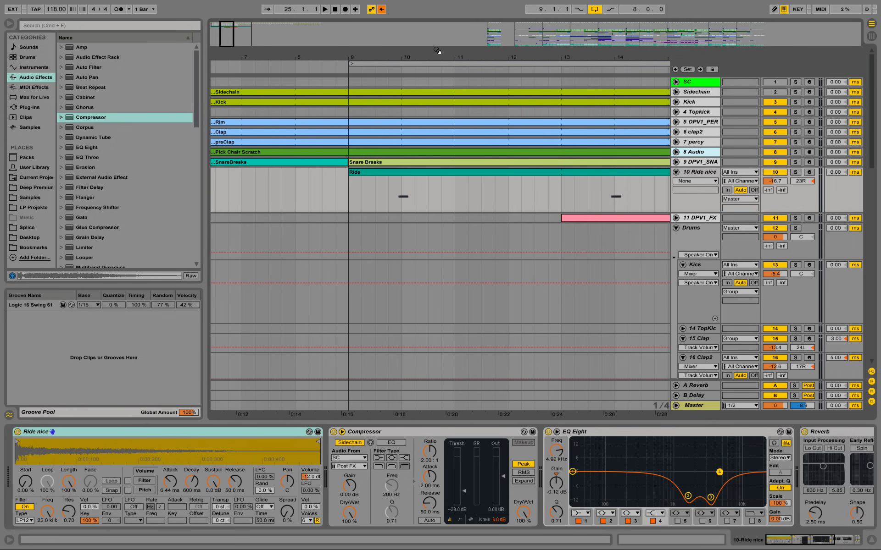
left_click(676, 162)
left_click(397, 208)
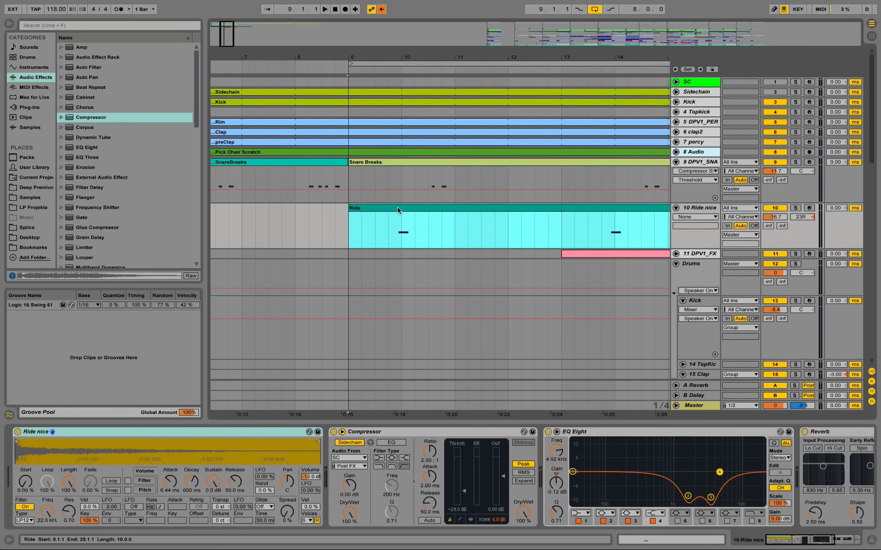
double_click(398, 208)
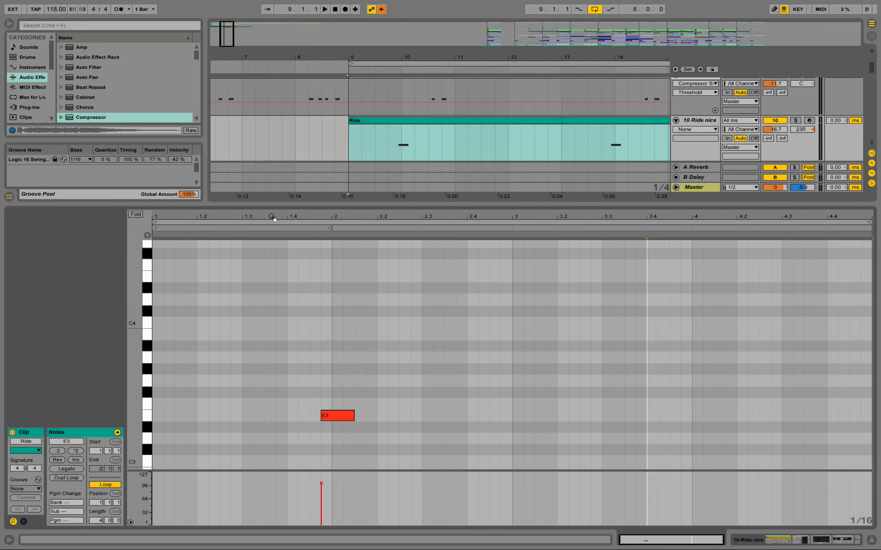
left_click_drag(272, 217, 405, 252)
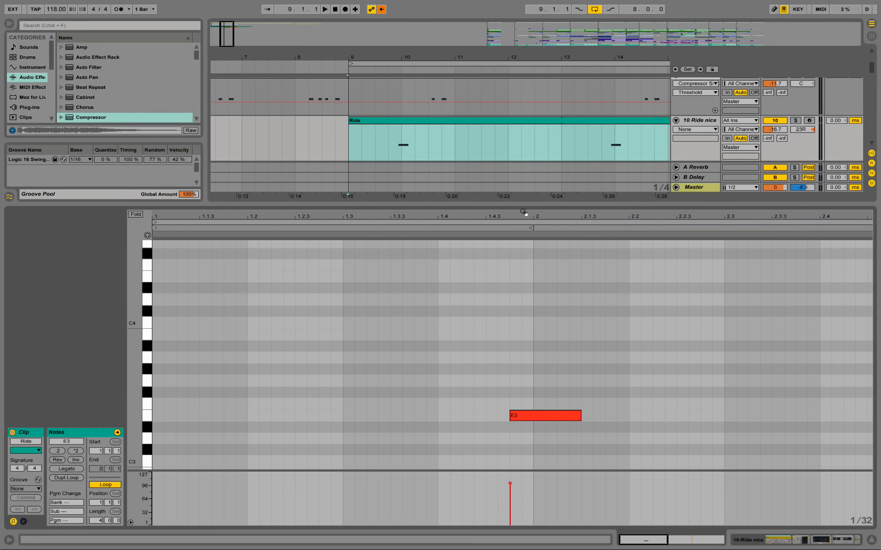
left_click_drag(523, 211, 501, 219)
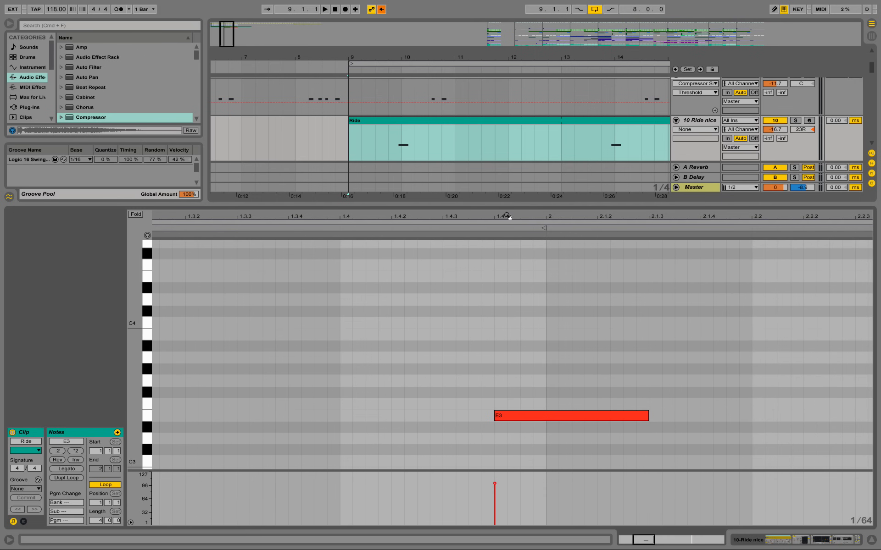
left_click(815, 544)
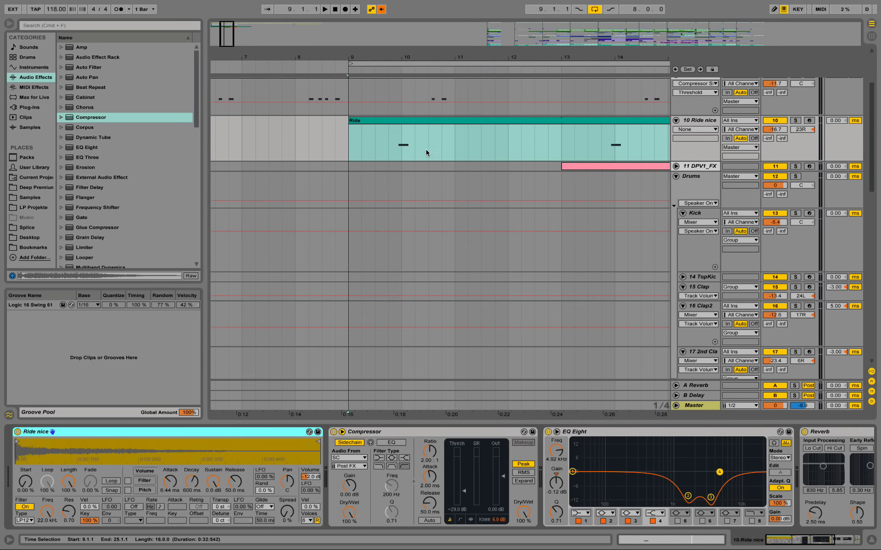
Step: Show the Ride nice track's volume lane and turn off the track's Compressor
left_click(351, 138)
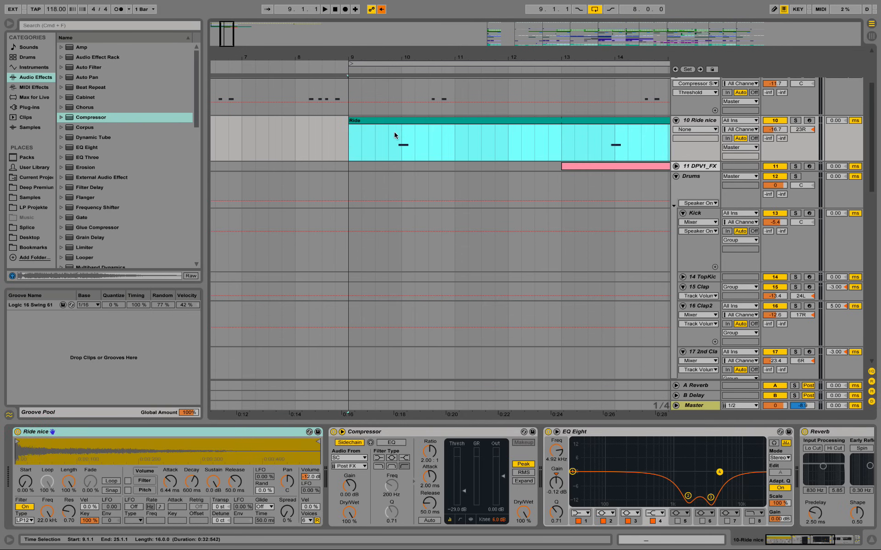
left_click(770, 132)
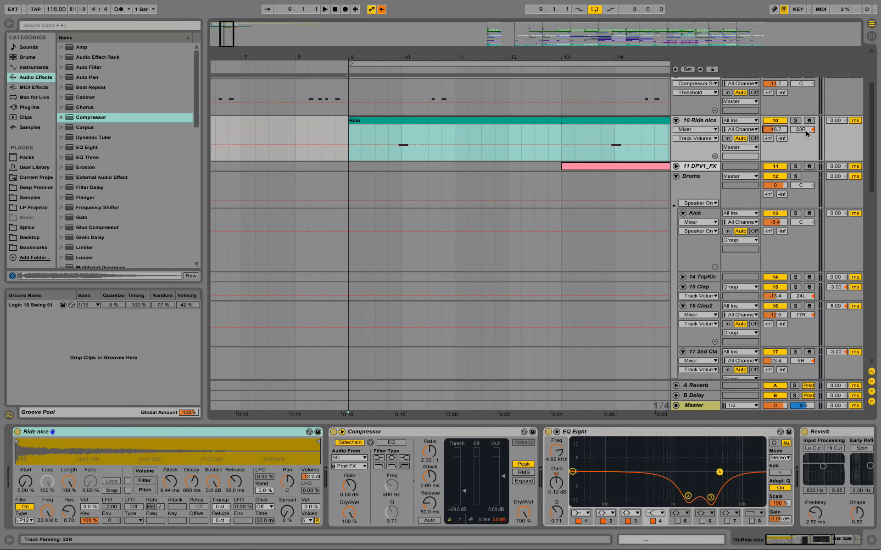
left_click(148, 431)
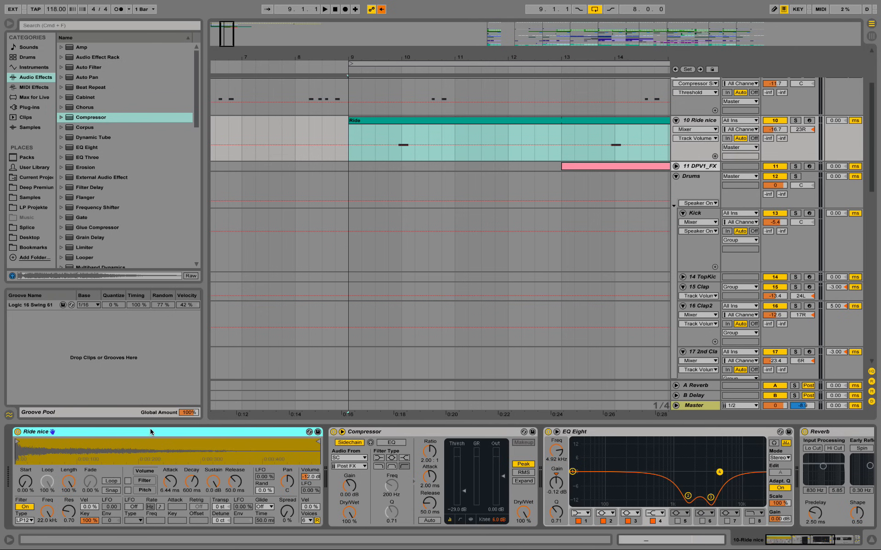
left_click(334, 432)
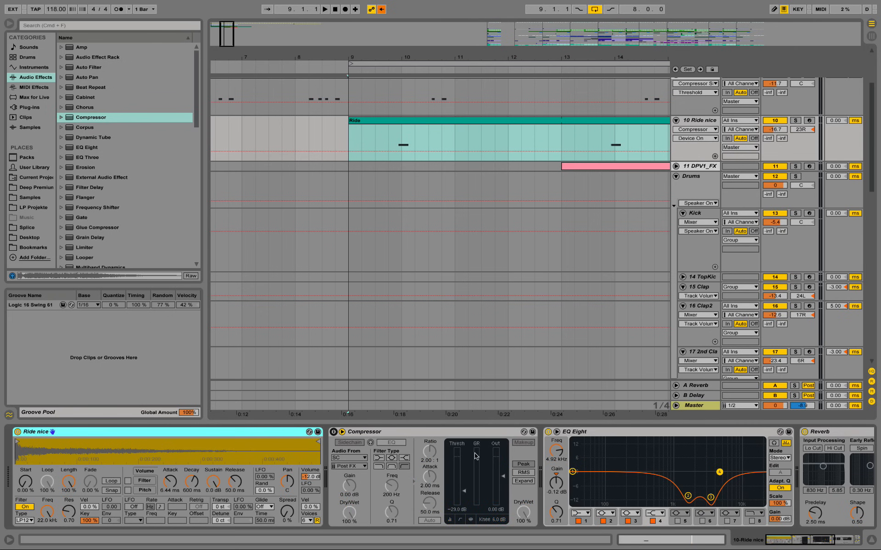
Step: Turn off EQ Eight, Reverb and Simple Delay on the Ride nice track and collapse Compressor, EQ Eight and Reverb
double_click(498, 432)
double_click(386, 435)
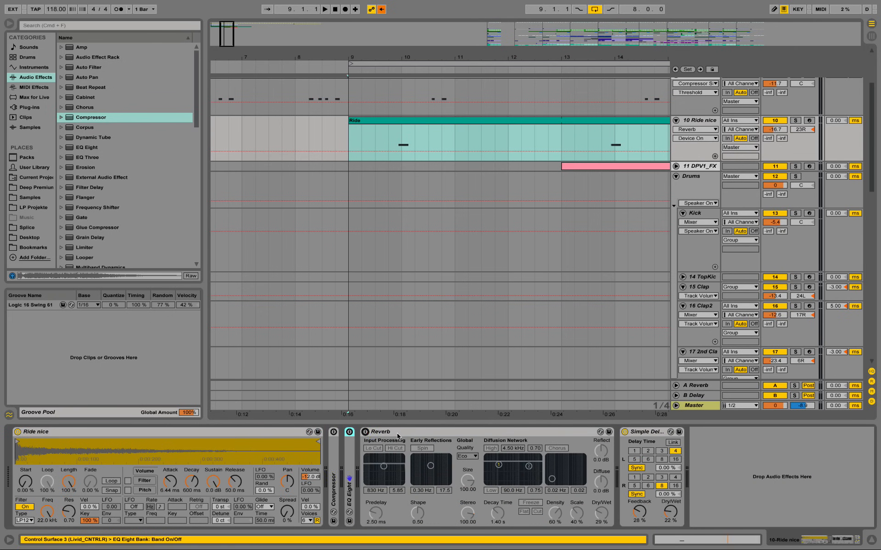
double_click(396, 433)
left_click(396, 433)
left_click(380, 431)
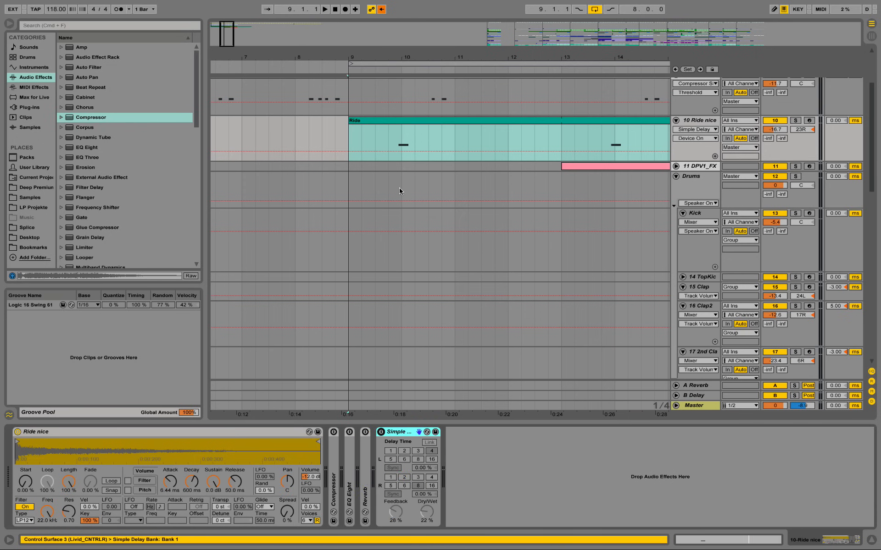
Step: Play the Ride clip from bar 9 without its effects and arm the Ride nice track for recording
key("space")
left_click(404, 152)
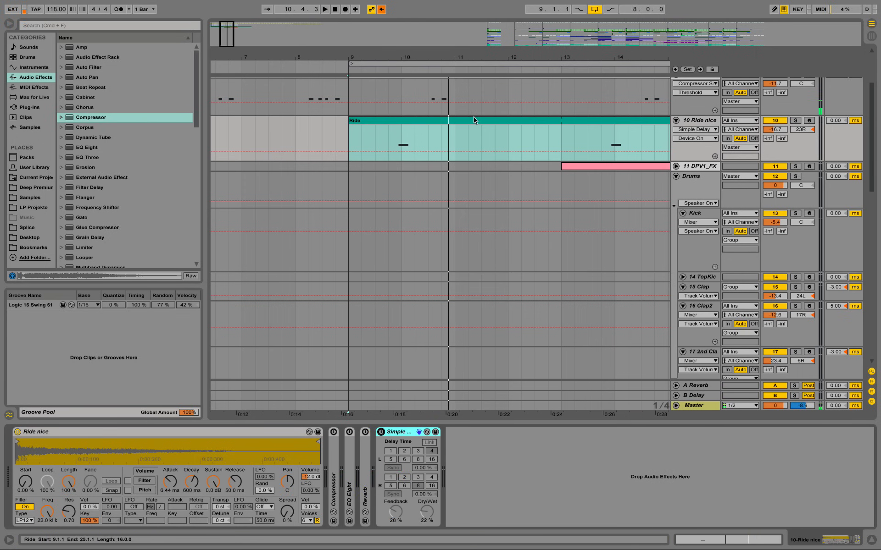
key("space")
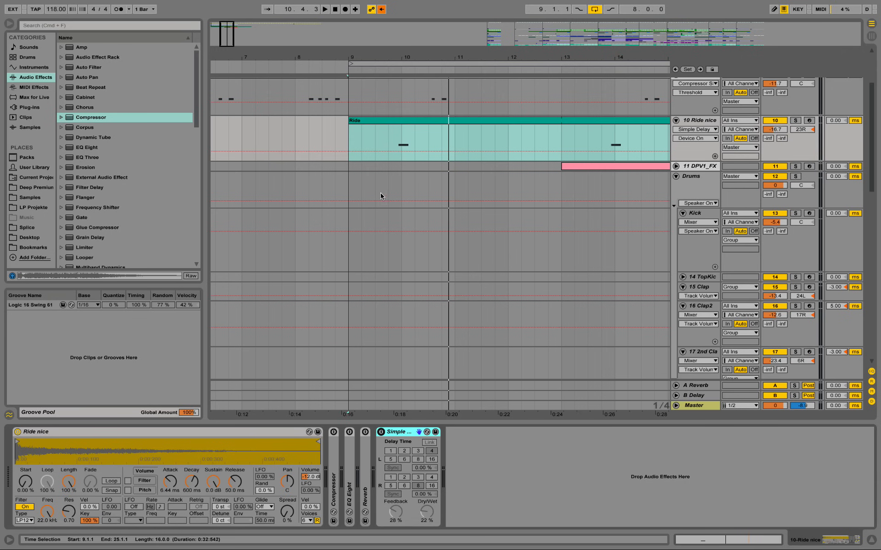
left_click(809, 120)
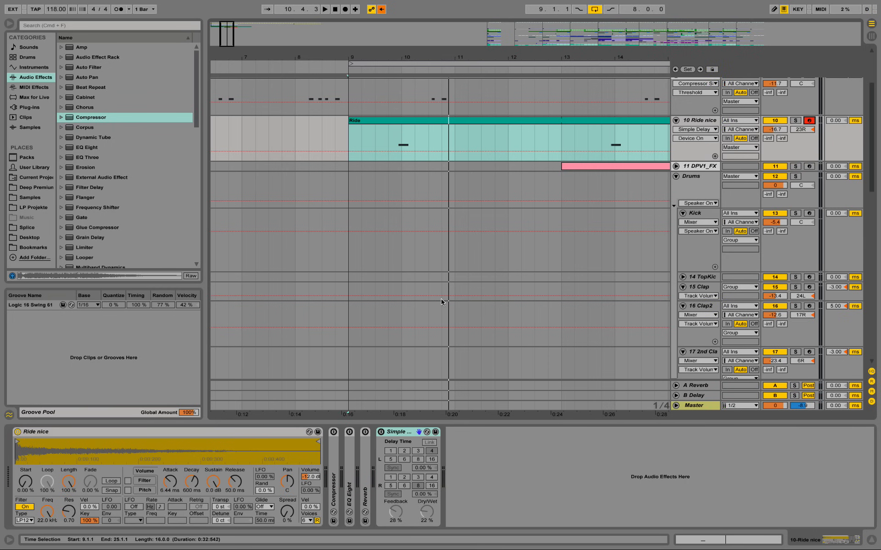
Step: Expand the Reverb on the Ride nice track, turn it back on and play the Ride clip with it
double_click(365, 456)
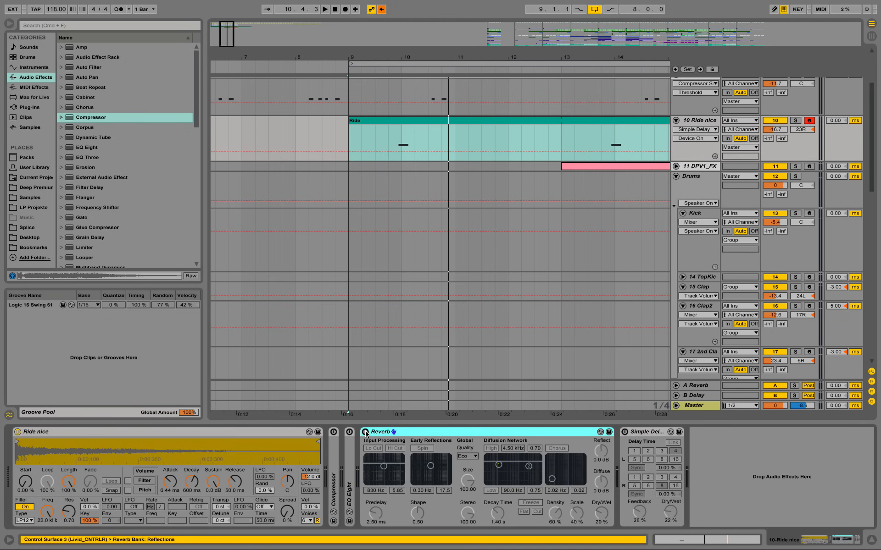
left_click(390, 144)
key("space")
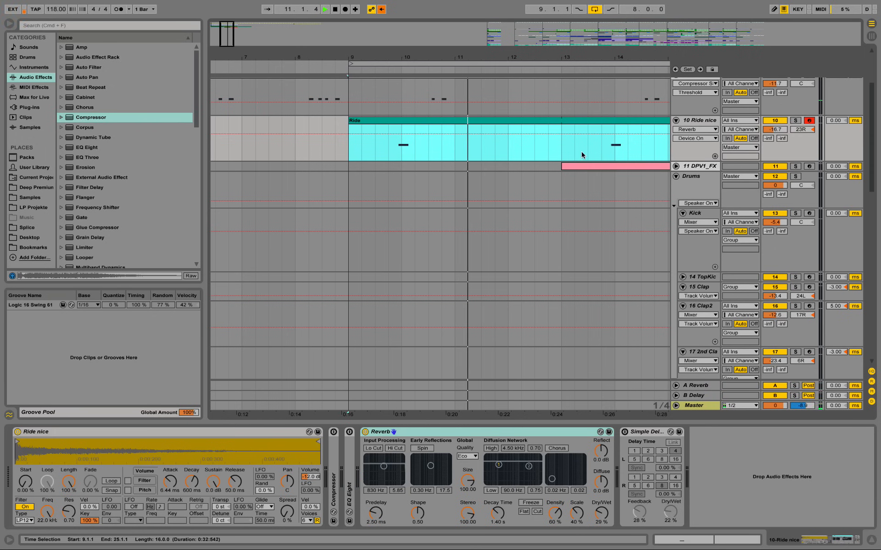
left_click(395, 148)
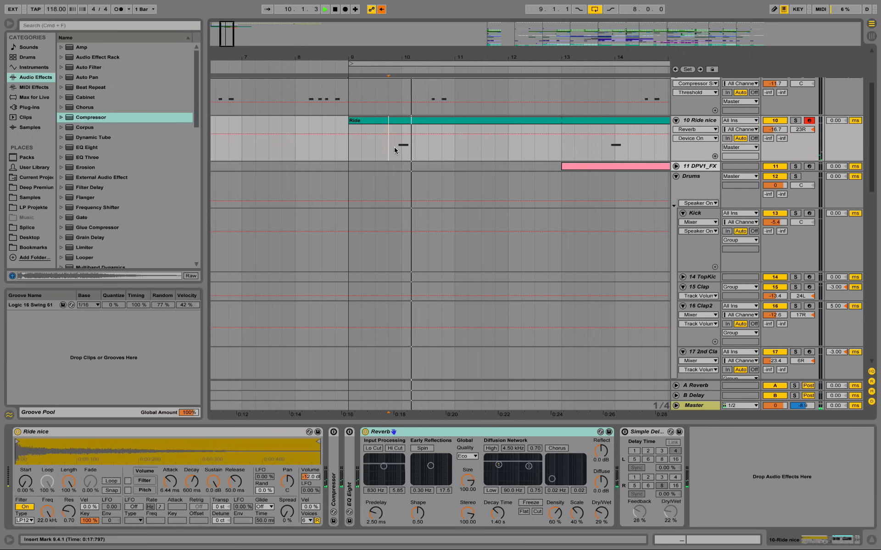
Step: Expand the Ride nice track's EQ Eight, turn it back on and play the ride hit near bar 10
double_click(349, 487)
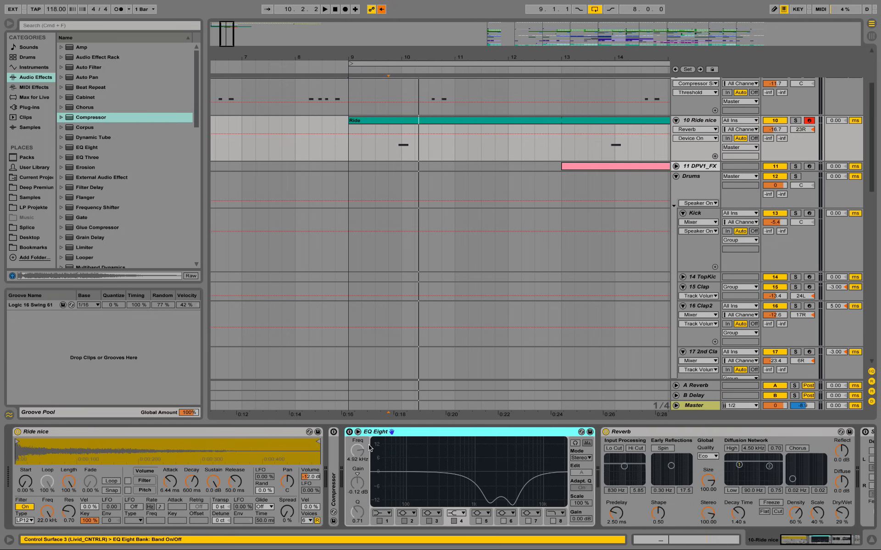
left_click(349, 431)
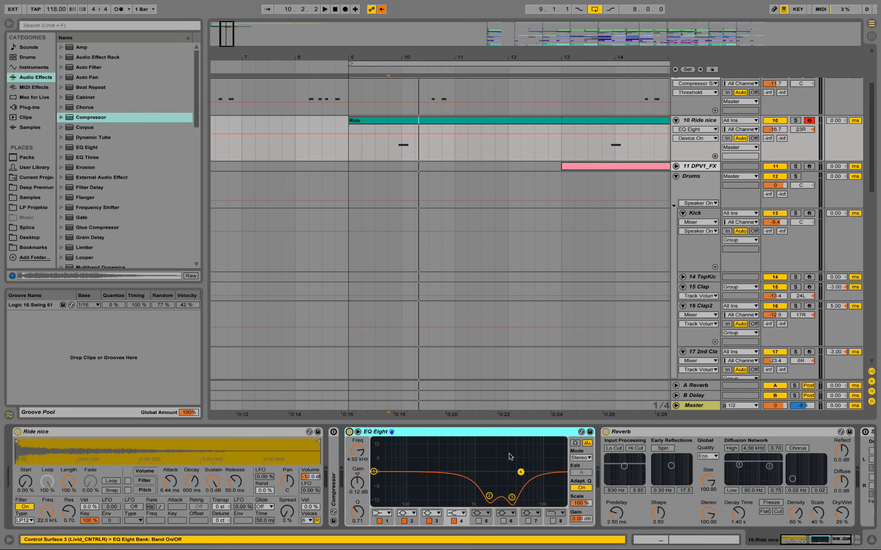
left_click(393, 147)
key("space")
Step: Solo the Ride nice track, play the ride hit near bar 10 and select band 3 in EQ Eight
key("space")
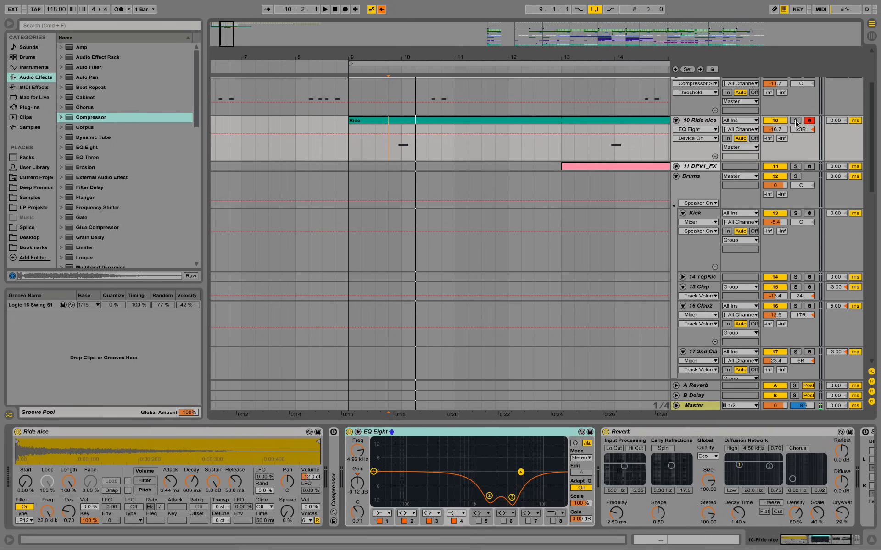
left_click(795, 120)
left_click(393, 145)
key("space")
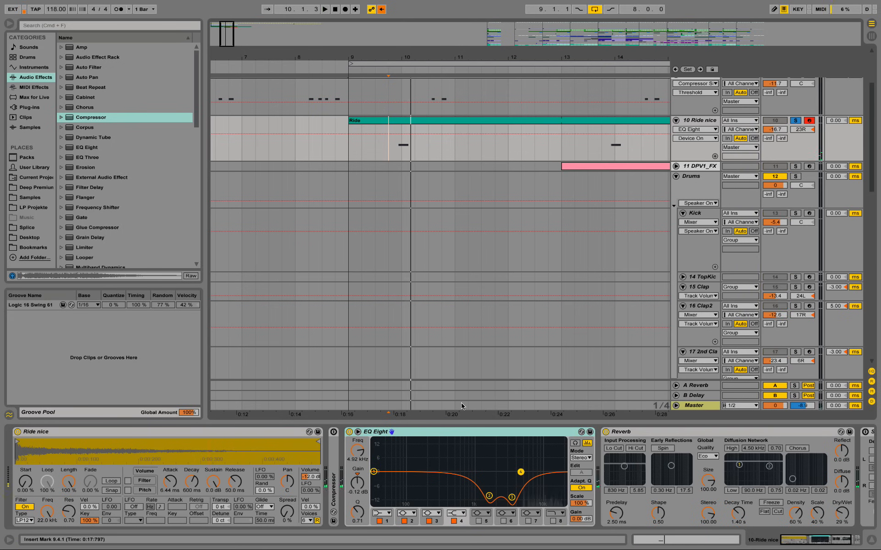
left_click(512, 499)
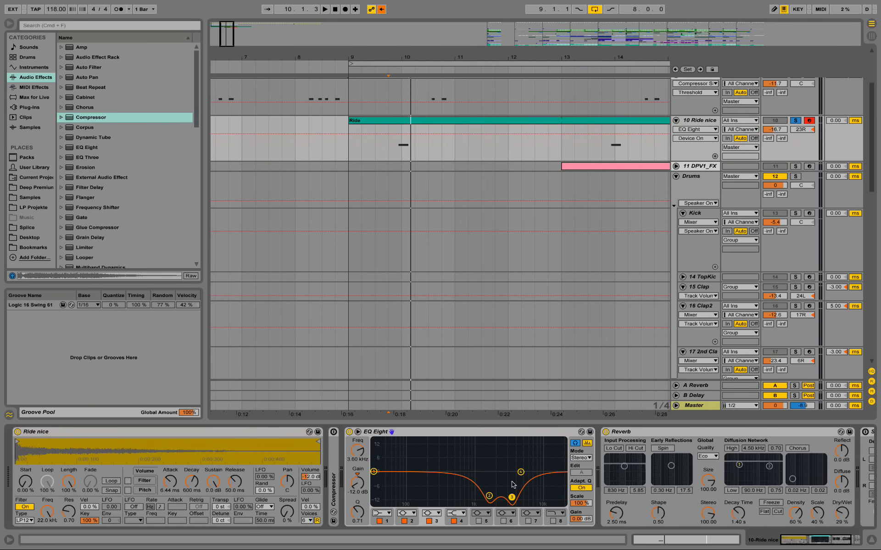
Step: Select the ride note around bar 10 and set the arrangement loop to that selection, starting at 9.4.4
left_click_drag(388, 148, 418, 158)
key("z")
left_click(377, 161)
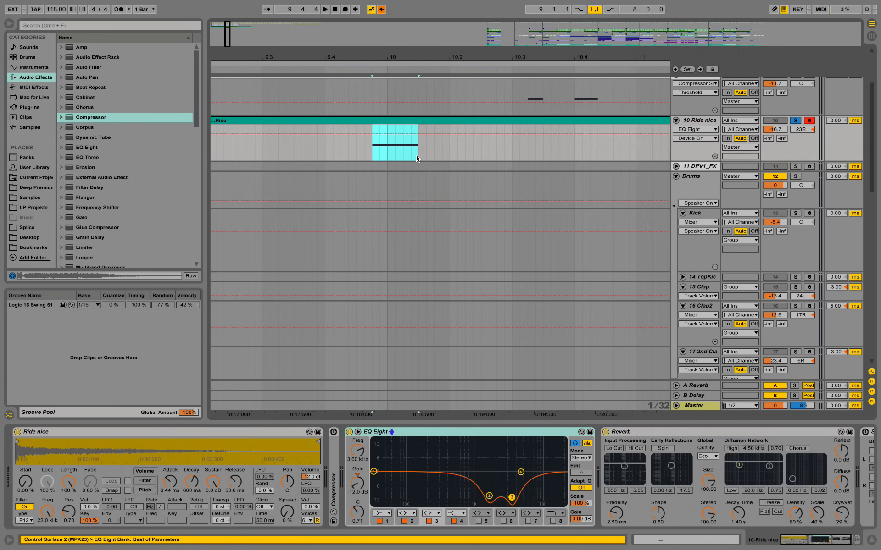
right_click(396, 123)
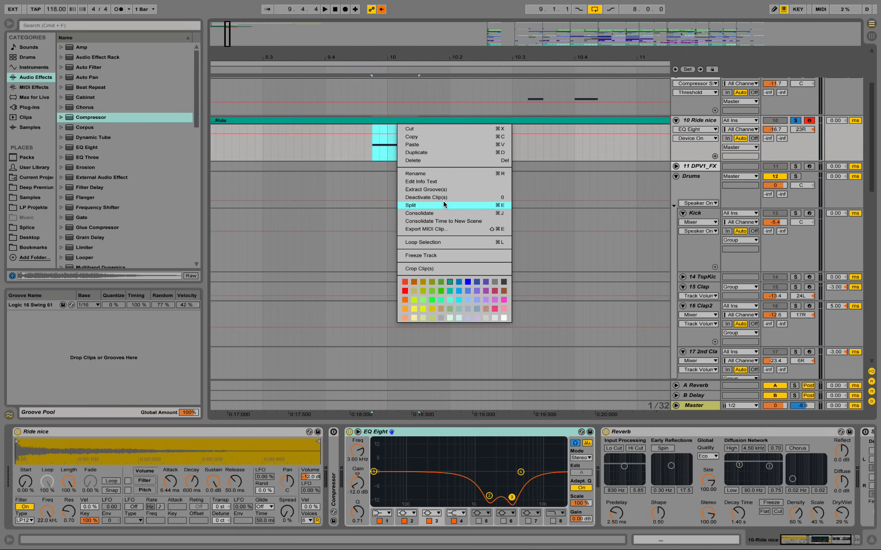
left_click(476, 242)
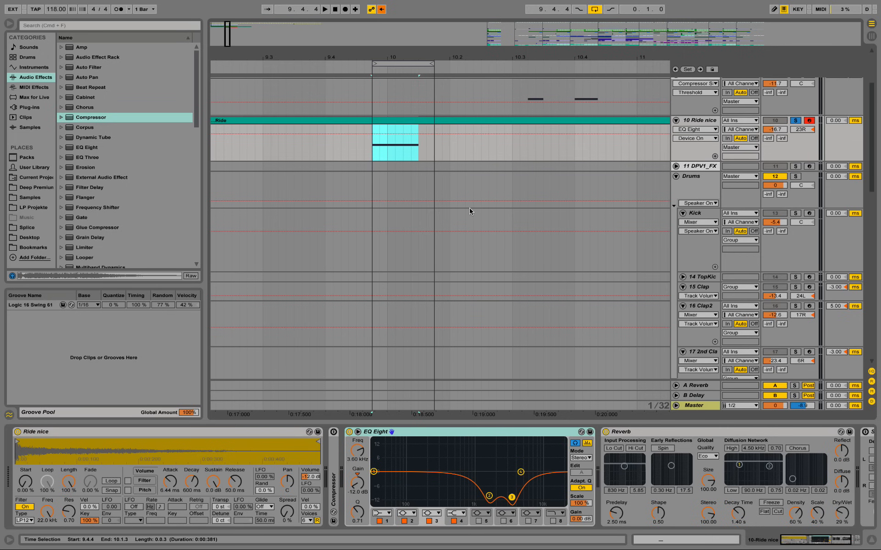
Step: Play the looped ride note and select EQ Eight's band 3, then band 2
key("space")
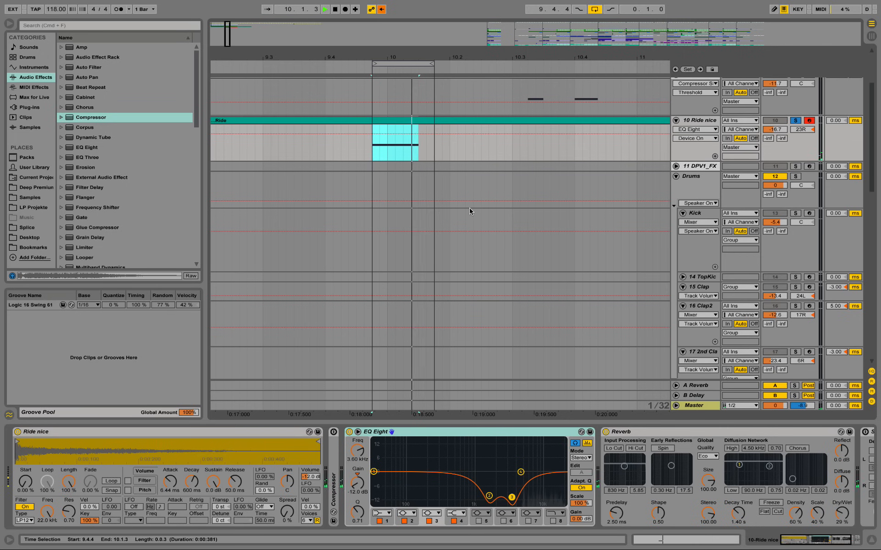
left_click(512, 498)
left_click(489, 497)
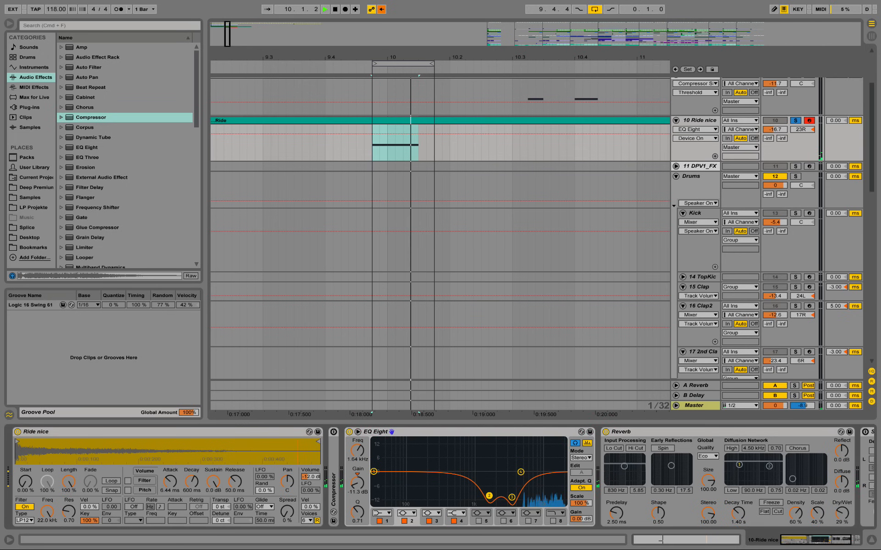
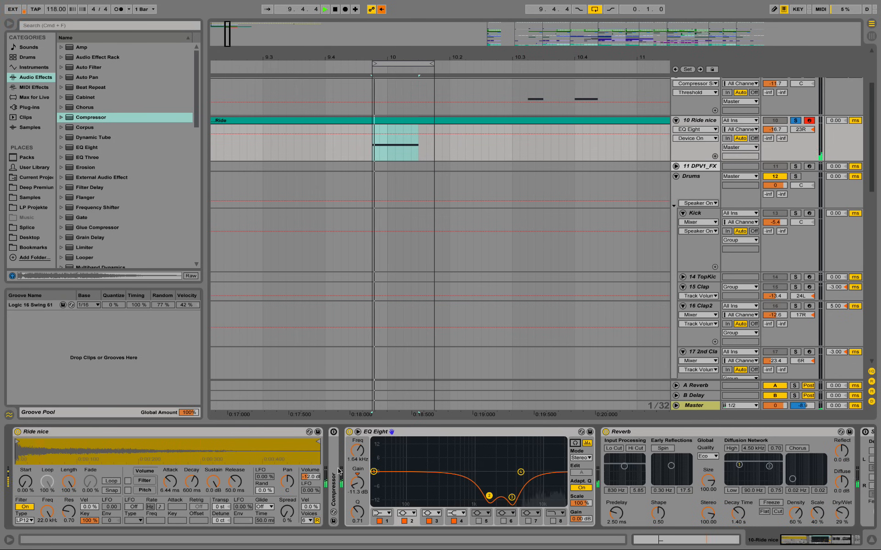
Step: Expand the Ride nice track's Compressor, set its sidechain source to the Sidechain track, and stop playback
double_click(336, 442)
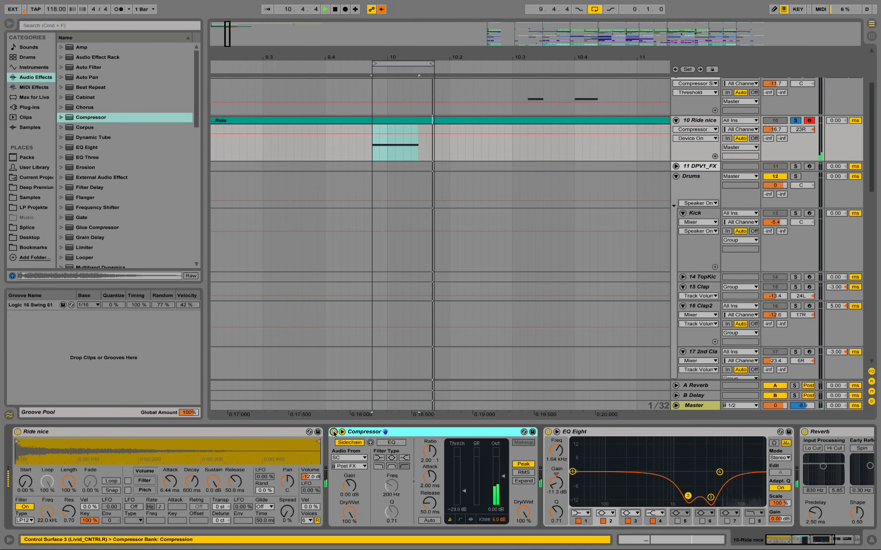
left_click(359, 458)
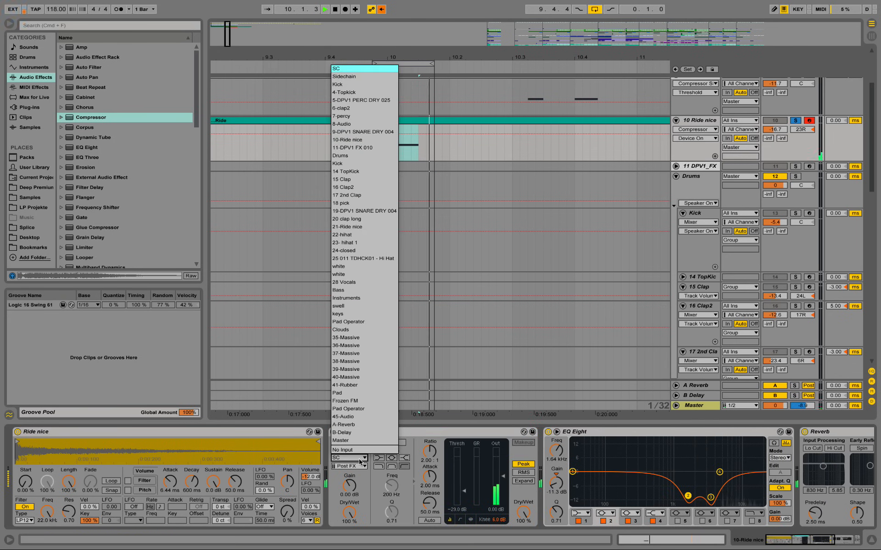
left_click(347, 73)
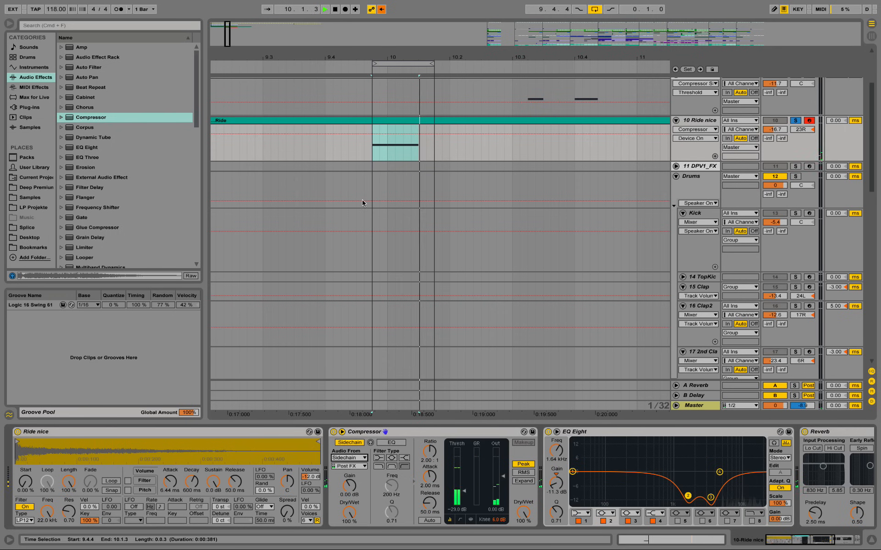
key("space")
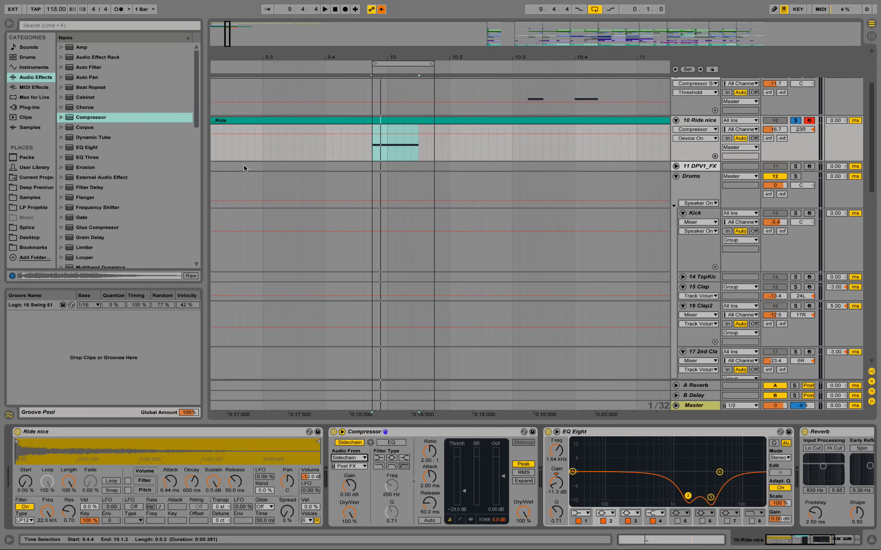
Step: Turn on the Simple Delay at the end of the Ride nice track's device chain
left_click_drag(403, 56, 385, 44)
left_click_drag(835, 544, 857, 542)
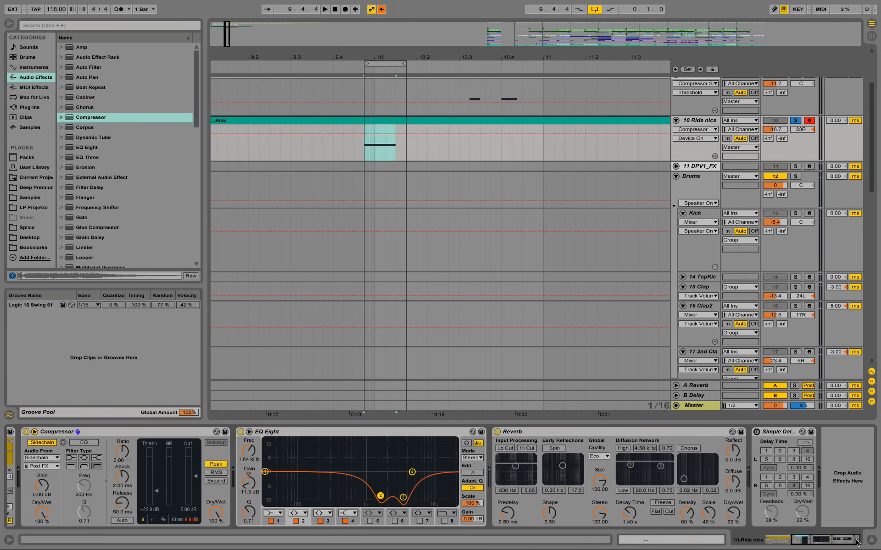
left_click(756, 433)
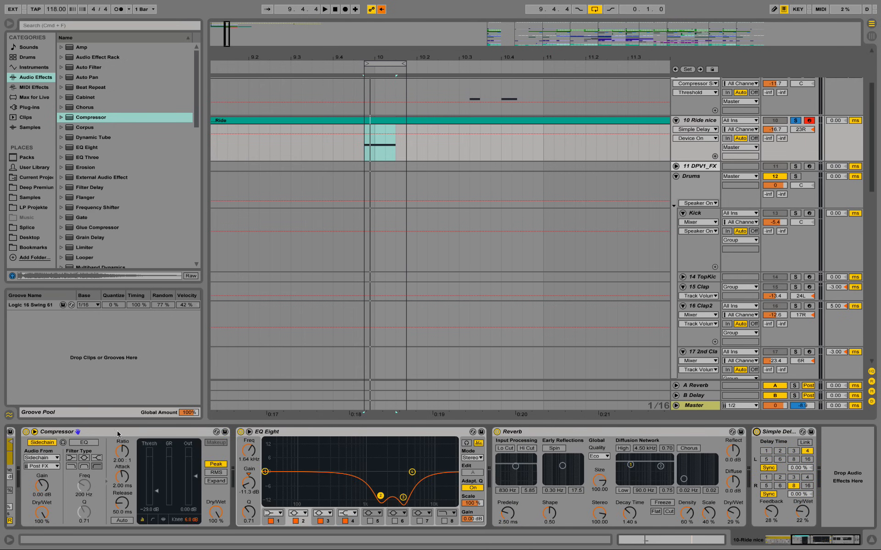
Step: Move the Compressor behind the Simple Delay in the Ride nice chain and play the looped ride note
left_click(98, 432)
left_click_drag(221, 452, 811, 454)
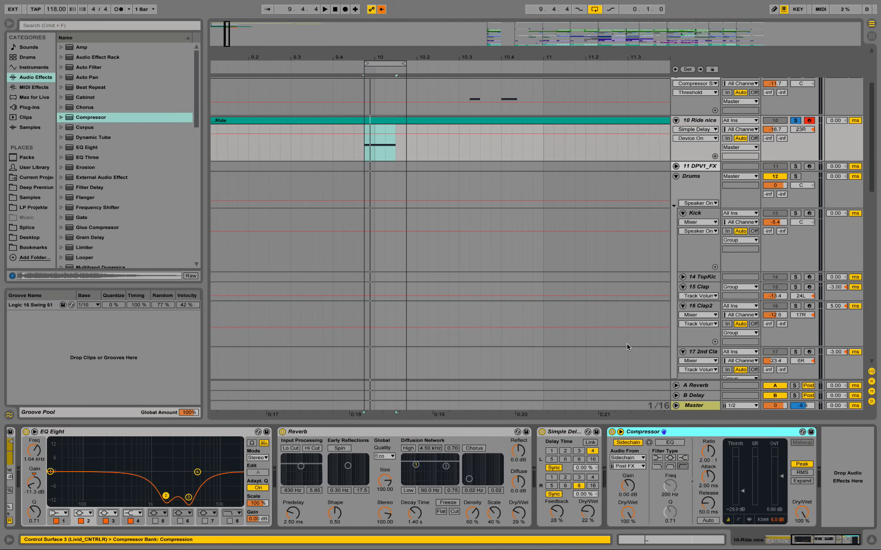
key("space")
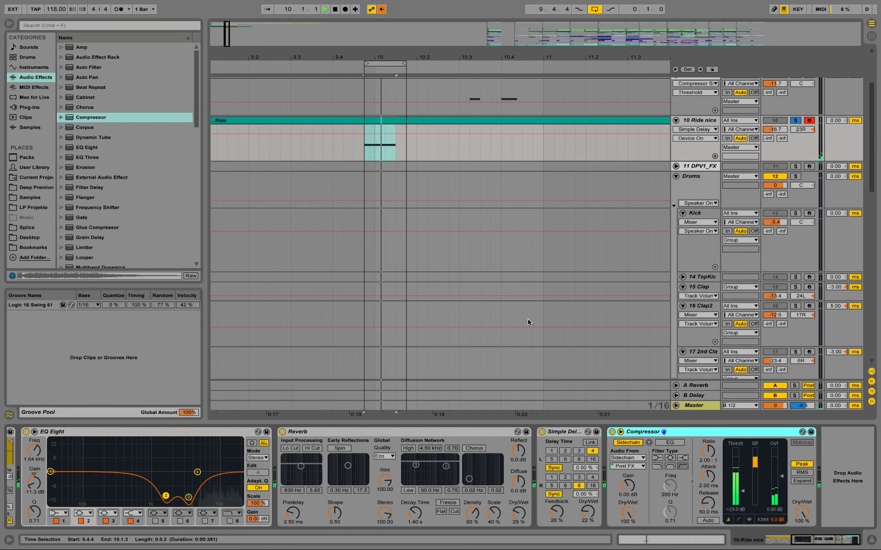
left_click(571, 441)
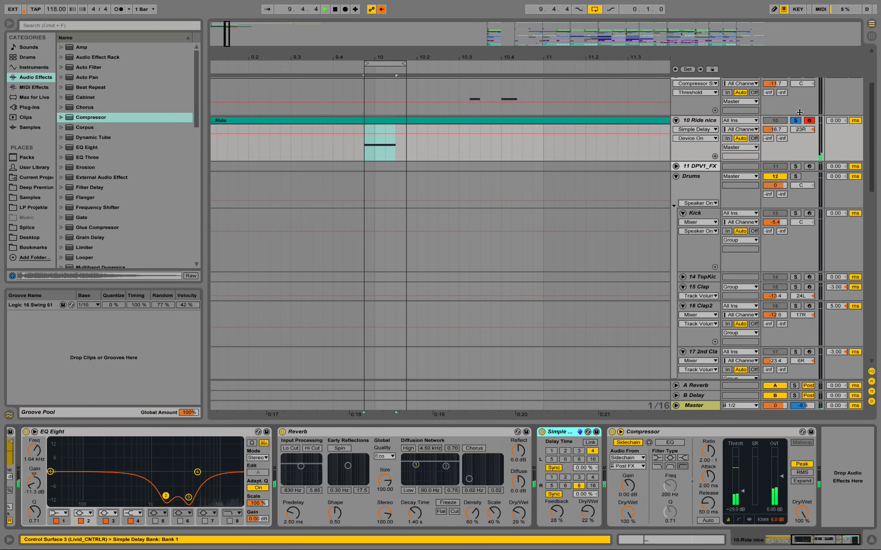
key("space")
Step: Unsolo the Ride nice track, set the arrangement loop to 16 bars from 9.1.1, and play the full beat
left_click(796, 121)
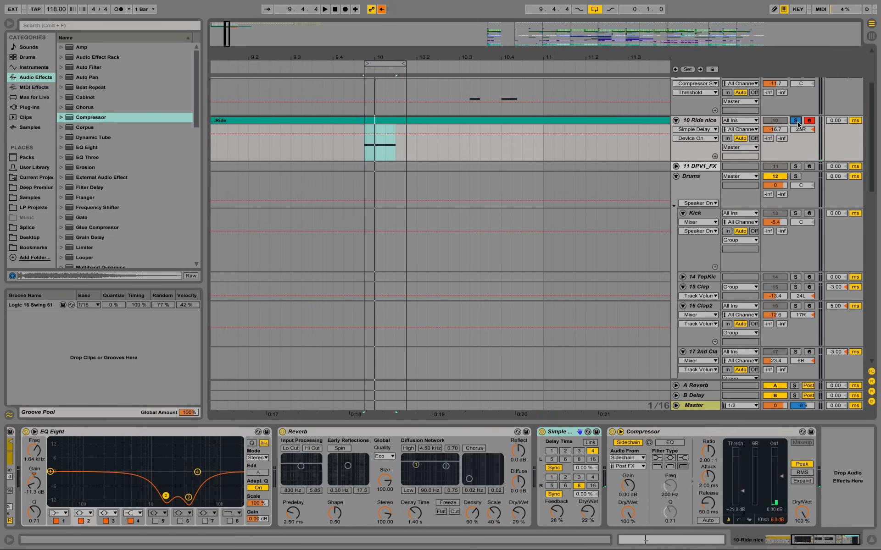
left_click_drag(337, 60, 616, 64)
key("space")
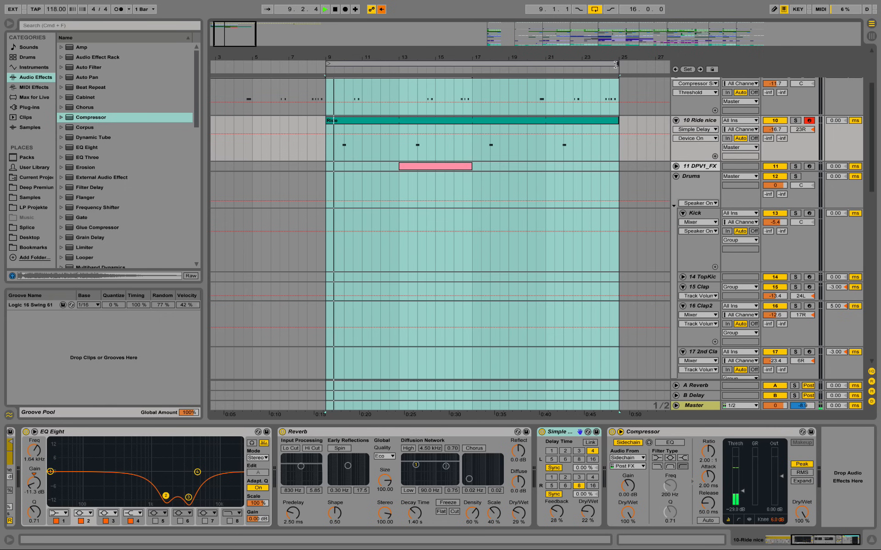
scroll(541, 193, "up", 5)
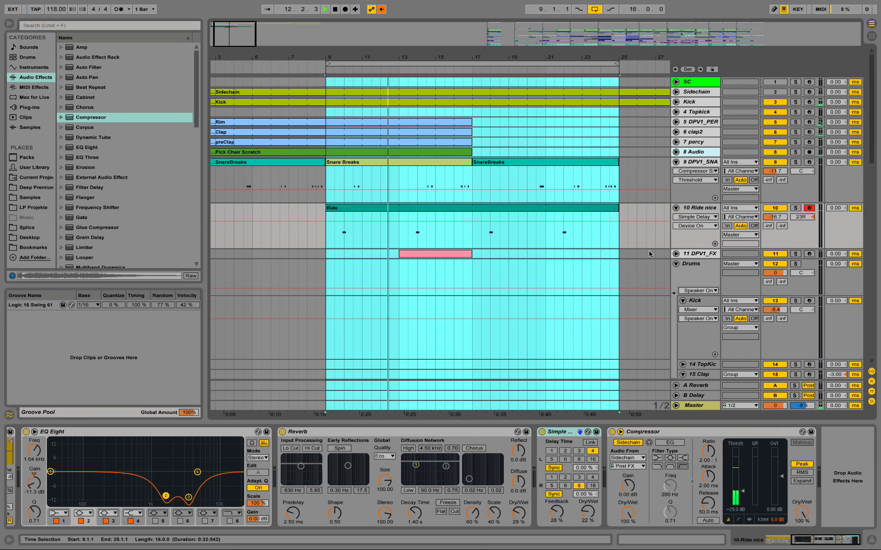
Step: Unfold the DPV1_FX track, stop playback and rename its clip at bar 13 as Fx
left_click(675, 254)
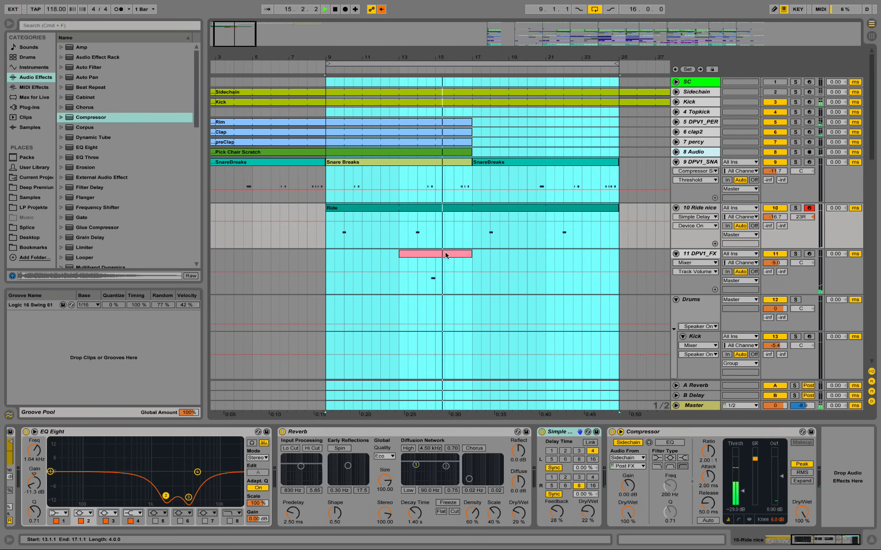
key("space")
right_click(432, 255)
left_click(458, 303)
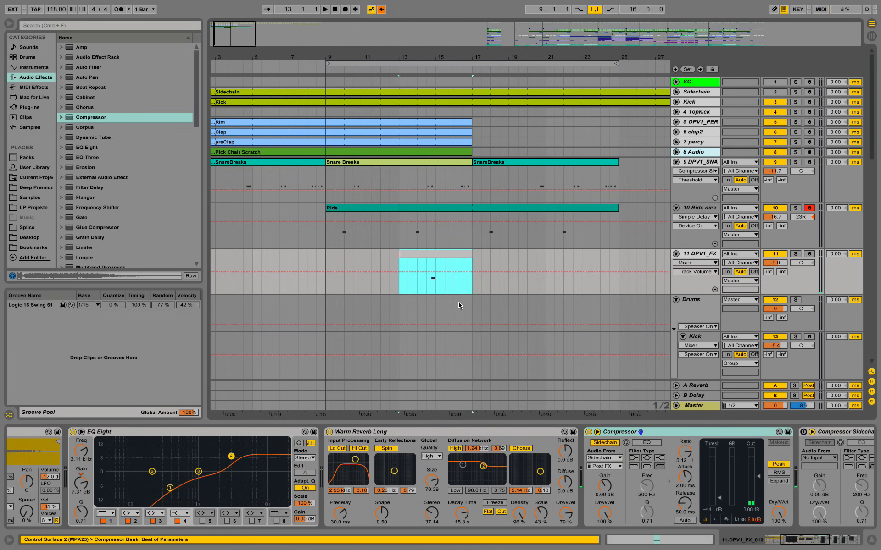
type("Fx")
key("Return")
Step: Inspect the device chains of the hihat, hihat 1 and closed tracks in the Drums group
mouse_move(398, 18)
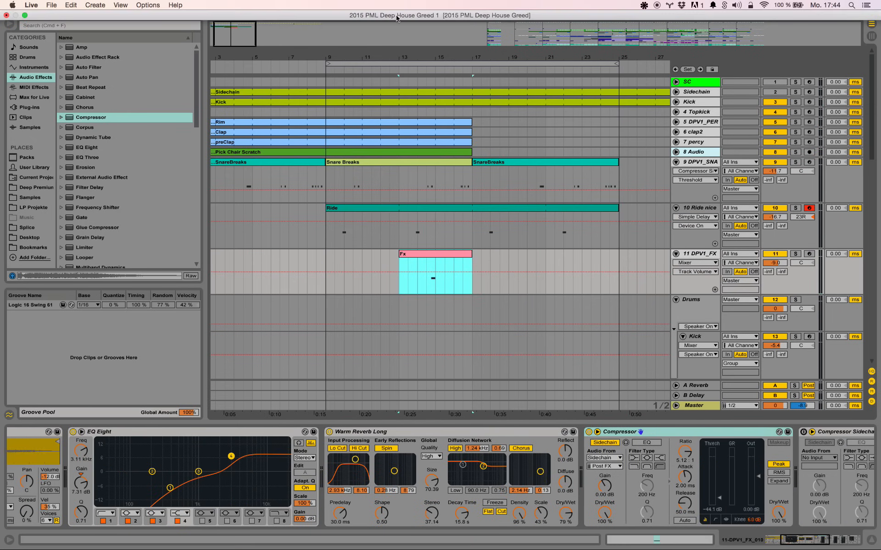
left_click_drag(405, 54, 405, 8)
scroll(687, 273, "down", 10)
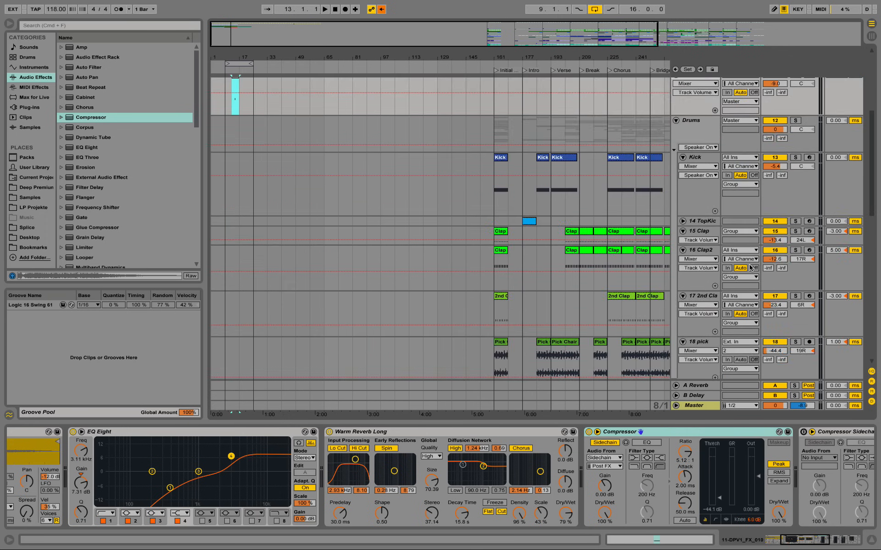
scroll(688, 272, "down", 4)
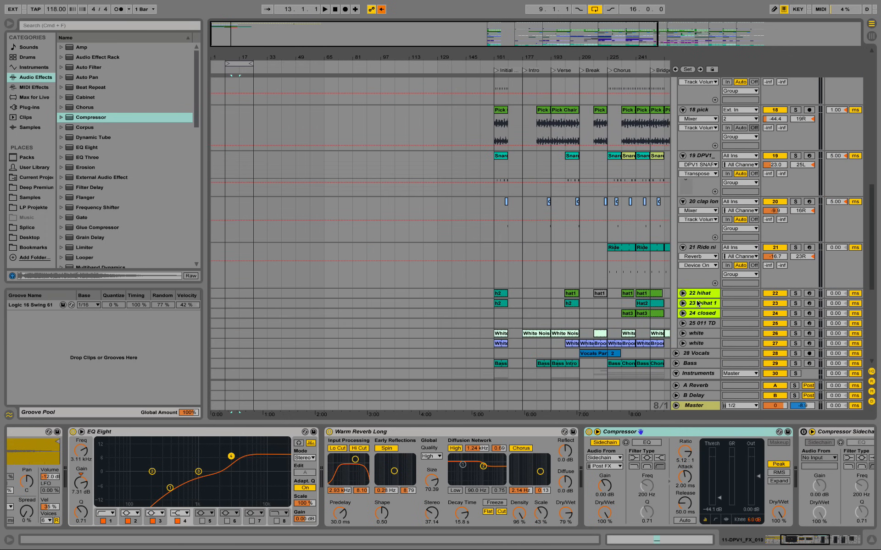
left_click(706, 294)
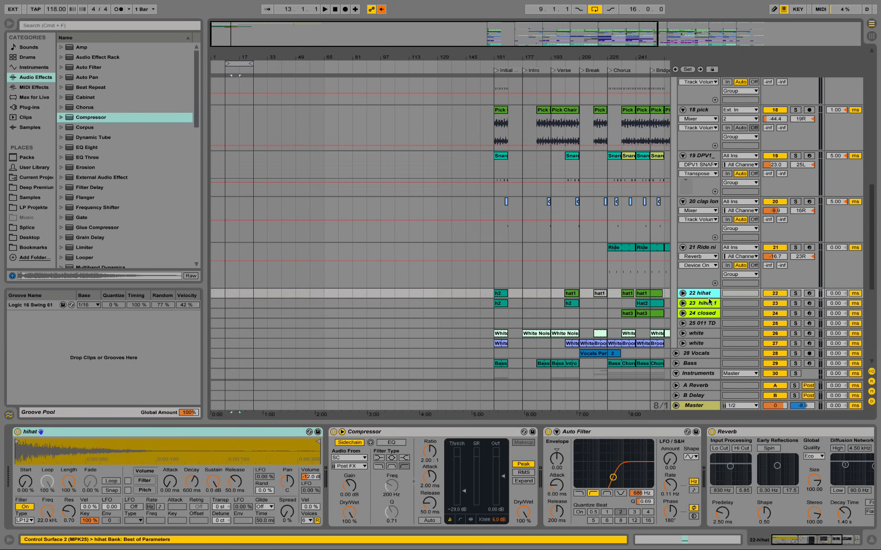
left_click(710, 303)
left_click(713, 315)
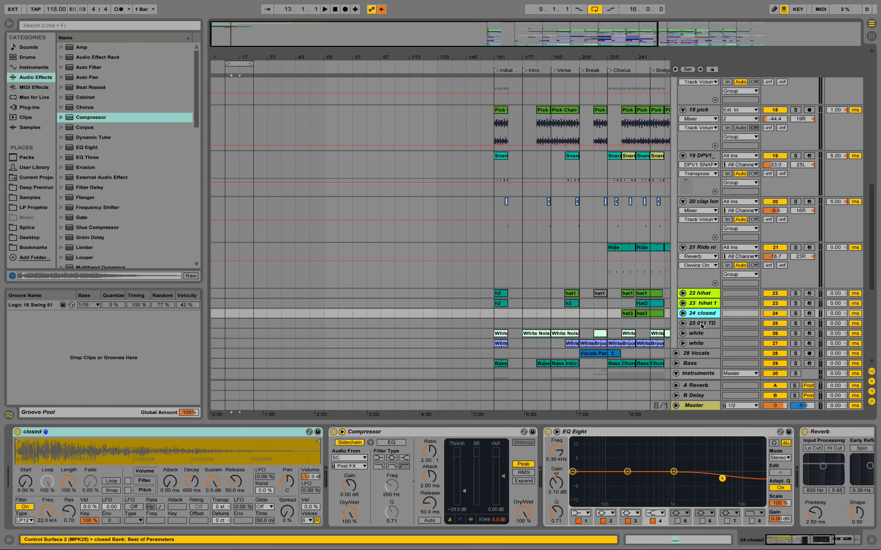
left_click(699, 294)
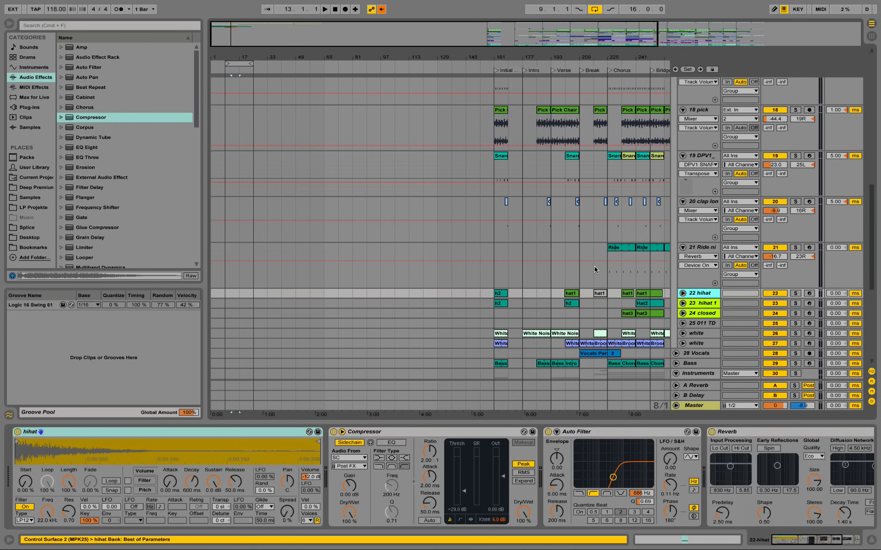
Step: Solo the Drums group's hihat track and play its h2 clip from bar 161
left_click(501, 294)
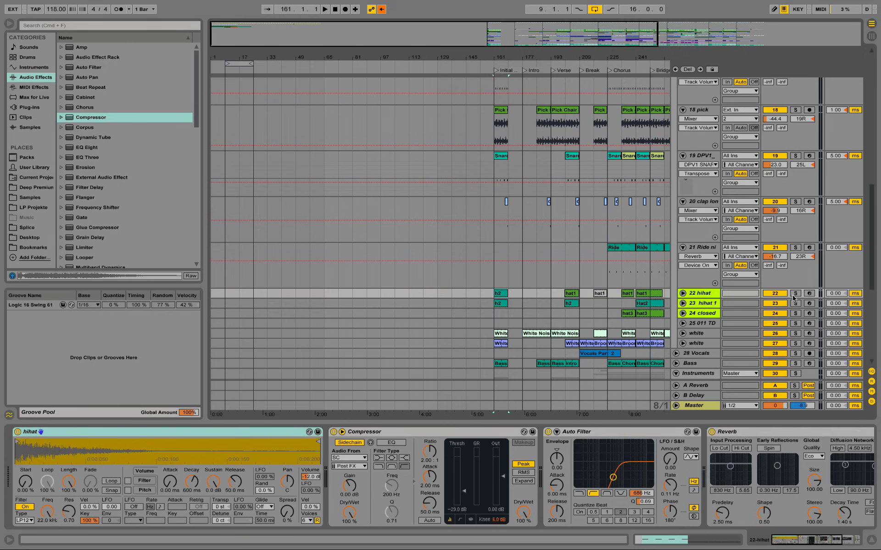
left_click(795, 293)
key("space")
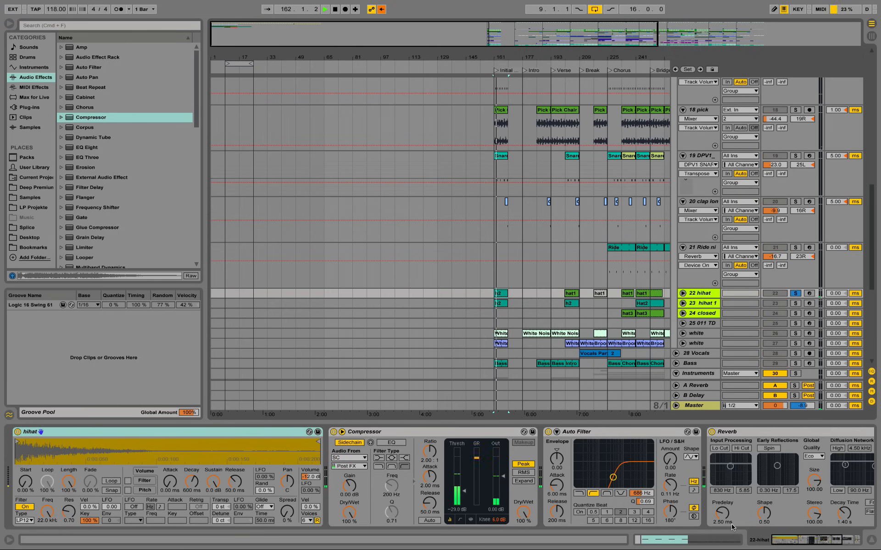
mouse_move(820, 543)
left_mouse_down()
mouse_move(839, 542)
mouse_move(816, 542)
left_mouse_up()
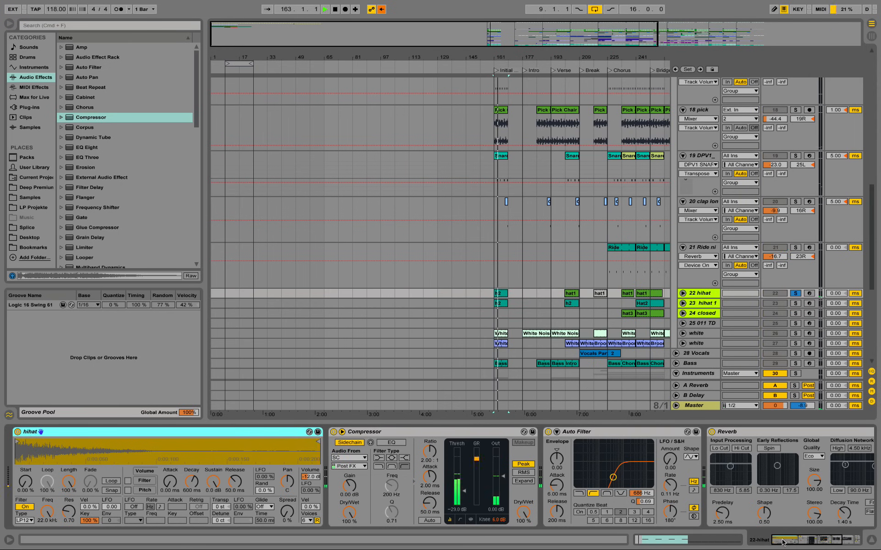
key("space")
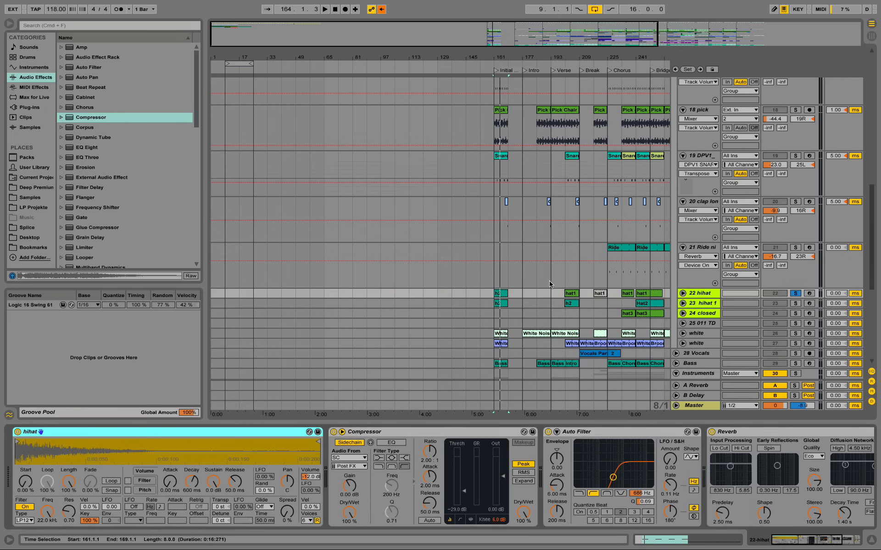
Step: Copy the hihat, hihat 1 and closed tracks, fold the snare and ride tracks, and paste the copies between Ride nice and DPV1_FX
left_click(708, 316)
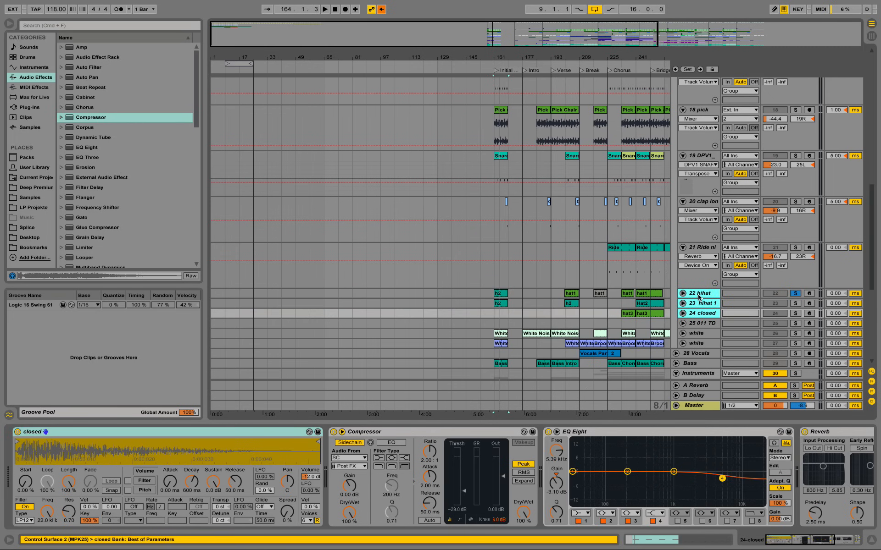
right_click(699, 297)
scroll(712, 307, "up", 10)
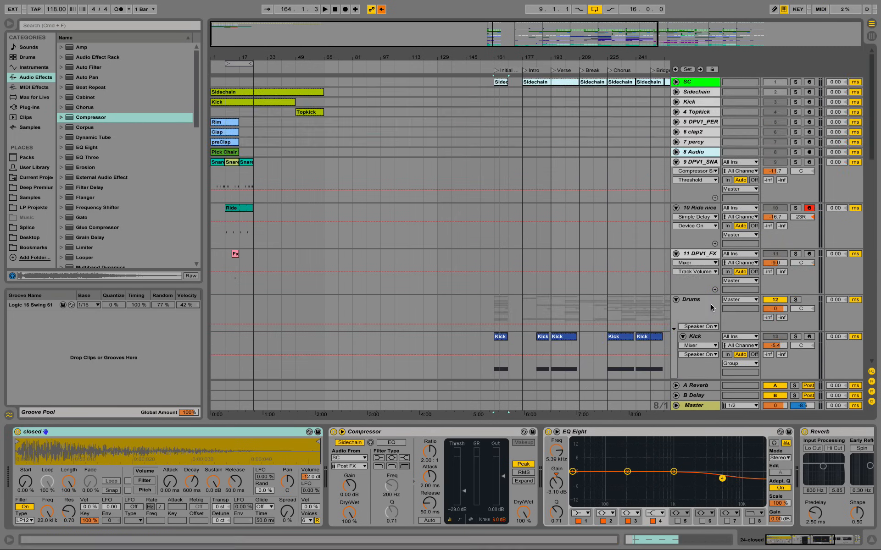
left_click(676, 162)
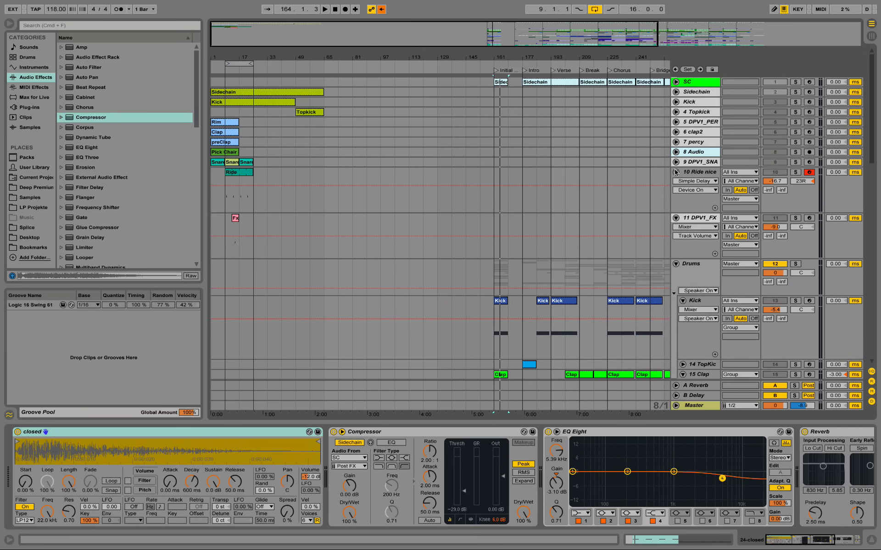
left_click(675, 173)
left_click(689, 182)
right_click(688, 182)
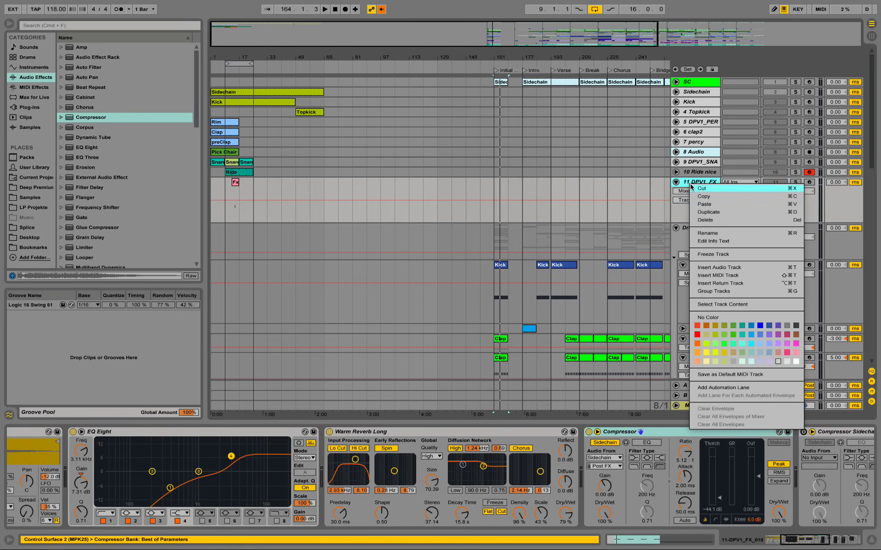
left_click(714, 205)
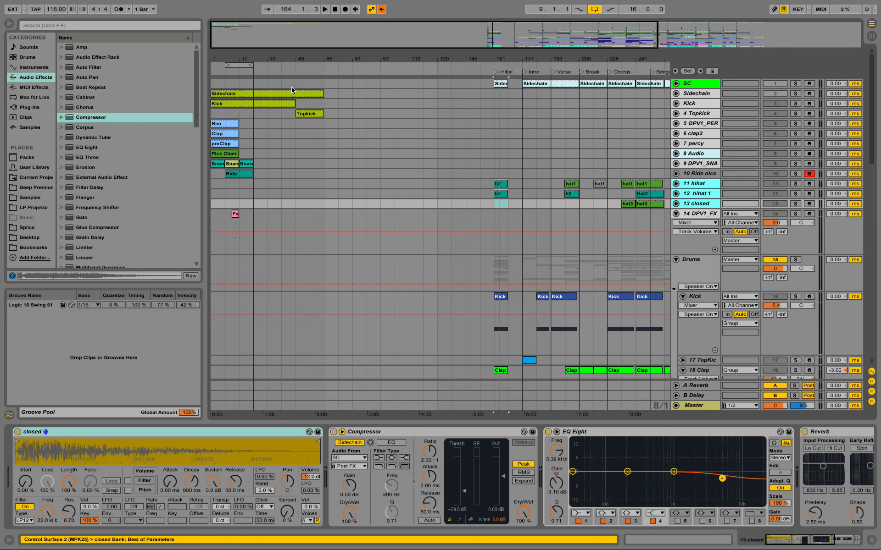
Step: Copy the hat1, Hat2 and hat3 clips from bar 241 of the pasted hihat tracks to bar 17
left_click(645, 186)
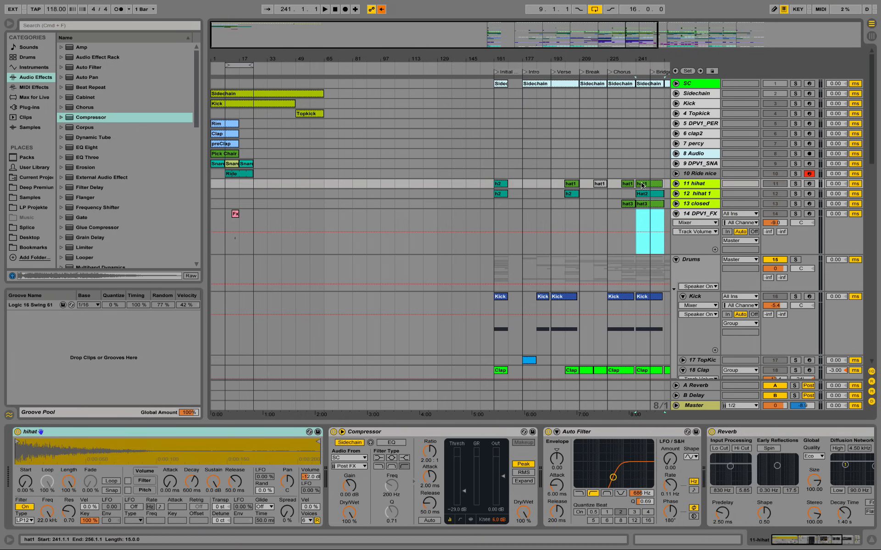
left_click_drag(642, 184, 245, 184)
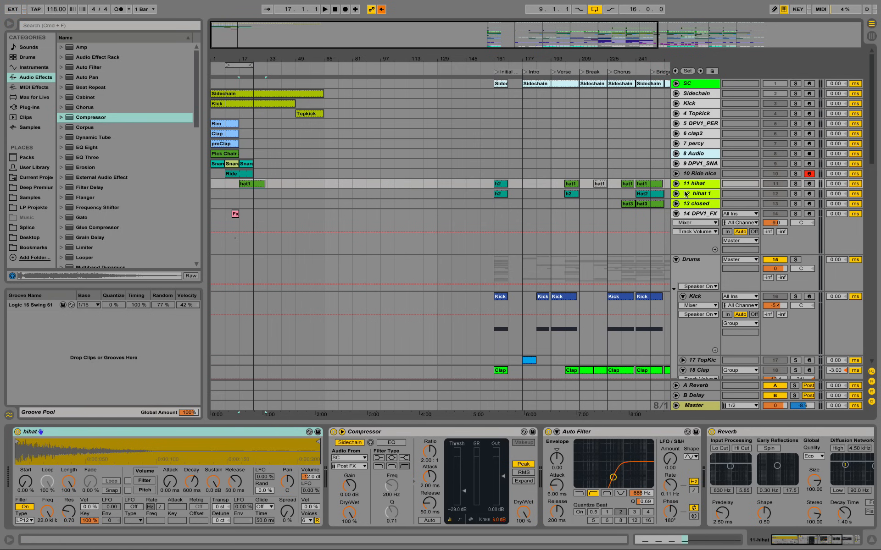
left_click_drag(667, 206, 249, 192)
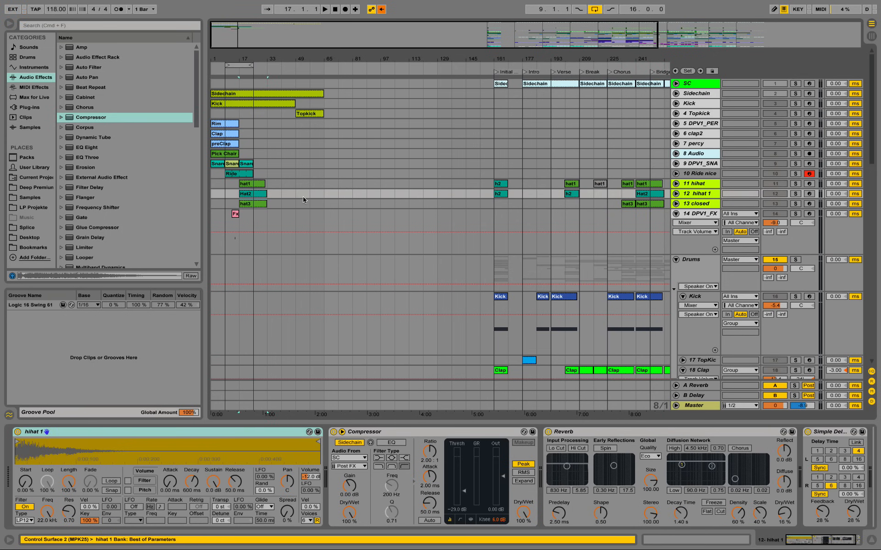
Step: Move the copied hat1, Hat2 and hat3 clips together to start at bar 9, and solo the new hihat track
left_click_drag(242, 64, 475, 234)
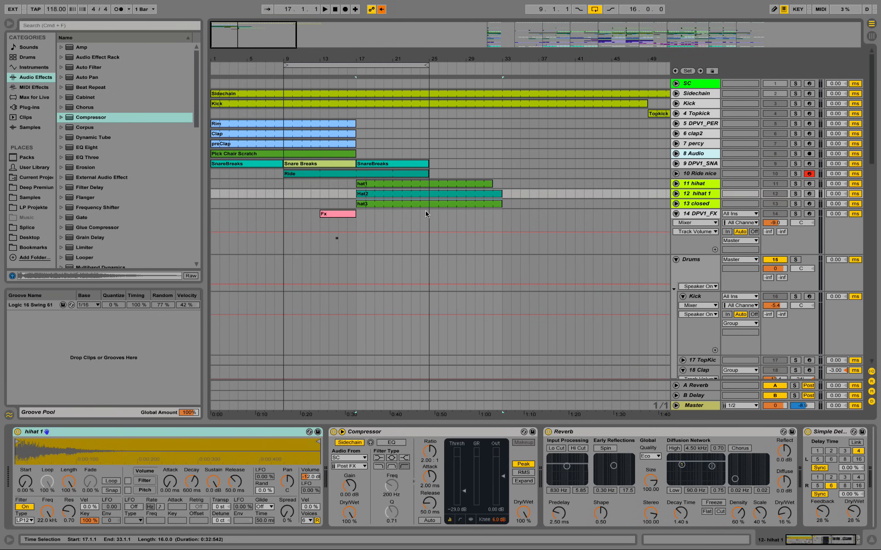
left_click(384, 183)
left_click(399, 204, "shift")
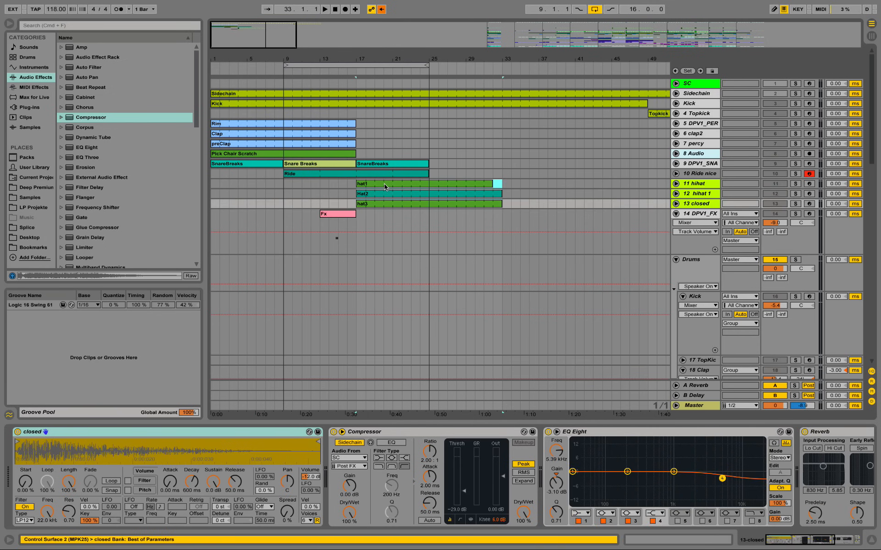
left_click_drag(384, 184, 312, 184)
left_click(718, 183)
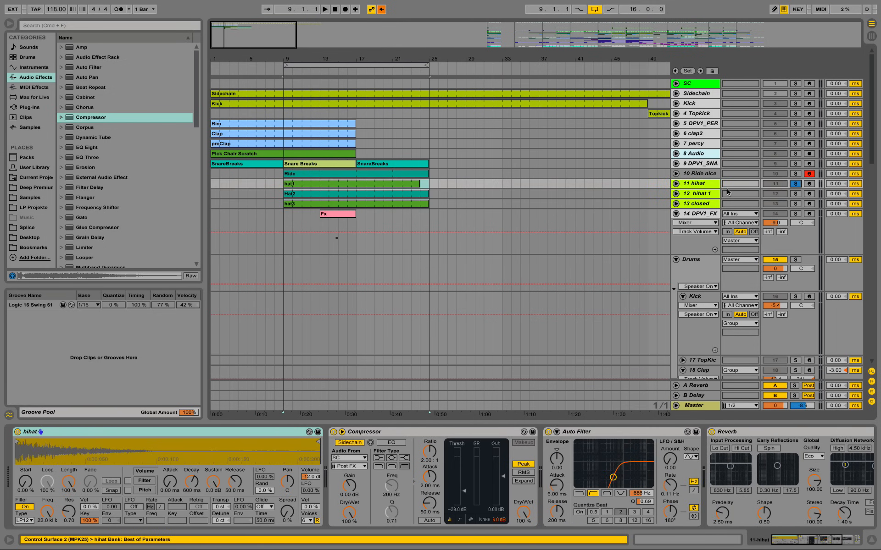
Step: Unfold the new hihat track, open the notes of its hat1 clip and play the pattern from bar 9
left_click(676, 184)
double_click(417, 184)
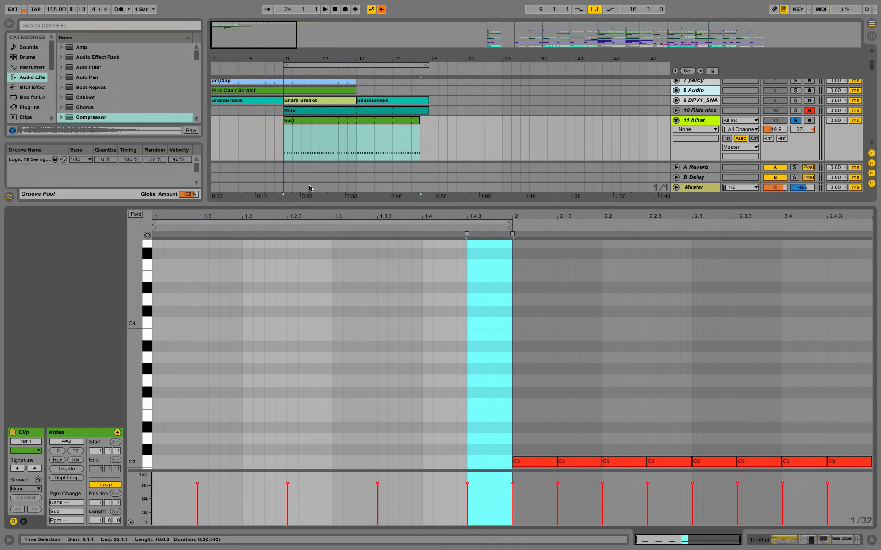
left_click(414, 326)
scroll(408, 329, "down", 6)
key("space")
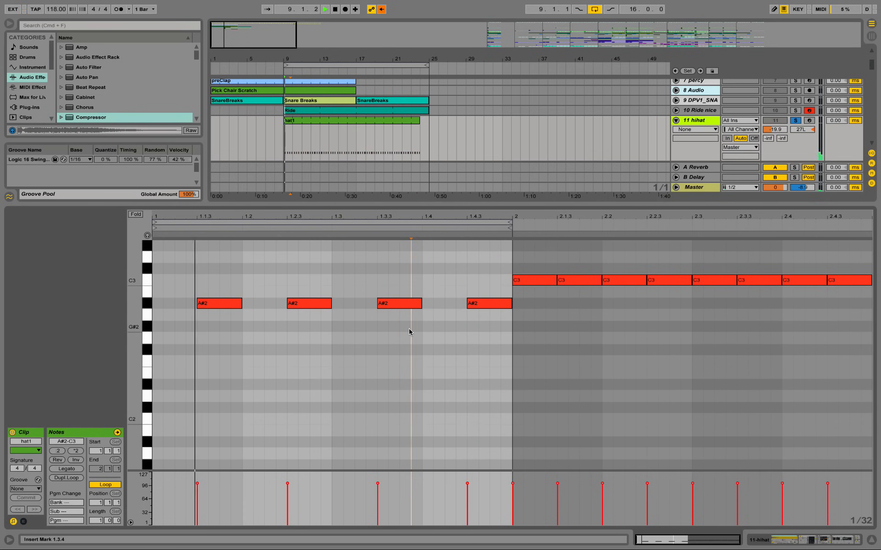
key("space")
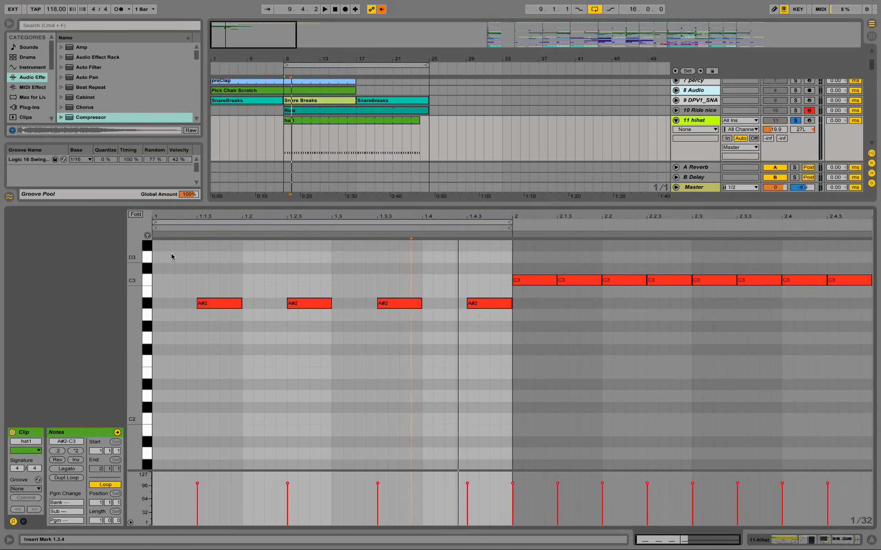
Step: Play the soloed hihat track from bar 9 and bring up its device chain in place of the clip notes
scroll(772, 133, "up", 3)
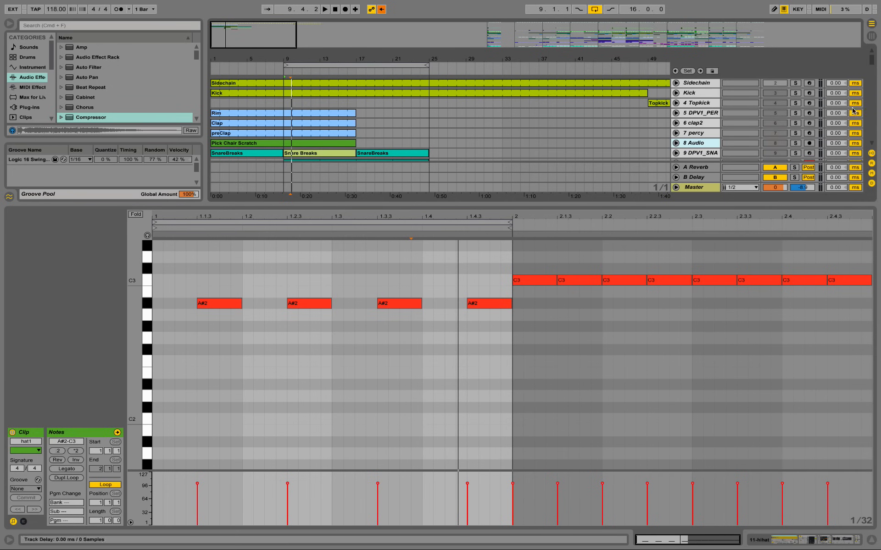
scroll(781, 123, "down", 3)
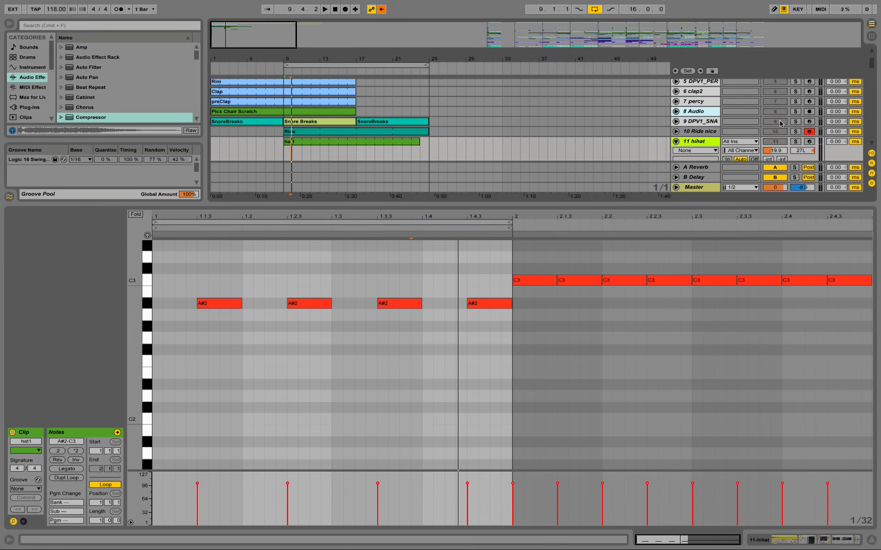
left_click(796, 142)
key("space")
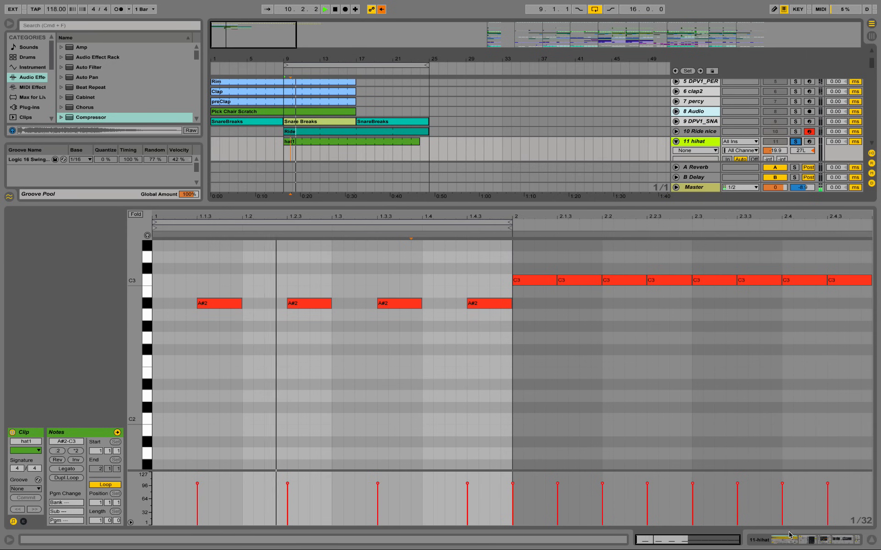
key("shift+Tab")
key("space")
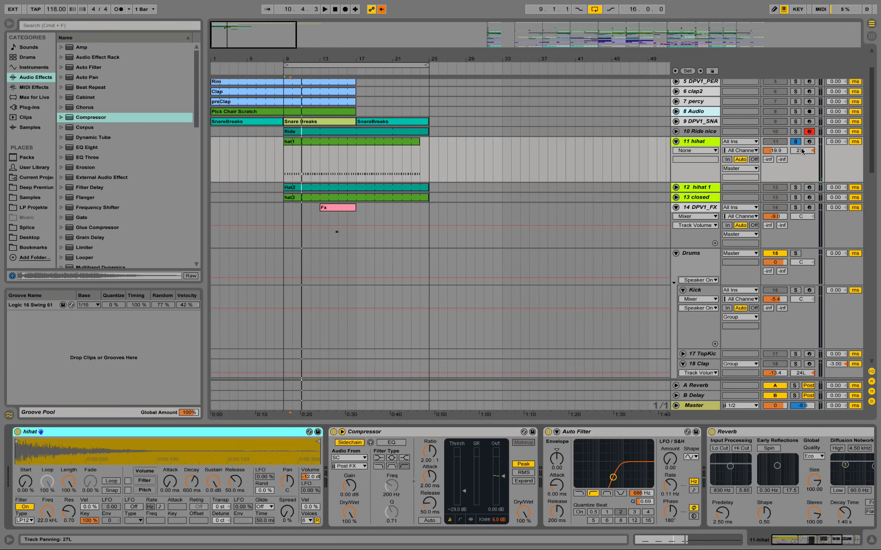
Step: Pan the hihat track to 16L and set its Compressor's sidechain source to the Sidechain track
left_click_drag(802, 152, 802, 147)
key("space")
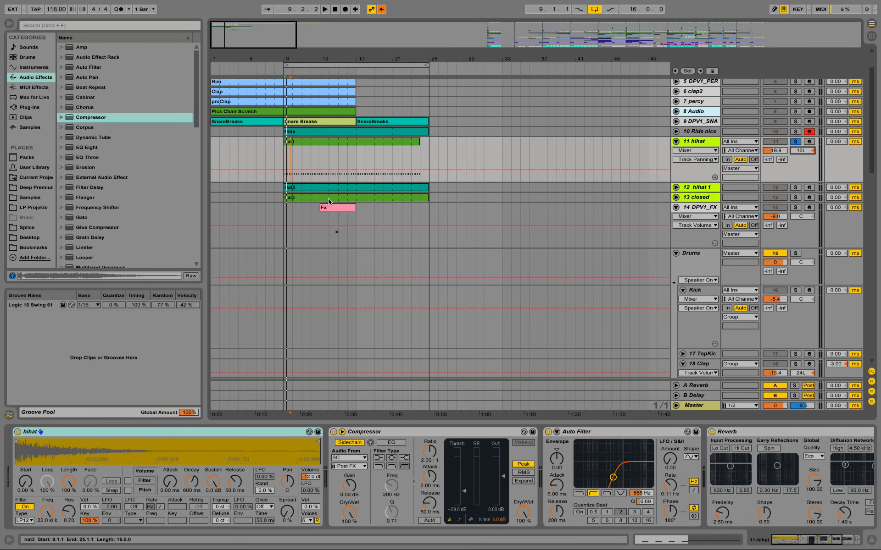
left_click(346, 458)
left_click(347, 51)
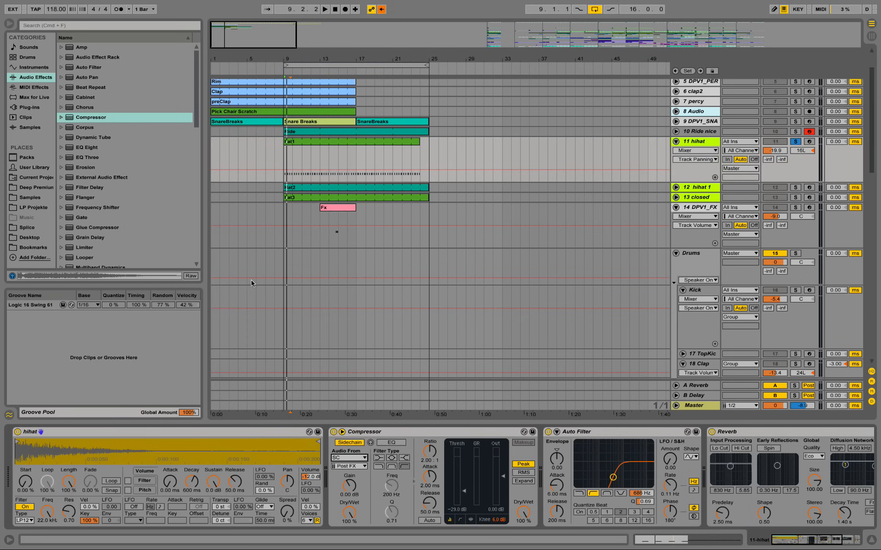
Step: Fold the Compressor, bypass the hihat track's Simple Delay, Reverb, Auto Filter and Compressor, and play the dry hi-hat
double_click(390, 431)
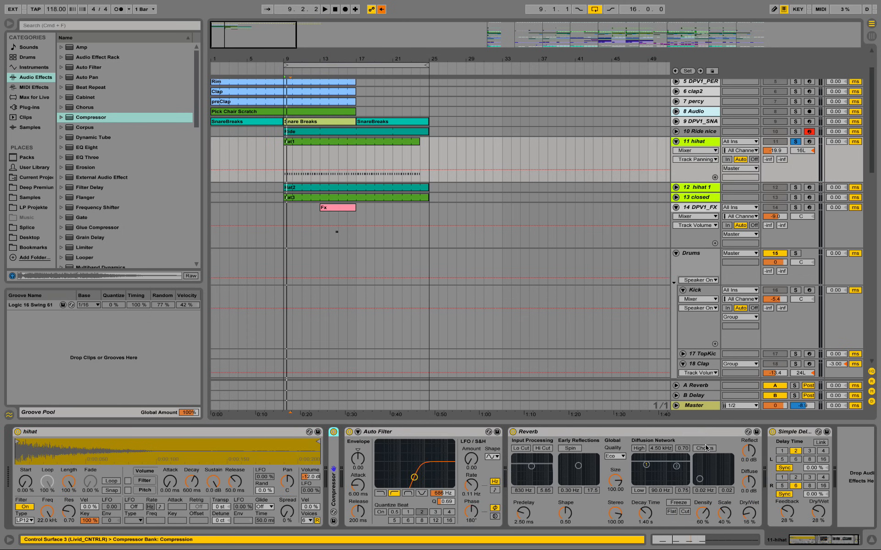
left_click(772, 432)
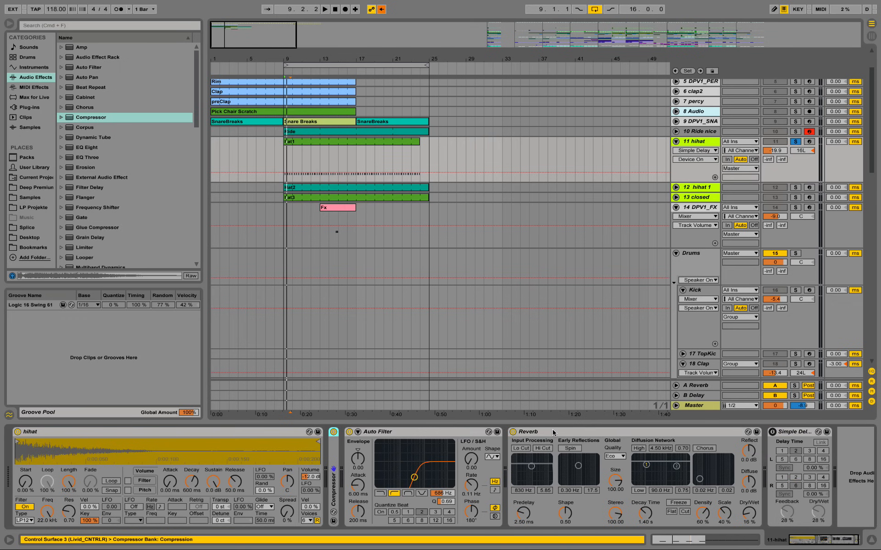
left_click(513, 431)
left_click(349, 432)
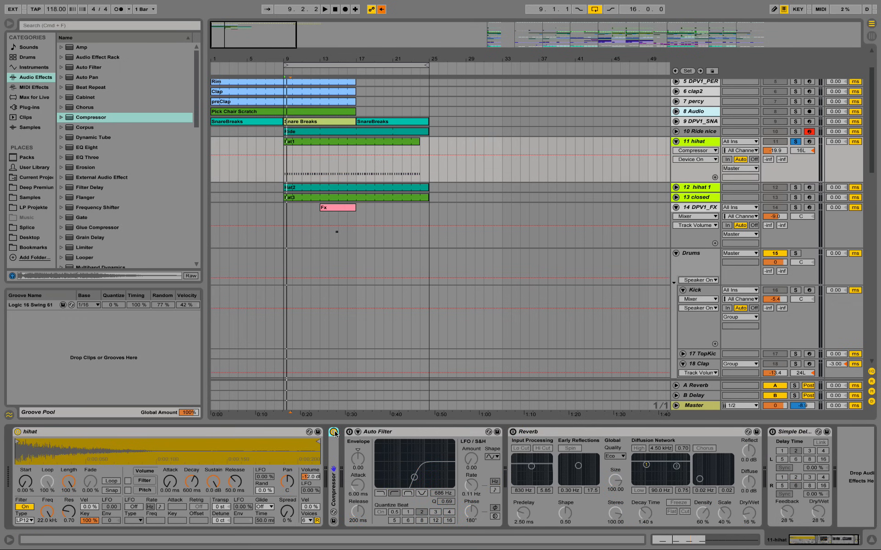
key("space")
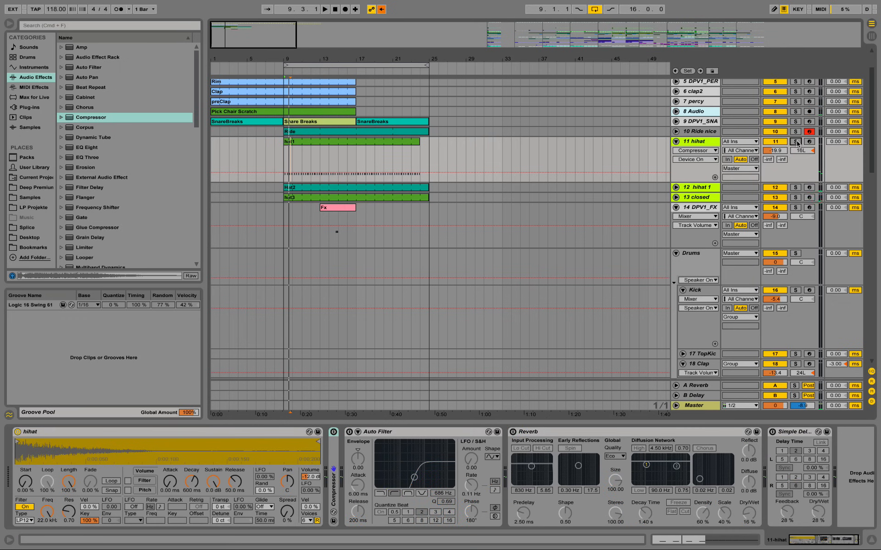
key("space")
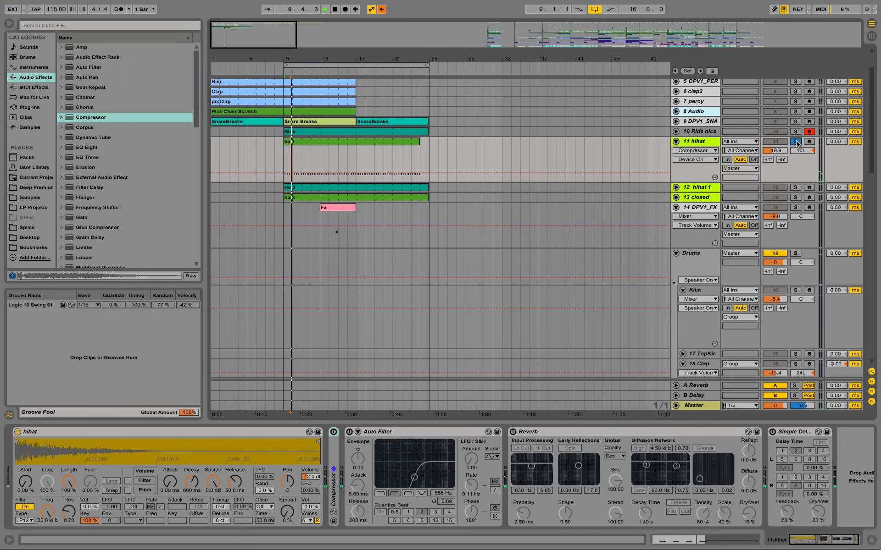
key("space")
Step: Open the CHH_WET folder inside DPV1_WET of the Deep Premium library and preview its first closed hi-hat samples up to DPV1_CHH_WET_004.wav
left_click(36, 188)
left_click(63, 67)
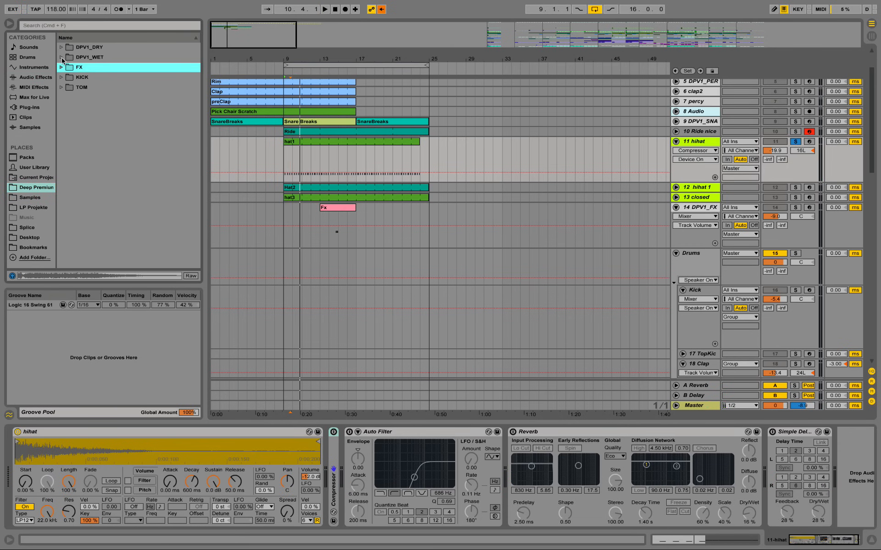
left_click(62, 57)
left_click(71, 67)
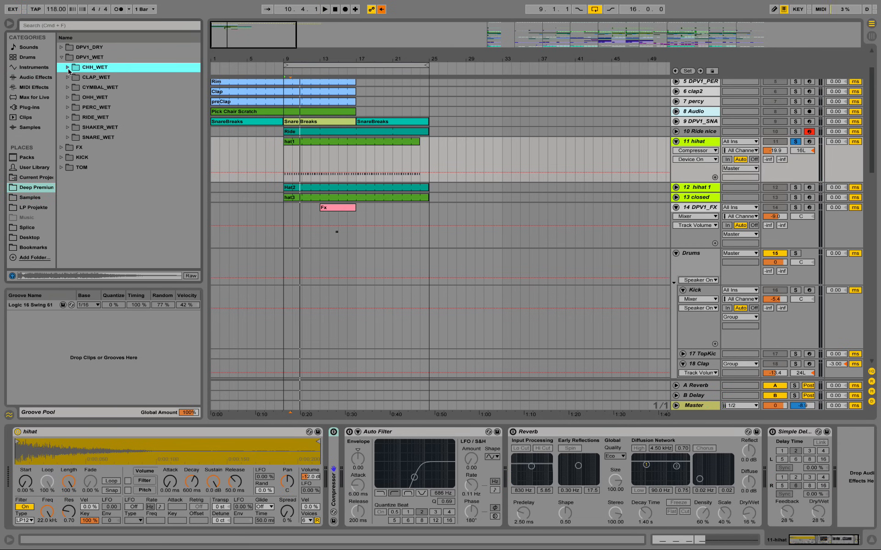
left_click(69, 67)
left_click(108, 87)
left_click(125, 97)
left_click(127, 107)
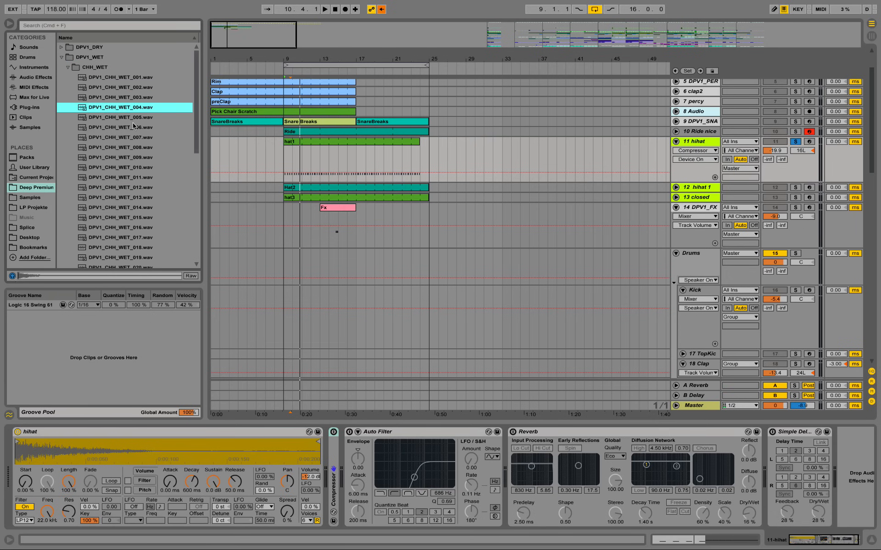
Step: Preview the dry closed hi-hats DPV1_CHH_DRY_001.wav to DPV1_CHH_DRY_004.wav and play the hihat track for comparison
left_click(61, 57)
left_click(61, 47)
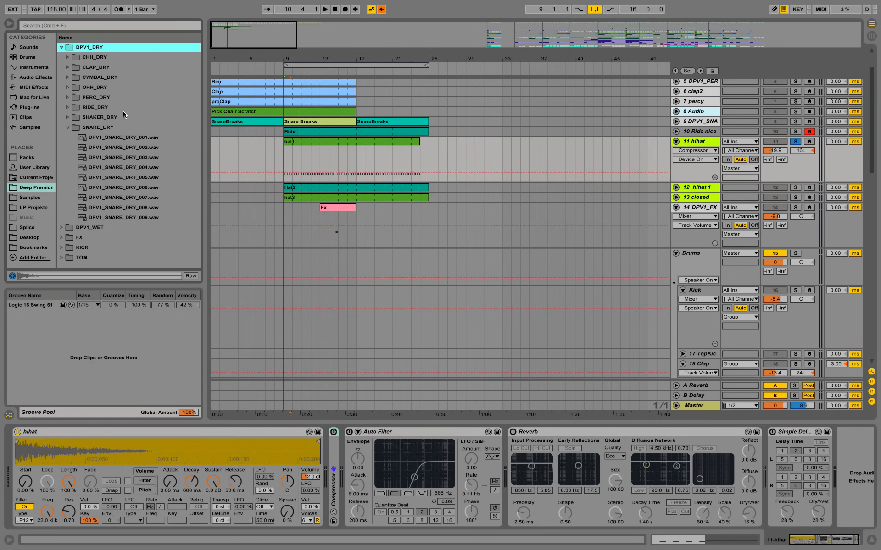
left_click(68, 58)
left_click(118, 66)
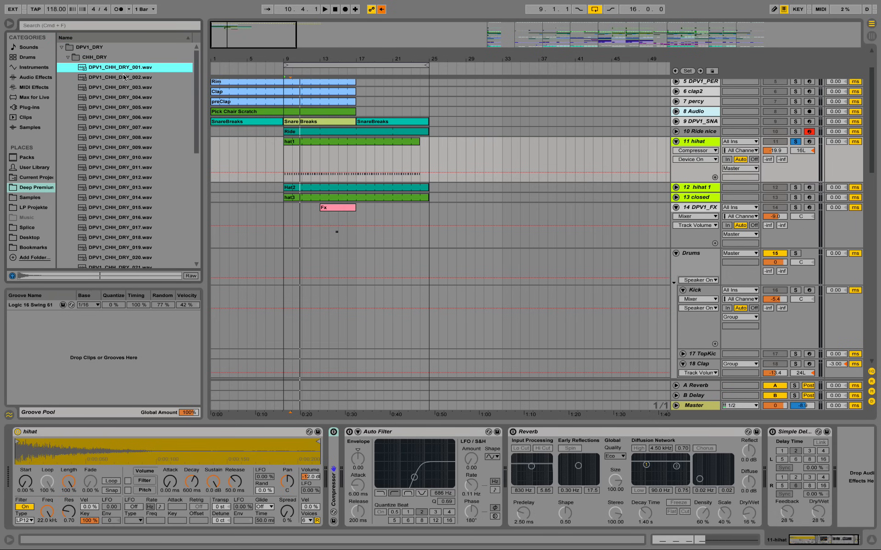
left_click(123, 75)
key("Down")
left_click(125, 98)
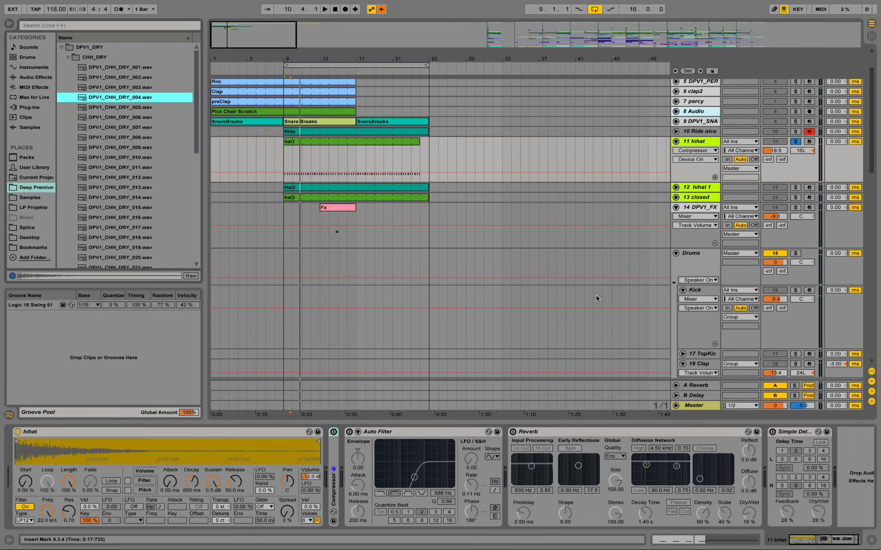
key("space")
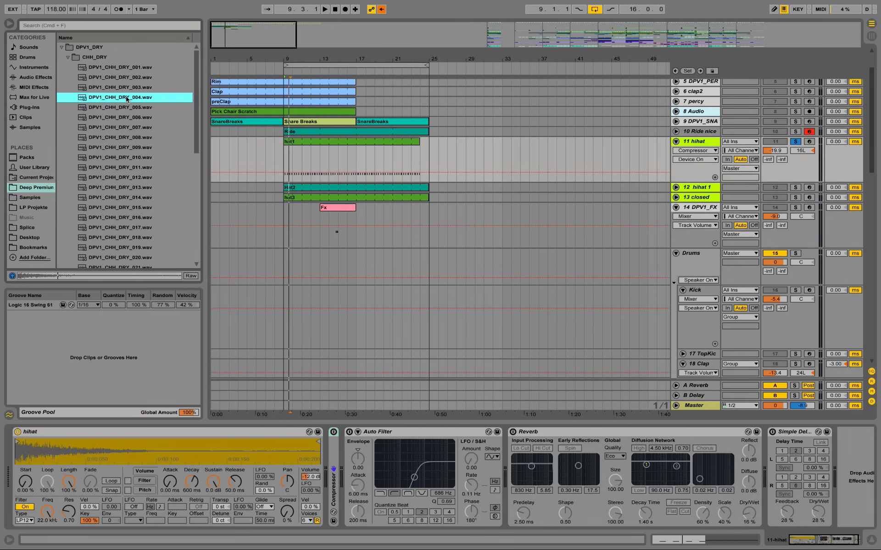
Step: Preview further closed hi-hat samples in the CHH_DRY folder, up to DPV1_CHH_DRY_013.wav
key("Down")
key("Down")
key("Down")
key("Down")
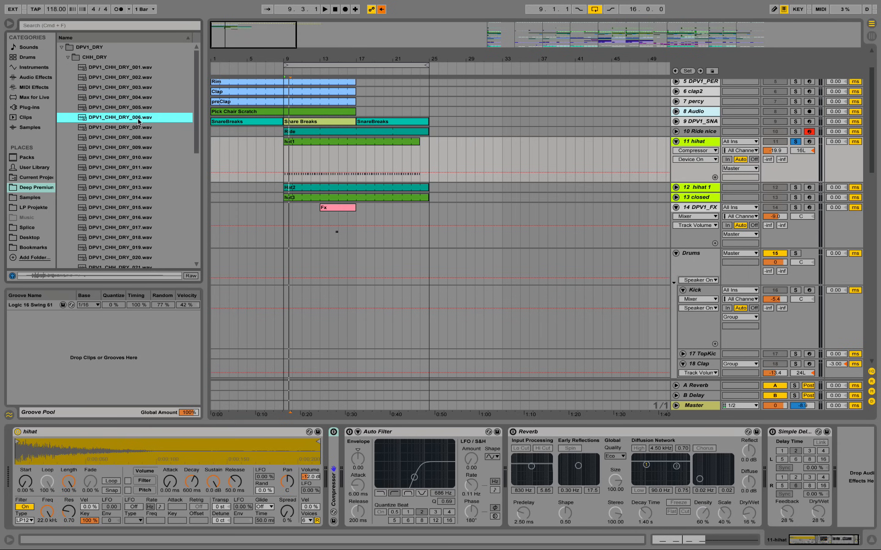
left_click(150, 150)
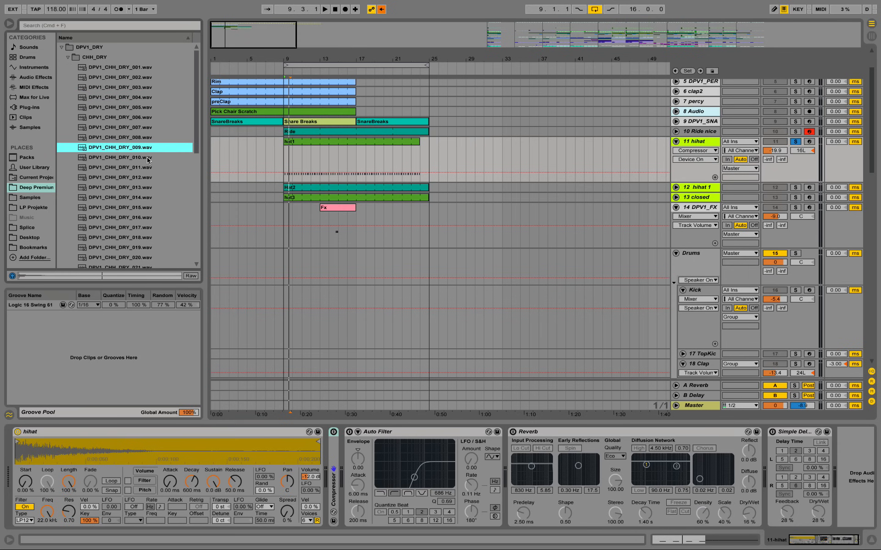
key("Down")
key("Down")
key("Down")
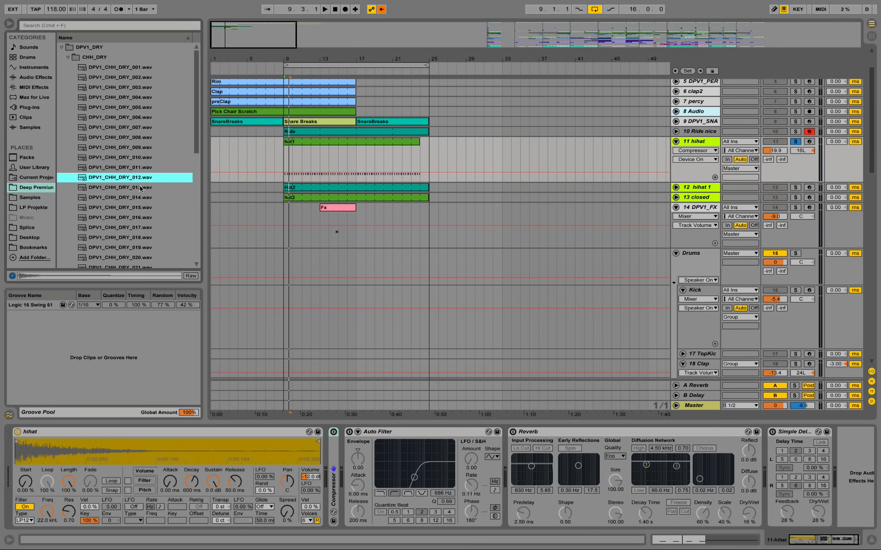
left_click(141, 188)
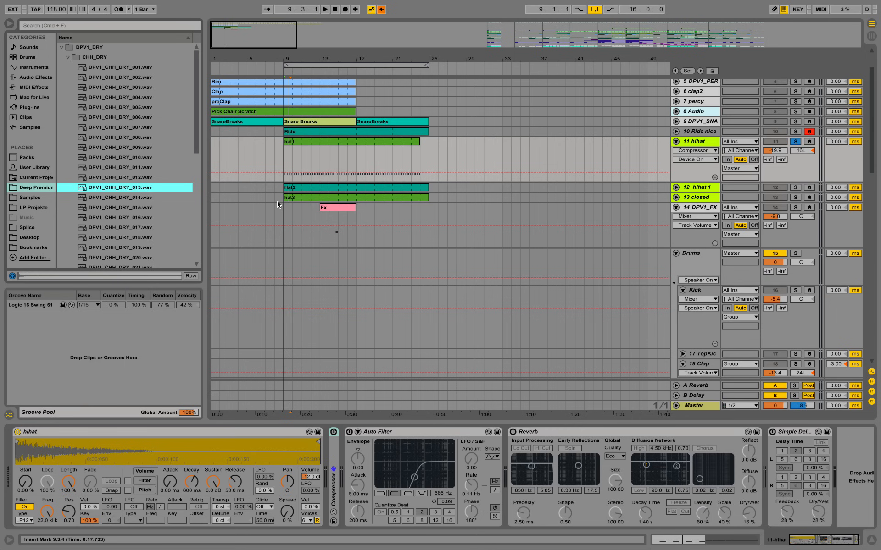
Step: Compare the hat1 clip's playback with the samples DPV1_CHH_DRY_005.wav and DPV1_CHH_DRY_004.wav
left_click(290, 142)
key("space")
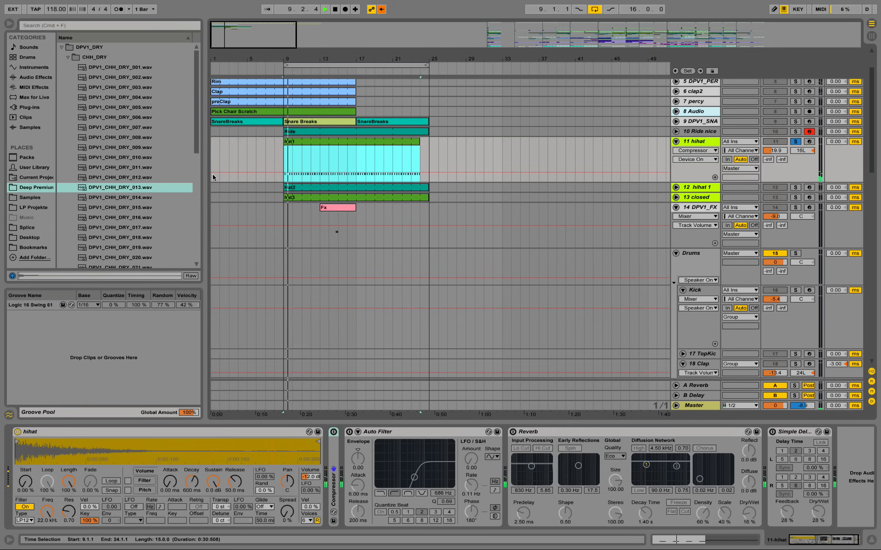
key("space")
left_click(137, 108)
left_click(144, 98)
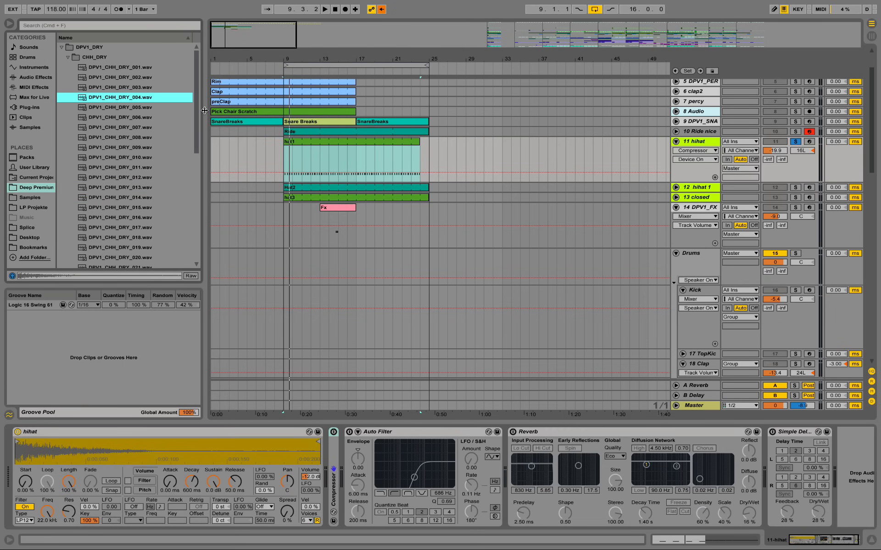
key("space")
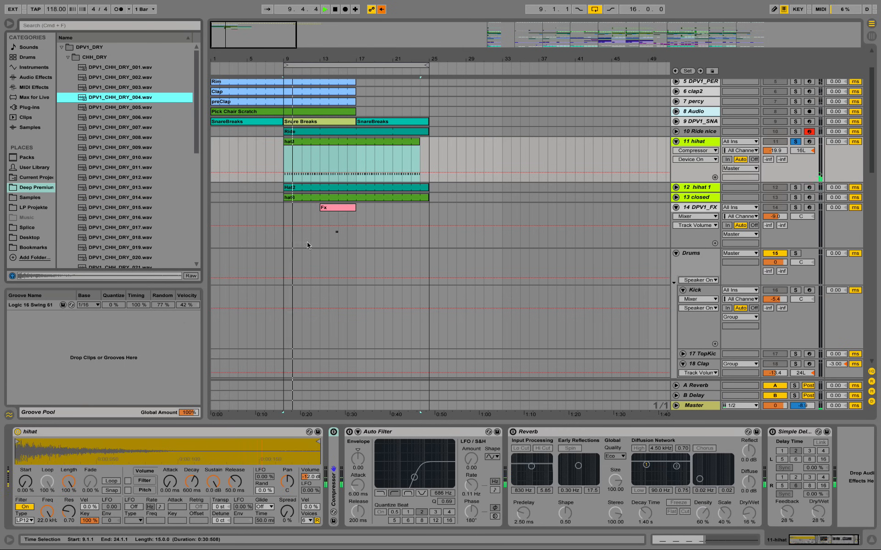
key("space")
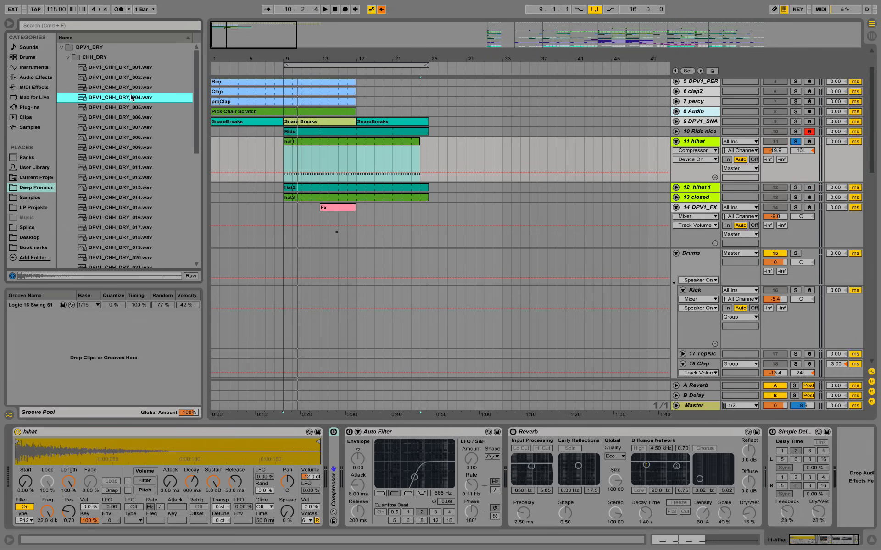
Step: Unfold the hihat track's Compressor and reactivate the Compressor, Auto Filter, Reverb and Simple Delay one after another
double_click(334, 473)
left_click(333, 431)
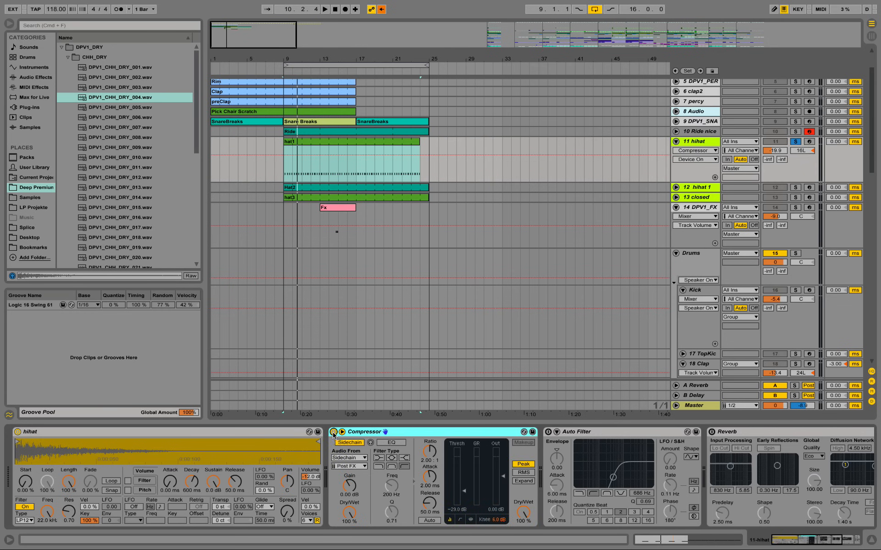
left_click(548, 432)
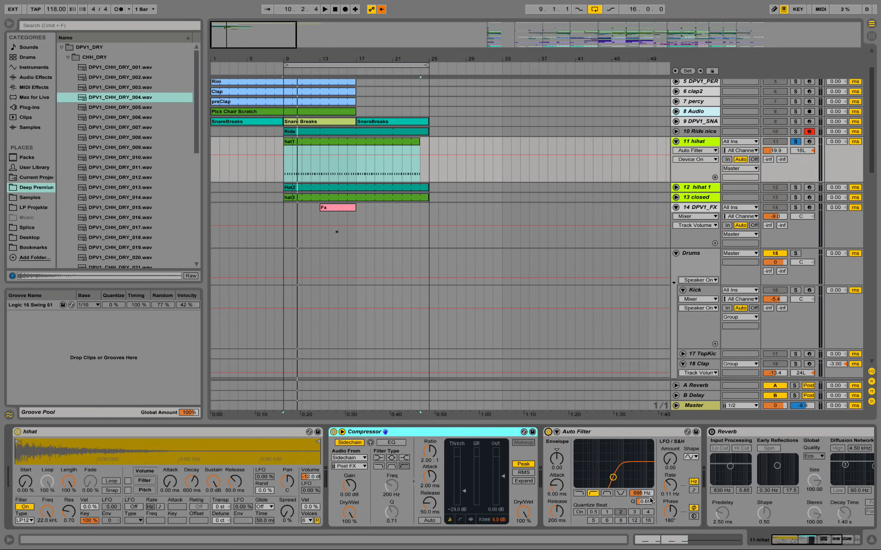
left_click_drag(813, 542, 832, 543)
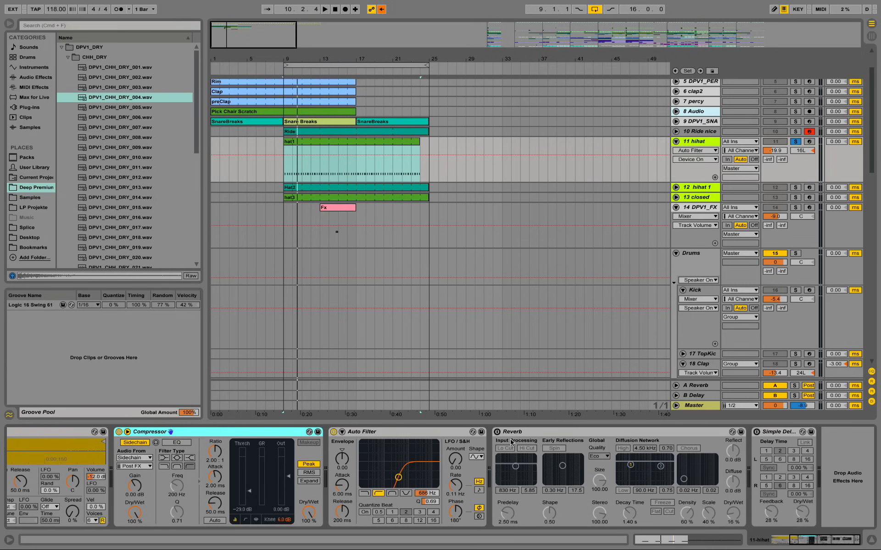
left_click(496, 439)
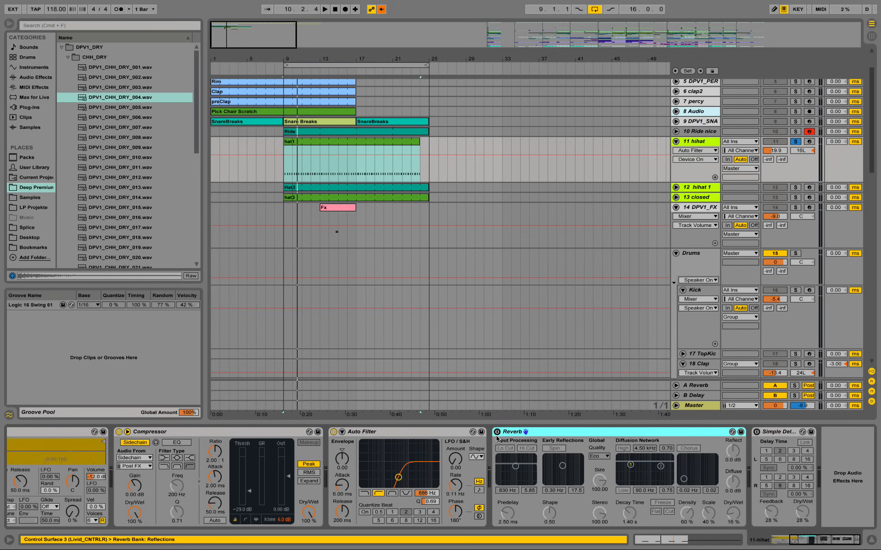
left_click(497, 432)
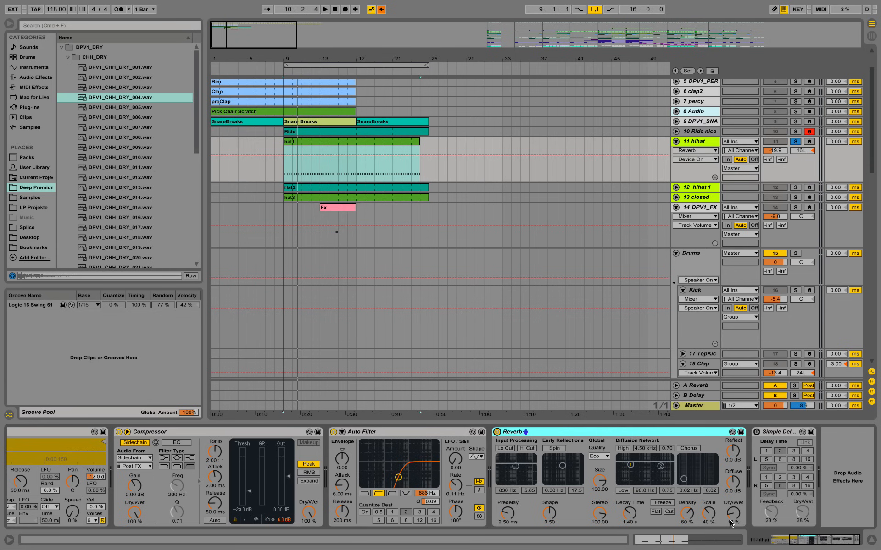
left_click(756, 432)
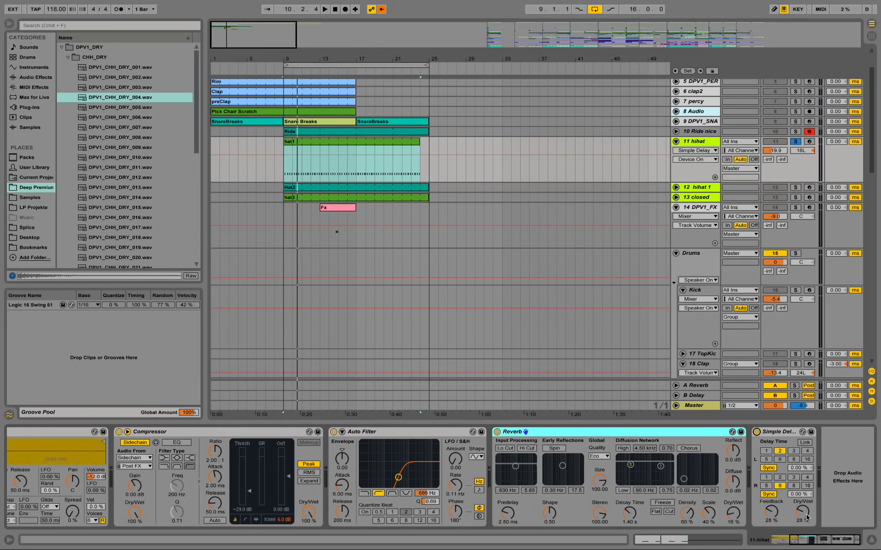
Step: Play the hihat track solo and within the full mix, with the hihat 1 and closed tracks muted
key("space")
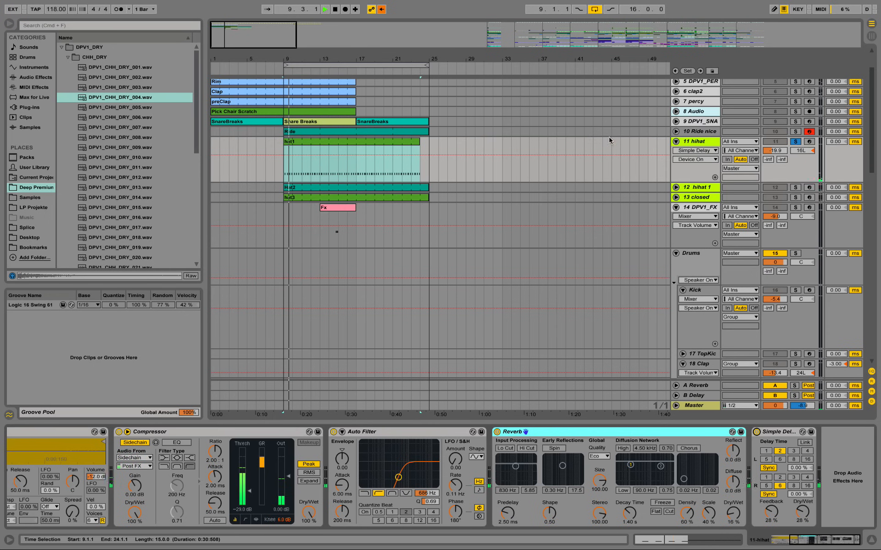
left_click(796, 142)
left_click(775, 187)
left_click(776, 198)
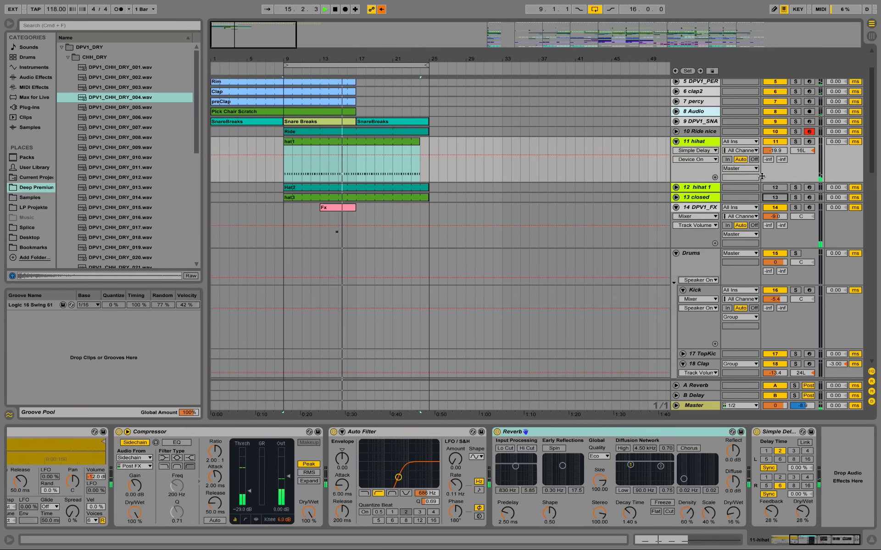
key("space")
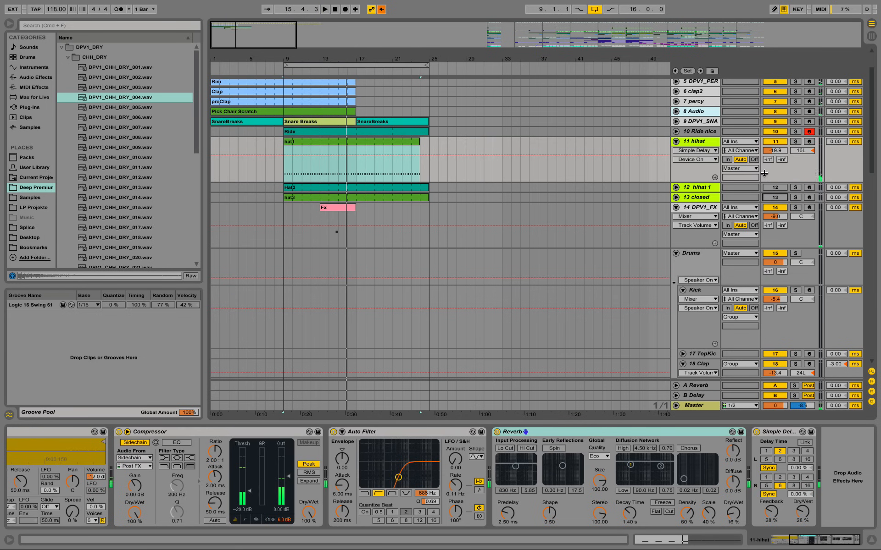
Step: Inspect the hihat 1 track's device chain, audition its Hat2 clip solo from bar 9 and unfold the track
left_click(705, 189)
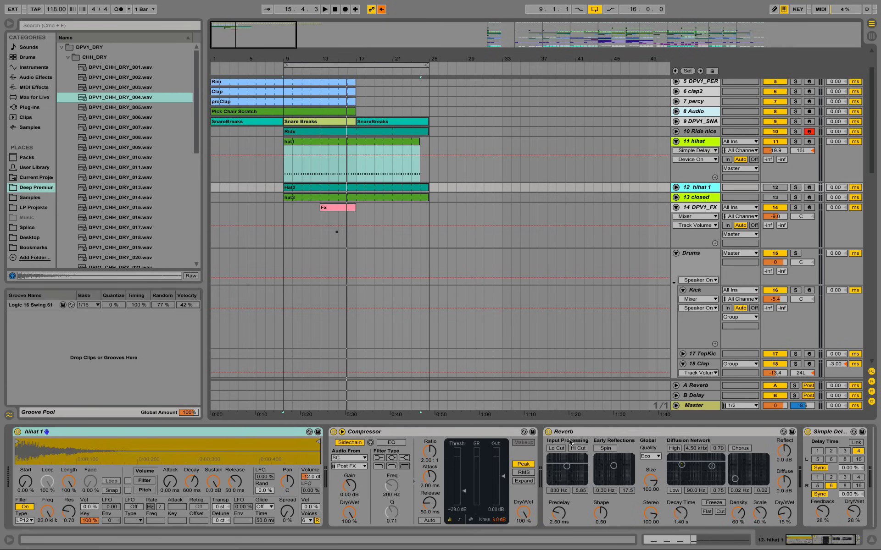
mouse_move(801, 540)
left_mouse_down()
mouse_move(814, 540)
mouse_move(796, 541)
left_mouse_up()
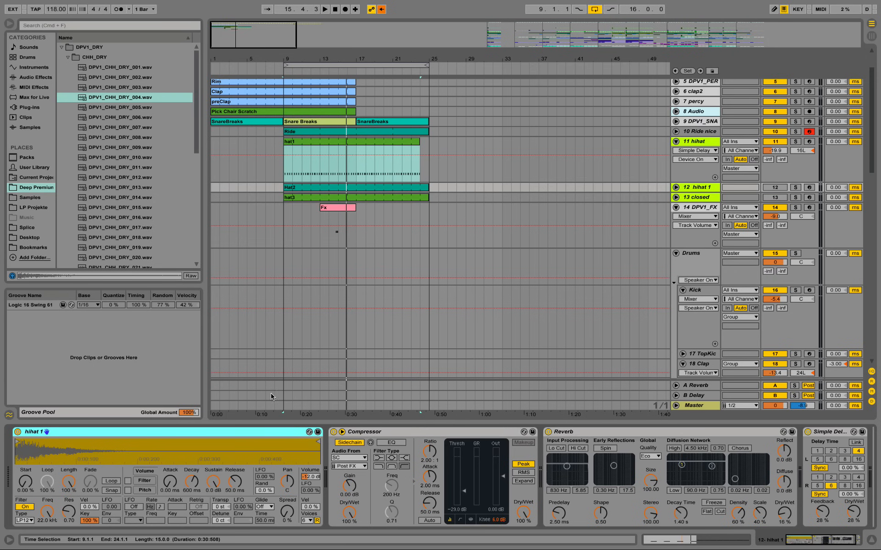
left_click(795, 188)
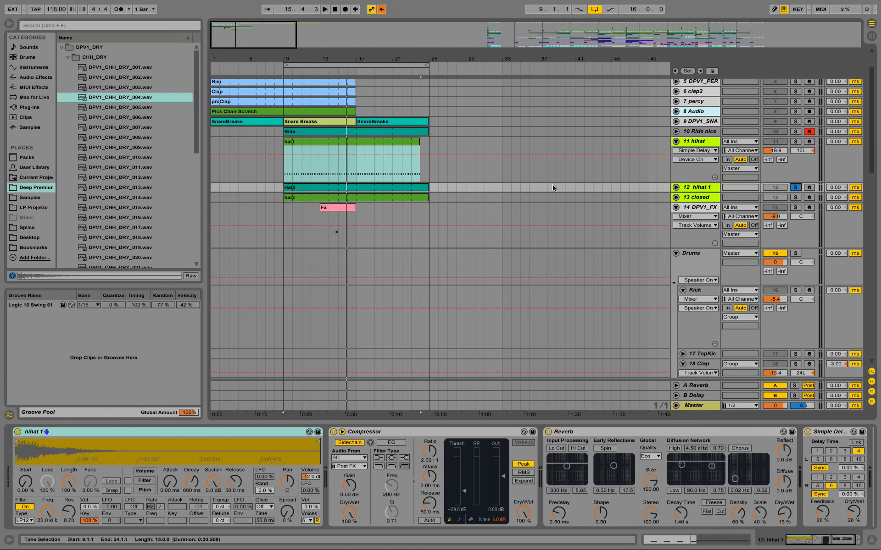
left_click(314, 193)
key("space")
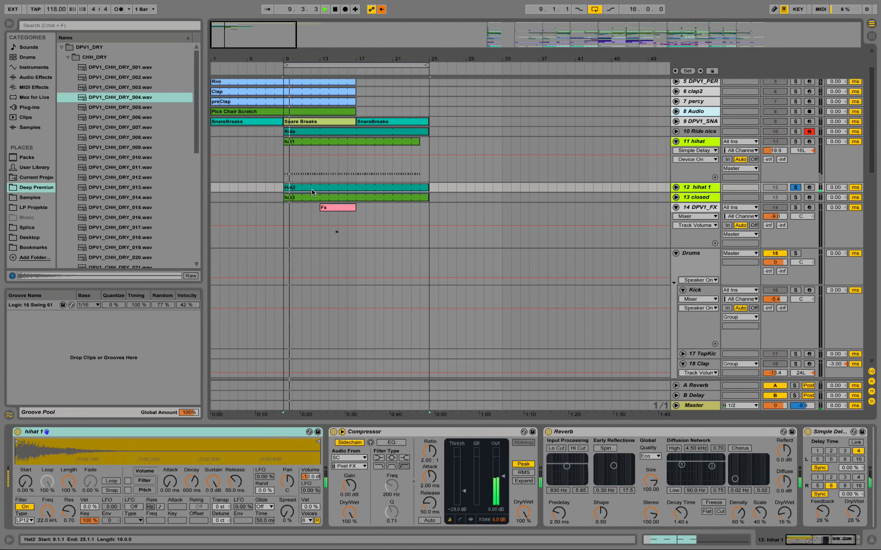
left_click(676, 188)
key("space")
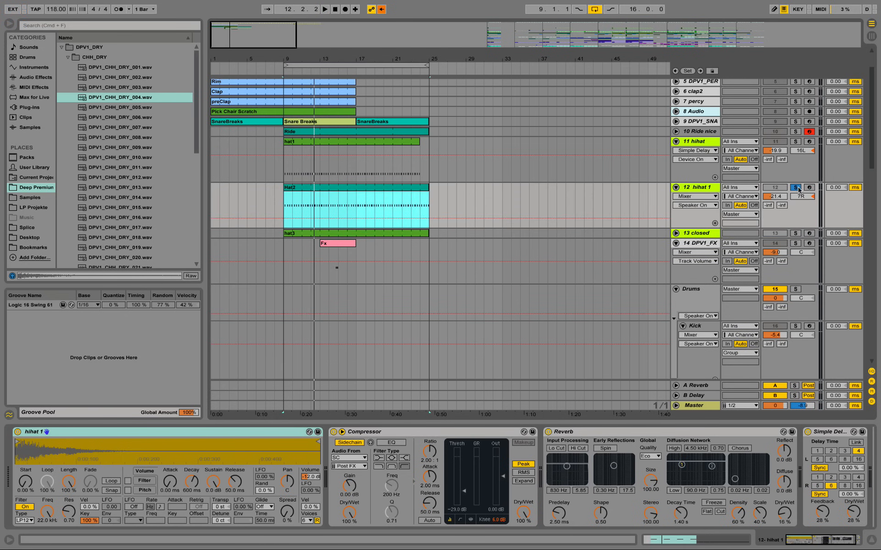
Step: Unsolo the hihat 1 track, activate it in the mix during playback and unfold the Ride nice track
left_click(797, 188)
key("space")
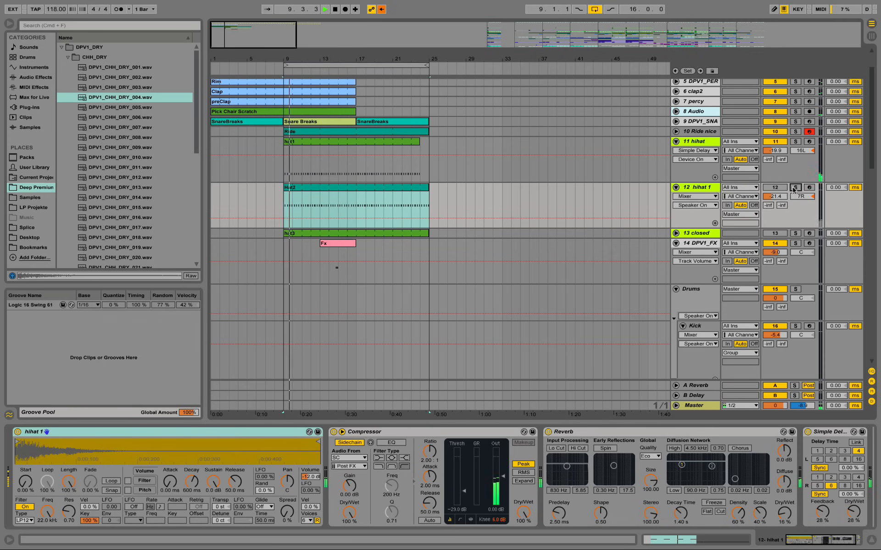
left_click(779, 189)
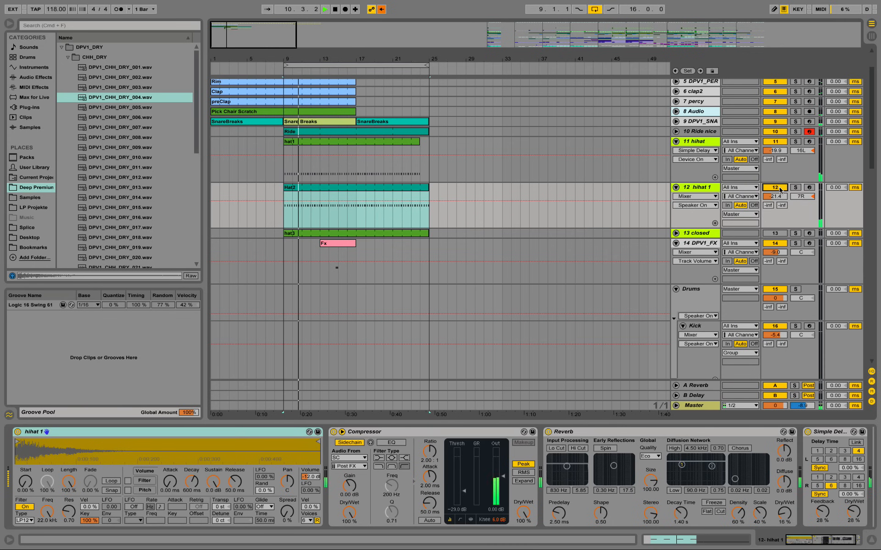
left_click(676, 132)
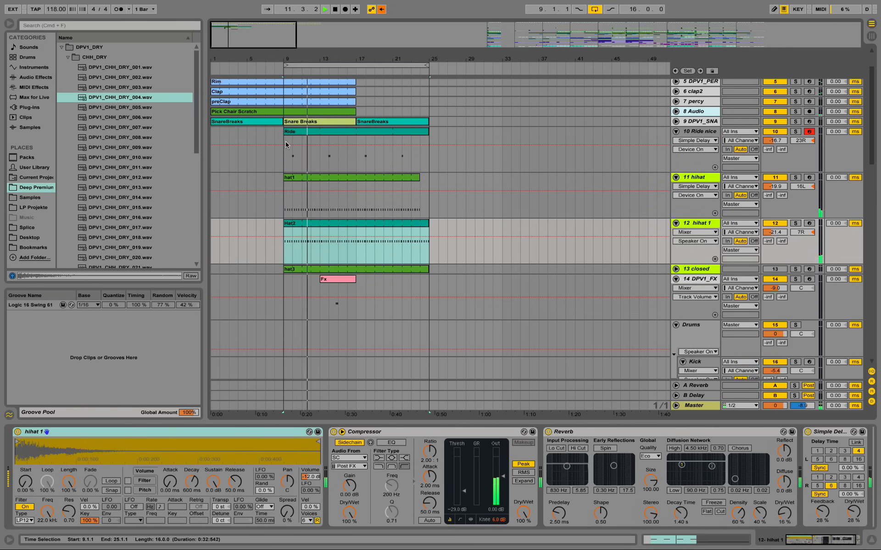
key("space")
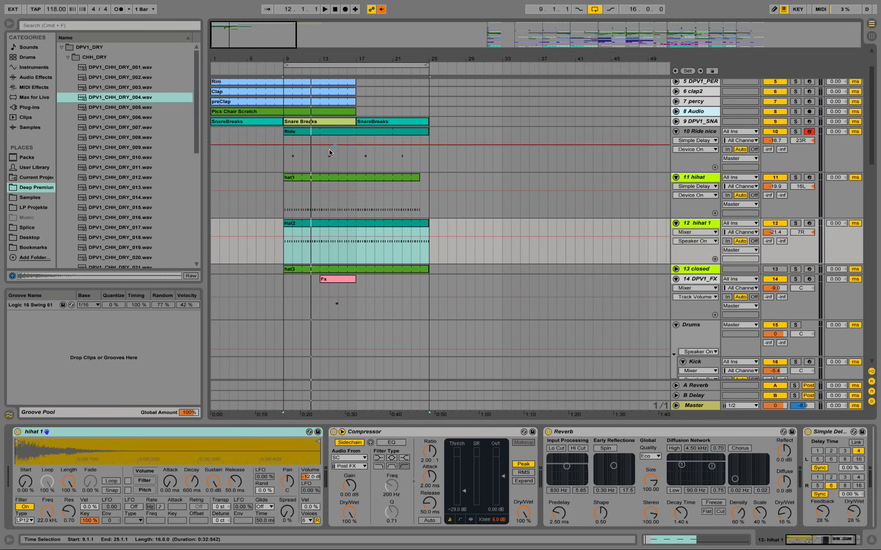
Step: Play the mix from bar 9 to hear the ride together with the first two hi-hats
left_click(285, 154)
key("space")
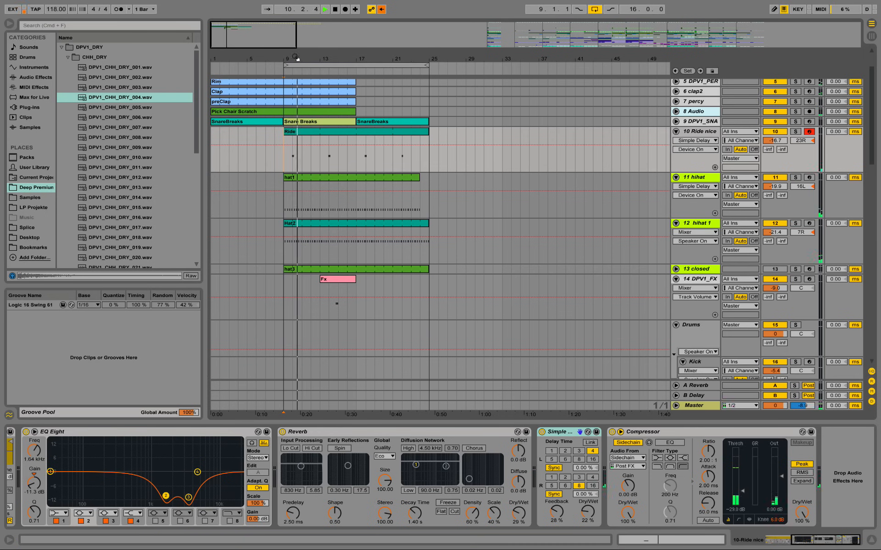
left_click_drag(296, 59, 356, 59)
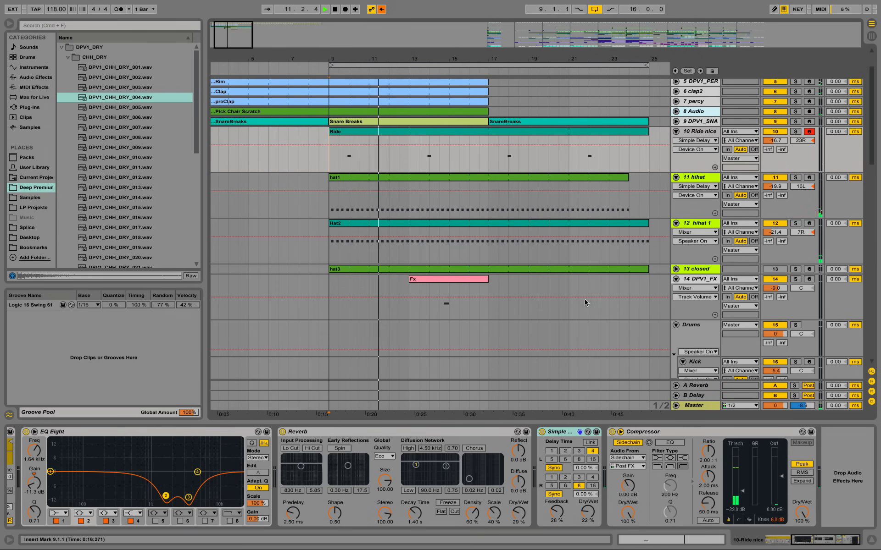
key("space")
Step: Unfold the closed track, audition it solo and review its effect chain through to the Simple Delay
left_click(676, 269)
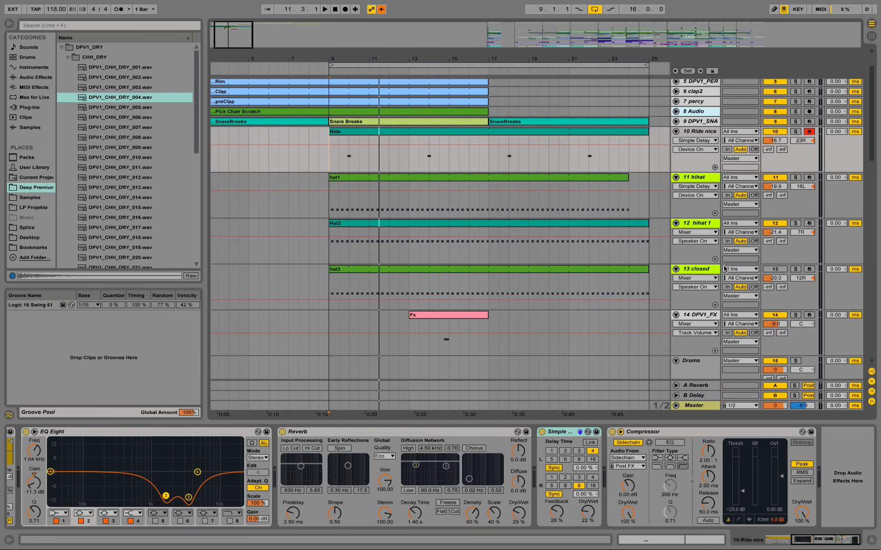
left_click(701, 270)
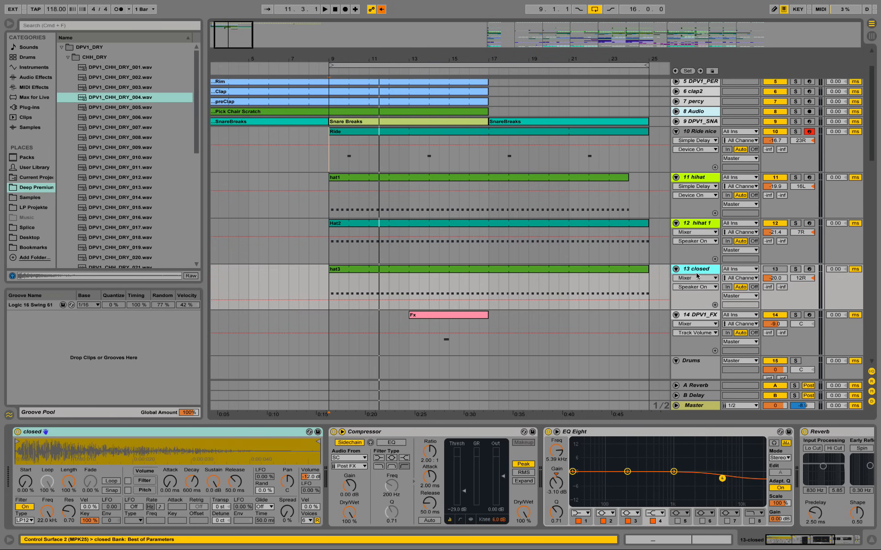
left_click(795, 269)
key("space")
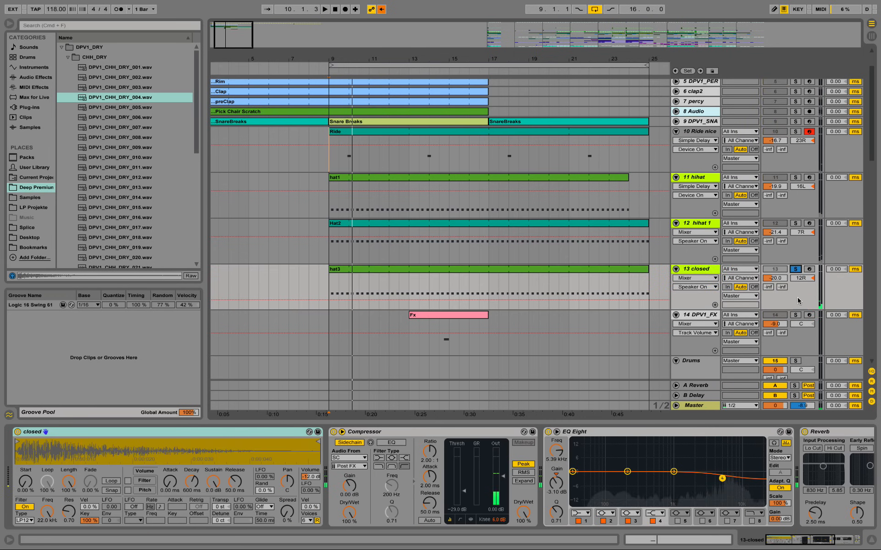
key("space")
left_click(797, 542)
left_click_drag(797, 542, 818, 544)
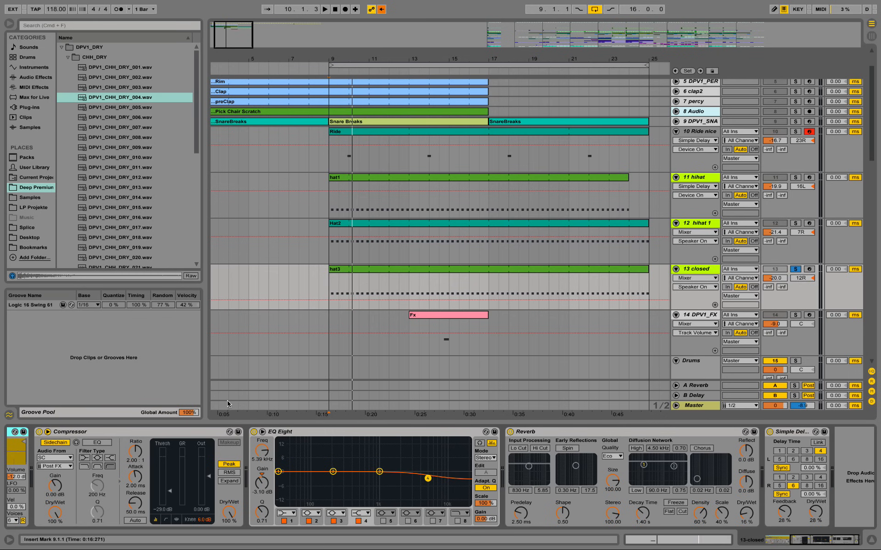
key("space")
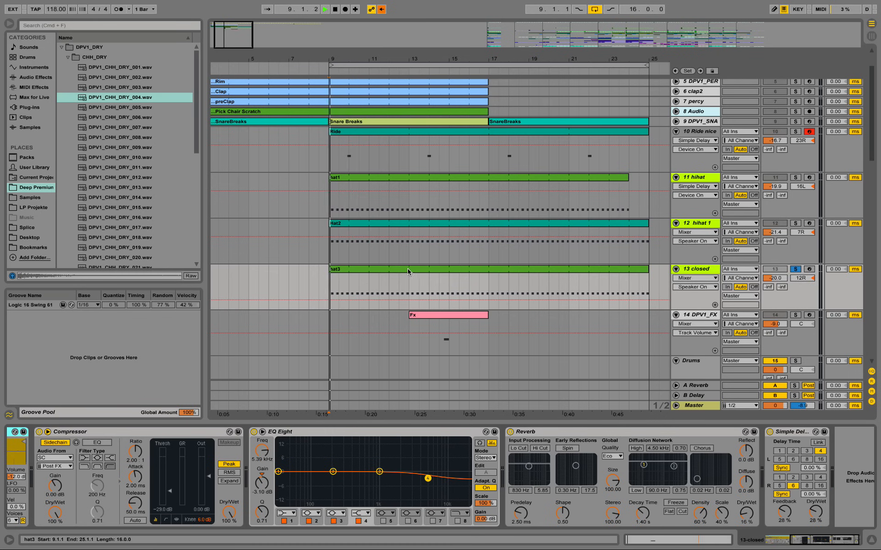
Step: Delete the surplus C3 notes beyond the one-bar loop in the hat3 clip and return to the device view
double_click(408, 268)
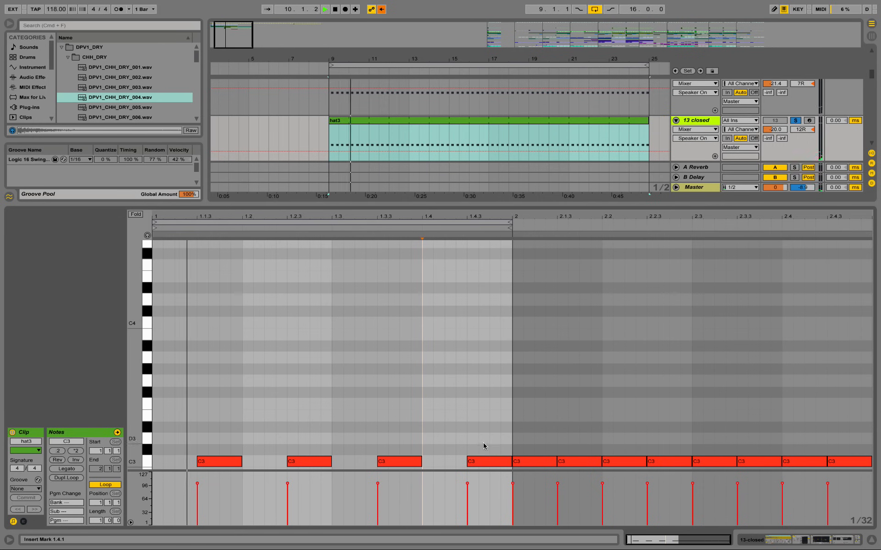
scroll(533, 397, "down", 5)
key("space")
left_click_drag(541, 293, 865, 384)
key("Delete")
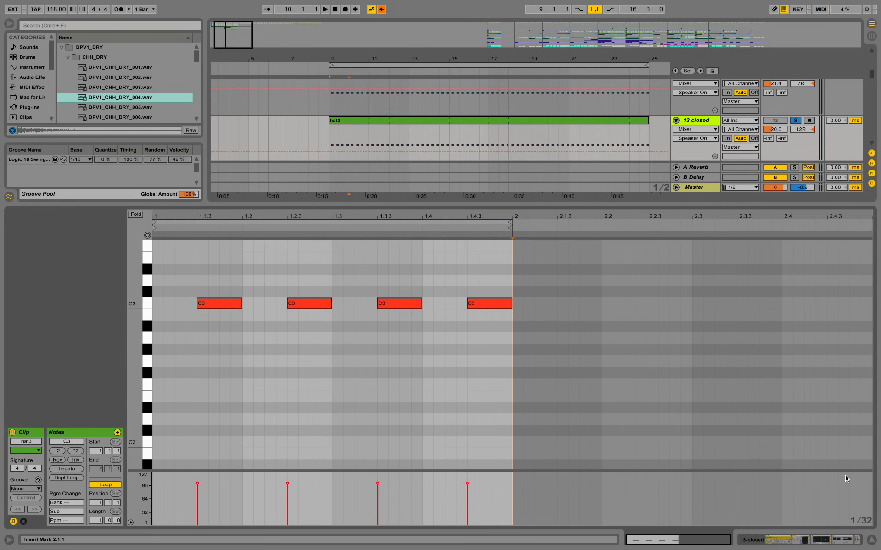
key("shift+Tab")
Step: Replay the closed track, then unsolo it and activate it in the mix
scroll(601, 382, "up", 3)
key("space")
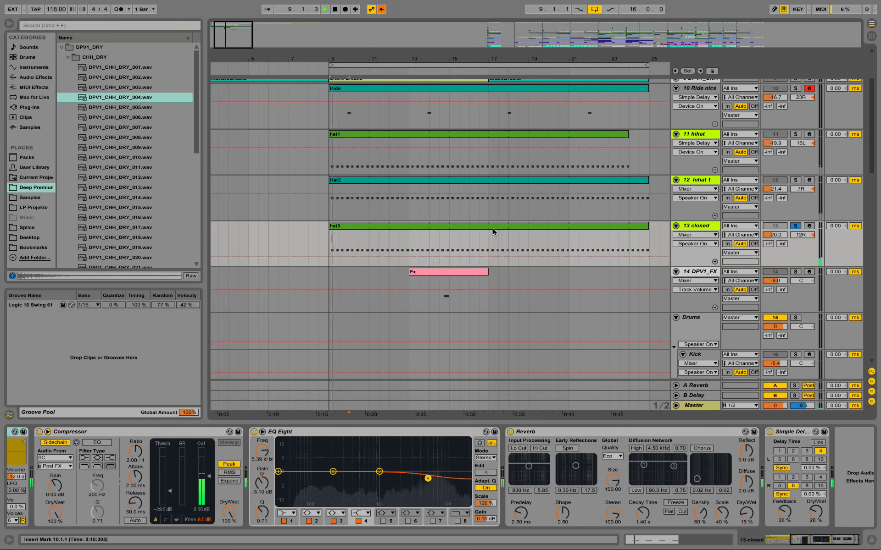
left_click(795, 226)
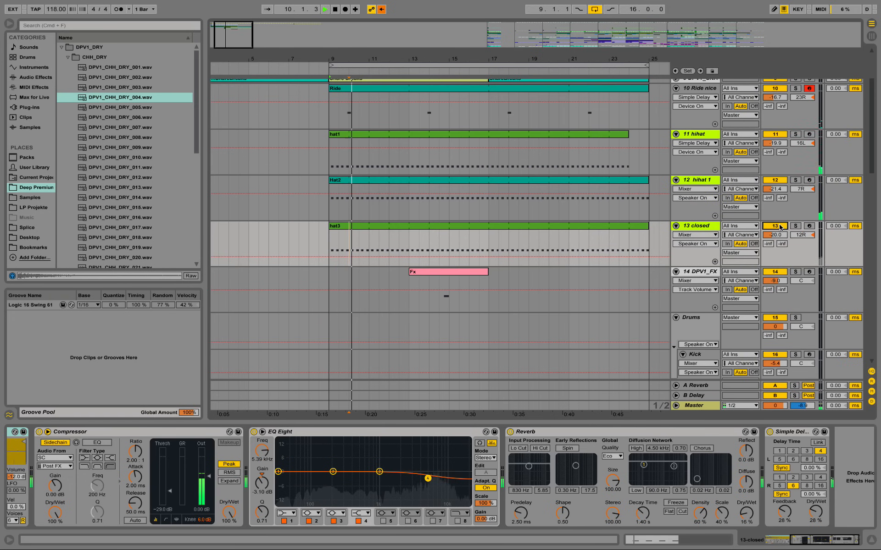
Step: Play the beat with all three hi-hats and review its tracks from the SC track to the FX
left_click_drag(303, 59, 304, 58)
scroll(409, 252, "up", 2)
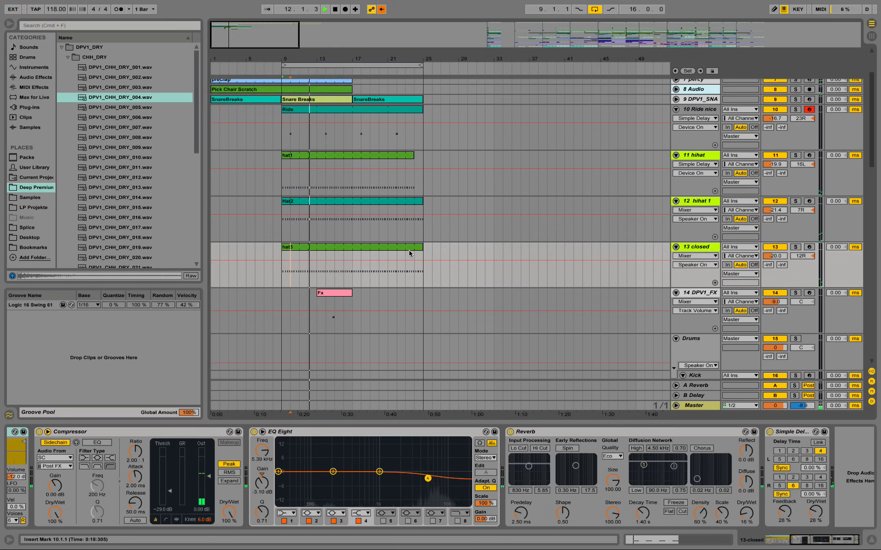
scroll(409, 251, "down", 2)
scroll(410, 254, "up", 2)
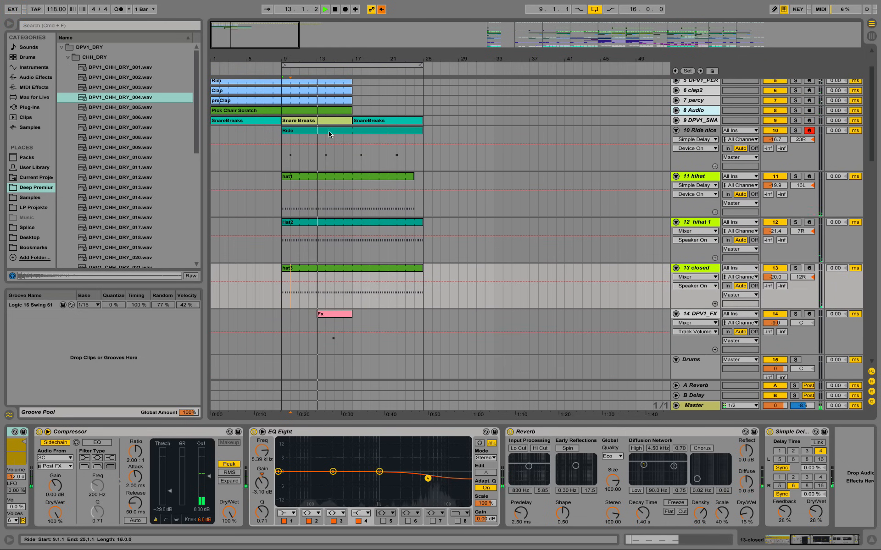
scroll(332, 171, "up", 2)
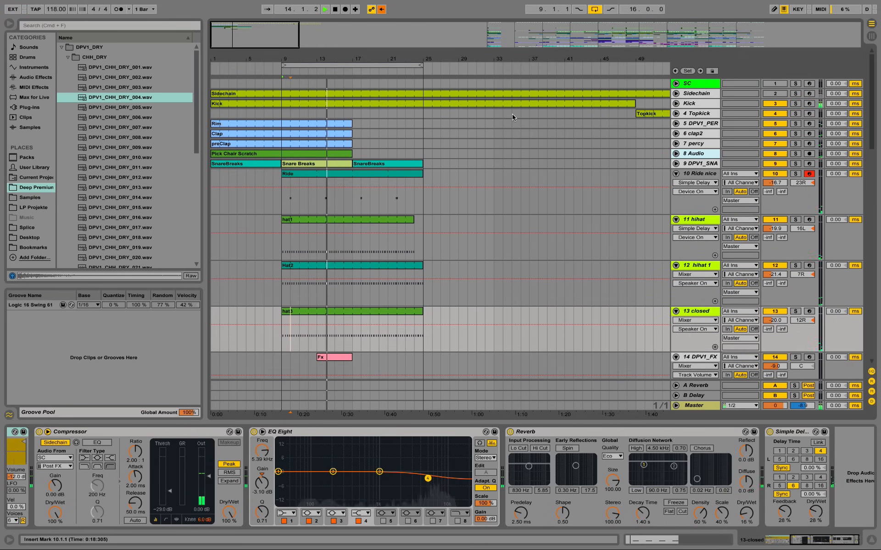
scroll(345, 246, "down", 2)
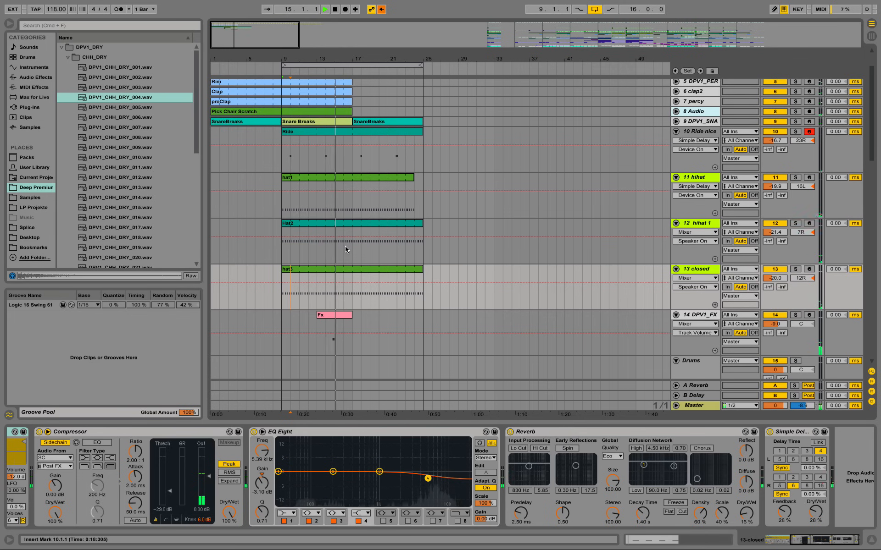
scroll(343, 199, "up", 2)
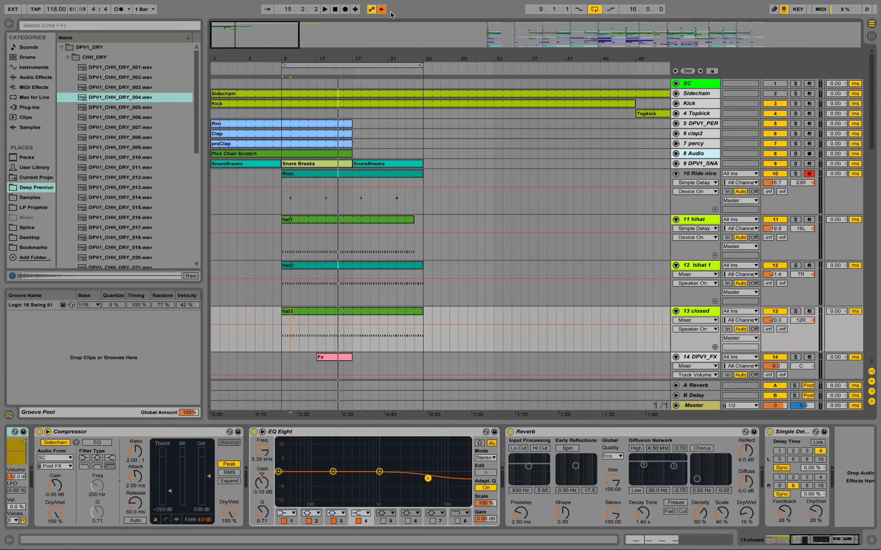
Step: Show the whole song arrangement and inspect the devices of the two white tracks, 29 and 30
left_click_drag(388, 59, 388, 28)
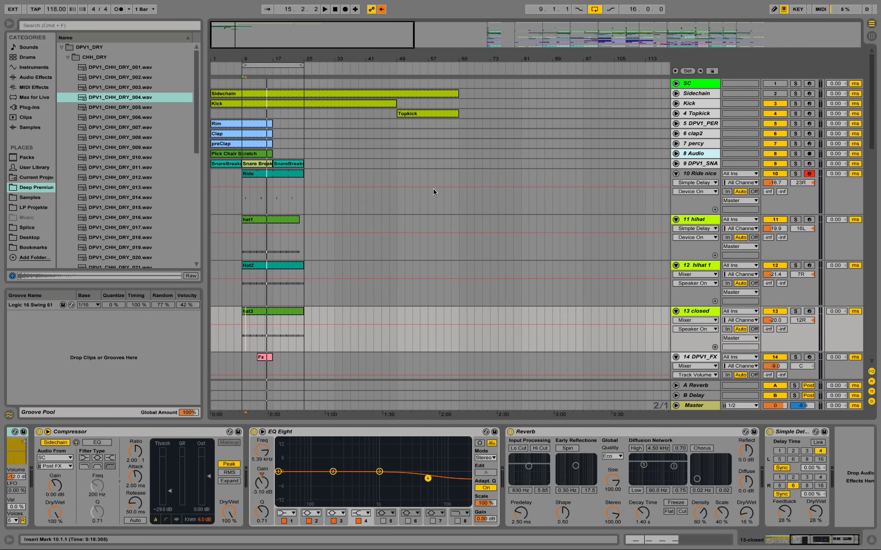
left_click_drag(589, 56, 329, 29)
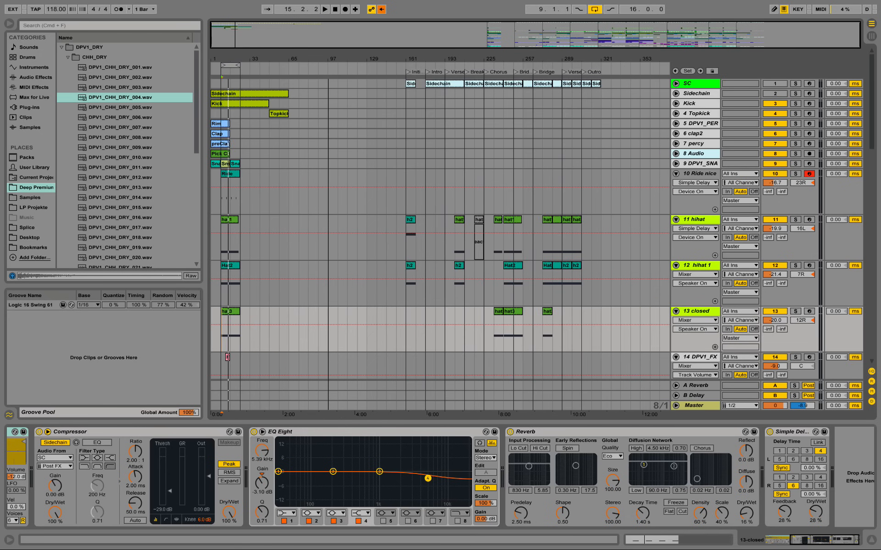
scroll(408, 222, "down", 10)
scroll(408, 225, "down", 5)
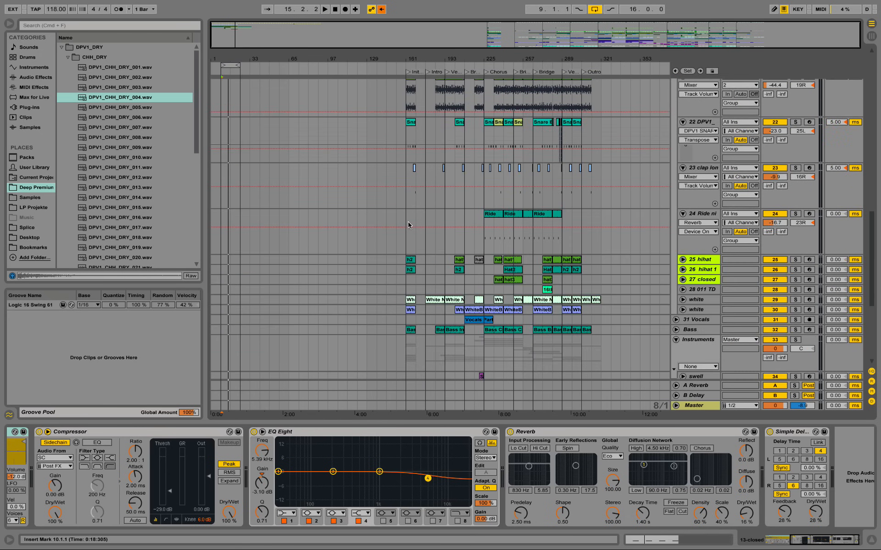
left_click(702, 302)
left_click(705, 310)
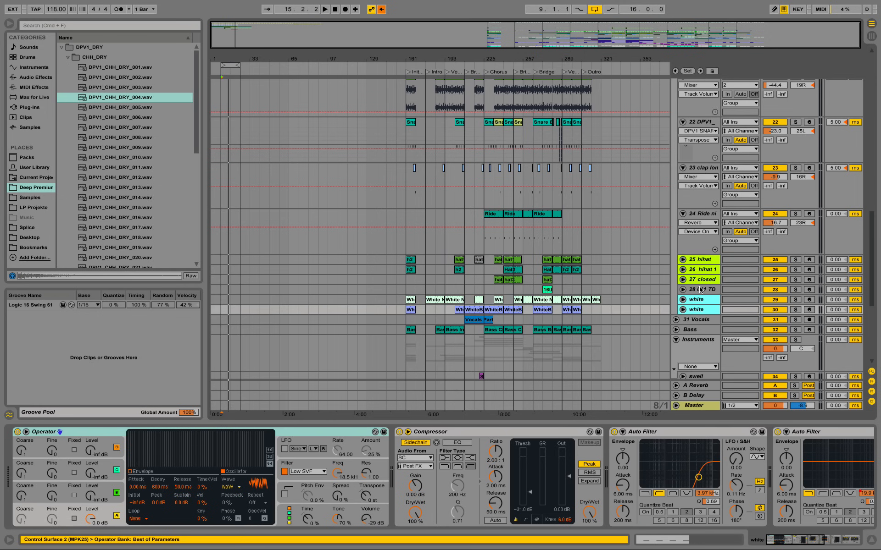
Step: Audition the fast hat clip on track 28 solo in the Bridge section
left_click(548, 290)
key("space")
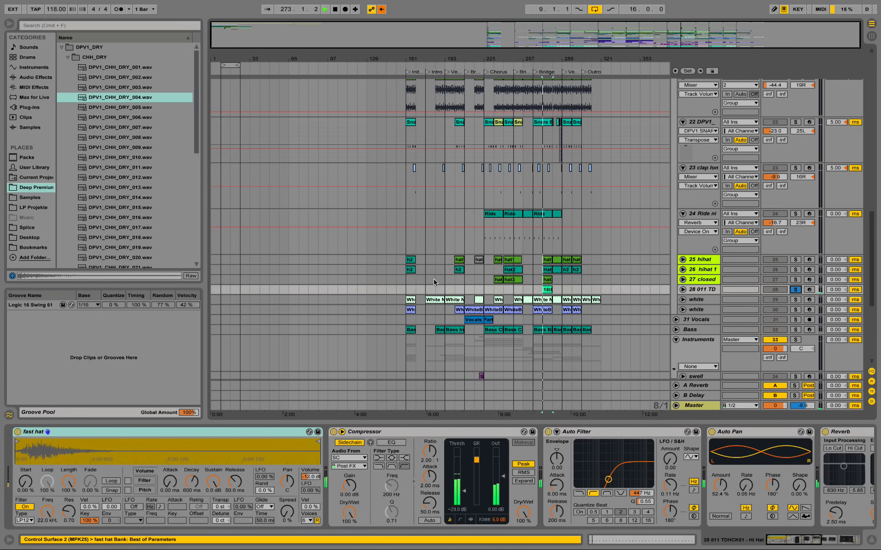
left_click(794, 290)
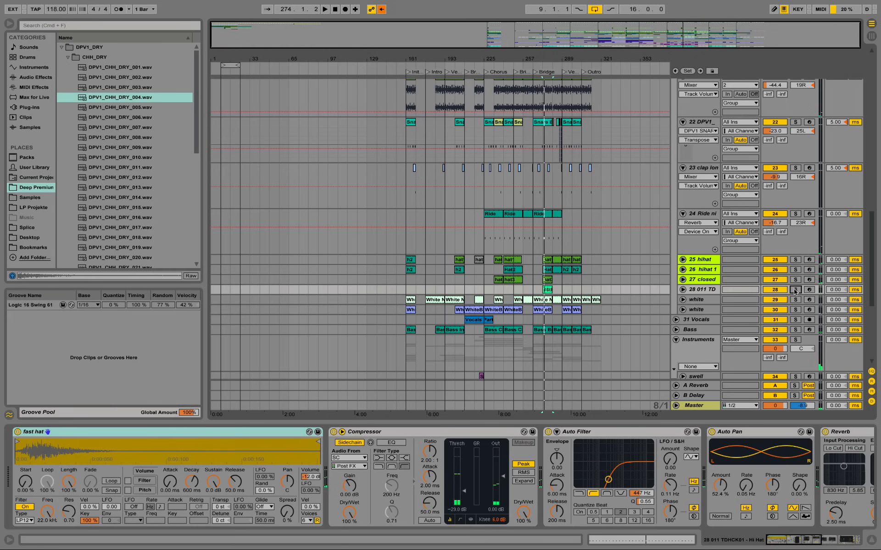
Step: Copy the two white tracks, 29 and 30, from the finished arrangement
left_click(701, 300)
left_click(703, 308, "shift")
right_click(700, 299)
left_click(719, 313)
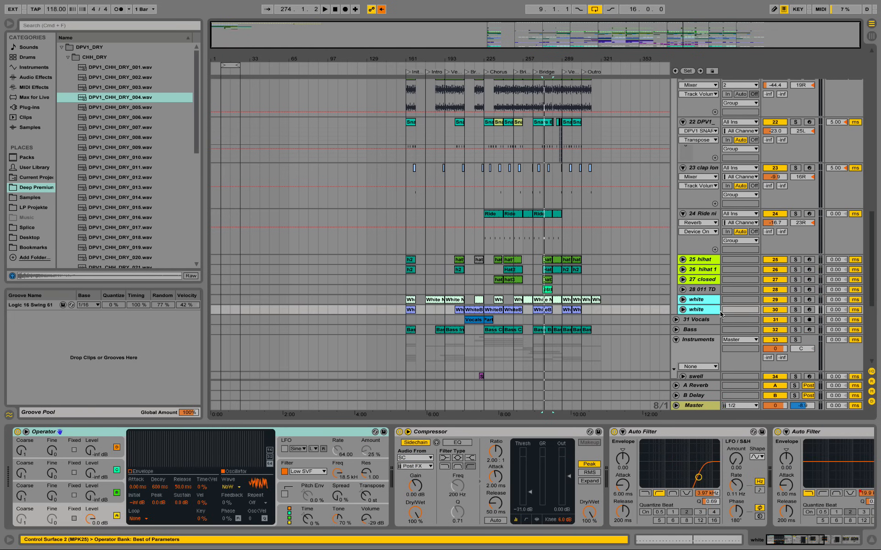
Step: Fold tracks 10 to 14 of the new beat and paste the two copied white tracks between the closed hat and DPV1_FX tracks
scroll(593, 299, "up", 10)
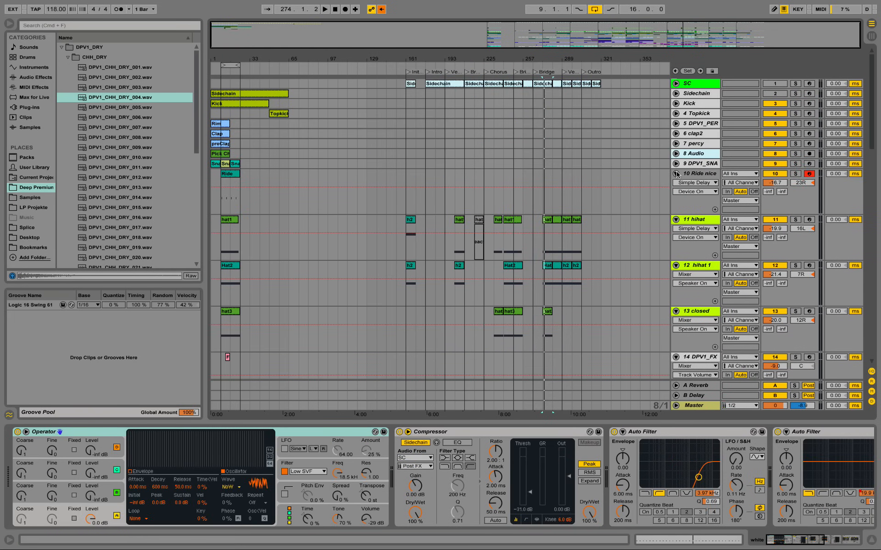
left_click(676, 174)
left_click(675, 184)
left_click(676, 194)
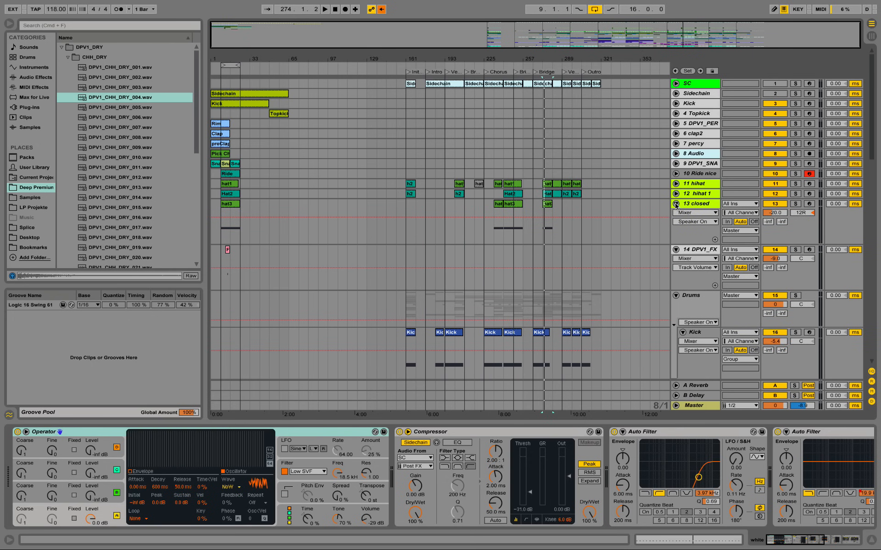
left_click(676, 204)
left_click(676, 214)
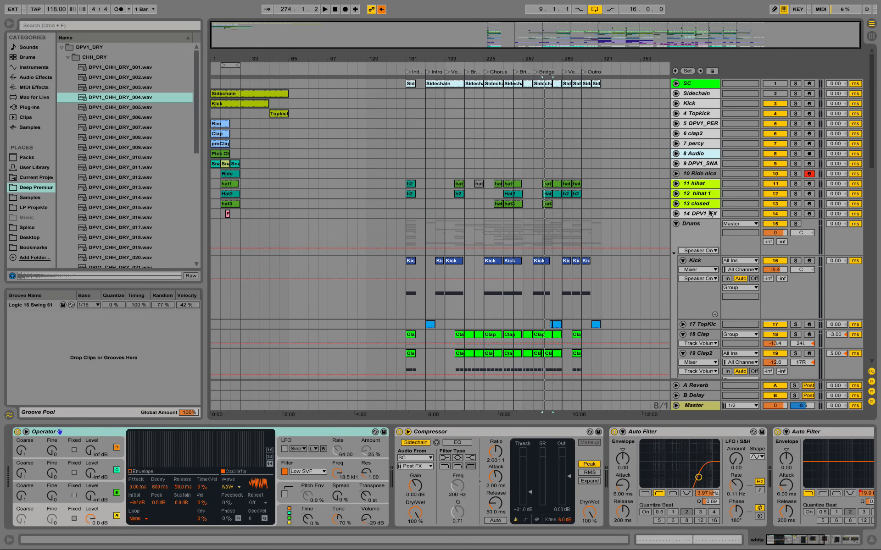
right_click(709, 214)
left_click(737, 233)
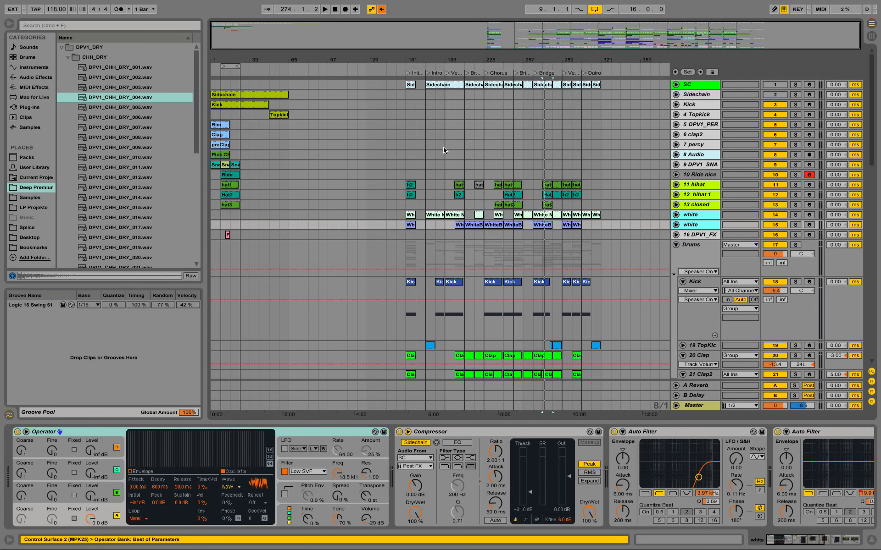
Step: Bring the first White Noise and WhiteBroom clips forward to bar 33, and move the White Noise clip on to bar 9
left_click(412, 225)
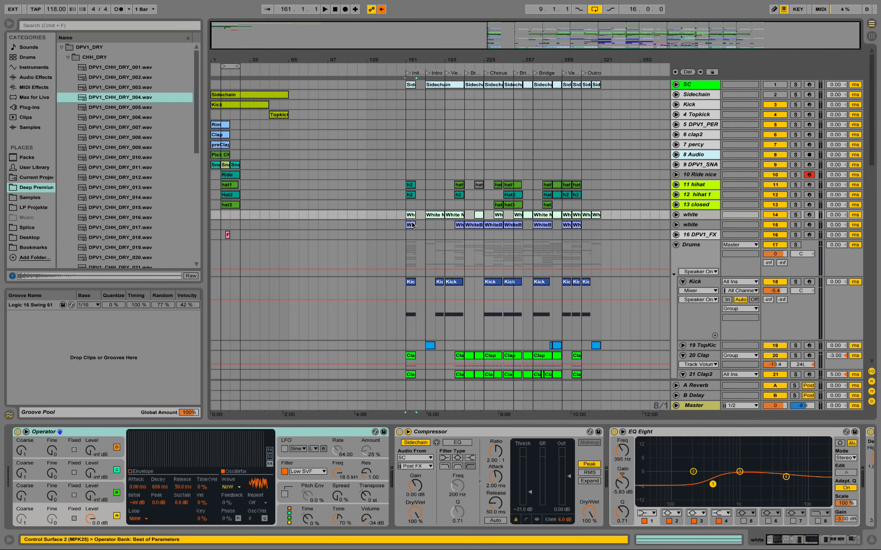
left_click(412, 225)
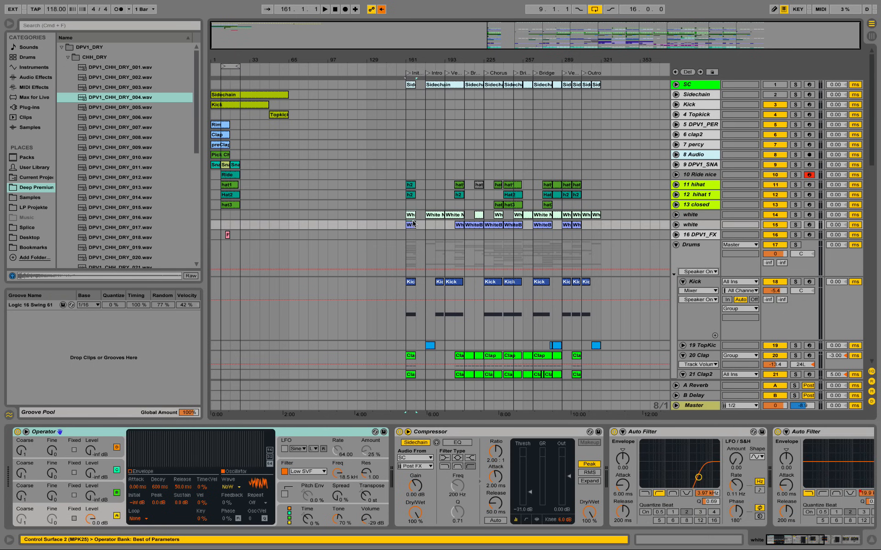
left_click_drag(409, 216, 253, 216)
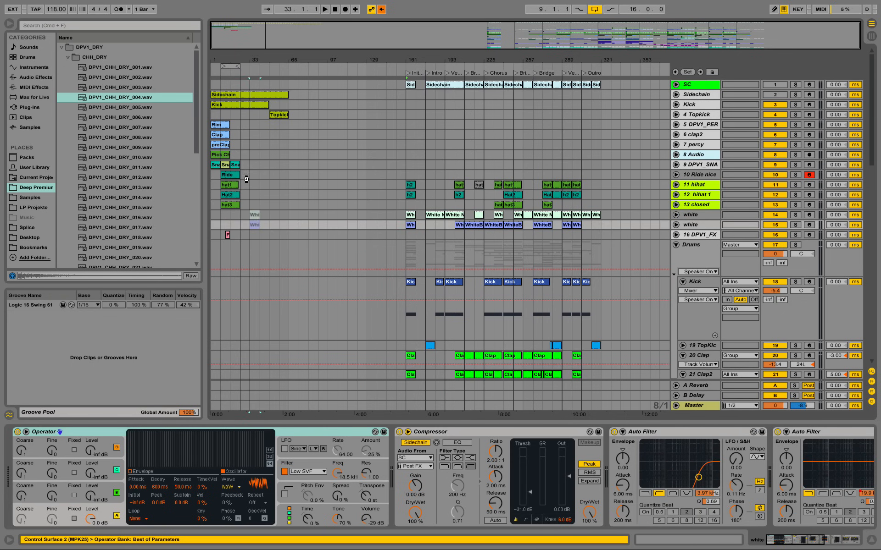
left_click_drag(244, 55, 463, 103)
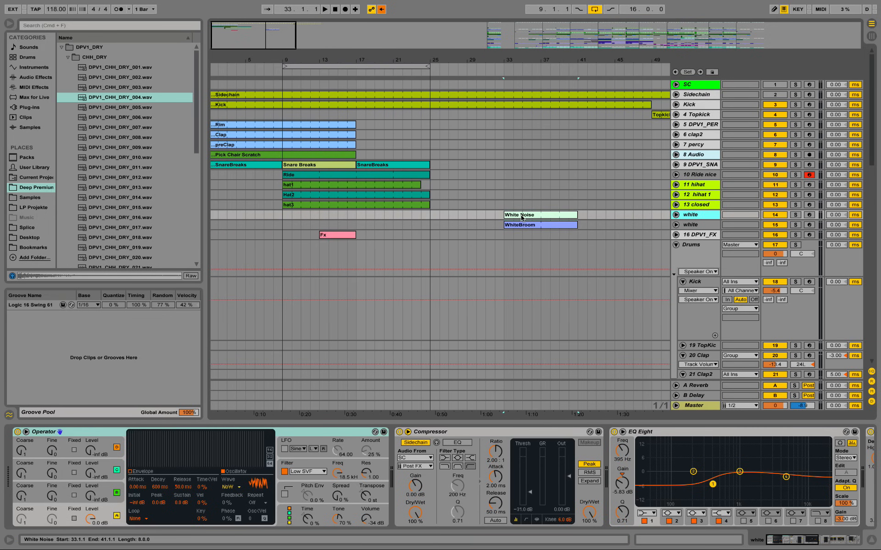
left_click_drag(542, 218, 322, 215)
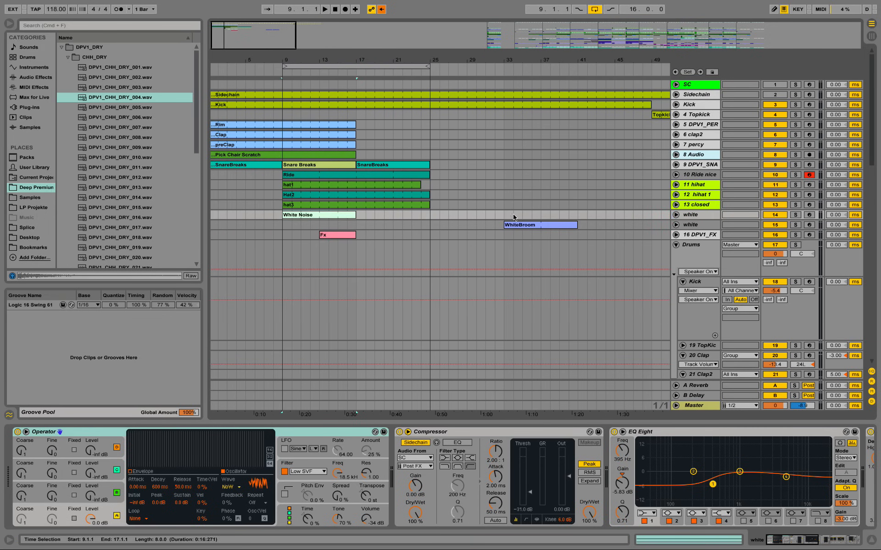
Step: Solo and unfold the white track holding the White Noise clip, and shorten the loop to the 8 bars from bar 9
left_click(797, 215)
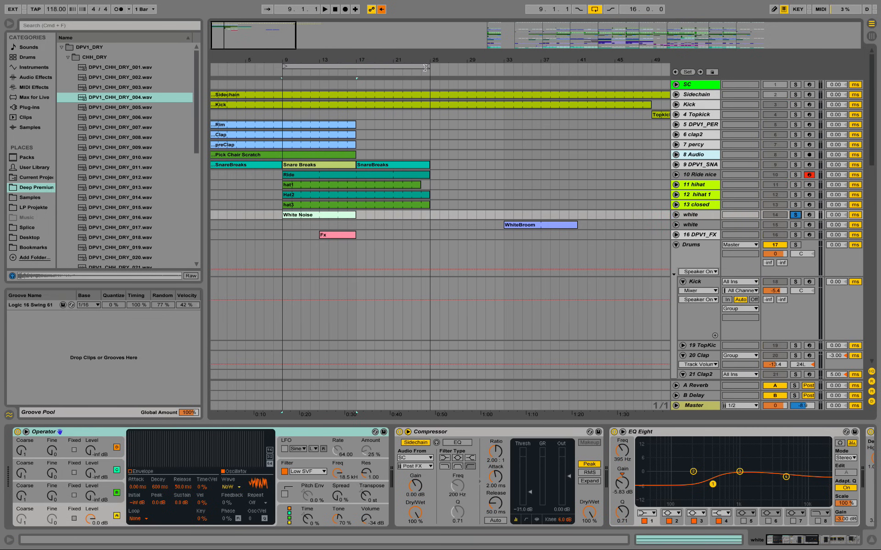
left_click_drag(428, 66, 351, 79)
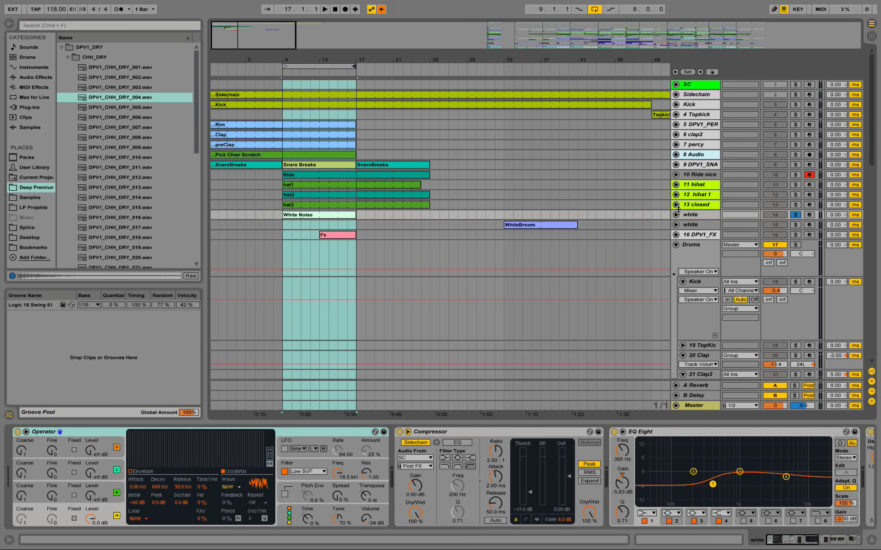
left_click(676, 215)
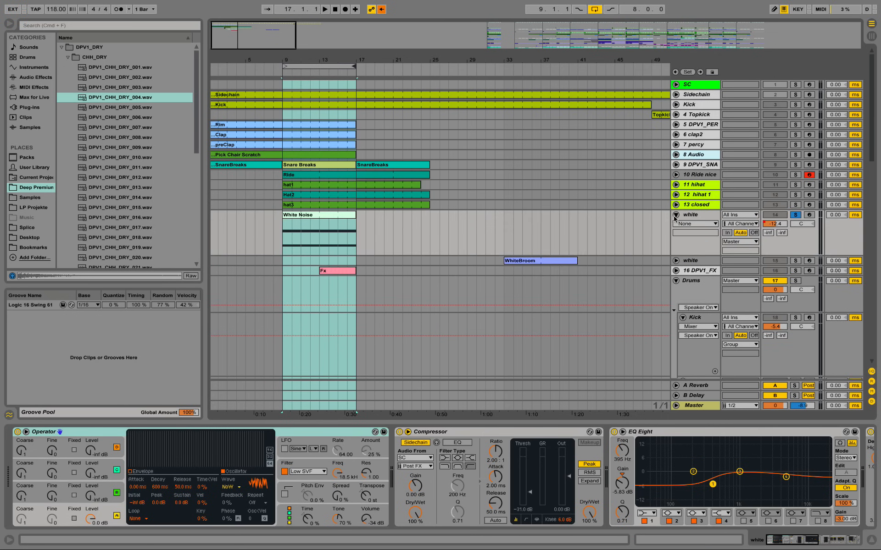
left_click(85, 434)
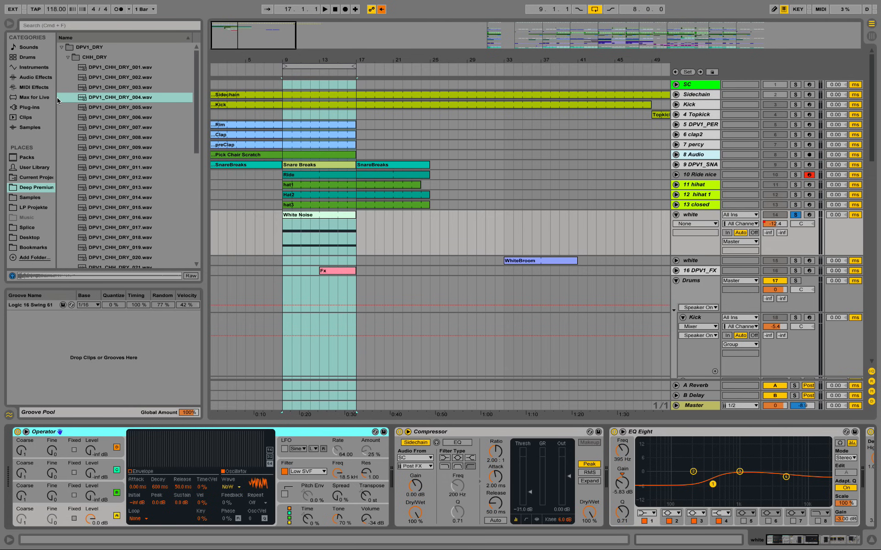
Step: Find Operator among the instruments and set it up on a new MIDI track below the White Noise track
left_click(37, 68)
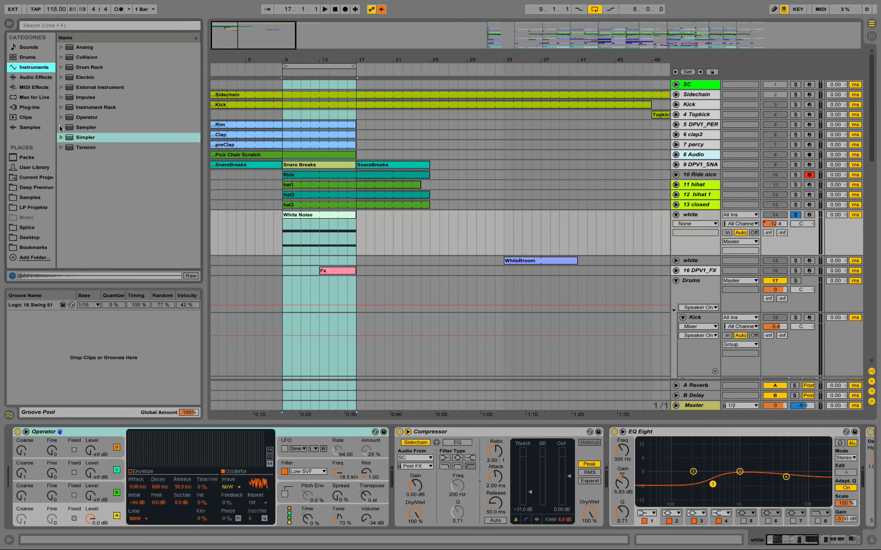
left_click(61, 128)
left_click(96, 119)
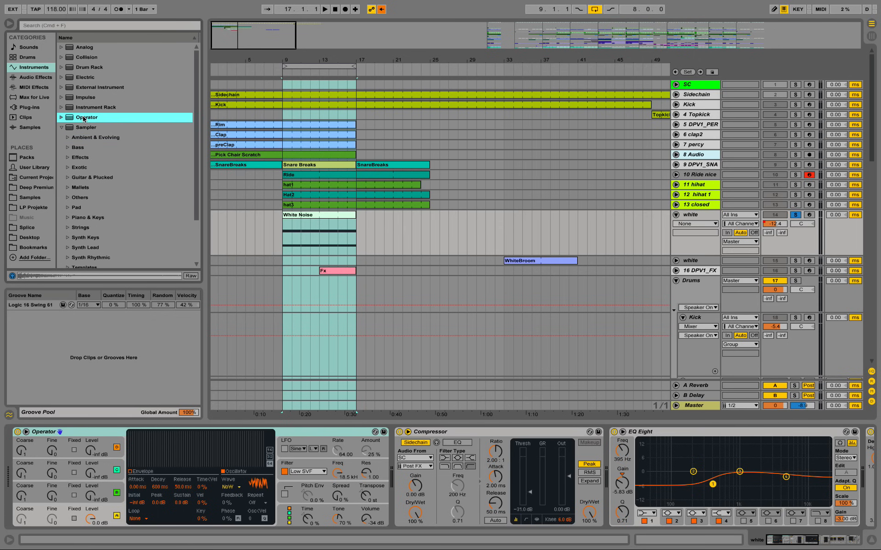
right_click(693, 215)
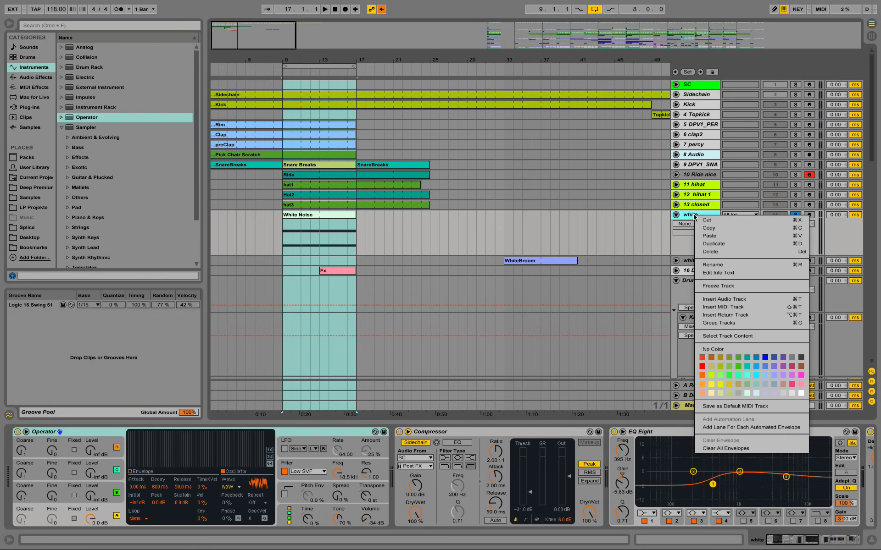
left_click(746, 308)
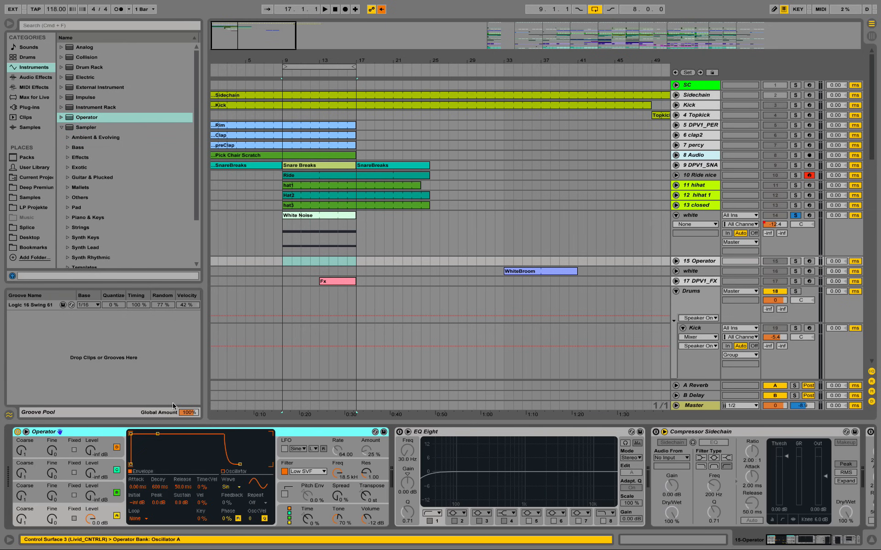
Step: Turn off oscillators B, C and D in the new Operator and set oscillator A's waveform to Noise White
left_click(117, 493)
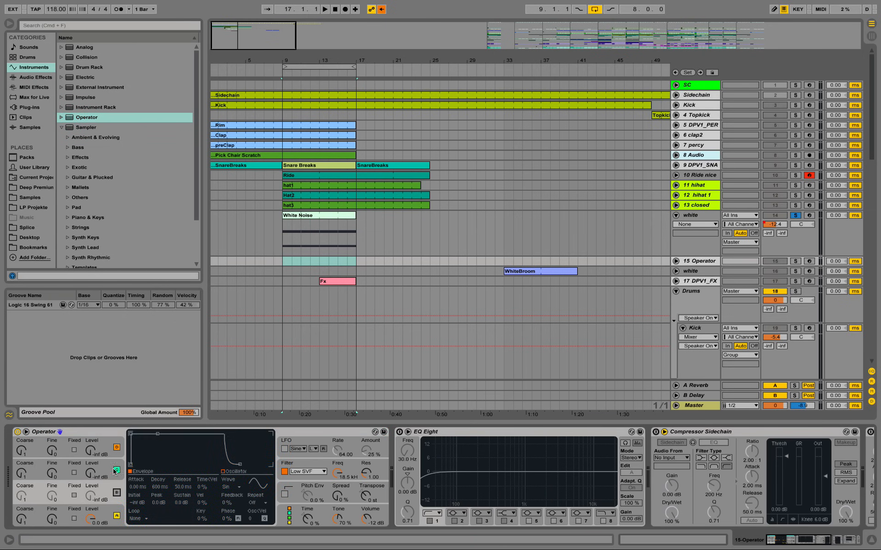
left_click(117, 469)
left_click(116, 448)
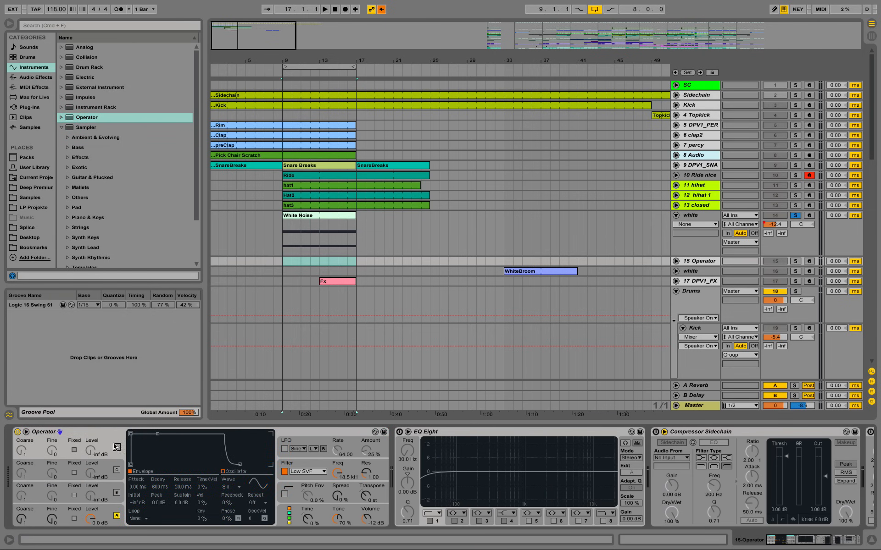
left_click(106, 514)
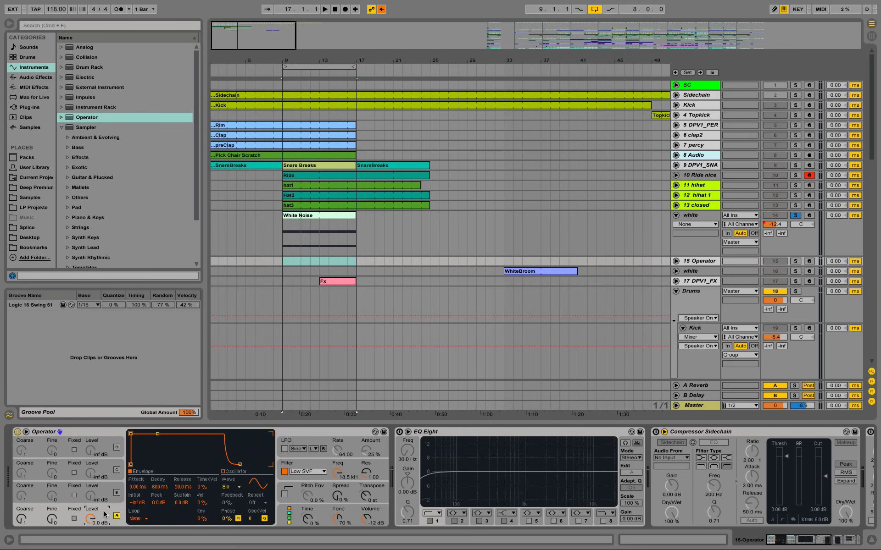
left_click(236, 489)
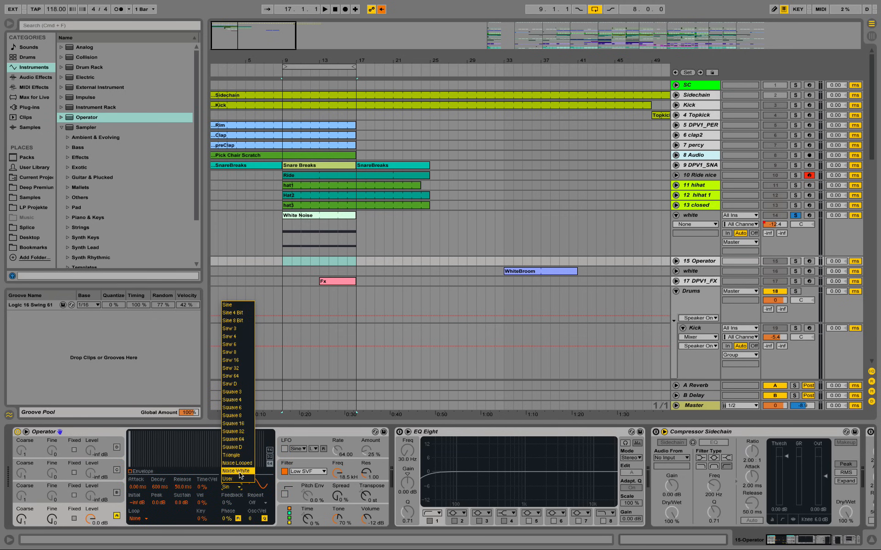
left_click(246, 471)
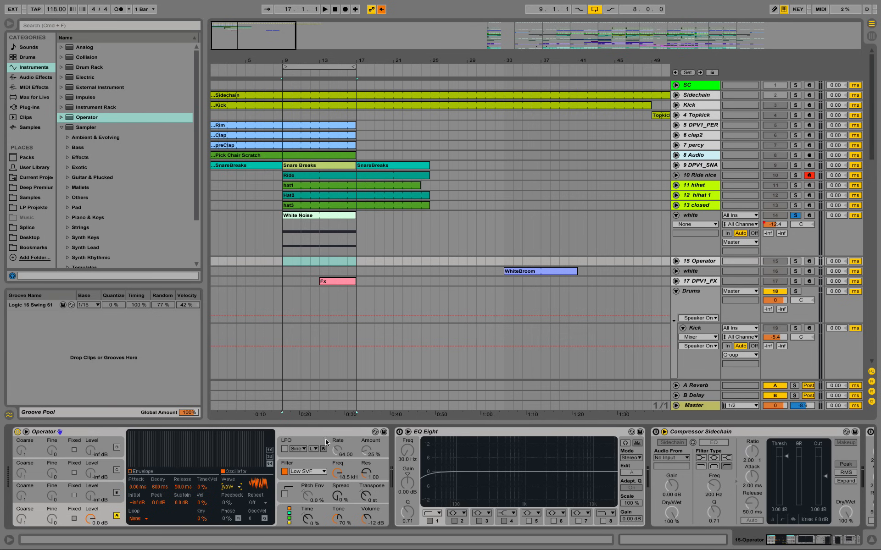
Step: Enable EQ Eight on the Operator track and raise its low-cut band to about 5.59 kHz
left_click(400, 433)
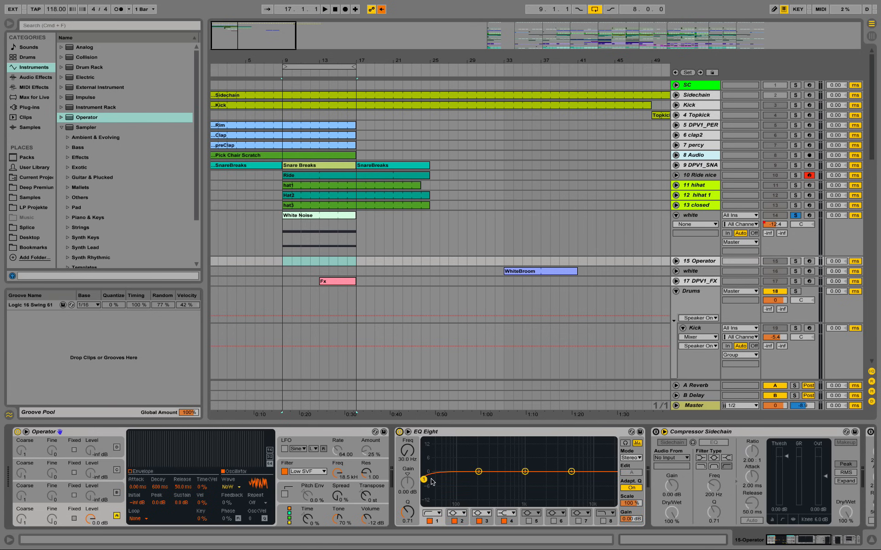
left_click_drag(428, 477, 574, 482)
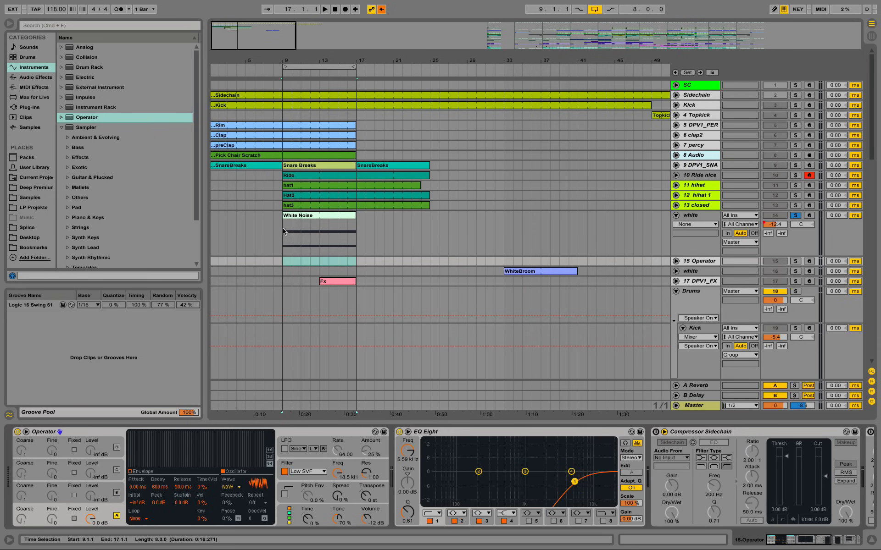
Step: Inspect the notes in the White Noise clip and copy the clip onto the Operator track at bar 9
left_click(306, 219)
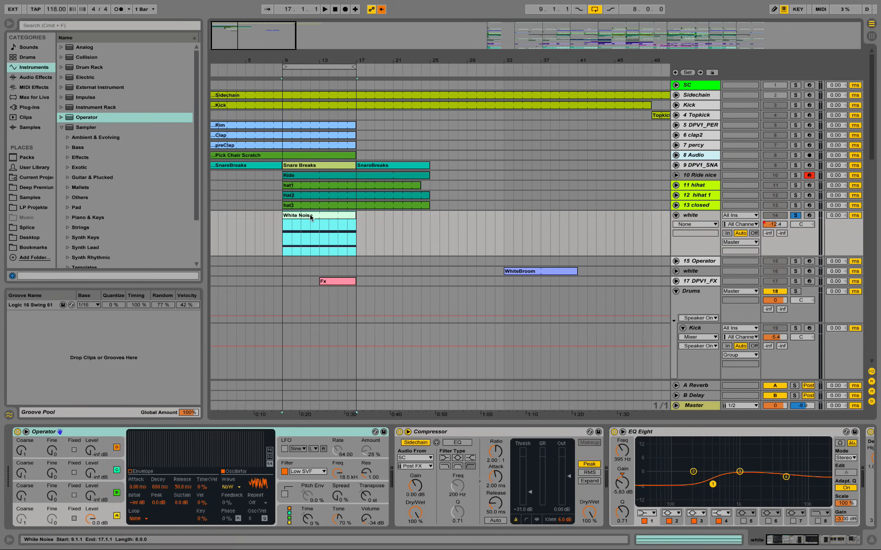
double_click(310, 218)
left_click(356, 368)
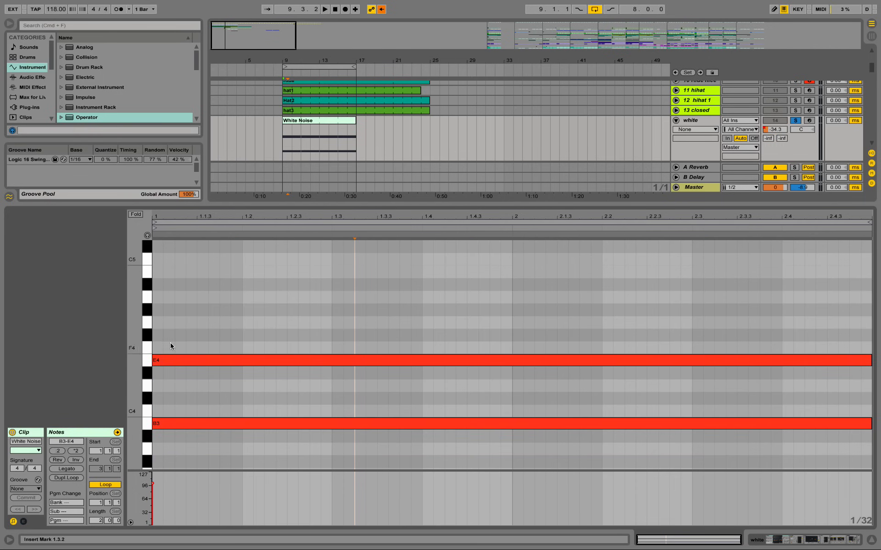
left_click(772, 540)
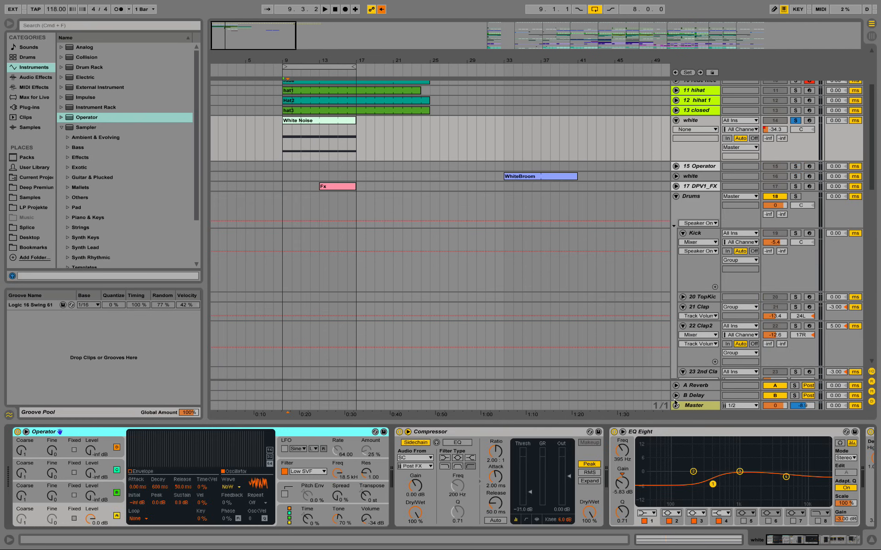
left_click(323, 130)
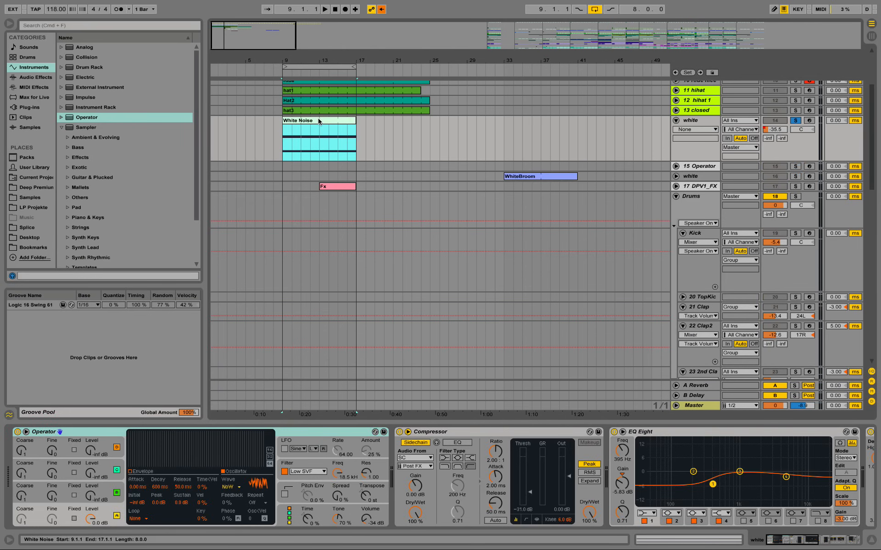
left_click_drag(314, 120, 313, 170)
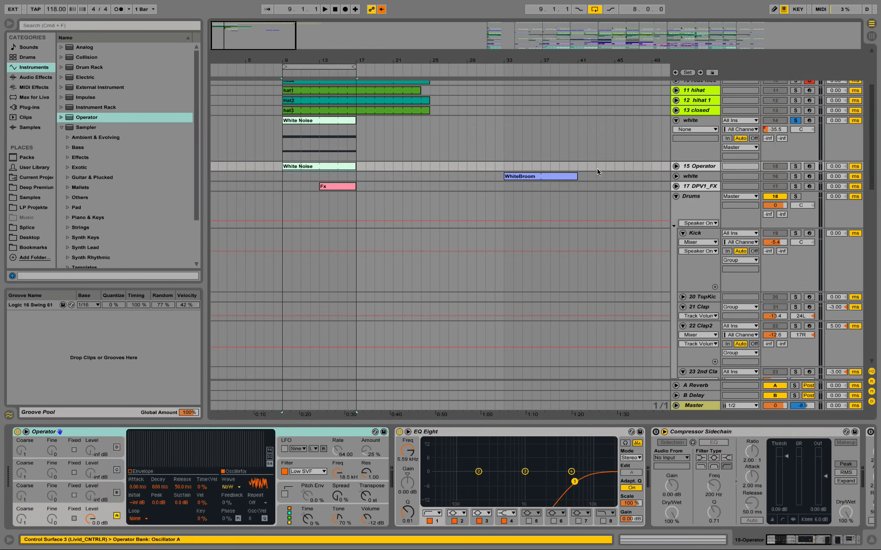
Step: Unfold the Operator track, lower its volume to about -34.7 dB and audition it solo
left_click(676, 166)
left_click_drag(774, 175, 774, 186)
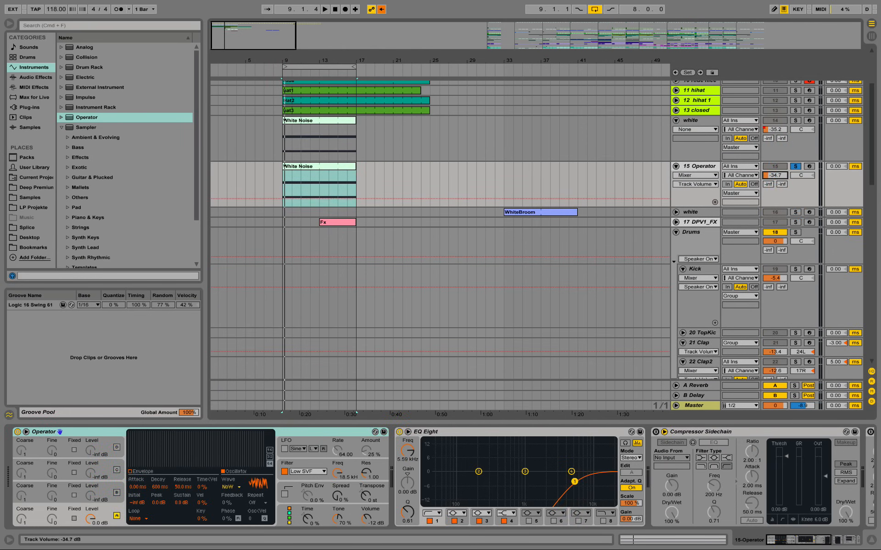
key("space")
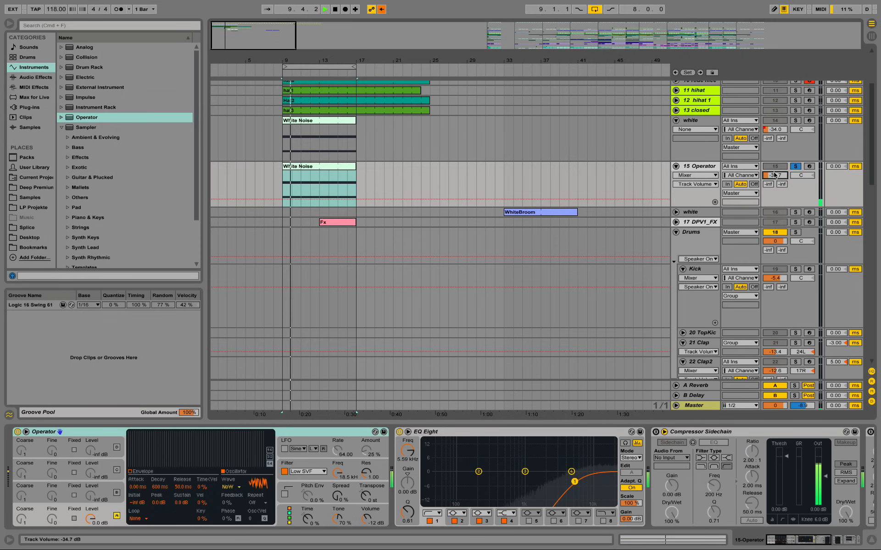
key("space")
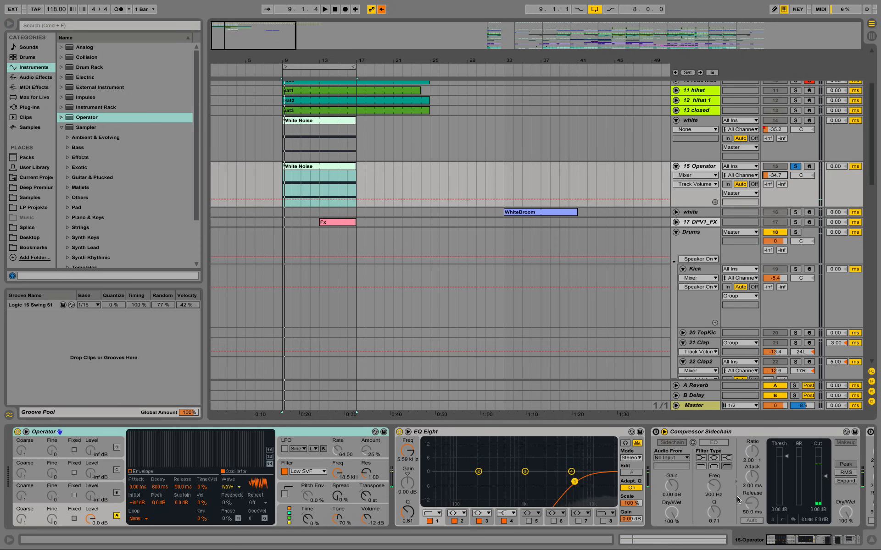
Step: Delete the Operator demonstration track
left_click(694, 169)
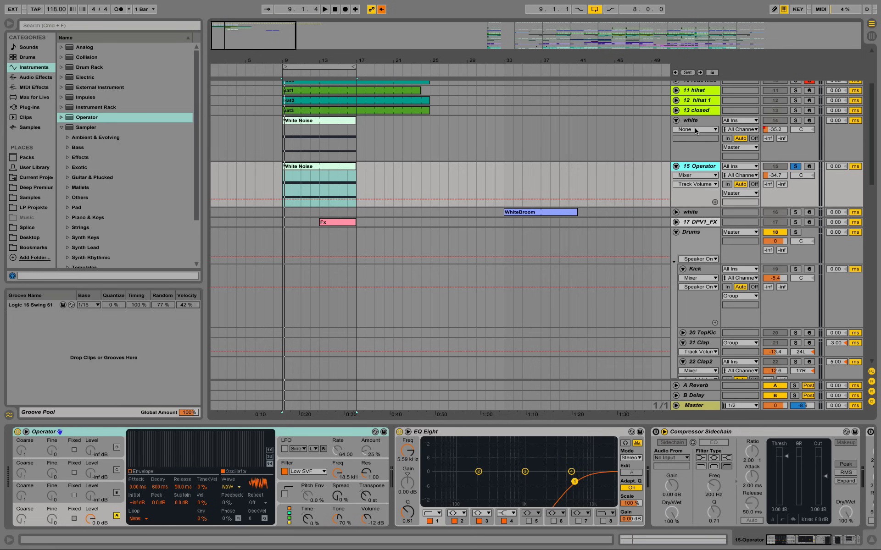
key("Delete")
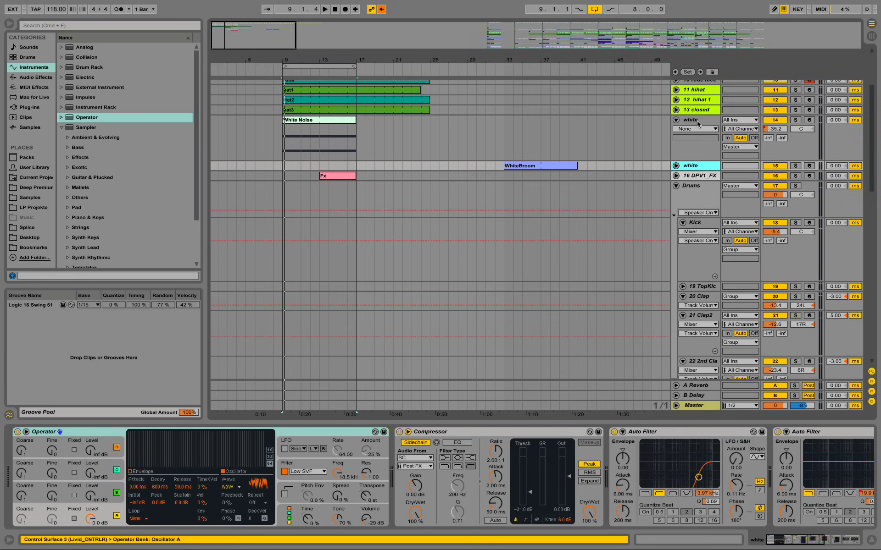
Step: Turn off oscillators B, C and D in the Operator of the white track holding the White Noise clip
left_click(697, 121)
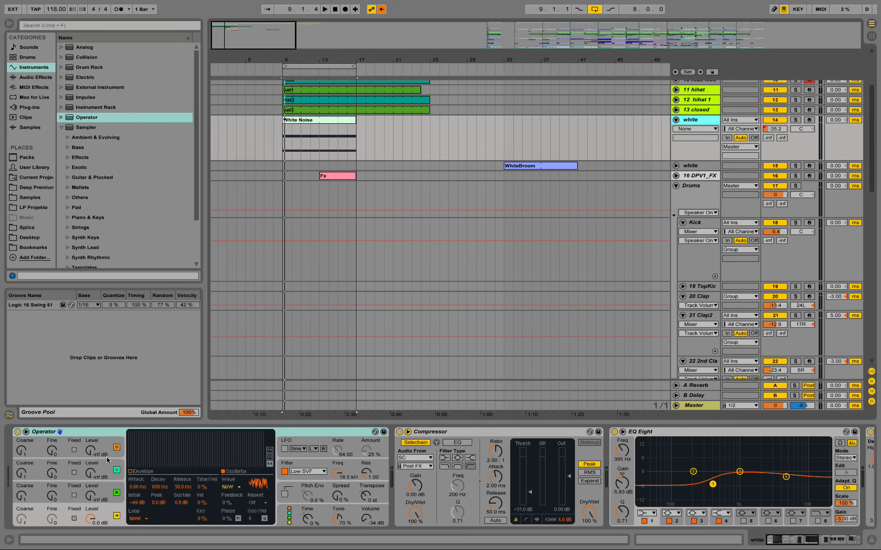
left_click(116, 448)
left_click(117, 470)
left_click(117, 493)
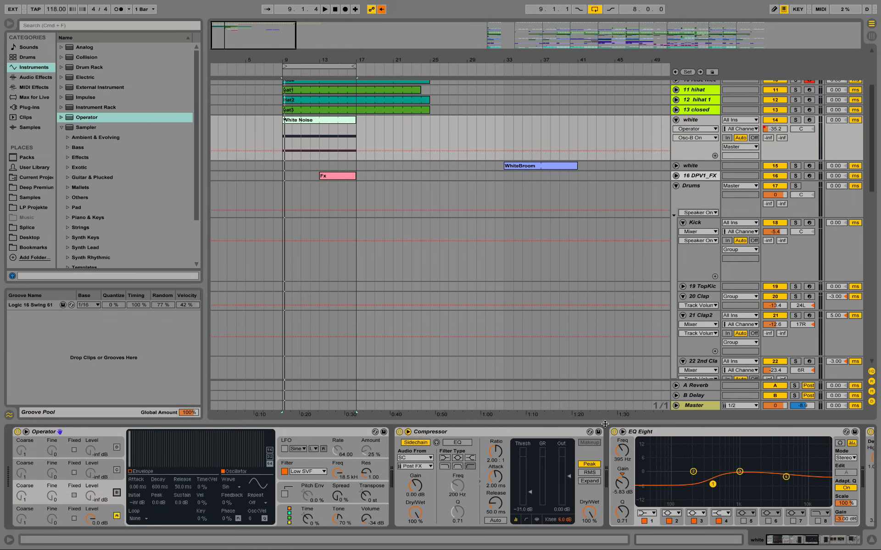
Step: Set the Sidechain track as the sidechain source of the Compressor on the track holding the White Noise clip
left_click(806, 544)
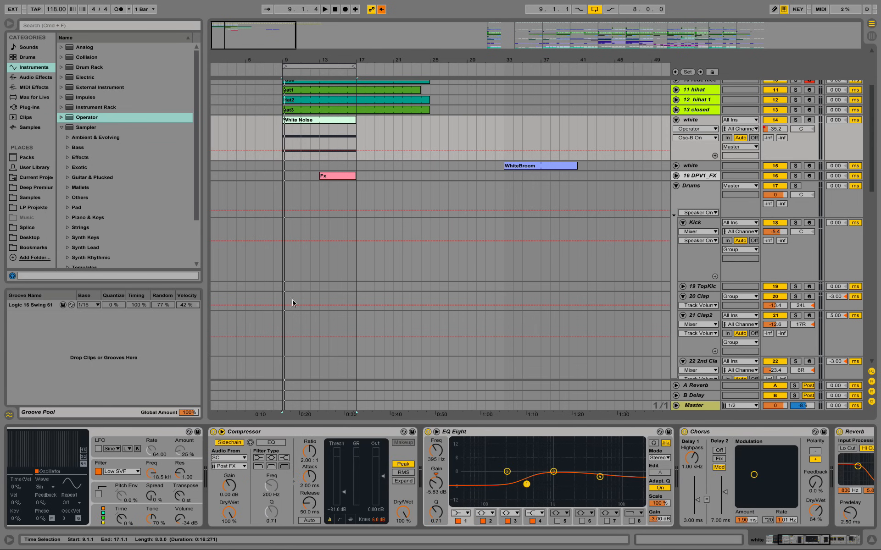
left_click(229, 458)
left_click(232, 38)
Step: Audition the White Noise track solo and display its track volume automation
key("space")
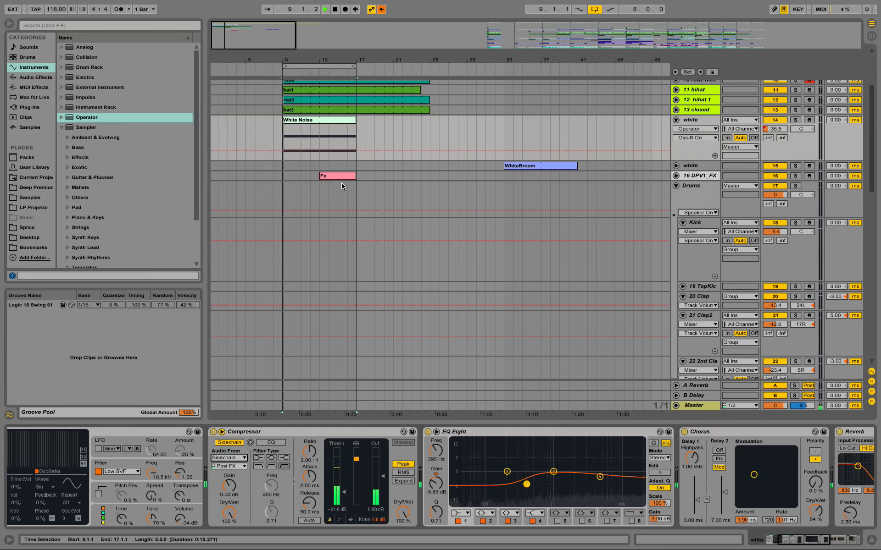
left_click(798, 121)
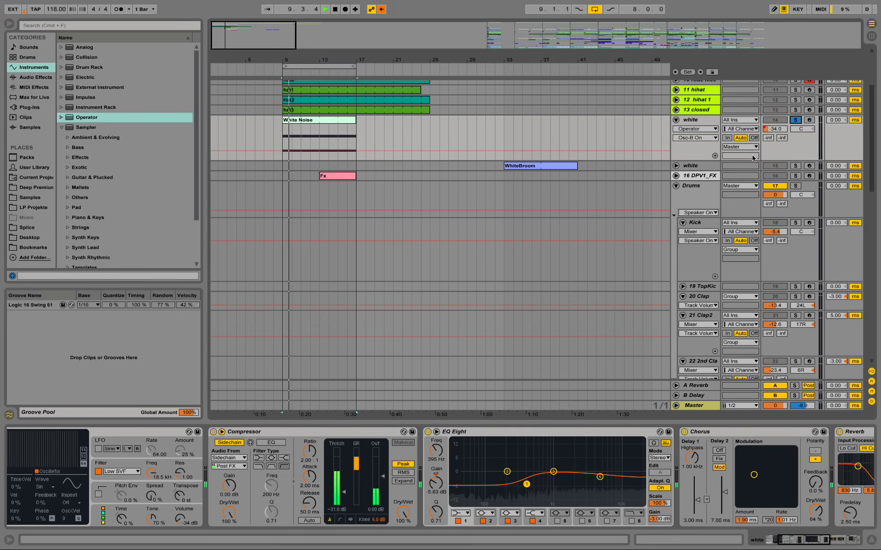
left_click_drag(779, 131, 779, 130)
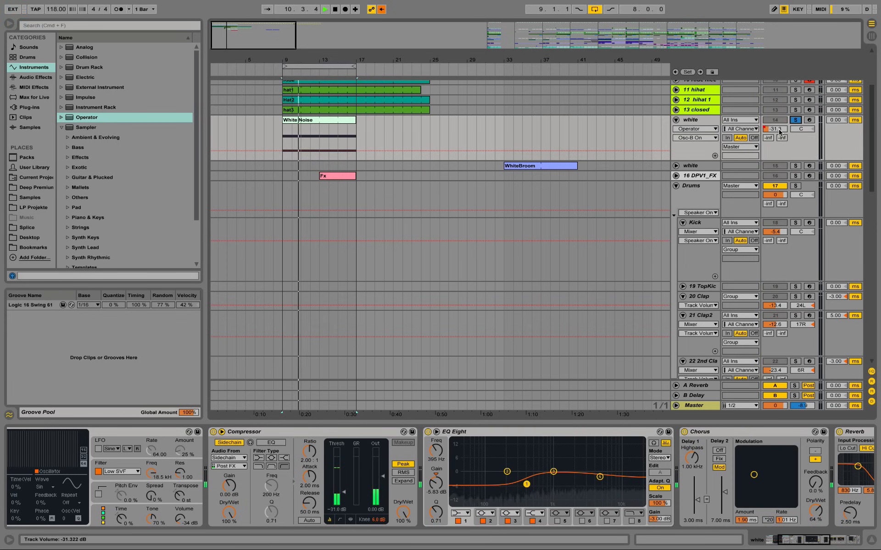
left_click(779, 130)
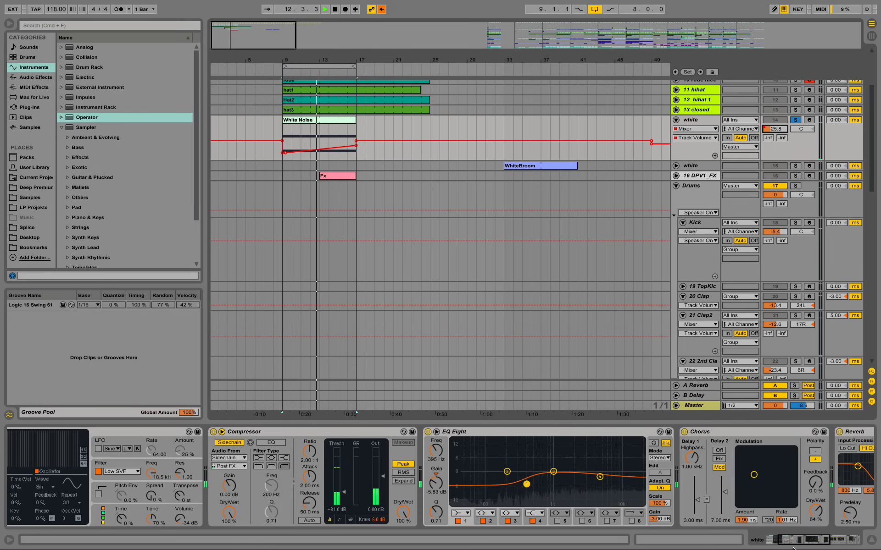
Step: Examine the EQ Eight, Chorus, Reverb, Auto Filter and Utility on the White Noise track, and audition it from bar 13
left_click_drag(793, 548, 816, 545)
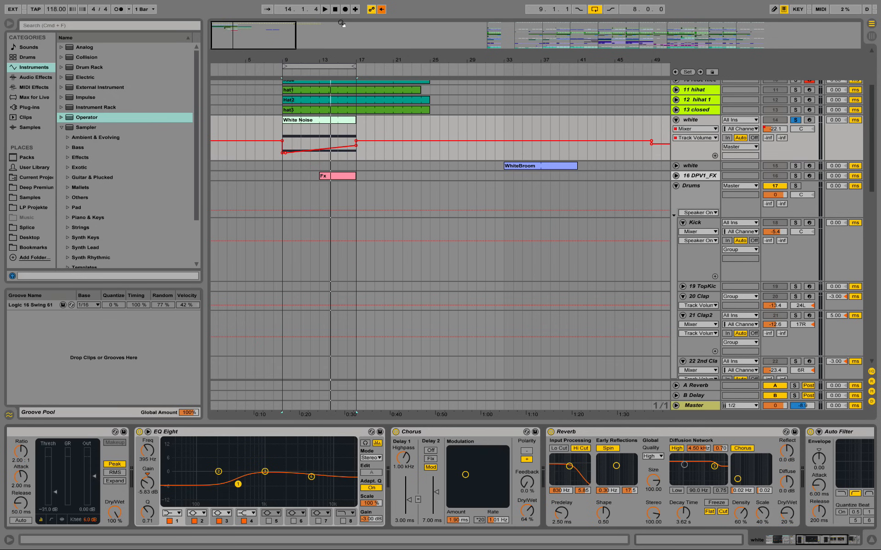
mouse_move(643, 548)
left_click_drag(808, 545, 821, 546)
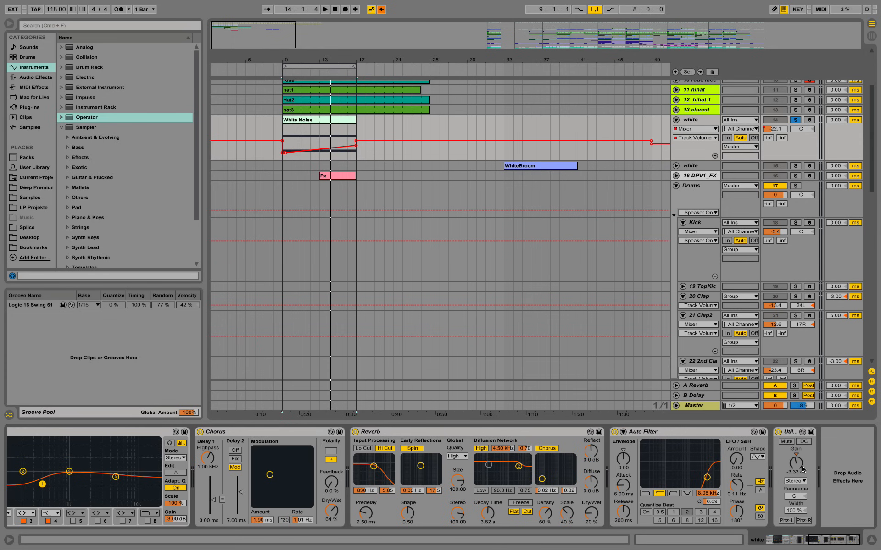
left_click(285, 131)
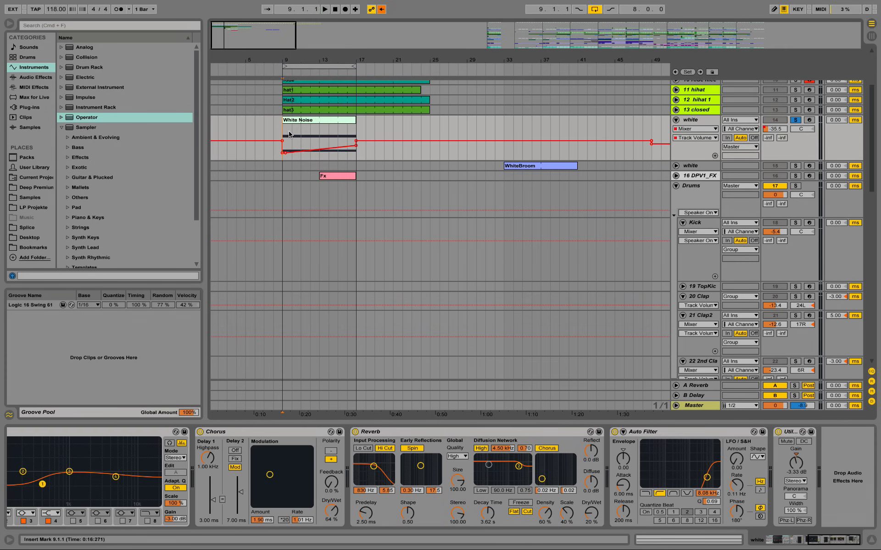
left_click(323, 134)
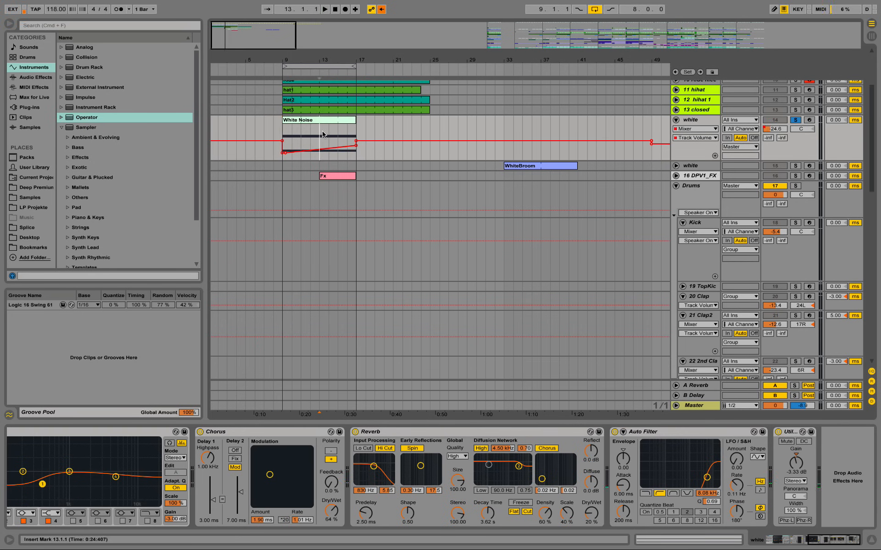
key("space")
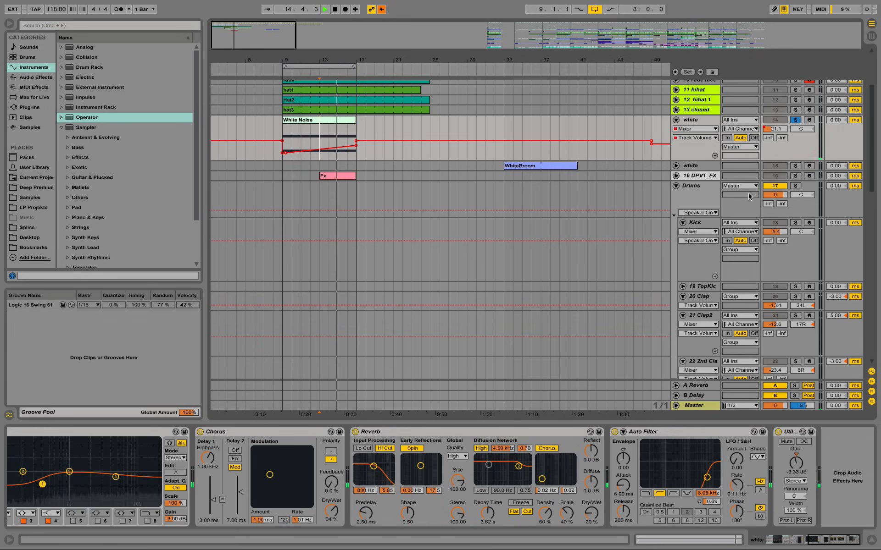
key("space")
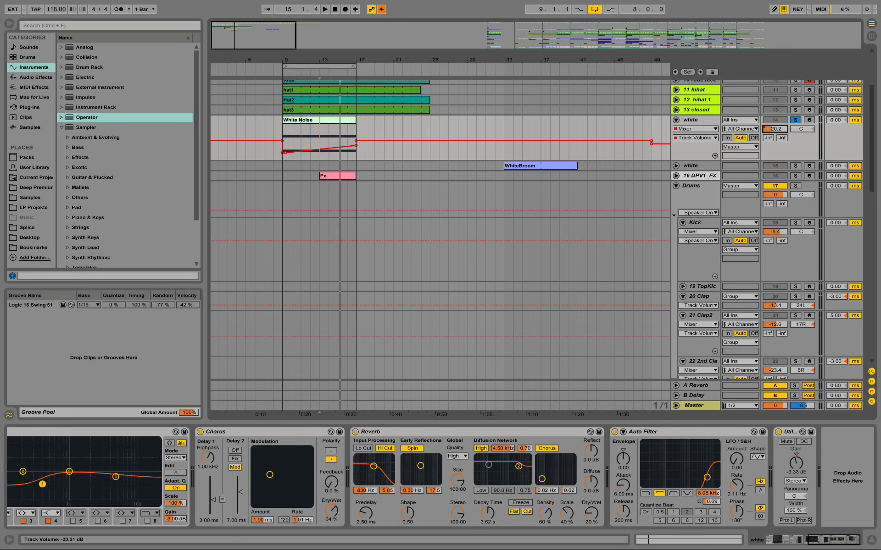
Step: Raise the White Noise track's volume to -10.7 dB and play the White Noise clip
left_click_drag(774, 129, 775, 115)
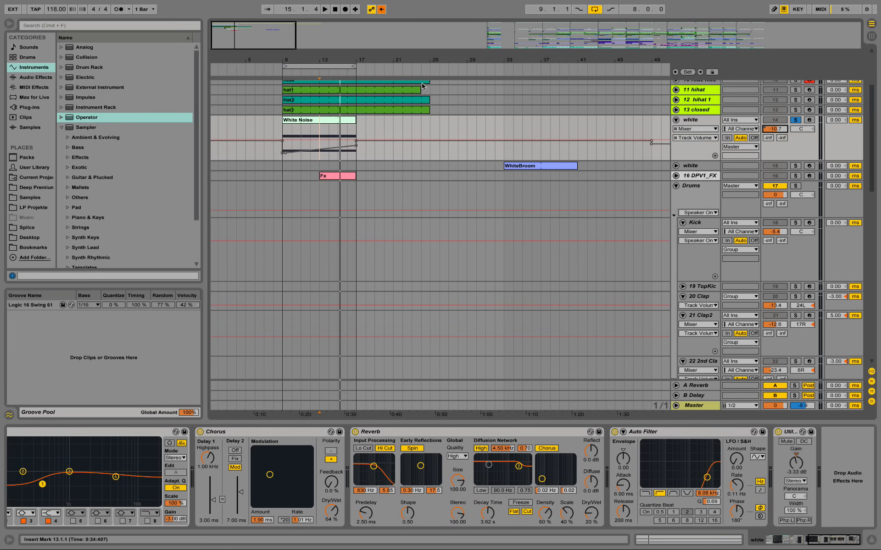
left_click(332, 118)
key("space")
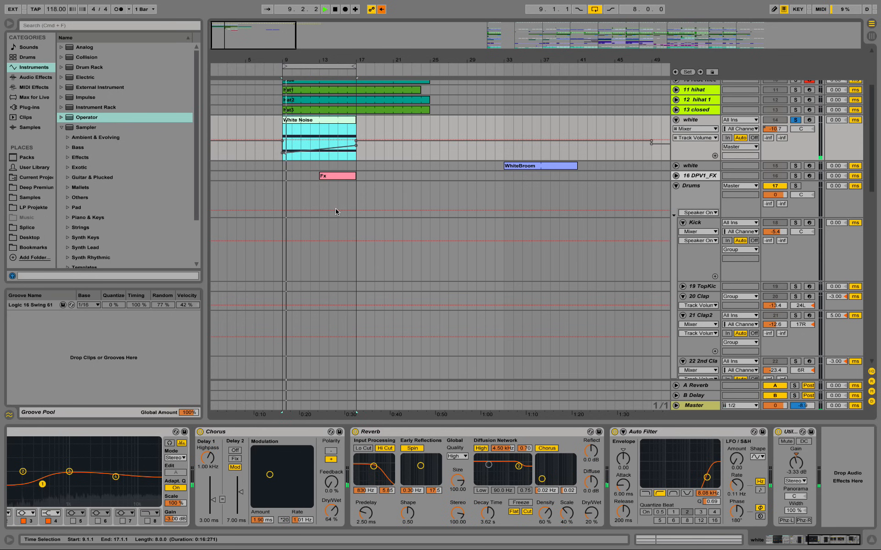
Step: Bypass the Chorus, Reverb and Auto Filter on the White Noise track and audition the noise without them
left_click(200, 432)
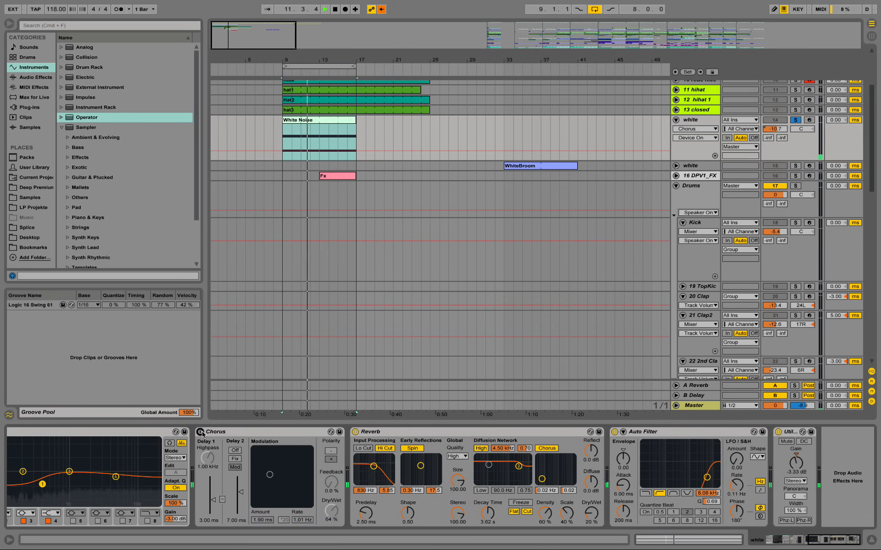
left_click(201, 432)
left_click(355, 432)
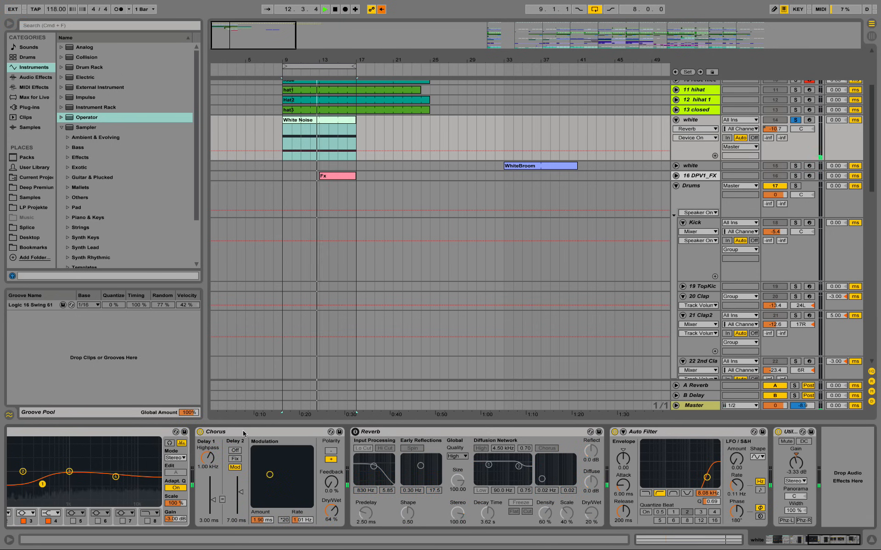
left_click(201, 433)
left_click(274, 433)
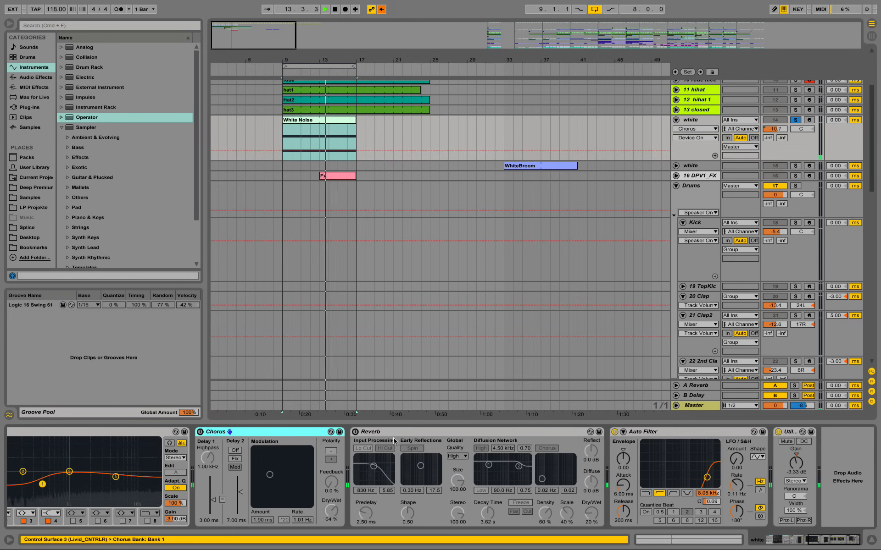
left_click(455, 433)
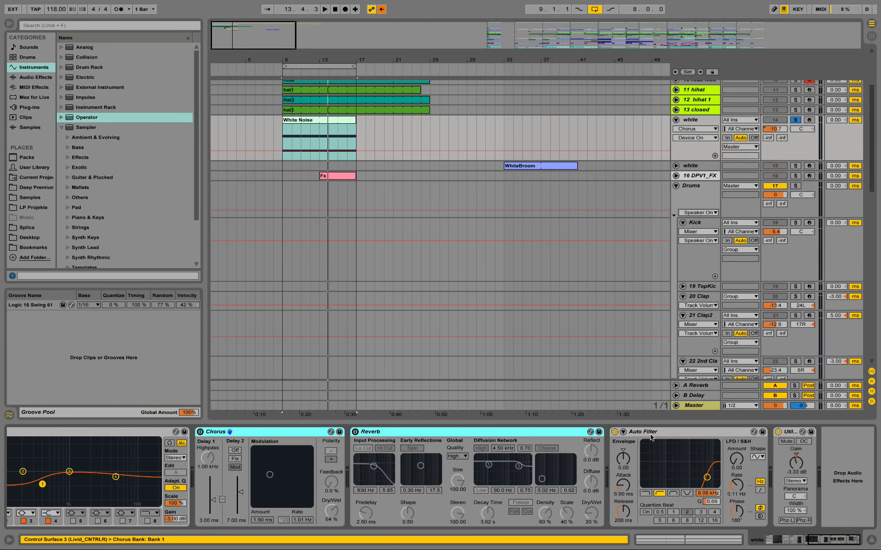
left_click(615, 432)
key("space")
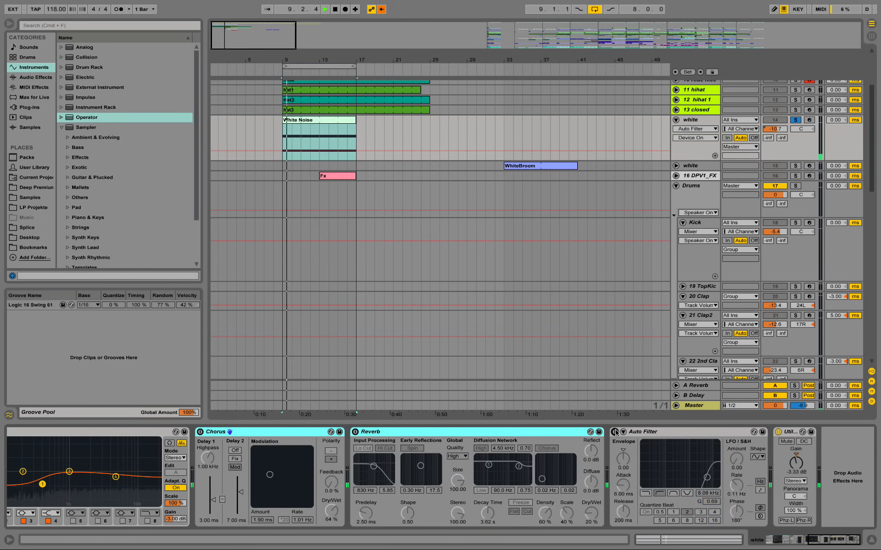
key("space")
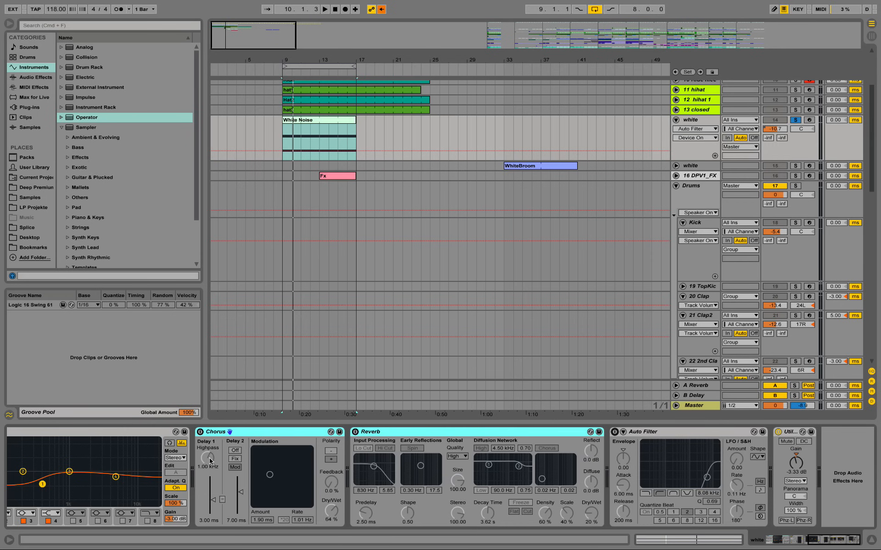
Step: Reactivate the Chorus, Reverb and Auto Filter one after another, auditioning the noise after each
left_click(200, 432)
key("space")
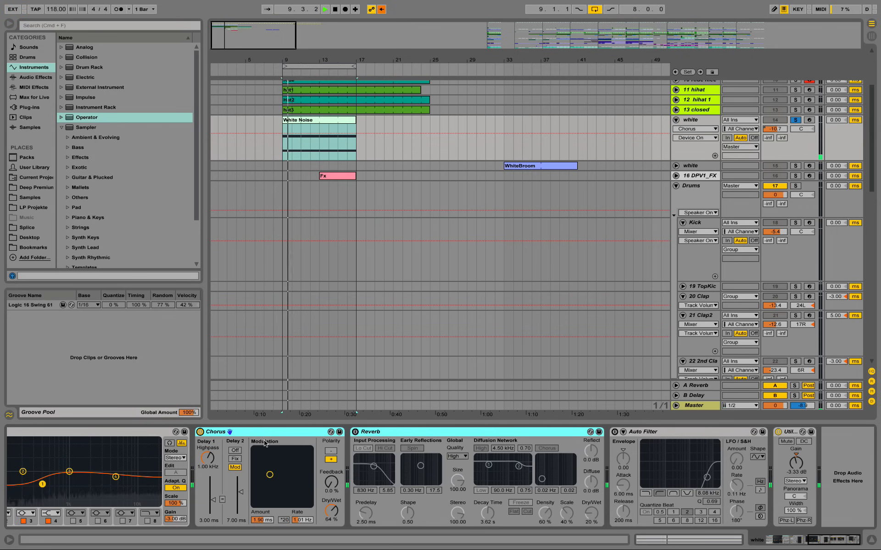
key("space")
left_click(355, 432)
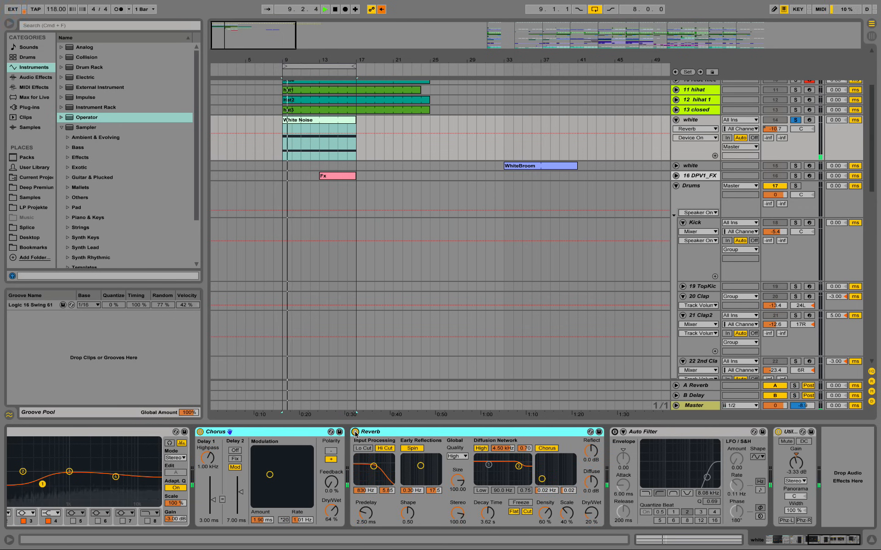
key("space")
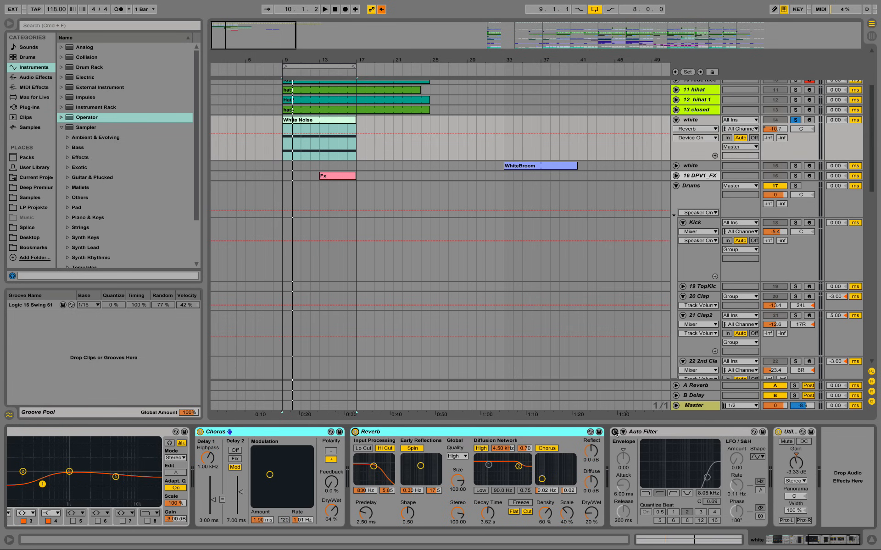
left_click(615, 432)
key("space")
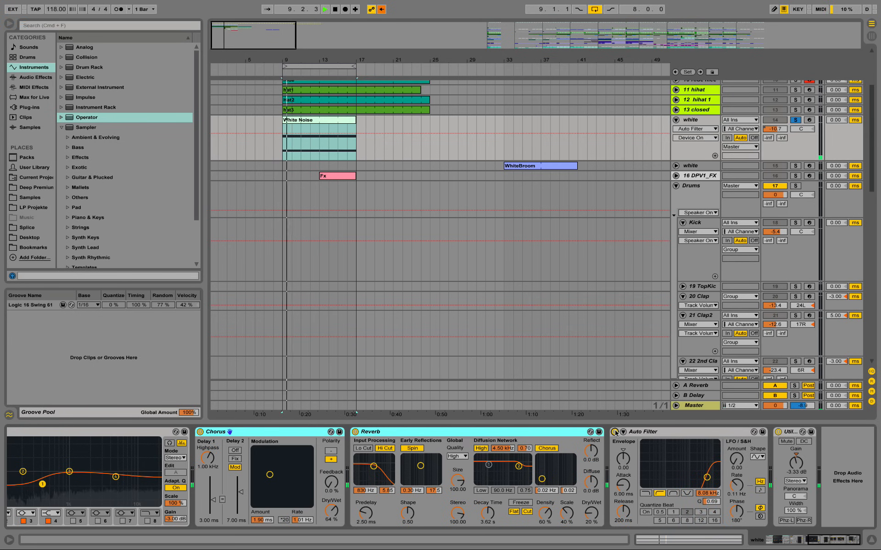
Step: Unsolo the White Noise track, stop playback and re-enable its overridden volume automation
left_click(796, 120)
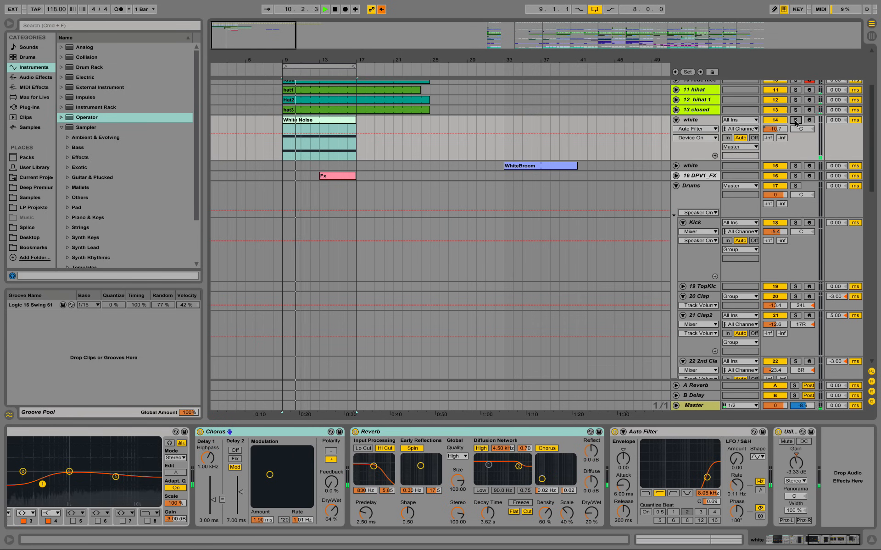
key("space")
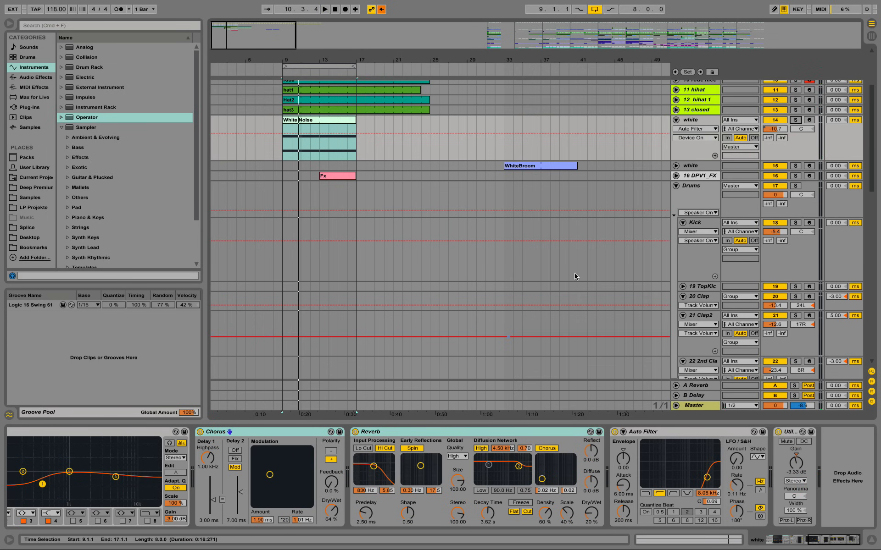
left_click(772, 127)
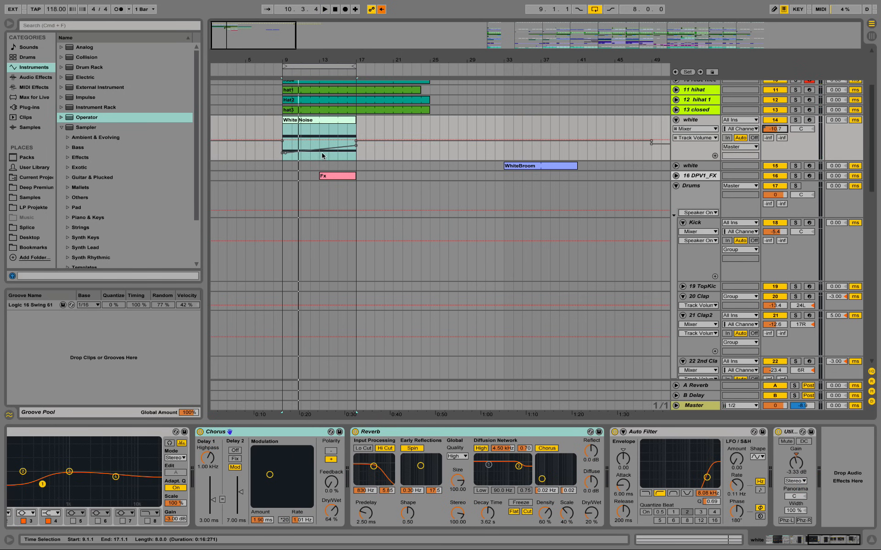
left_click(382, 10)
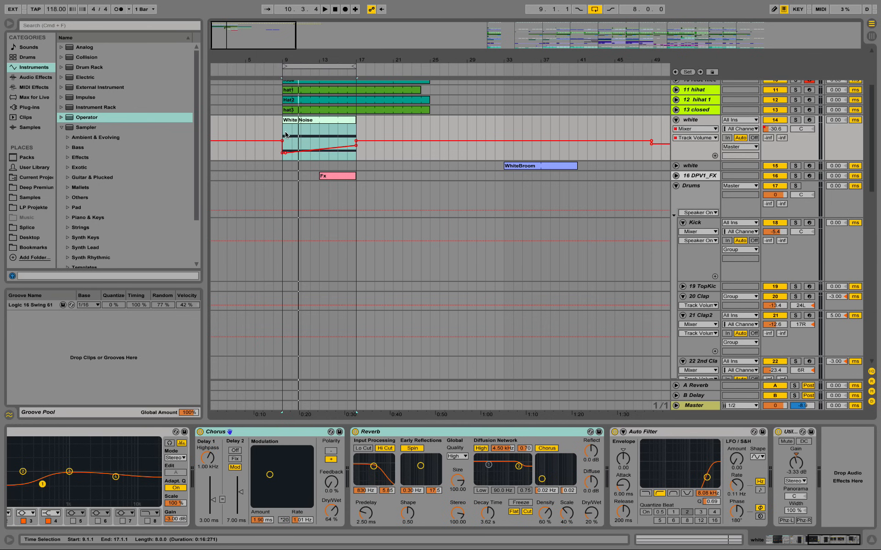
Step: Audition the white noise from bar 9 together with the other tracks
left_click(337, 132)
key("space")
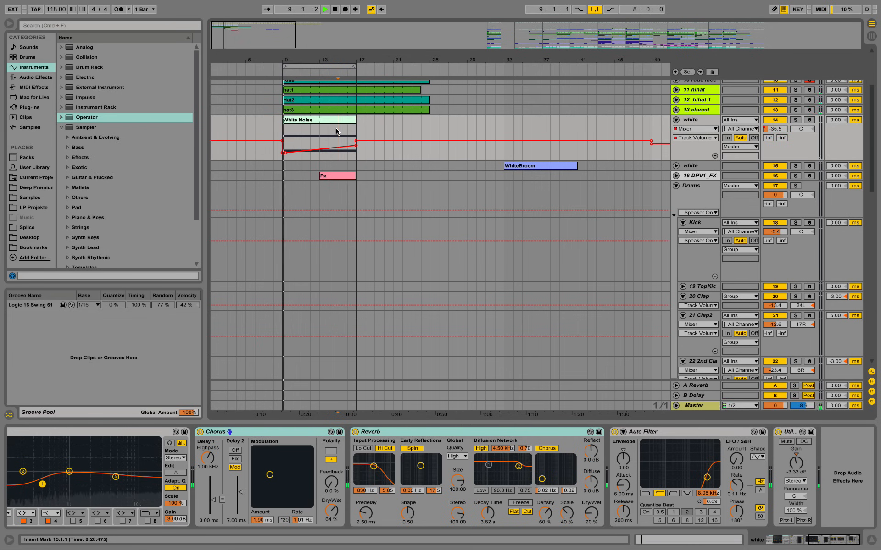
key("space")
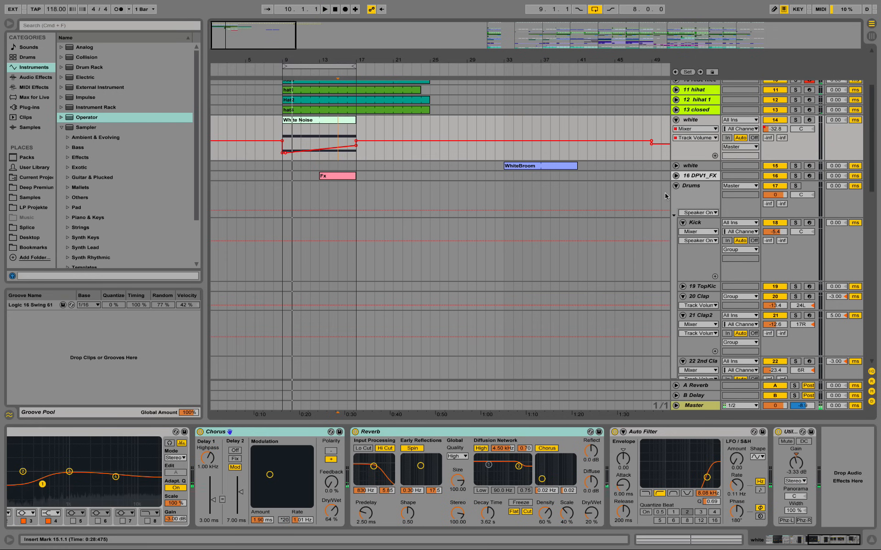
Step: Copy the WhiteBroom clip from bar 33 to bar 9 on the second white track
scroll(617, 210, "up", 2)
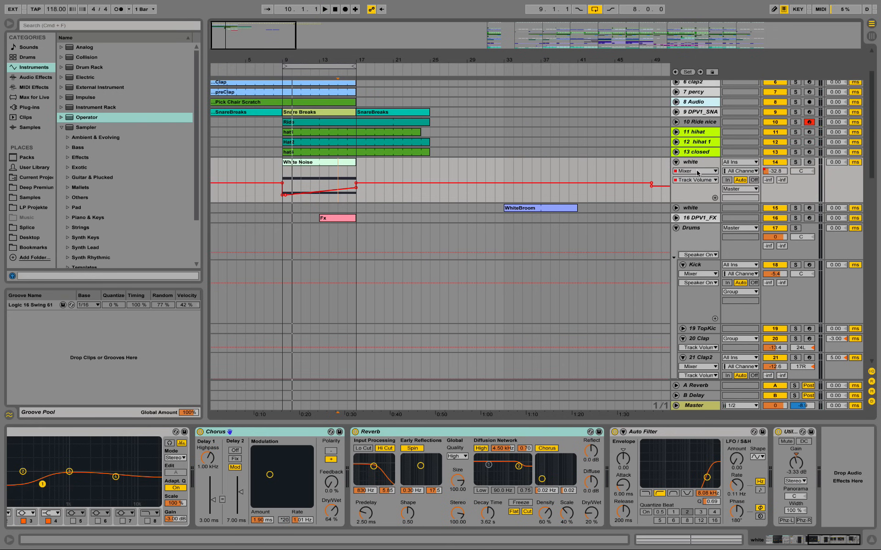
left_click(527, 212)
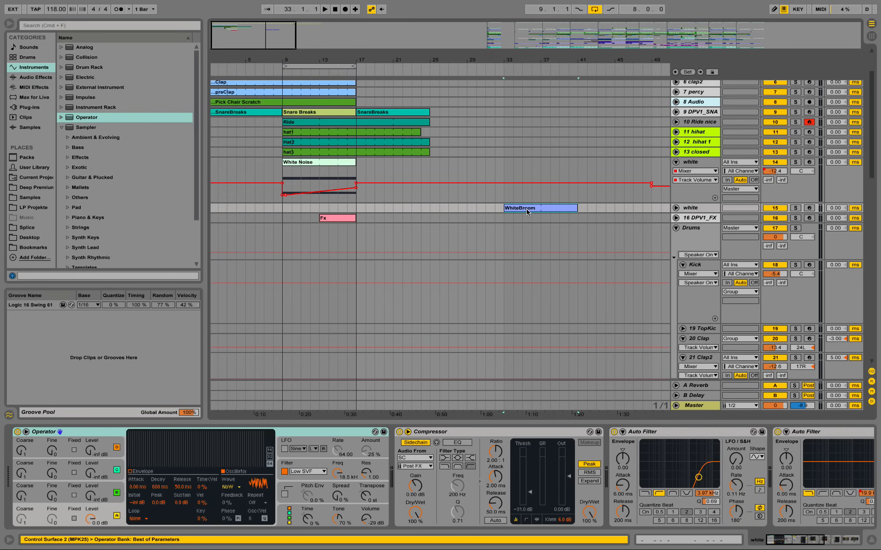
left_click_drag(534, 208, 312, 208)
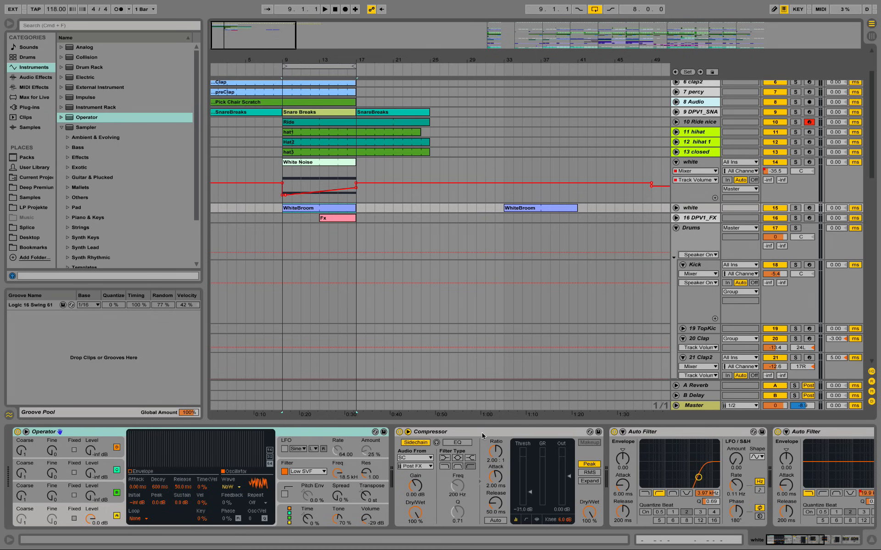
Step: Set the Sidechain track as the WhiteBroom track's Compressor source, review its remaining effects and unfold the track
left_click(430, 458)
key("Escape")
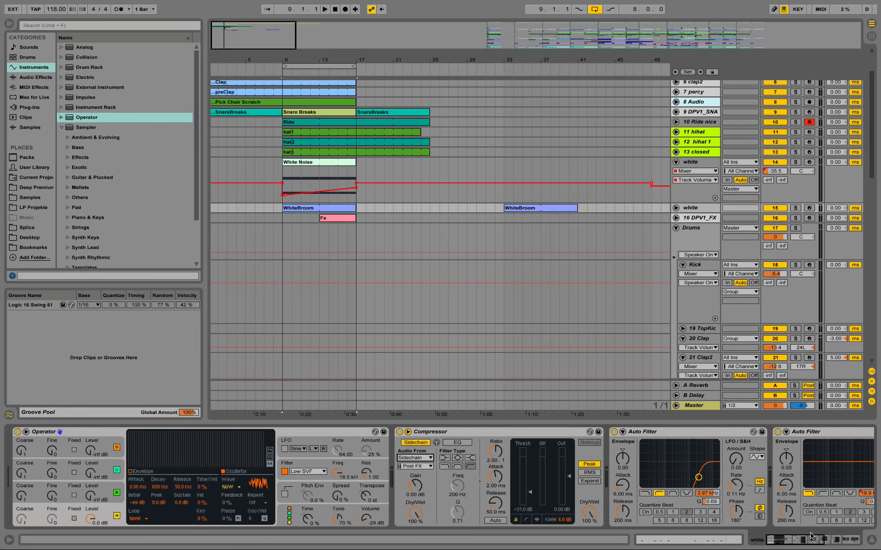
left_click_drag(811, 535, 835, 542)
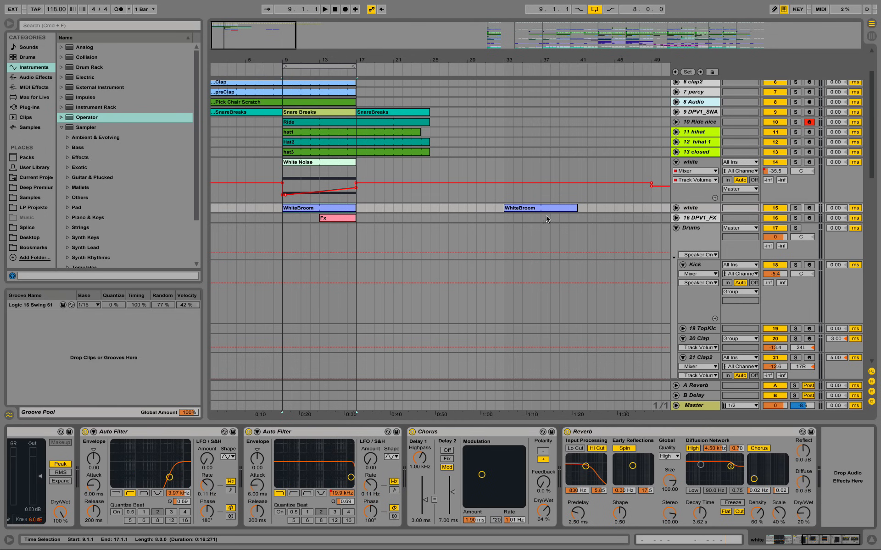
left_click(676, 207)
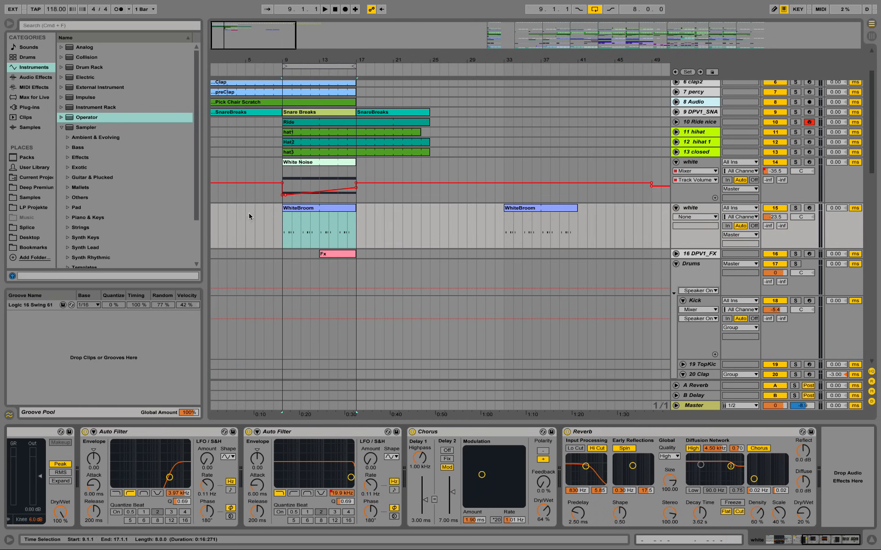
Step: Shorten the loop to bars 9–13, play it and open the WhiteBroom clip's notes
left_click(310, 209)
left_click(308, 210)
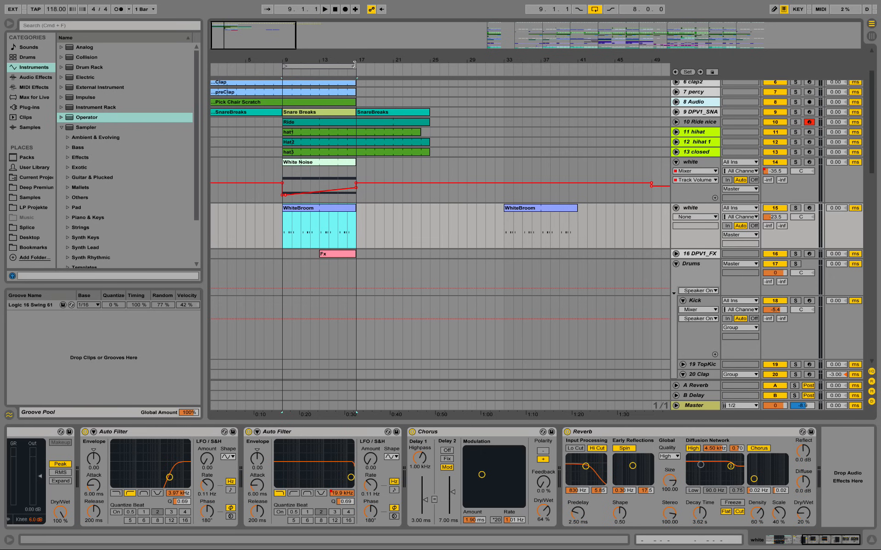
left_click_drag(354, 65, 469, 126)
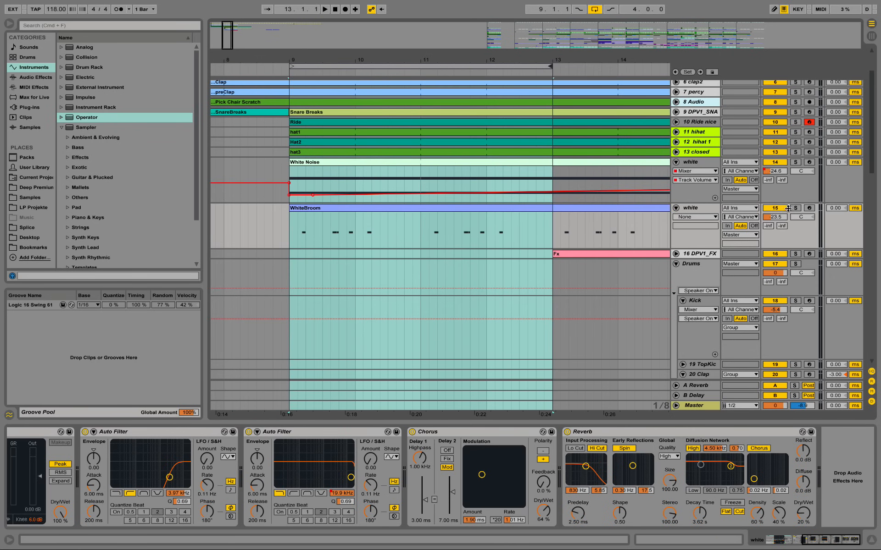
key("space")
double_click(455, 208)
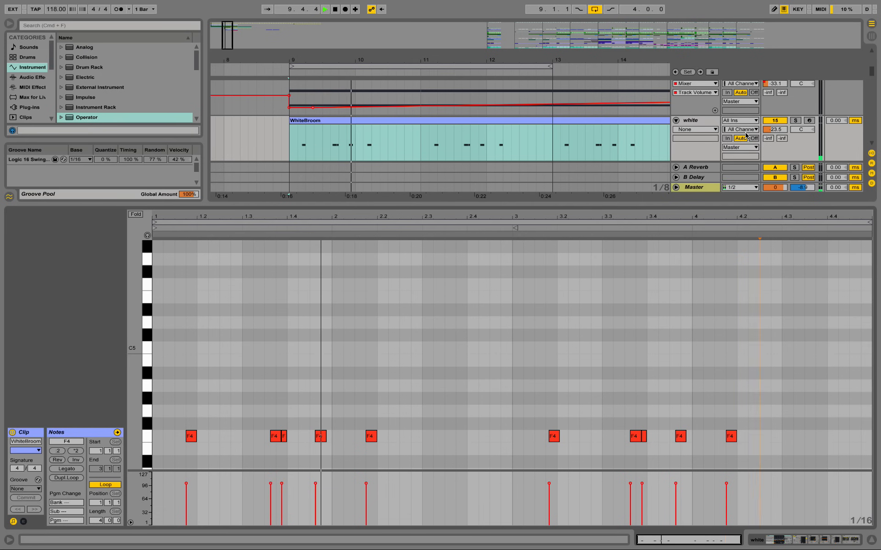
Step: Audition the WhiteBroom track in solo, and switch the solo to the Kick track
left_click(796, 121)
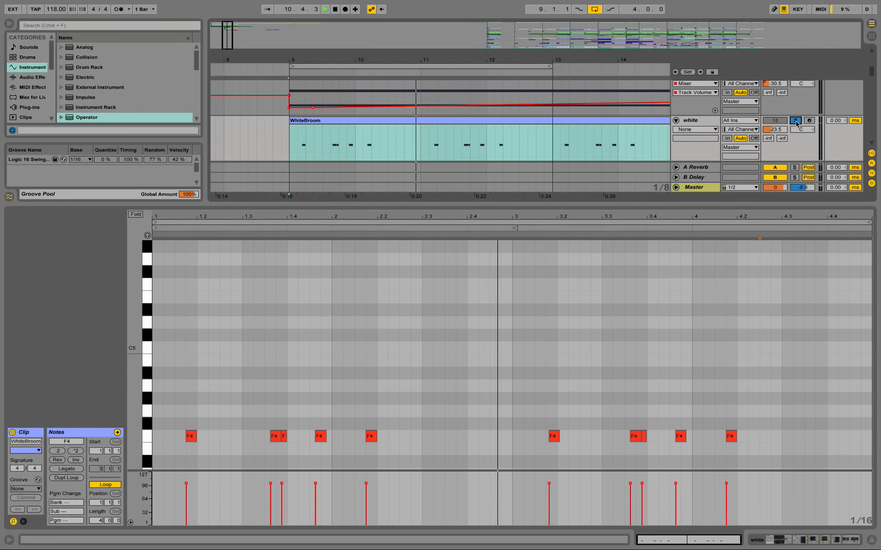
scroll(776, 149, "up", 3)
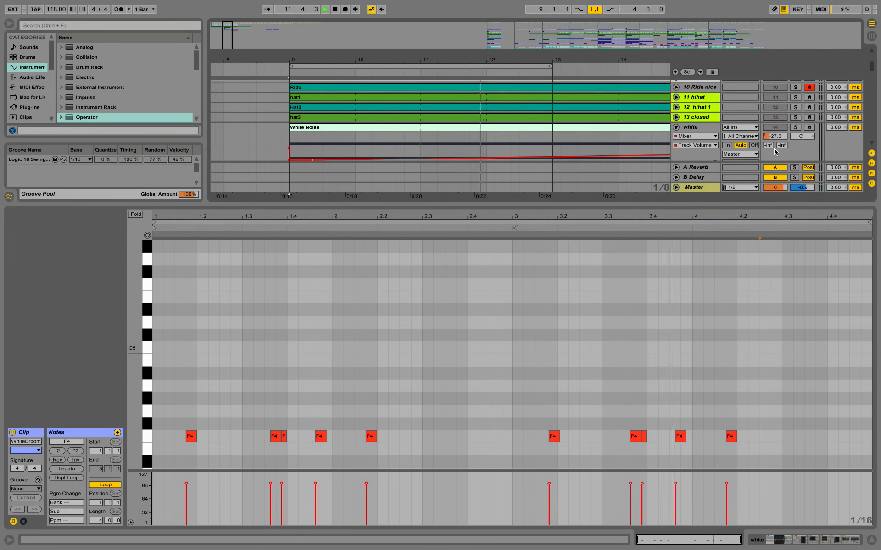
scroll(774, 151, "up", 8)
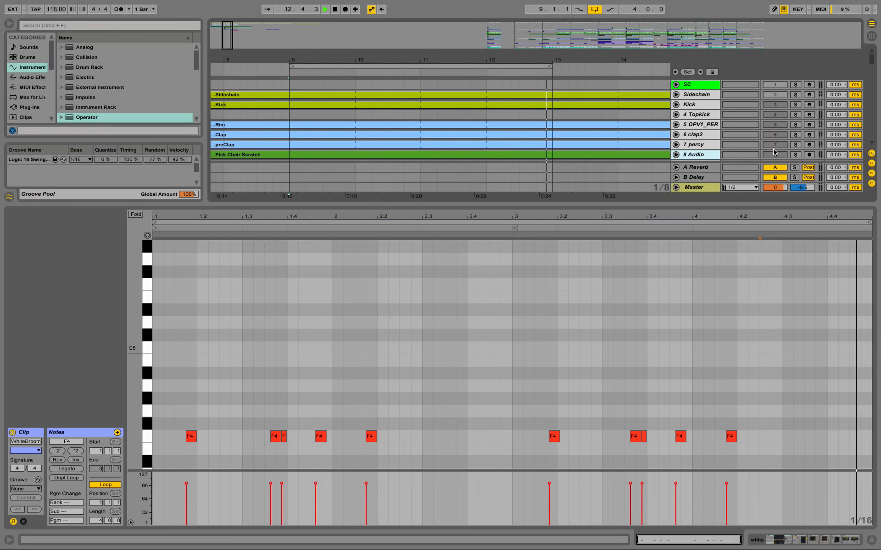
left_click(796, 105)
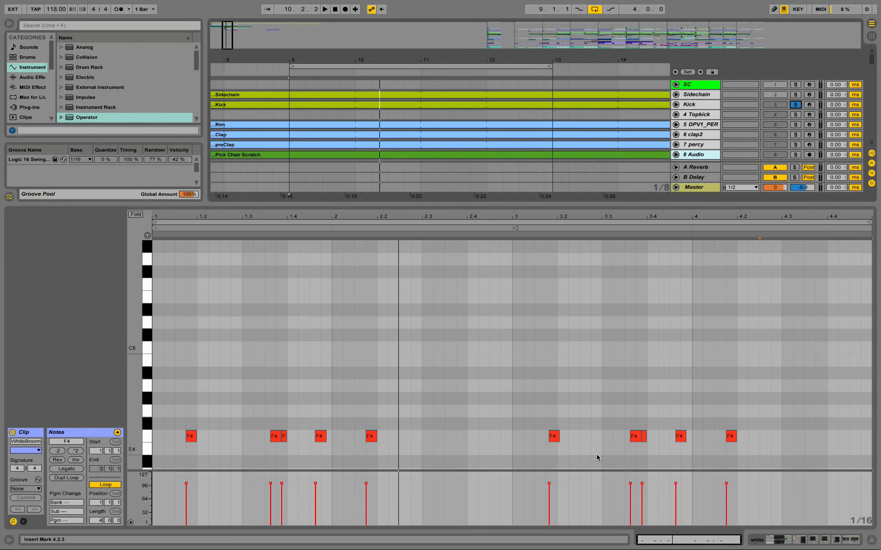
Step: Hide the note editor, clear the solos and raise the WhiteBroom track's volume to -20.4 dB during playback
key("super+alt+l")
left_click_drag(424, 64, 382, 31)
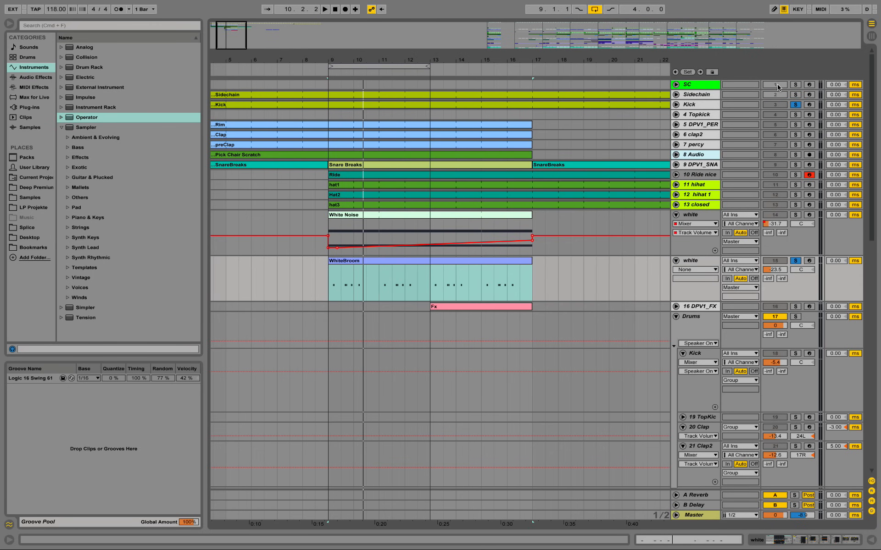
left_click(795, 105)
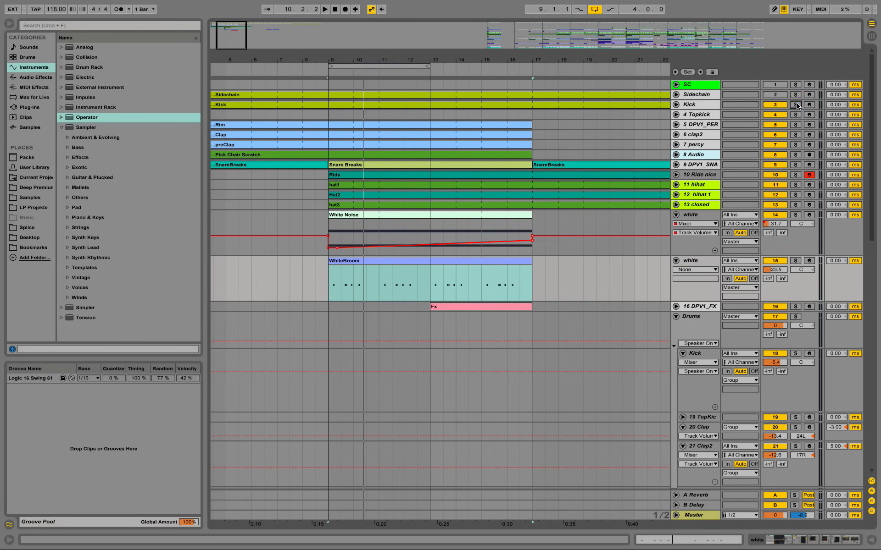
key("space")
left_click_drag(777, 270, 777, 264)
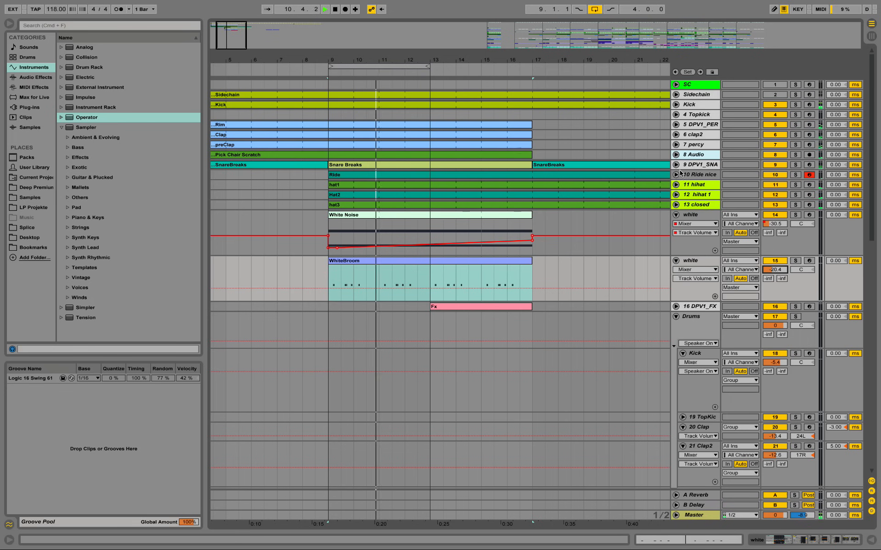
Step: Set the Pick Chair Scratch track's volume to -37.2 dB and extend the loop to bars 9–17, leaving the track folded
left_click(676, 155)
left_click_drag(769, 164, 770, 183)
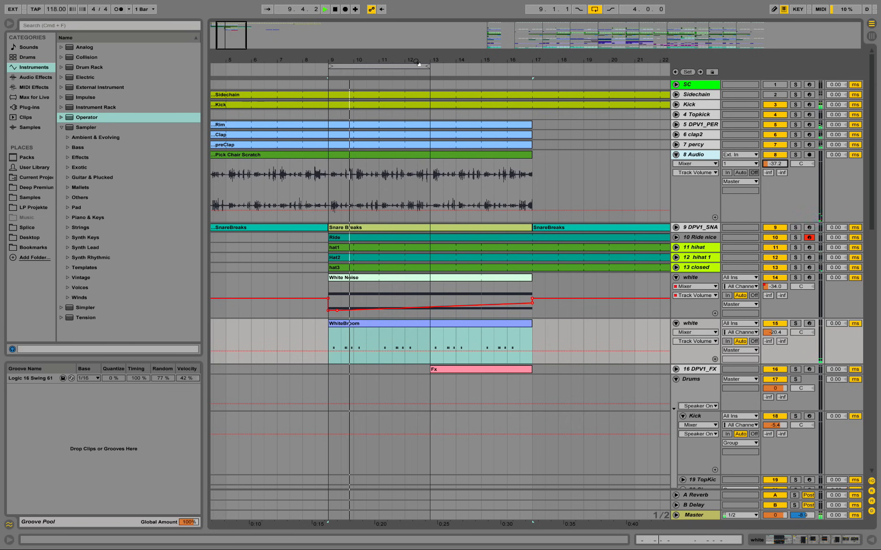
mouse_move(420, 63)
left_mouse_down()
mouse_move(378, 64)
mouse_move(434, 65)
left_mouse_up()
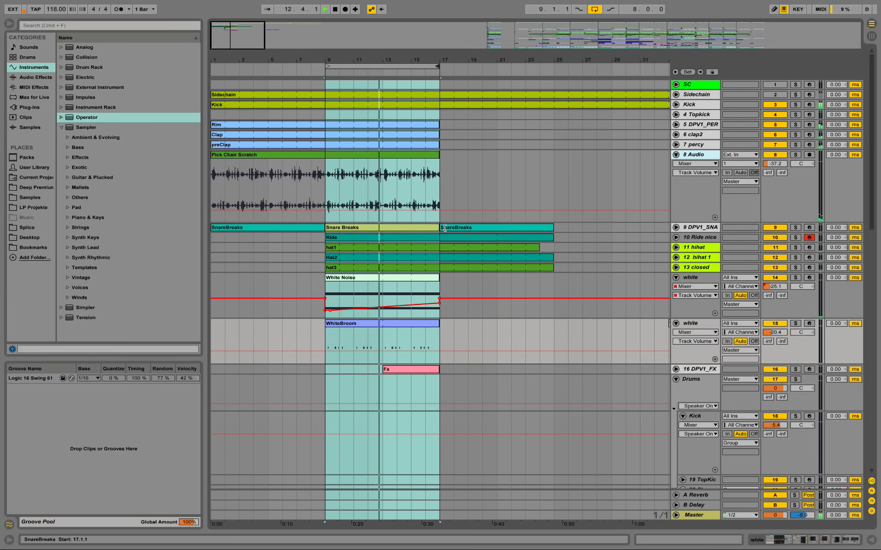
left_click(677, 154)
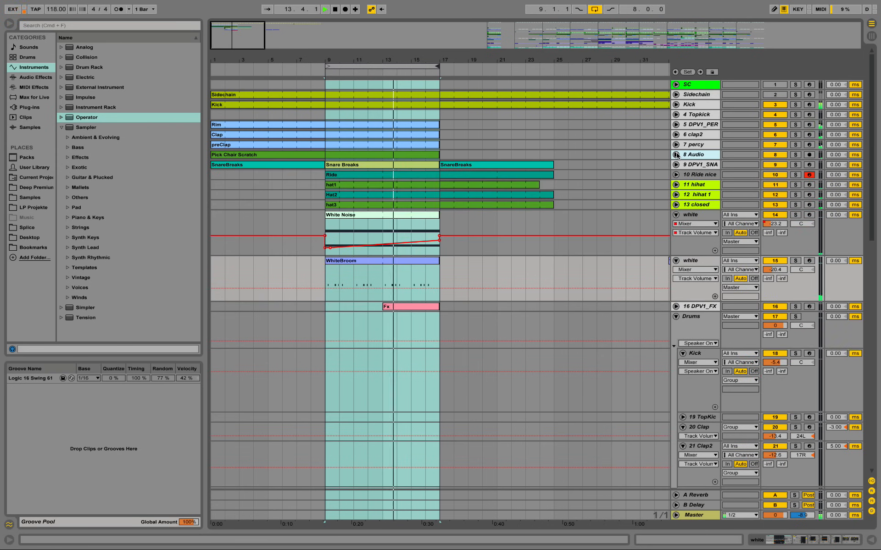
Step: Fold both white tracks, set the unfolded DPV1_FX track's volume to -9.6 dB and stop playback
left_click(677, 215)
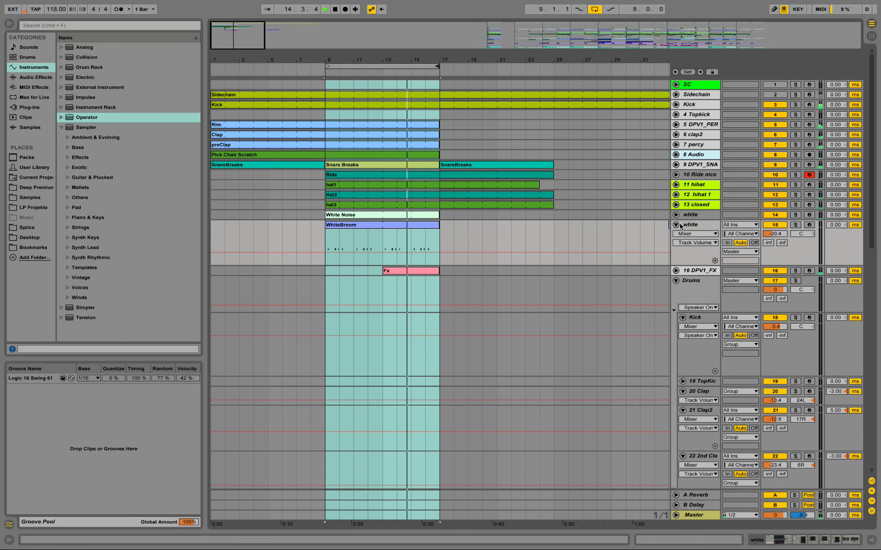
left_click(676, 225)
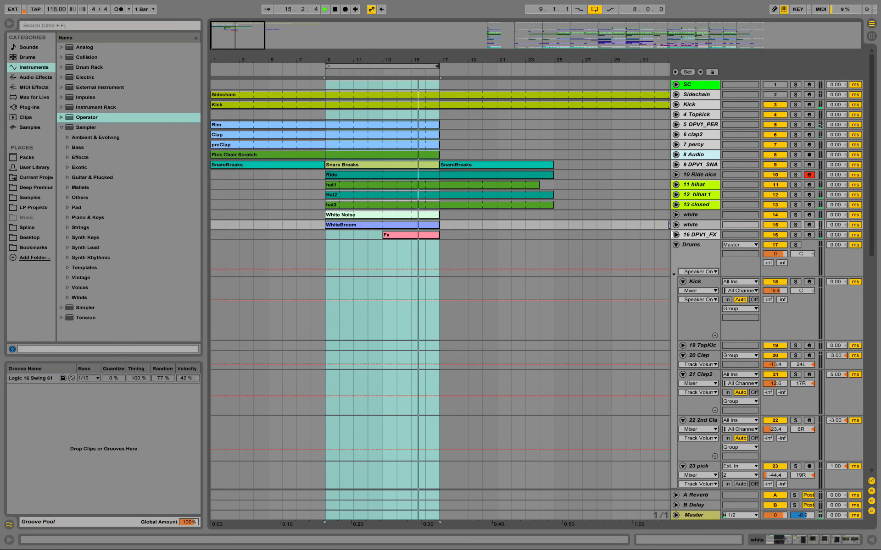
left_click(675, 235)
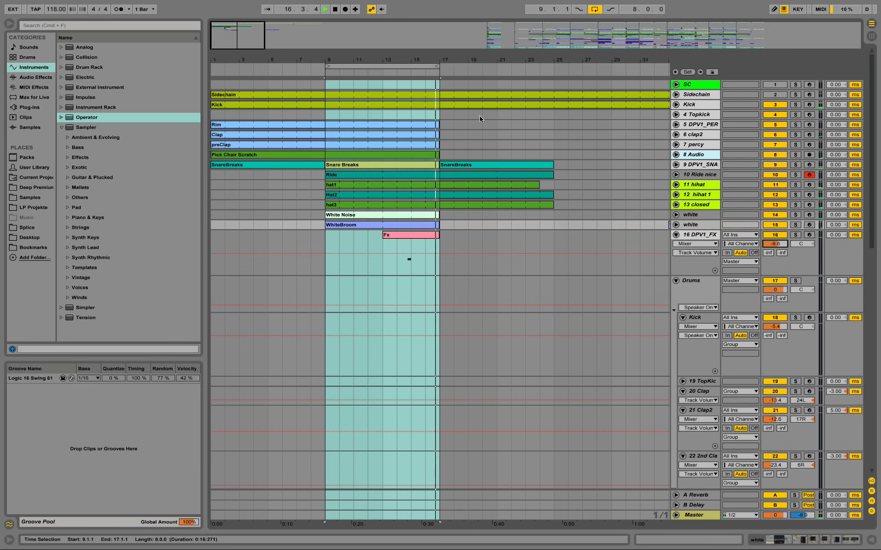
left_click_drag(415, 59, 369, 57)
key("space")
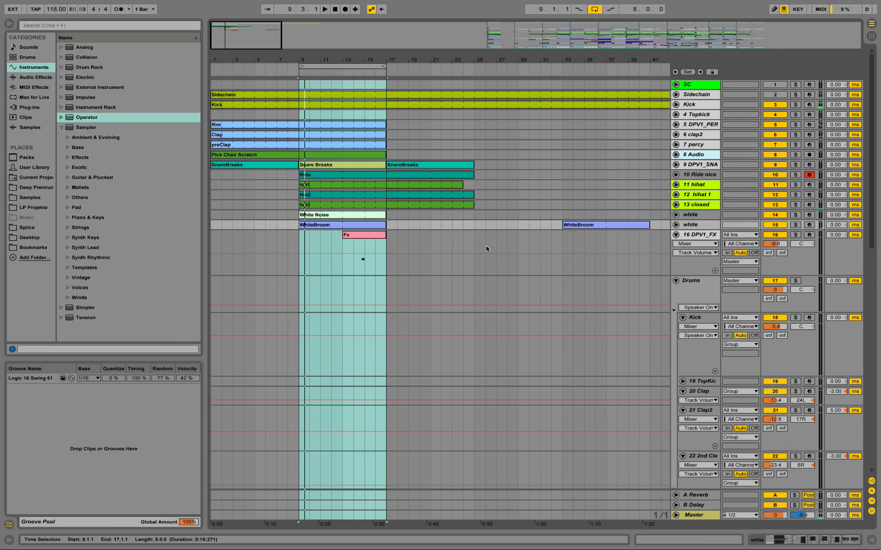
Step: Fold the DPV1_FX track and delete the finished arrangement's clips from bar 161 onward on the hi-hat and white tracks 11–15
scroll(487, 265, "down", 2)
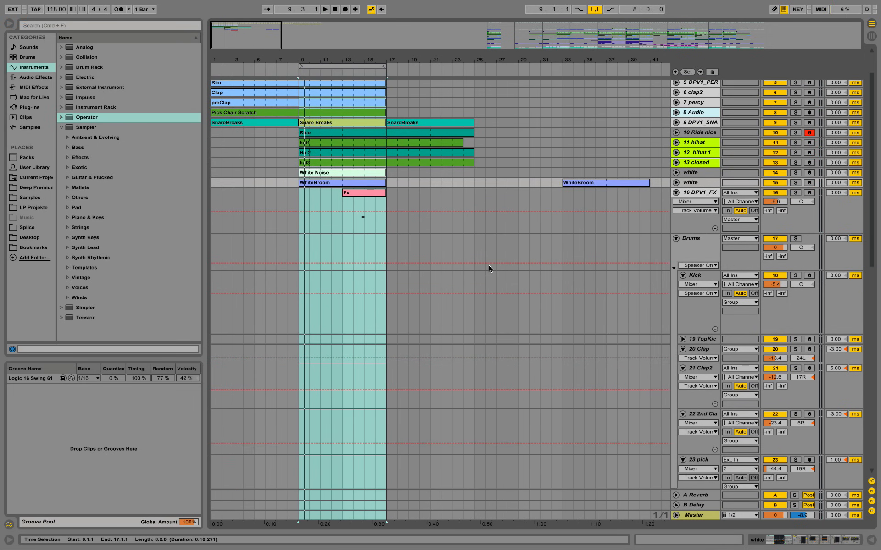
scroll(470, 214, "up", 2)
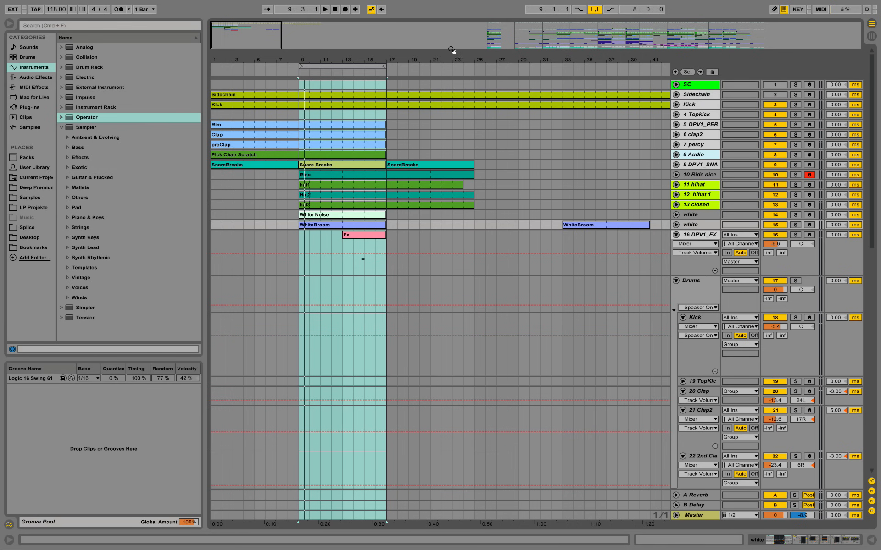
left_click_drag(444, 61, 444, 17)
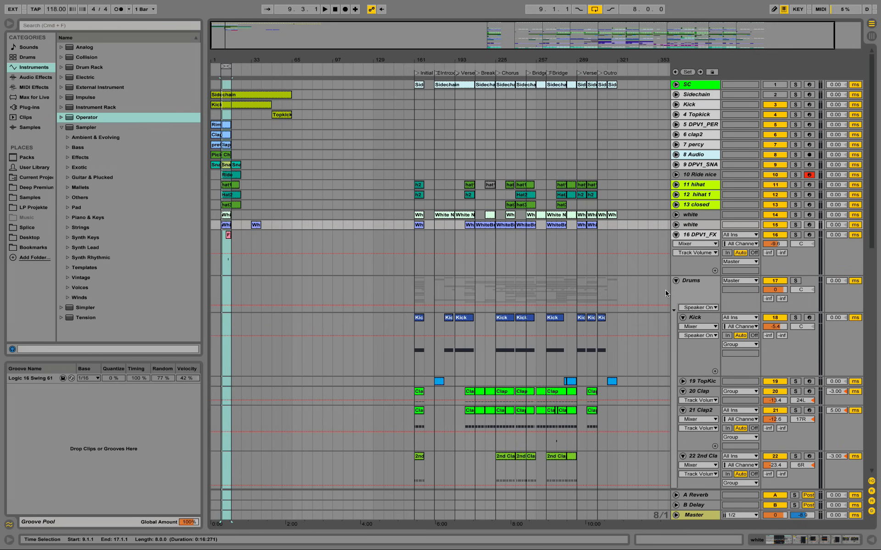
left_click(676, 235)
left_click_drag(633, 226, 411, 183)
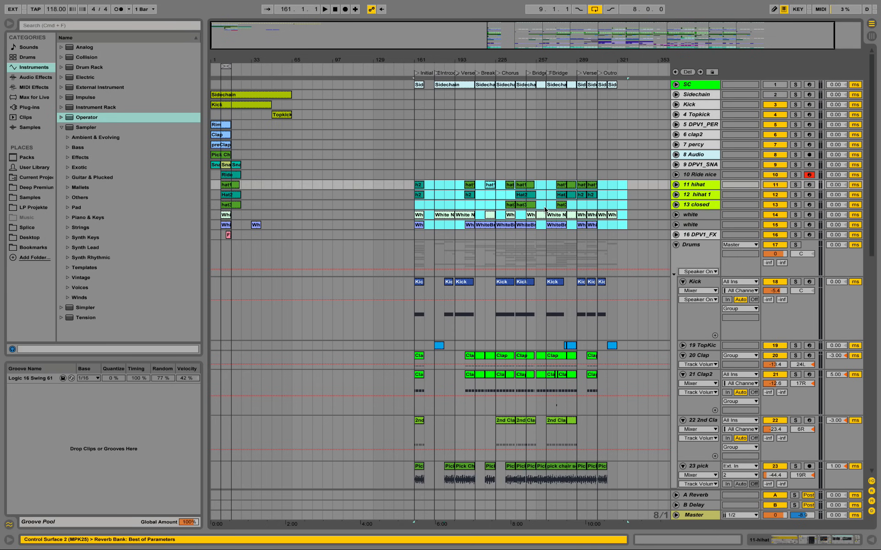
key("Delete")
Step: Fold the Kick, Clap, Clap2, 2nd Clap and pick tracks inside the Drums group
scroll(525, 199, "down", 8)
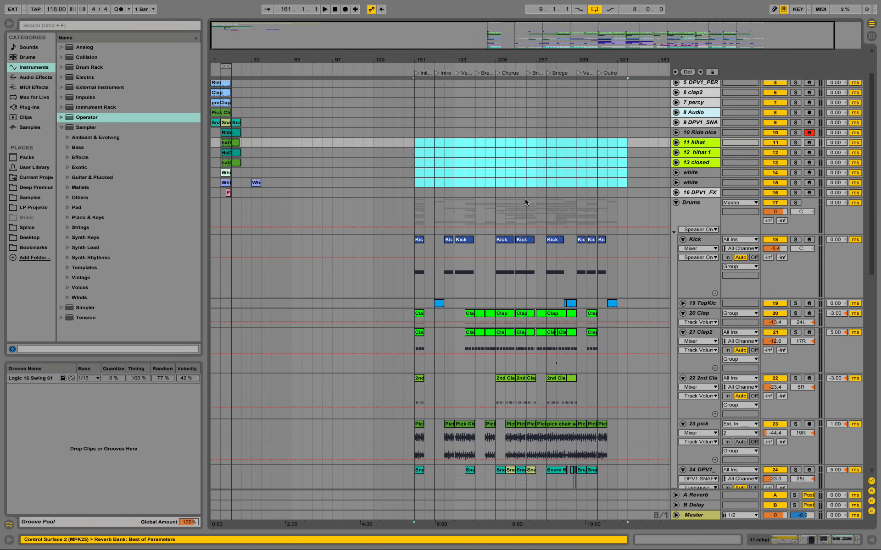
scroll(673, 170, "up", 4)
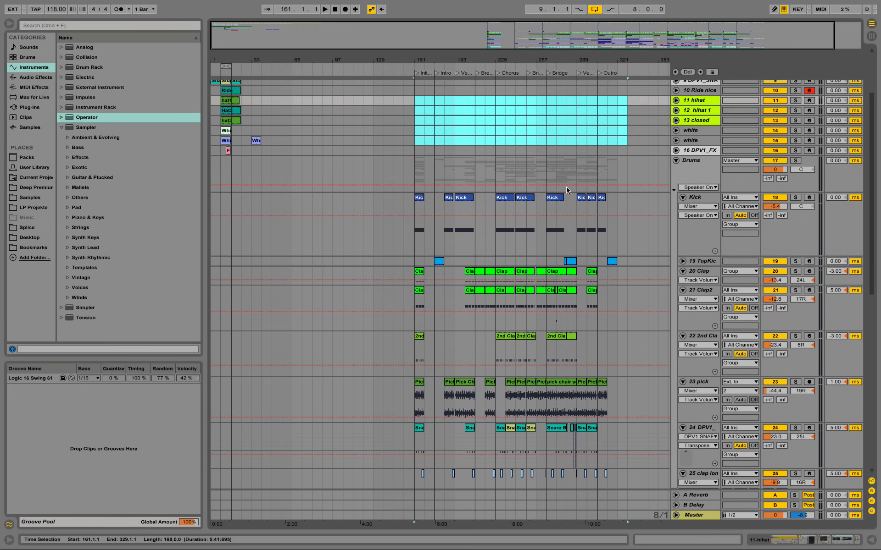
left_click(676, 161)
left_click(676, 162)
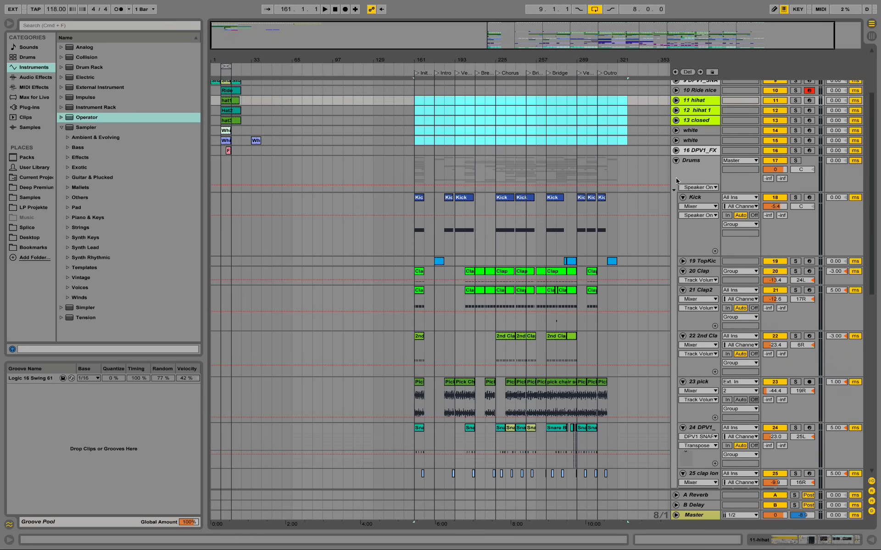
left_click(683, 218)
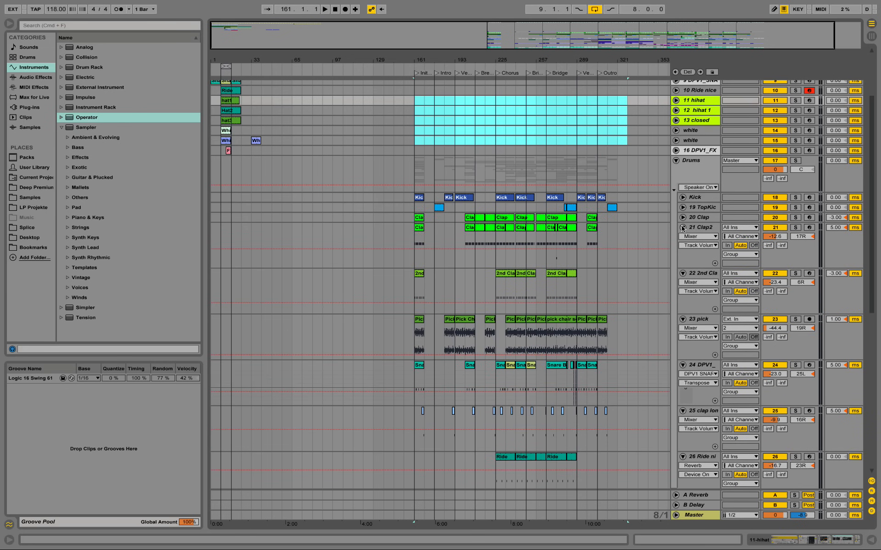
left_click(682, 228)
left_click(683, 237)
left_click(683, 247)
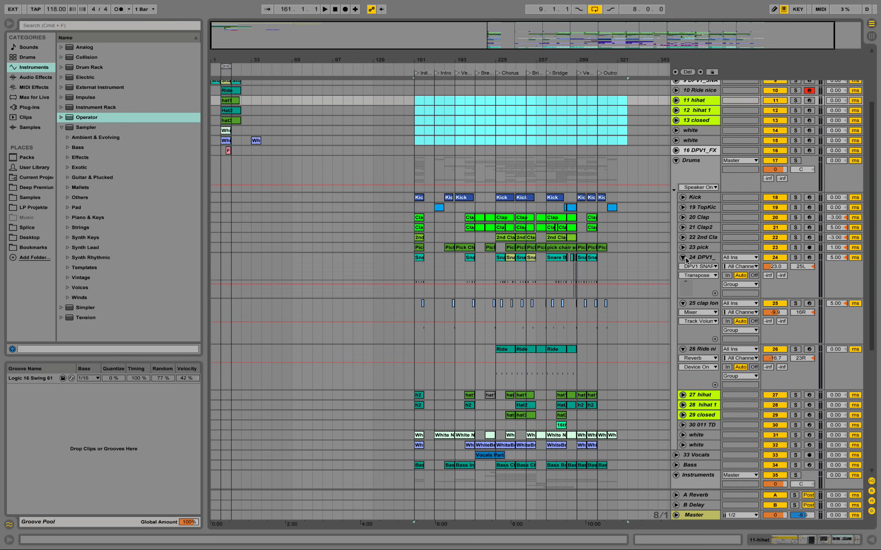
Step: Select the DPV1 snare, long clap and Ride tracks in the Drums group and fold them together
left_click(688, 261)
left_click(706, 358)
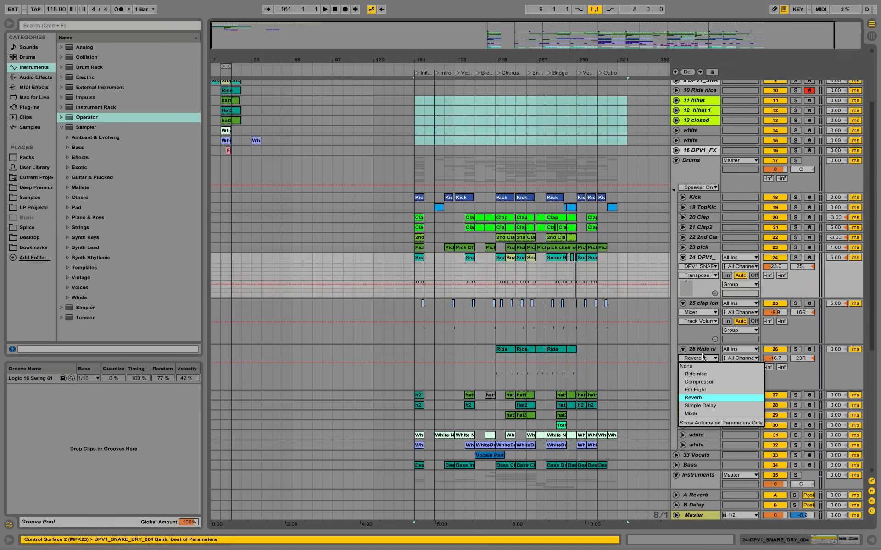
left_click(696, 256)
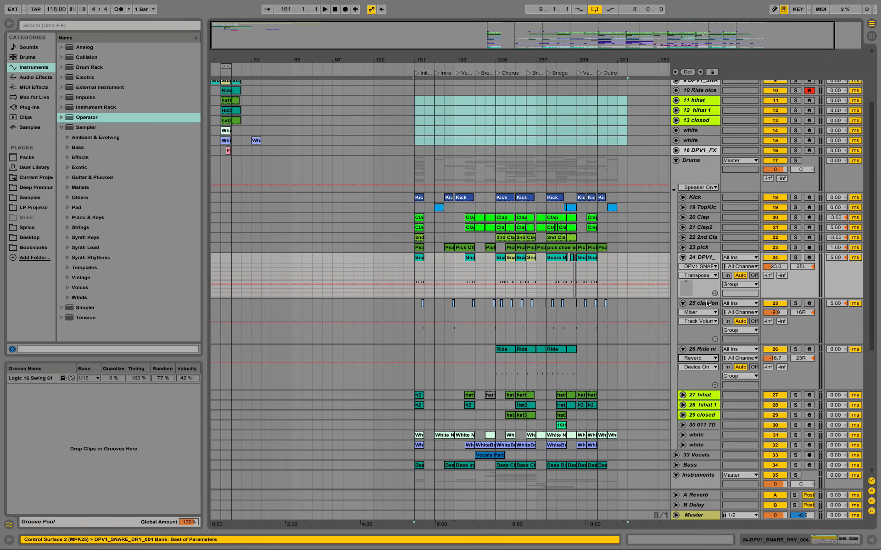
left_click(702, 259, "shift")
left_click(682, 257)
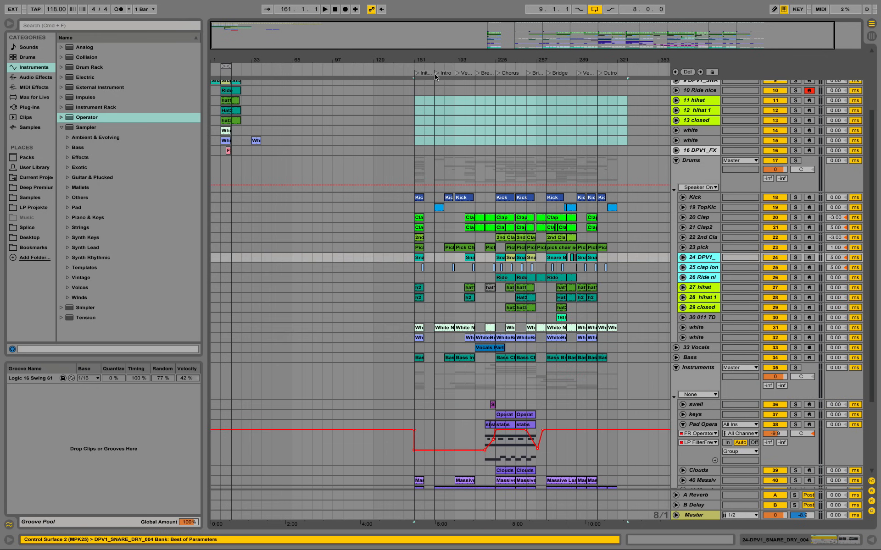
Step: Play the finished arrangement from the Chorus marker at bar 225 and fold the Pad Operator track
left_click(497, 73)
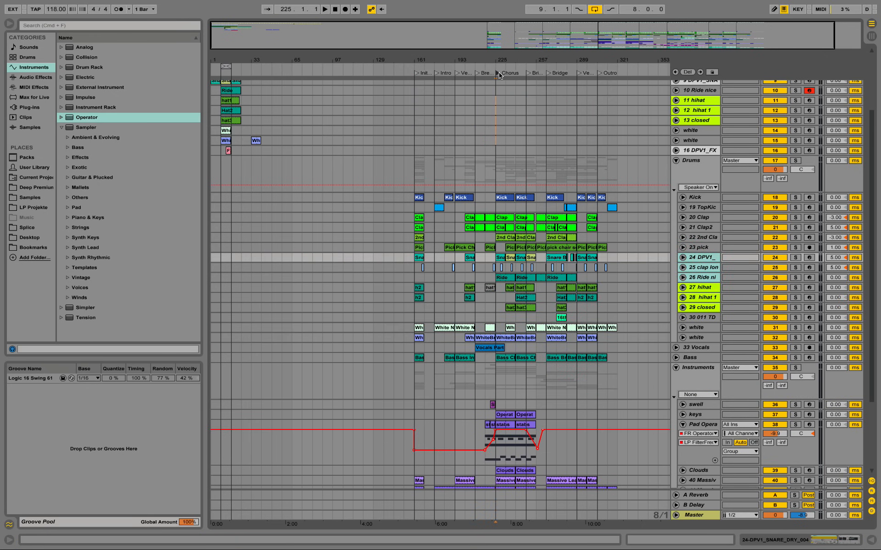
left_click_drag(508, 60, 501, 60)
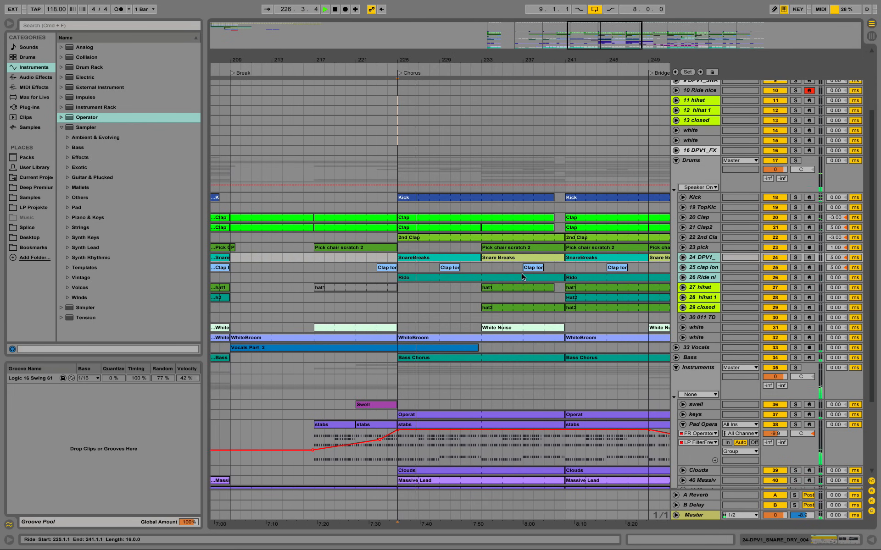
scroll(519, 292, "down", 4)
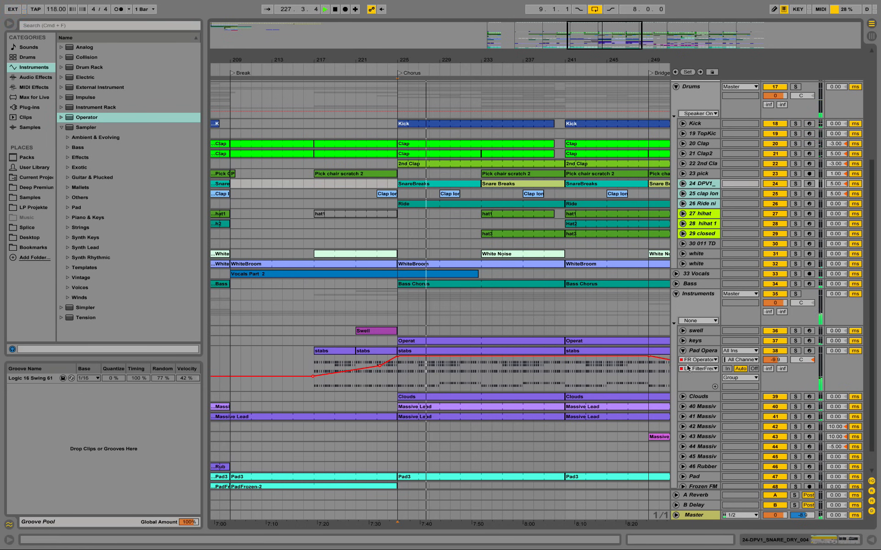
left_click(683, 352)
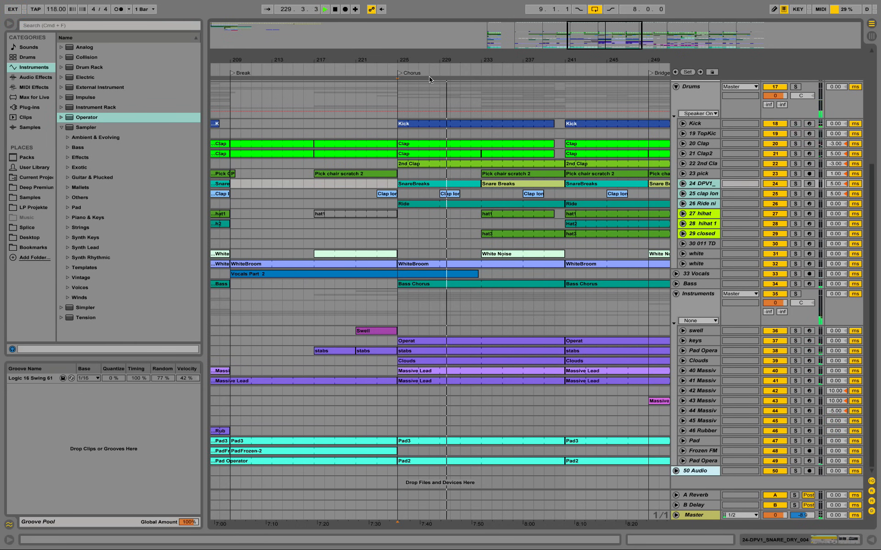
Step: Unfold the two white tracks in the Drums group and solo the WhiteBroom one during the Chorus
left_click_drag(466, 60, 378, 56)
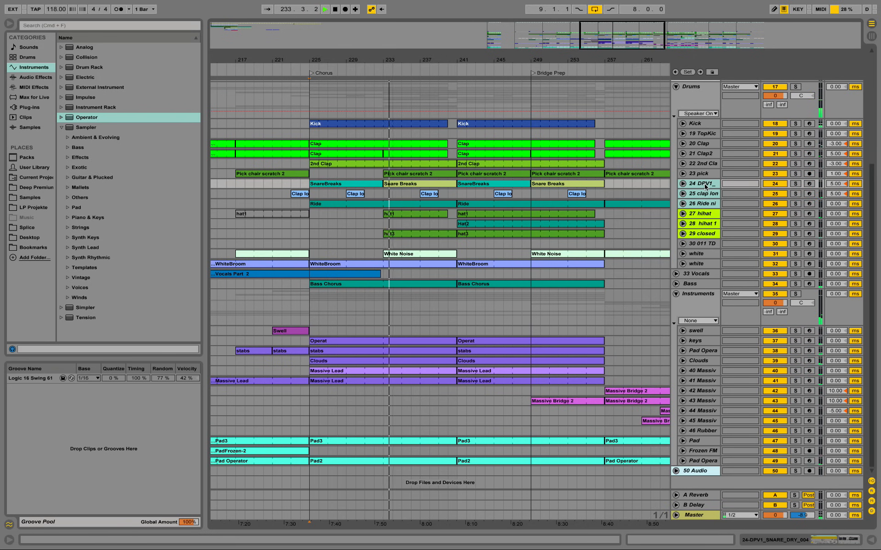
left_click(683, 254)
left_click(683, 300)
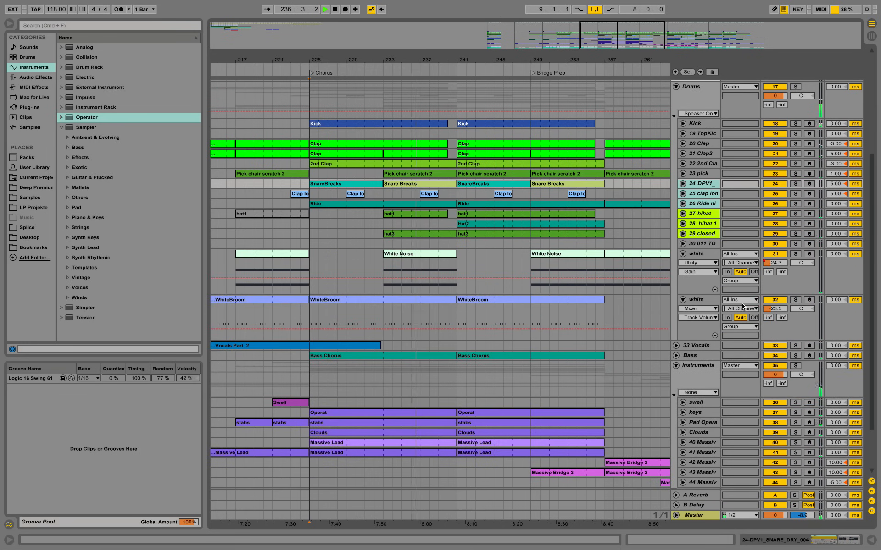
left_click(796, 300)
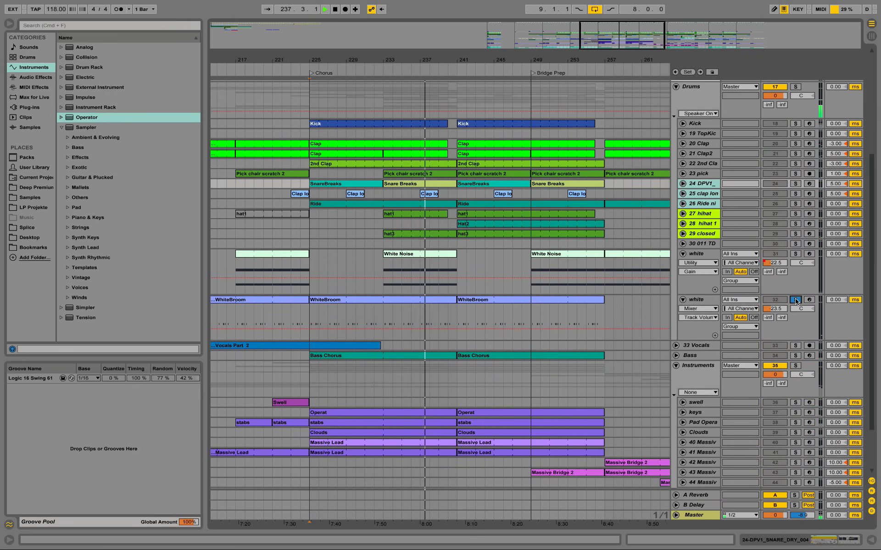
Step: Unsolo the WhiteBroom track, listen to the full mix into the Chorus's second half, and stop playback
left_click(795, 300)
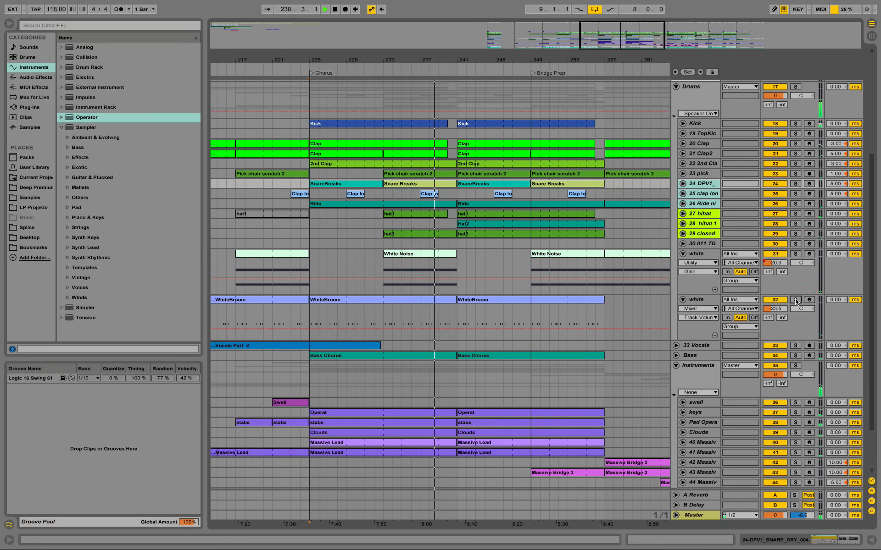
scroll(619, 209, "down", 1)
scroll(618, 210, "down", 3)
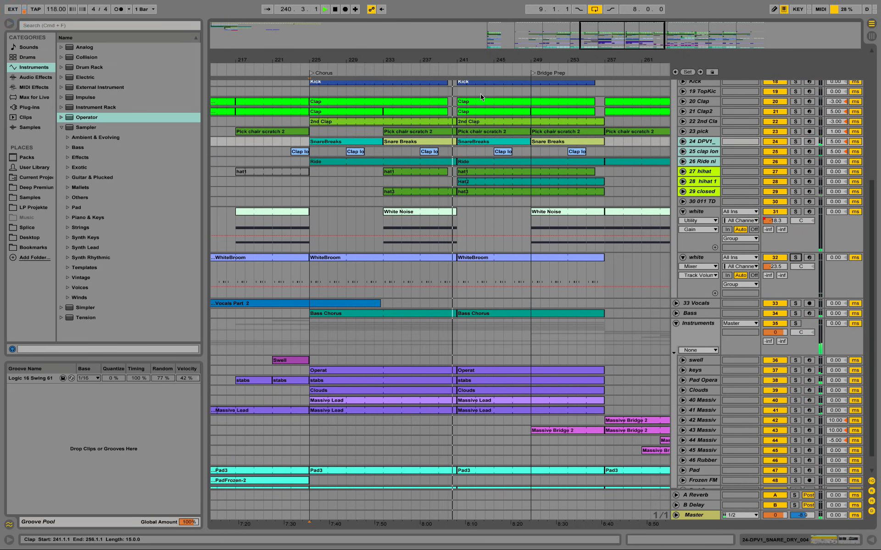
left_click_drag(478, 61, 455, 46)
scroll(461, 180, "up", 10)
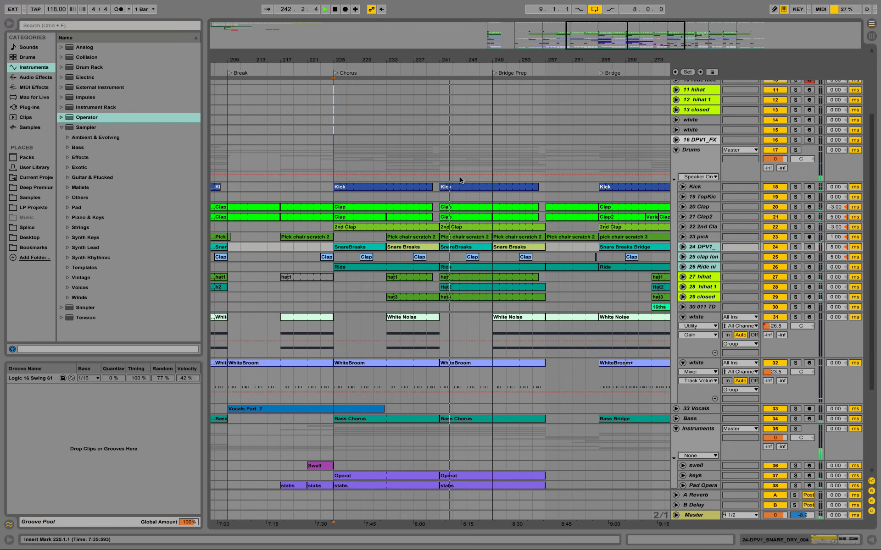
key("space")
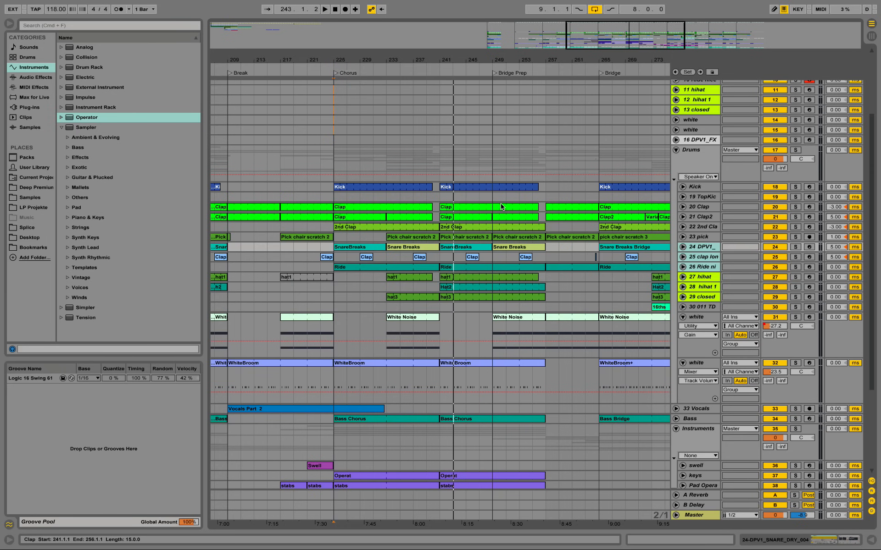
Step: Examine the whole timeline, from the new beat at bar 1 to the finished arrangement's drum, bass and instrument tracks
left_click_drag(457, 55, 486, 163)
scroll(490, 199, "up", 5)
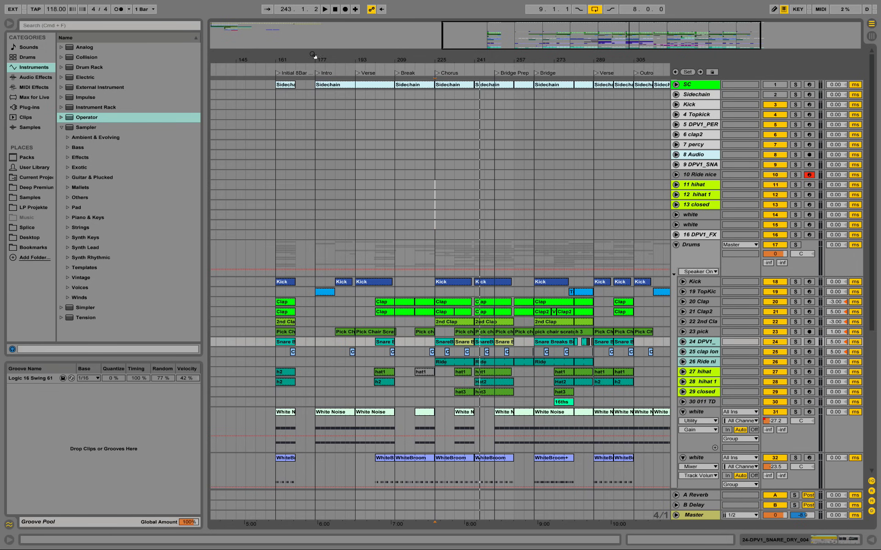
left_click_drag(218, 54, 642, 43)
left_click_drag(435, 53, 404, 53)
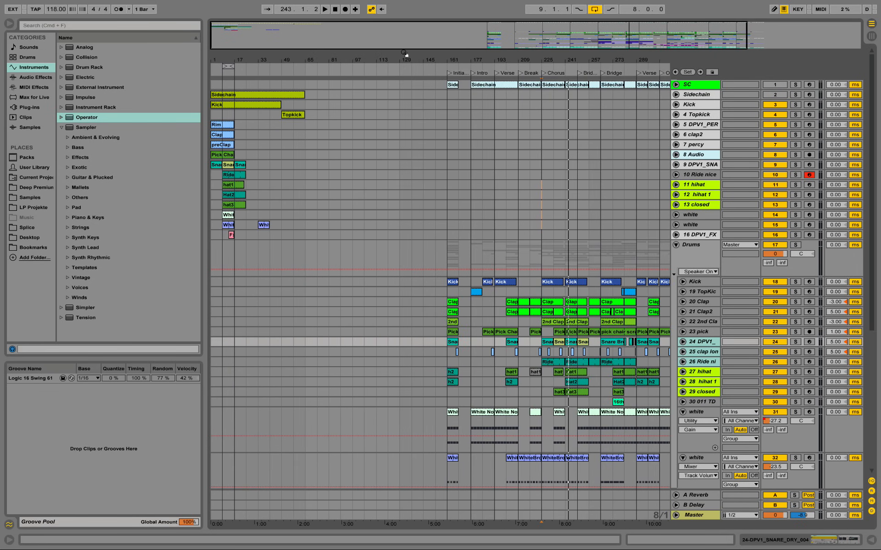
scroll(497, 310, "down", 10)
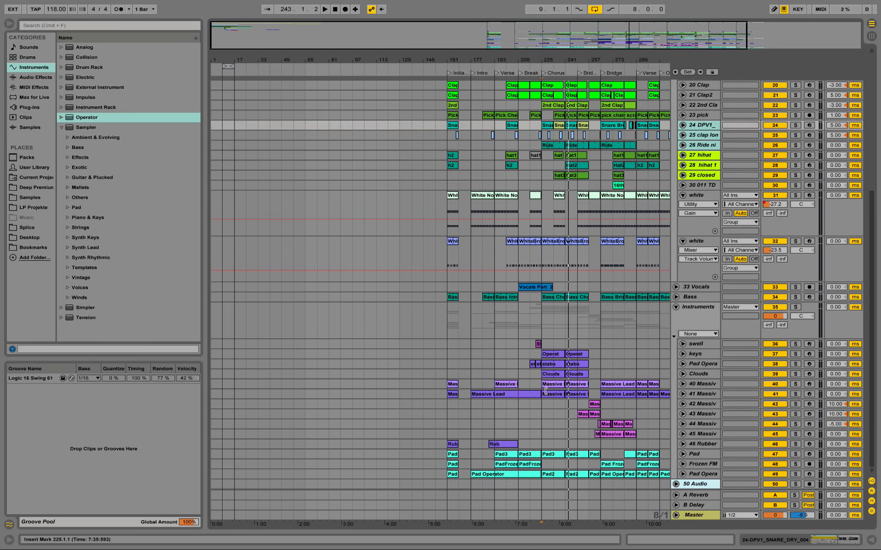